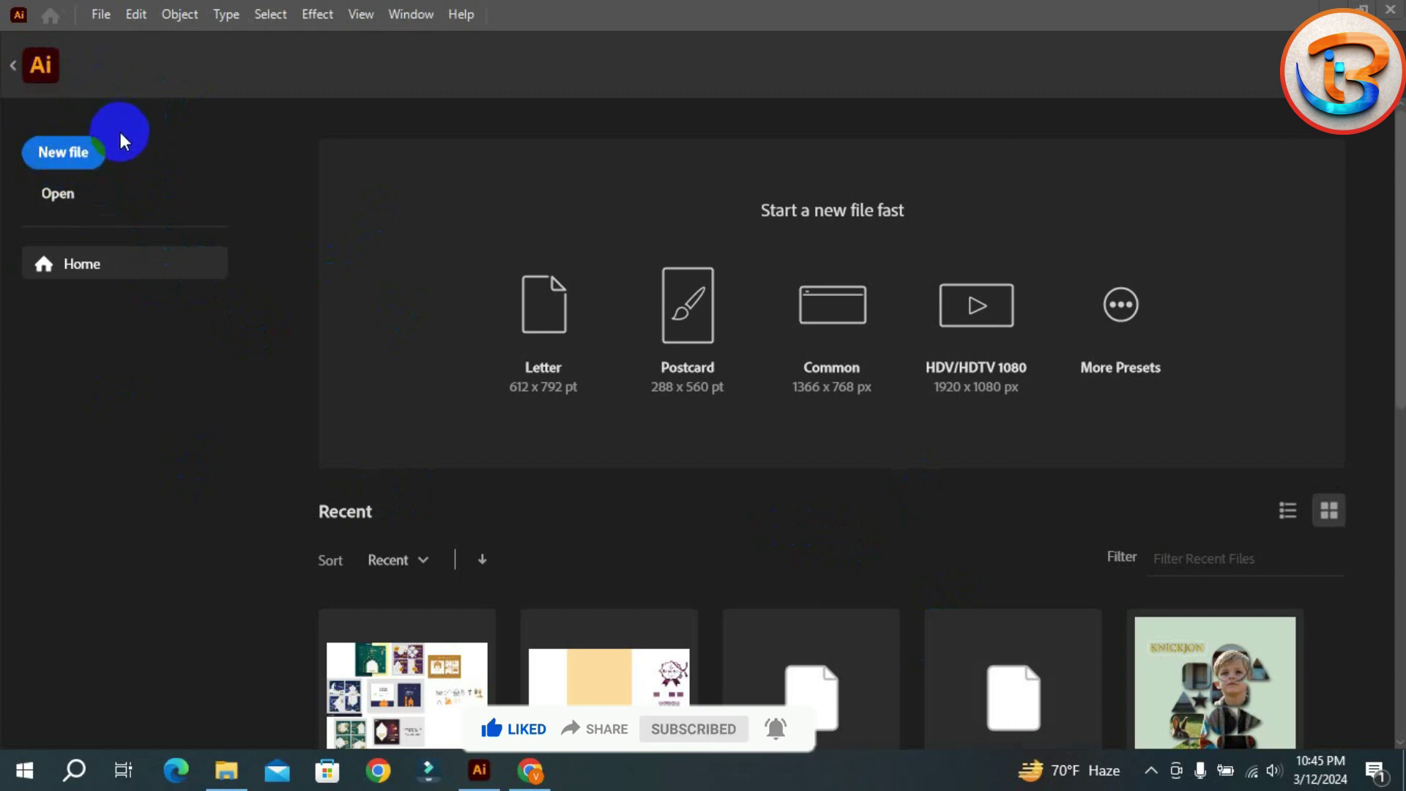
- Create a new portrait document 10 in wide and 15 in high with one artboard, RGB color and 300 ppi raster effects
left_click(73, 154)
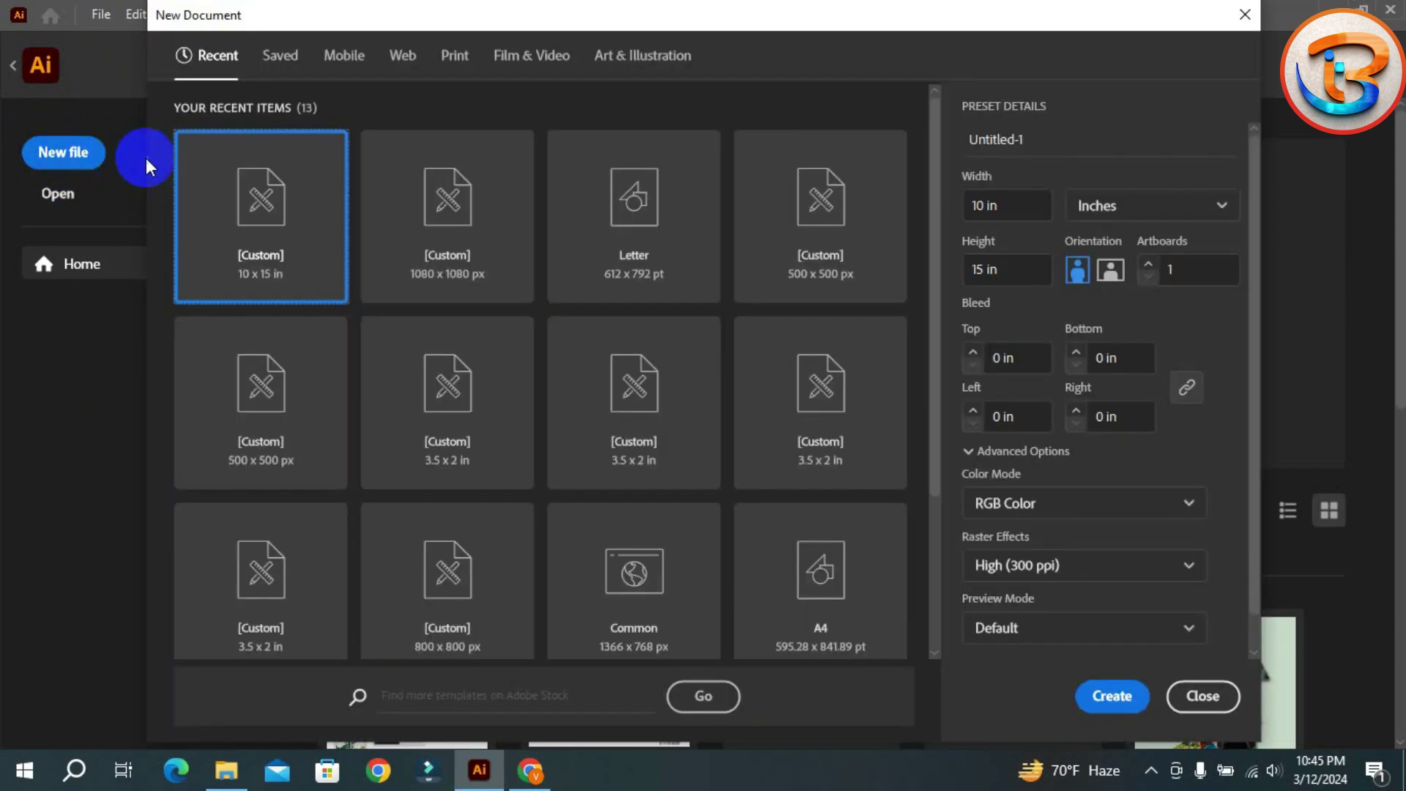
left_click(1101, 212)
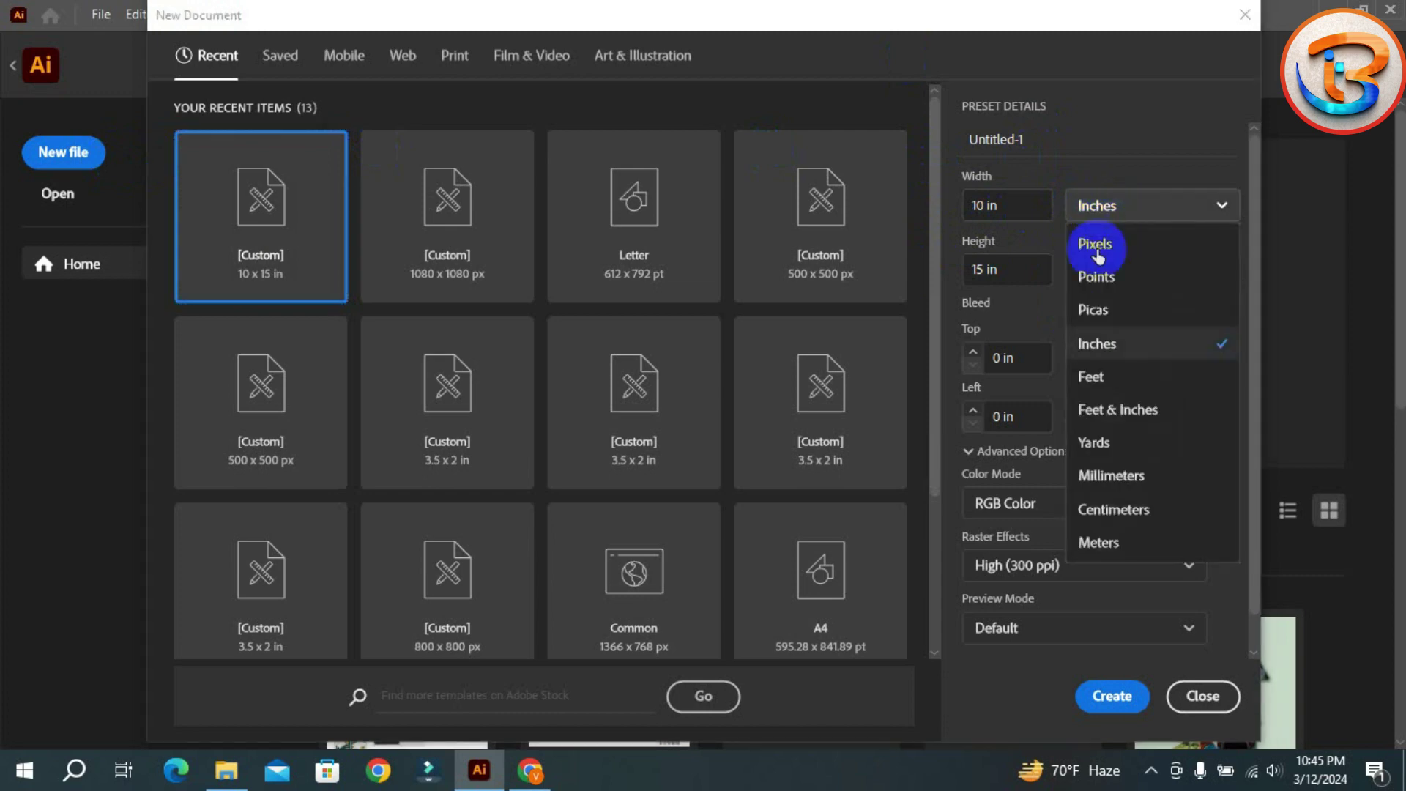
left_click(1093, 346)
left_click(1011, 209)
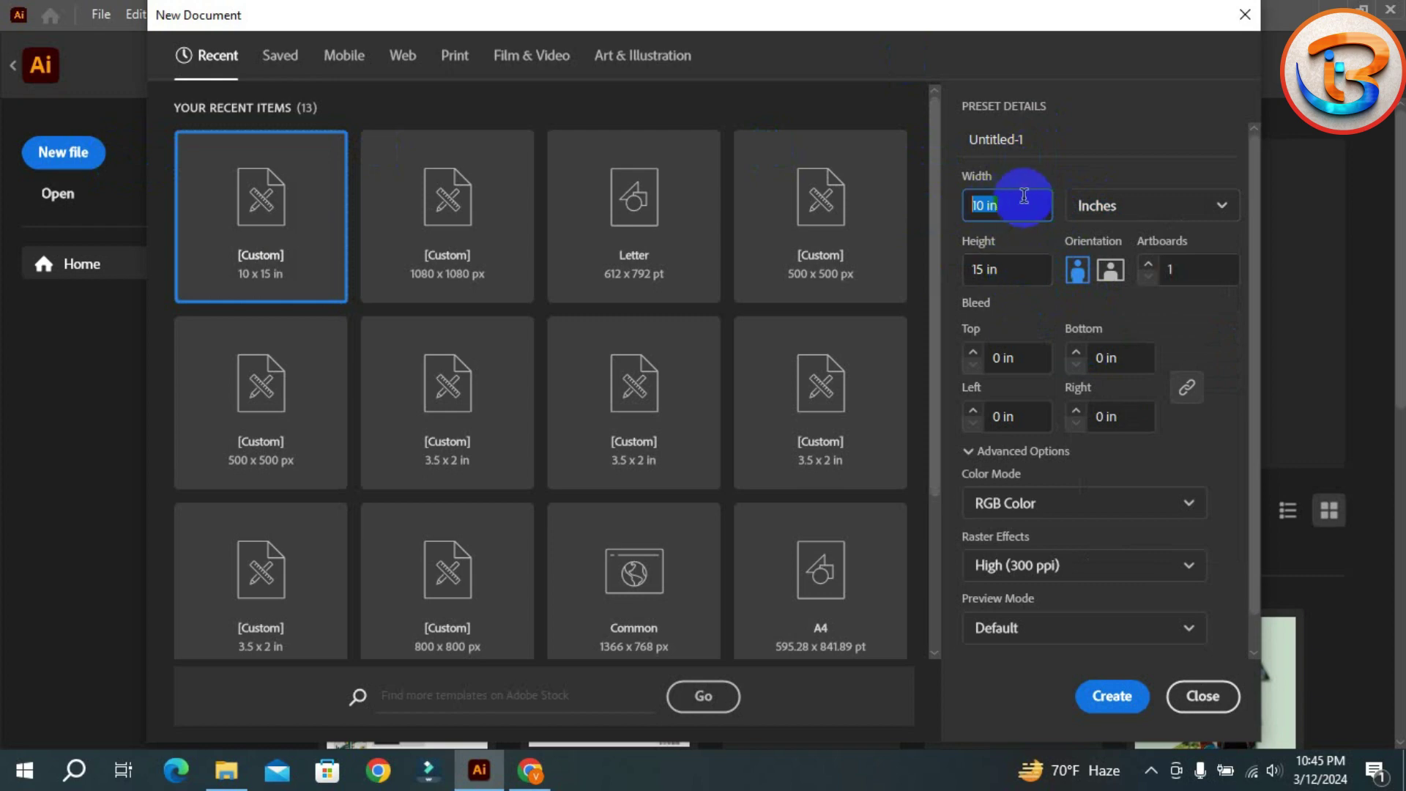
left_click(1034, 270)
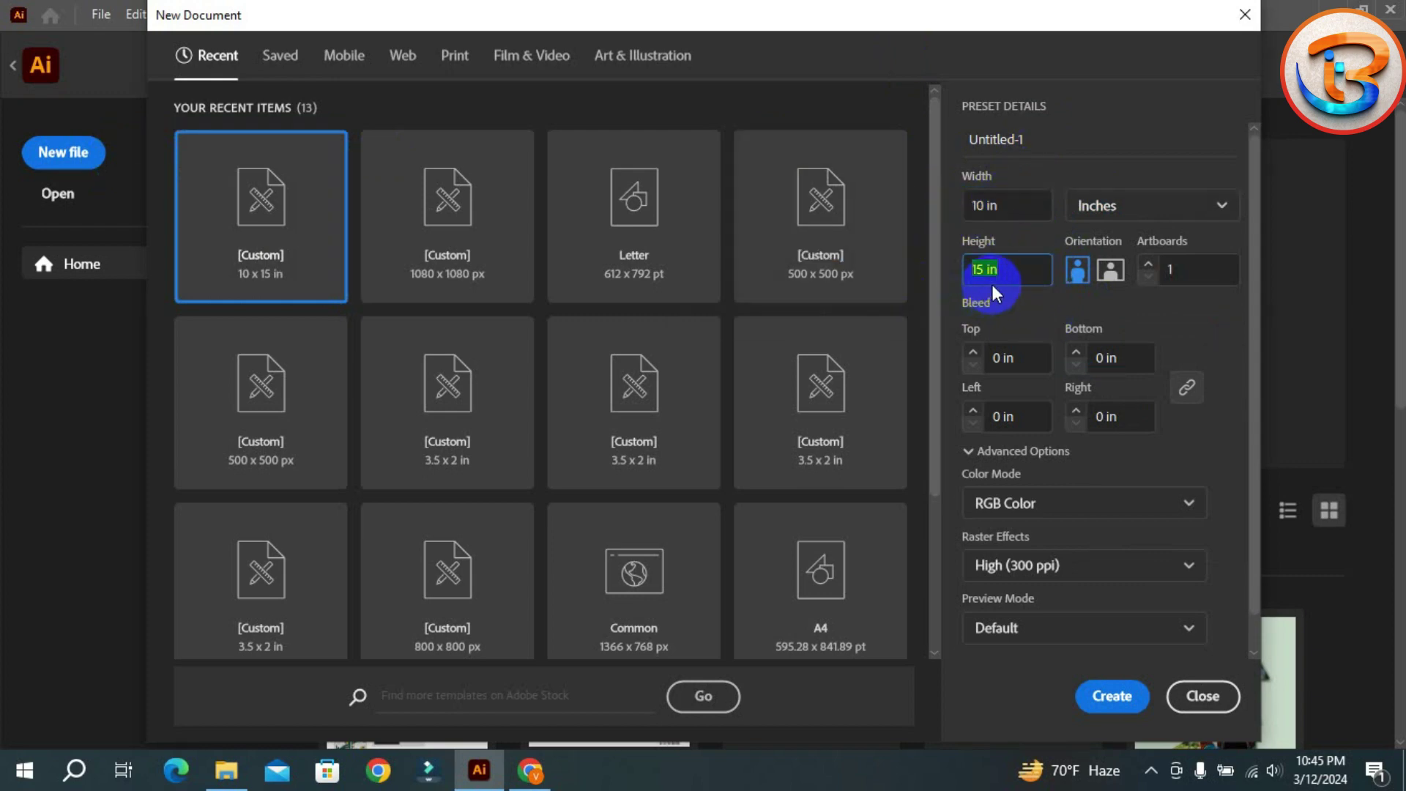
left_click(1014, 268)
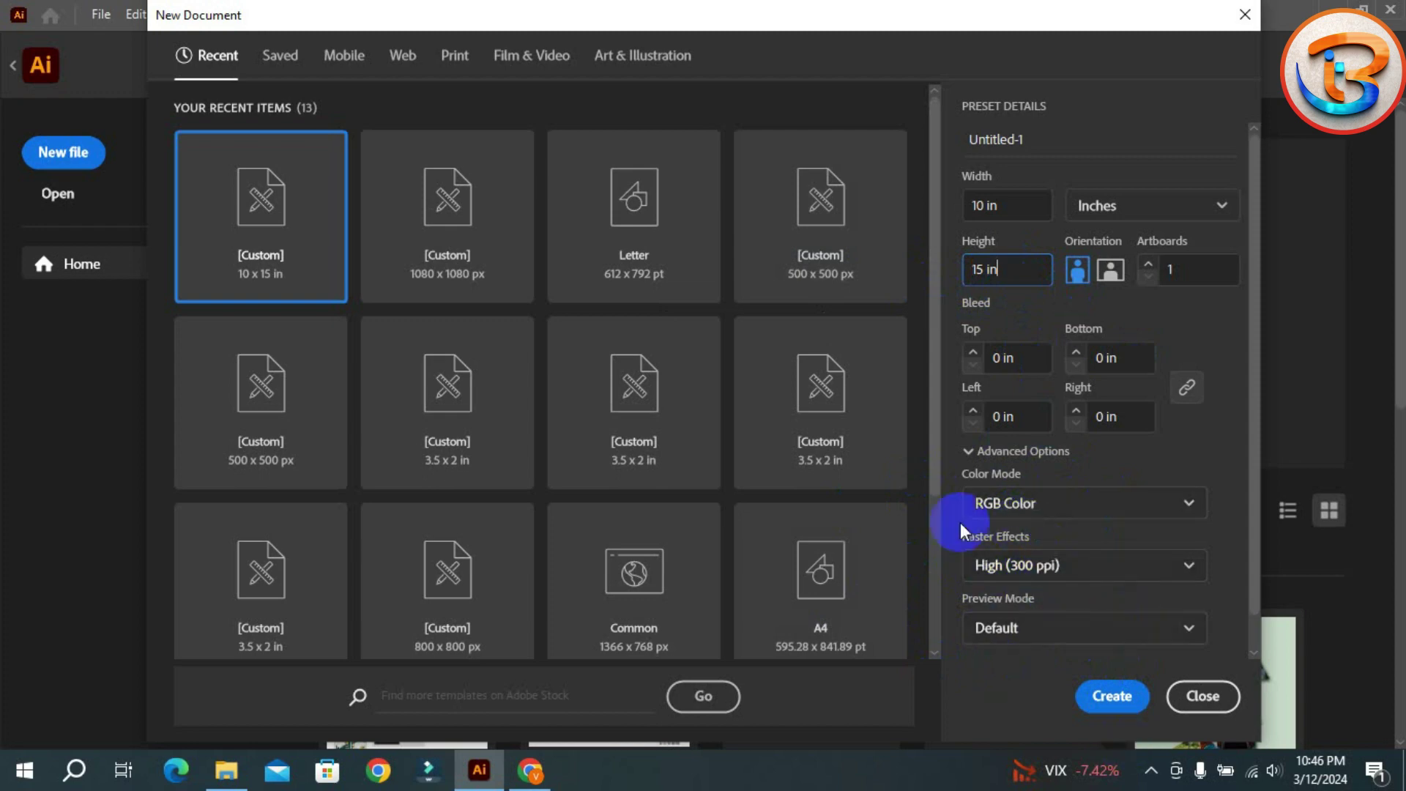
left_click(1108, 696)
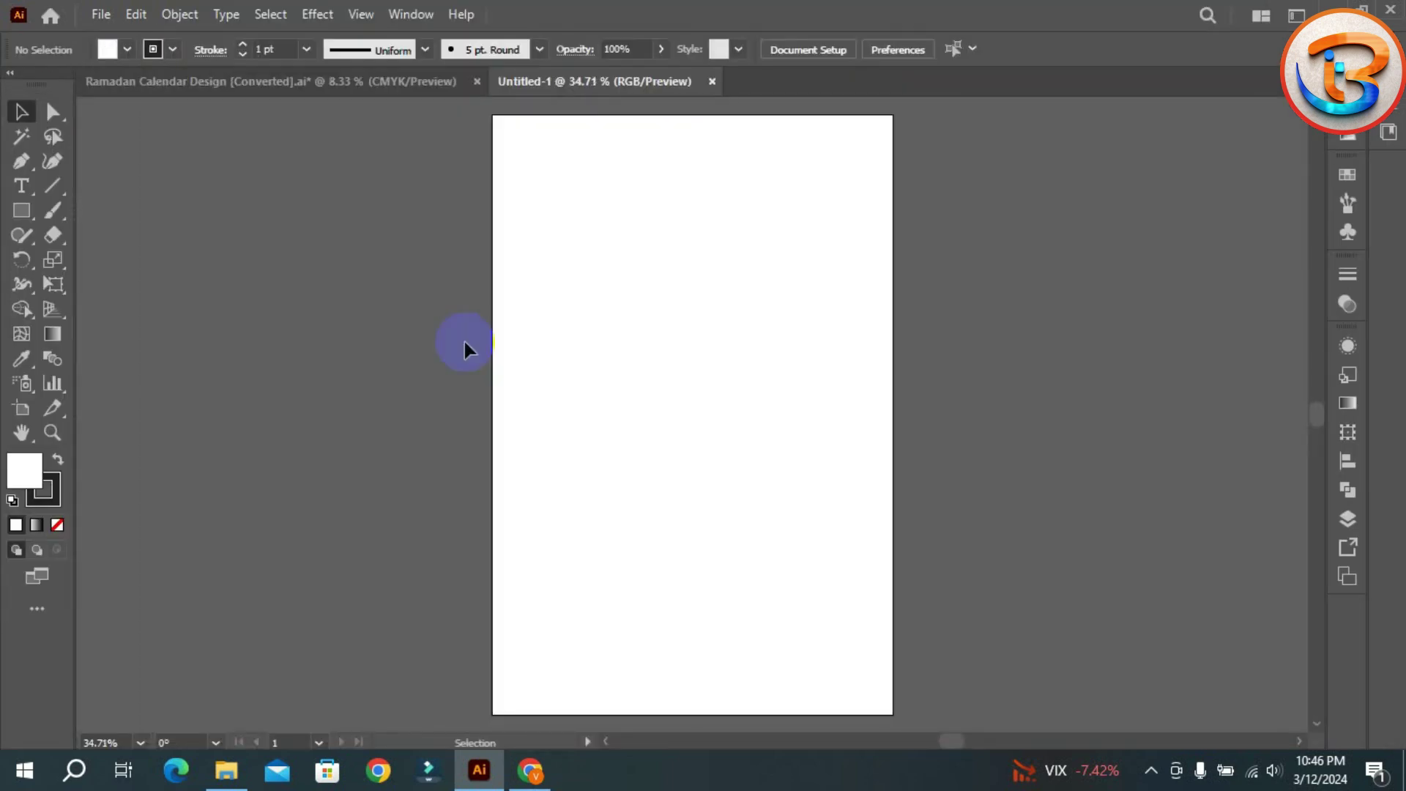
- Set the default stroke color to None, keeping the white fill for new shapes
key("ctrl+minus")
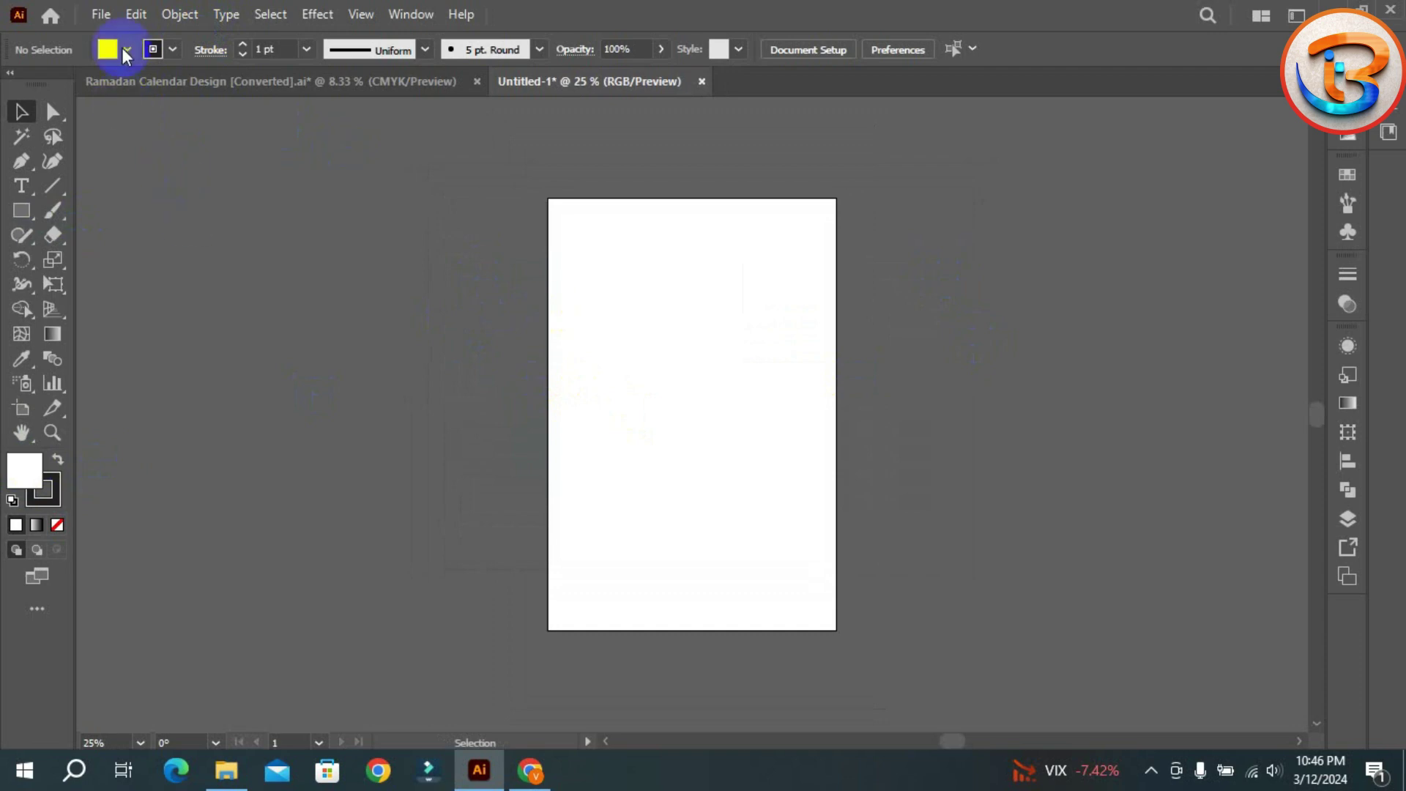
left_click(172, 47)
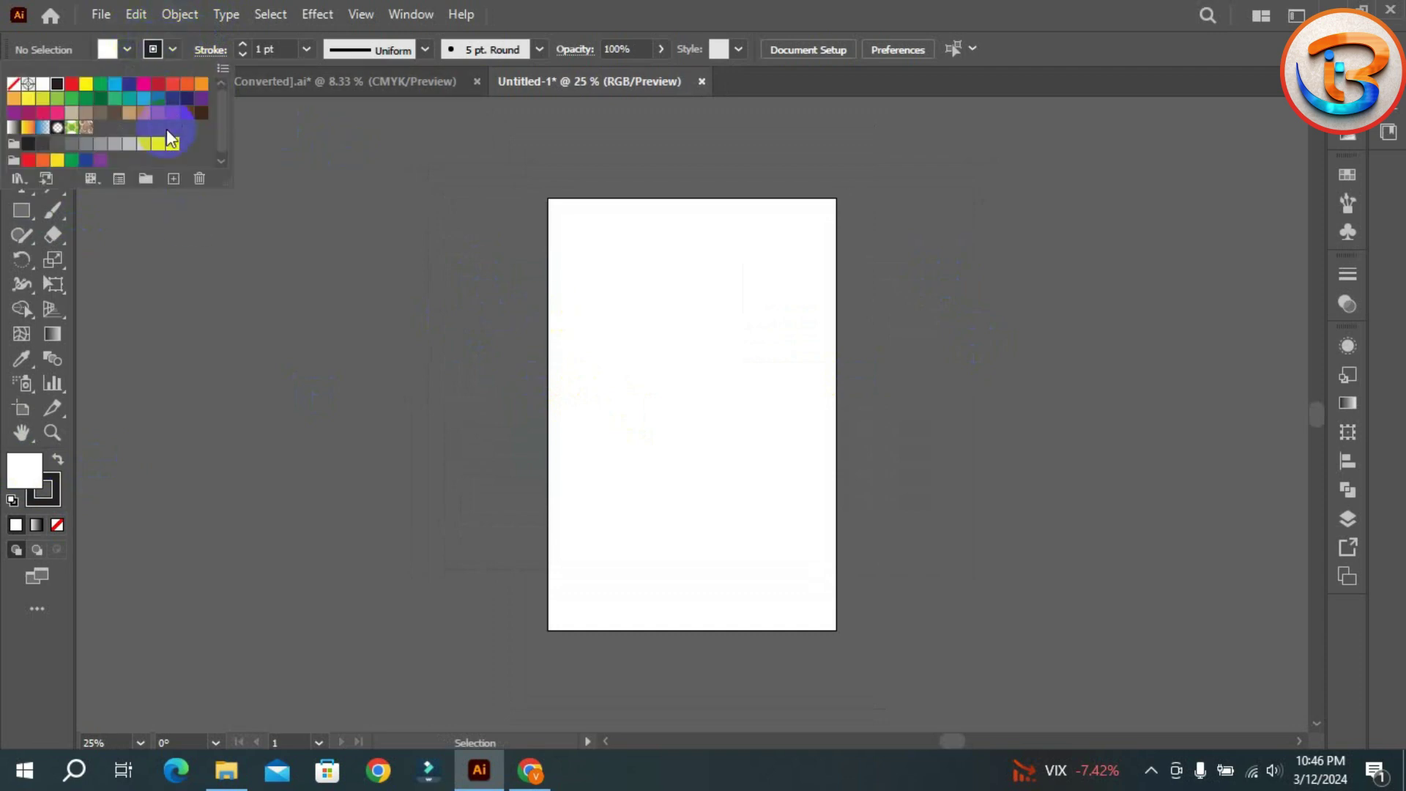
left_click(20, 85)
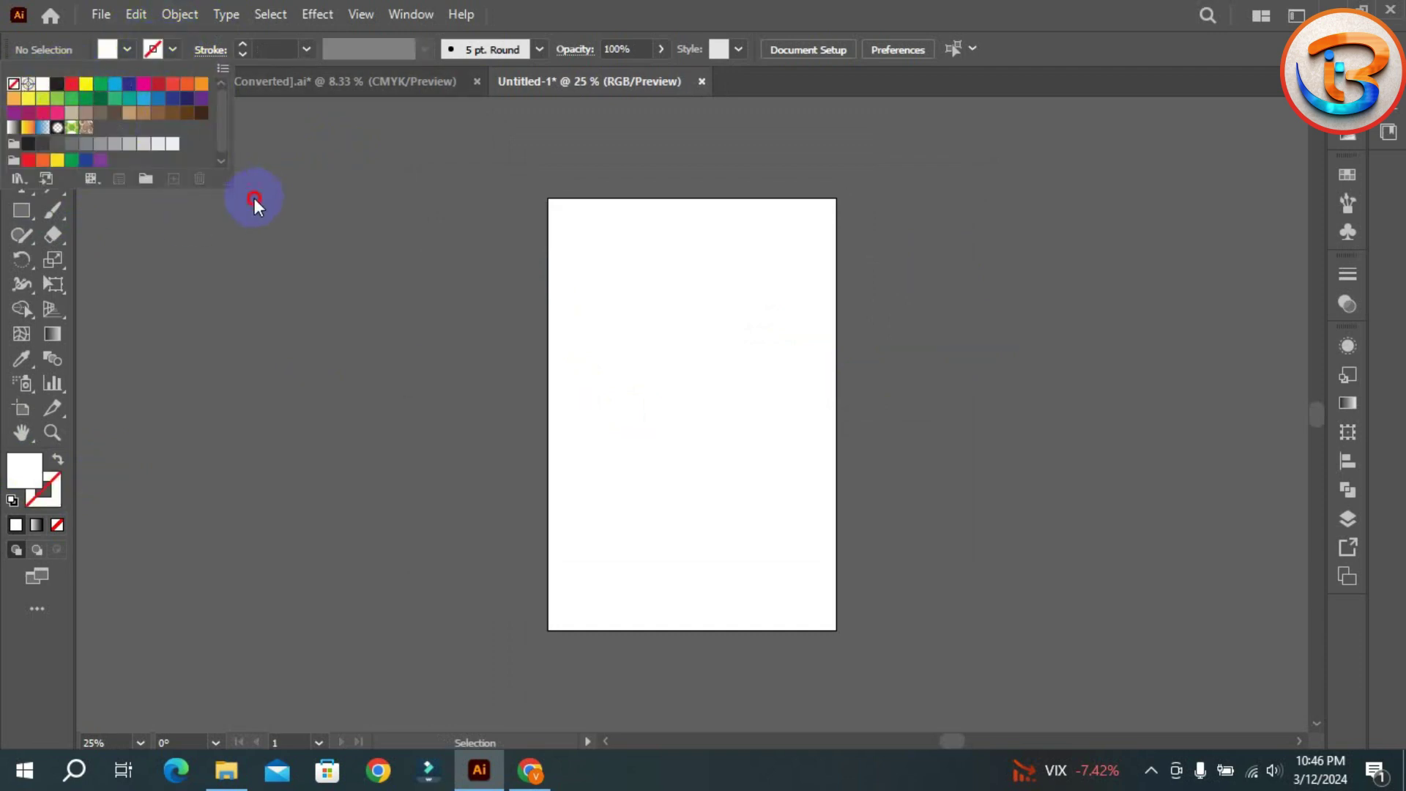
left_click(551, 359)
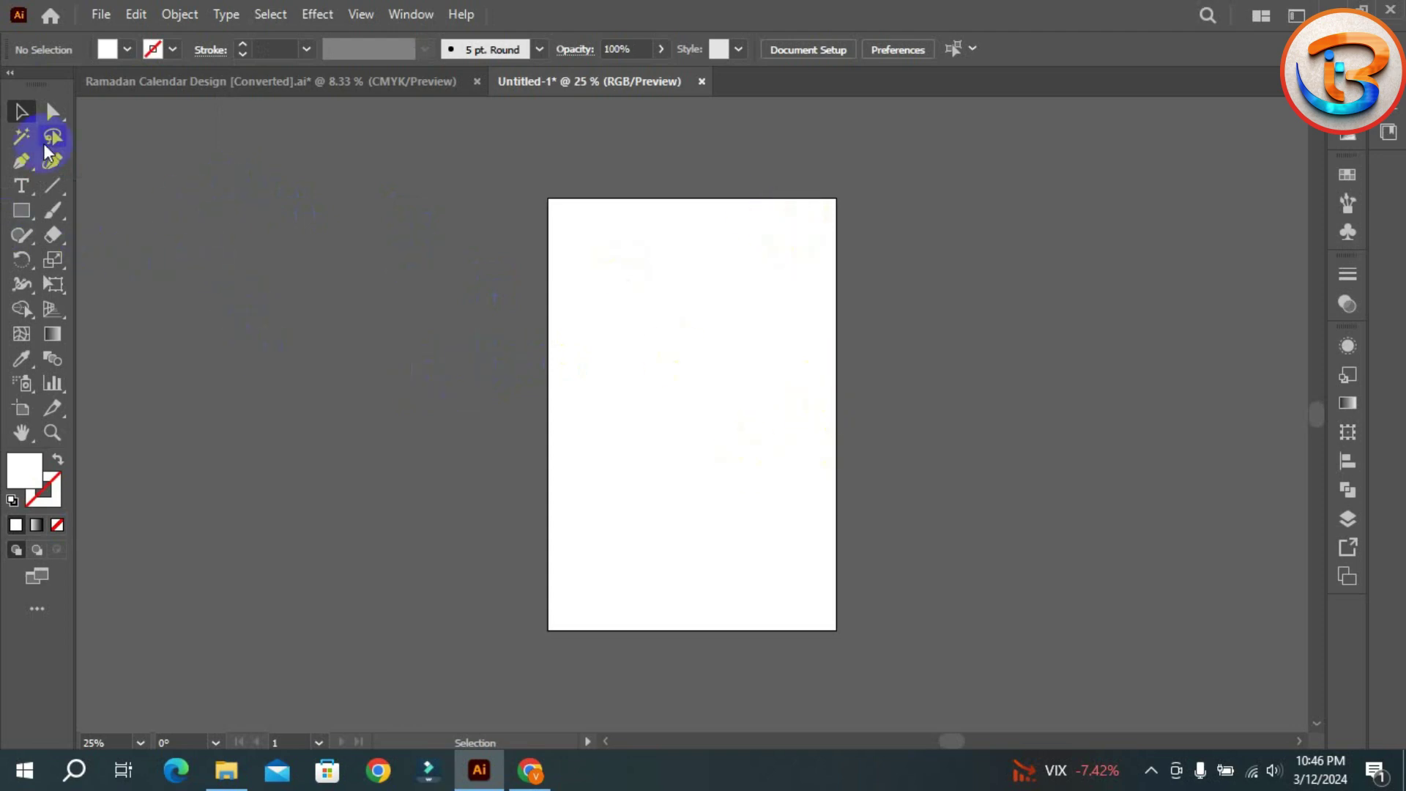
- Create a 10 × 15 in rectangle and center it horizontally and vertically on the artboard
left_click(22, 212)
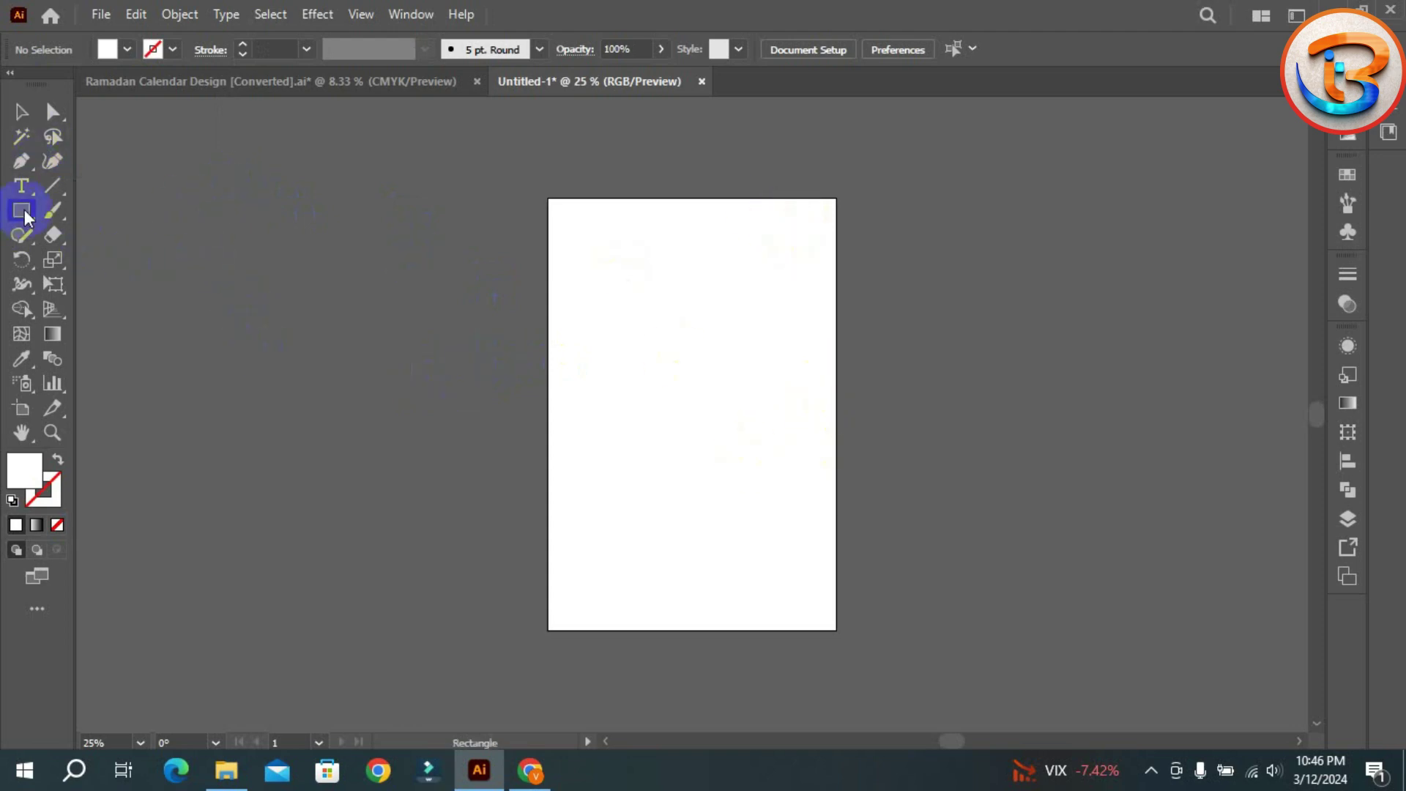
left_click(635, 315)
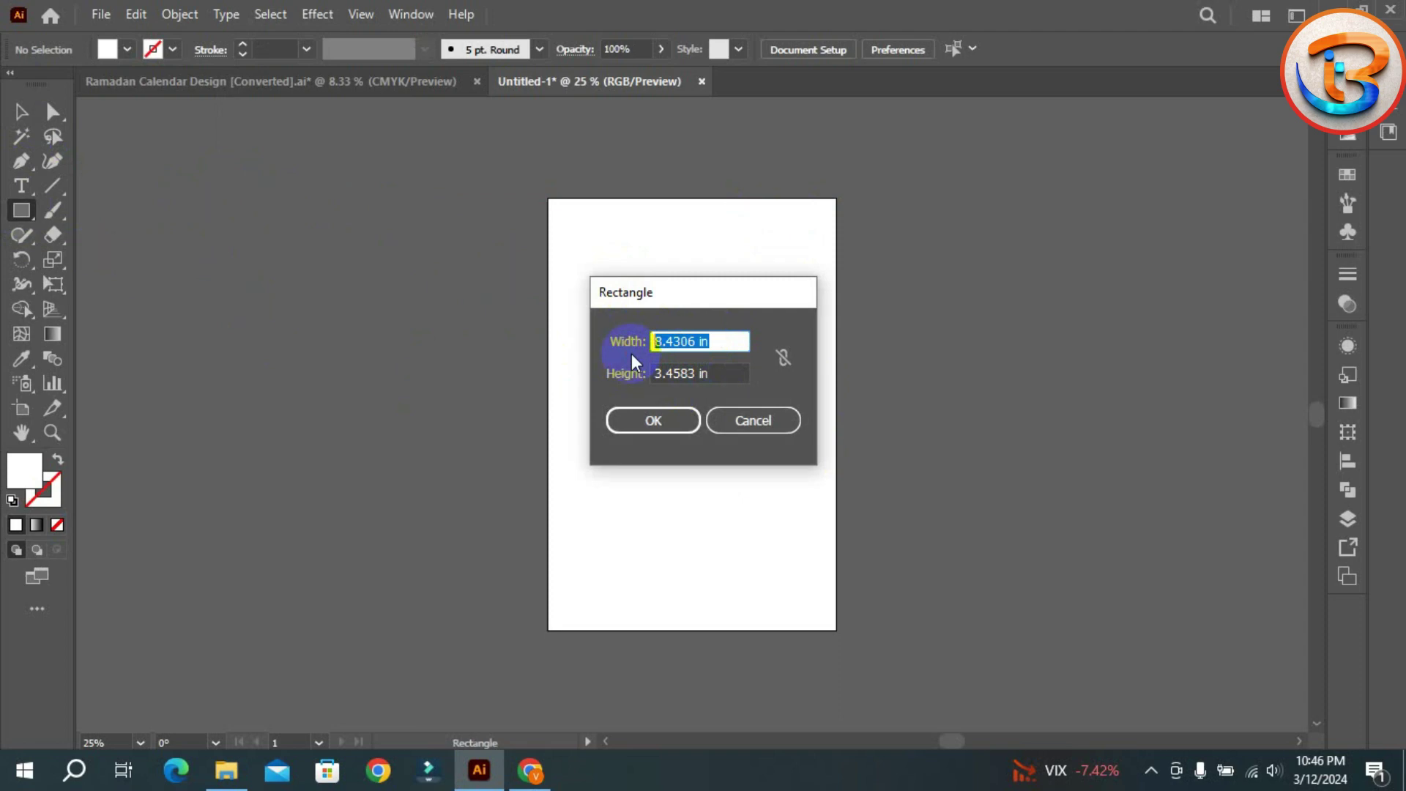
type("10")
key("Tab")
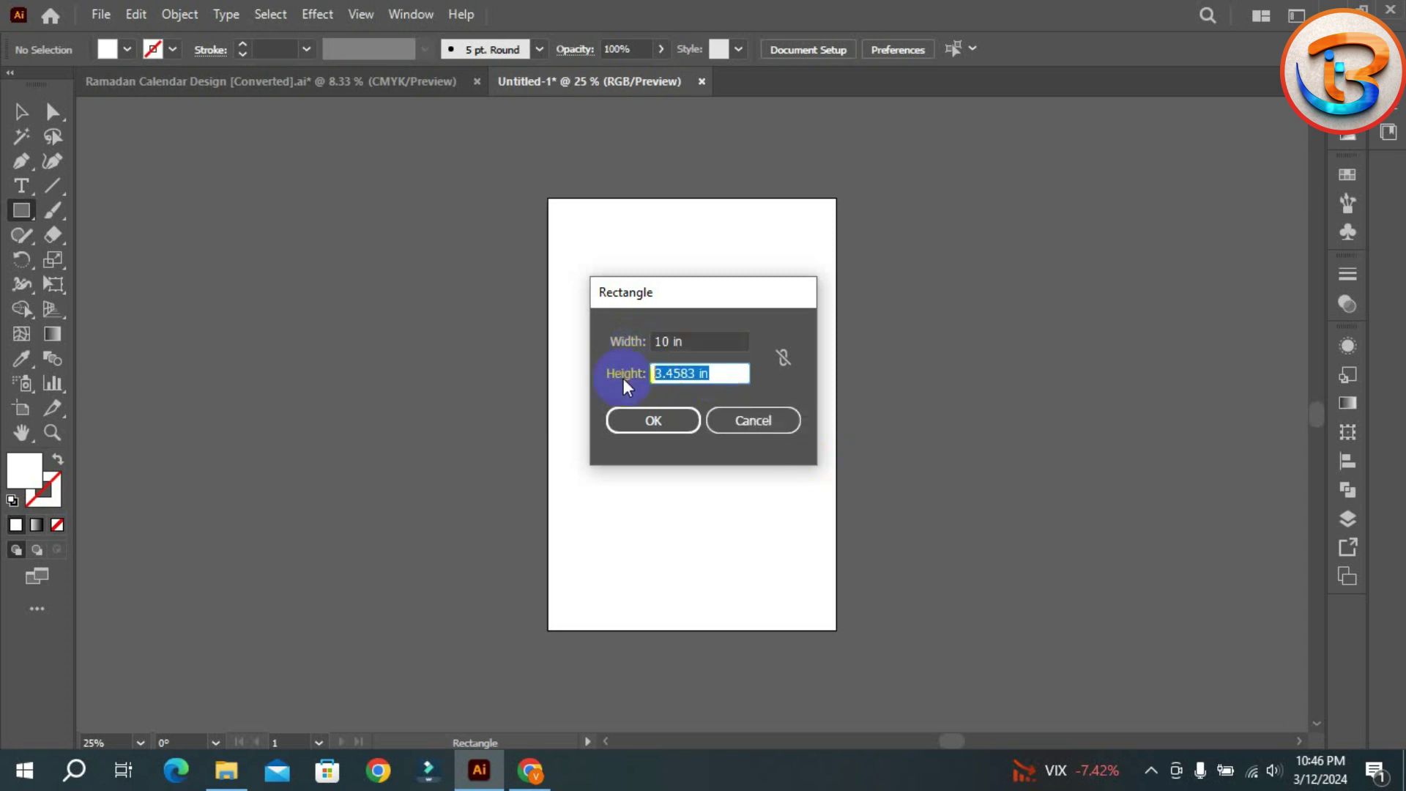
type("15")
left_click(654, 422)
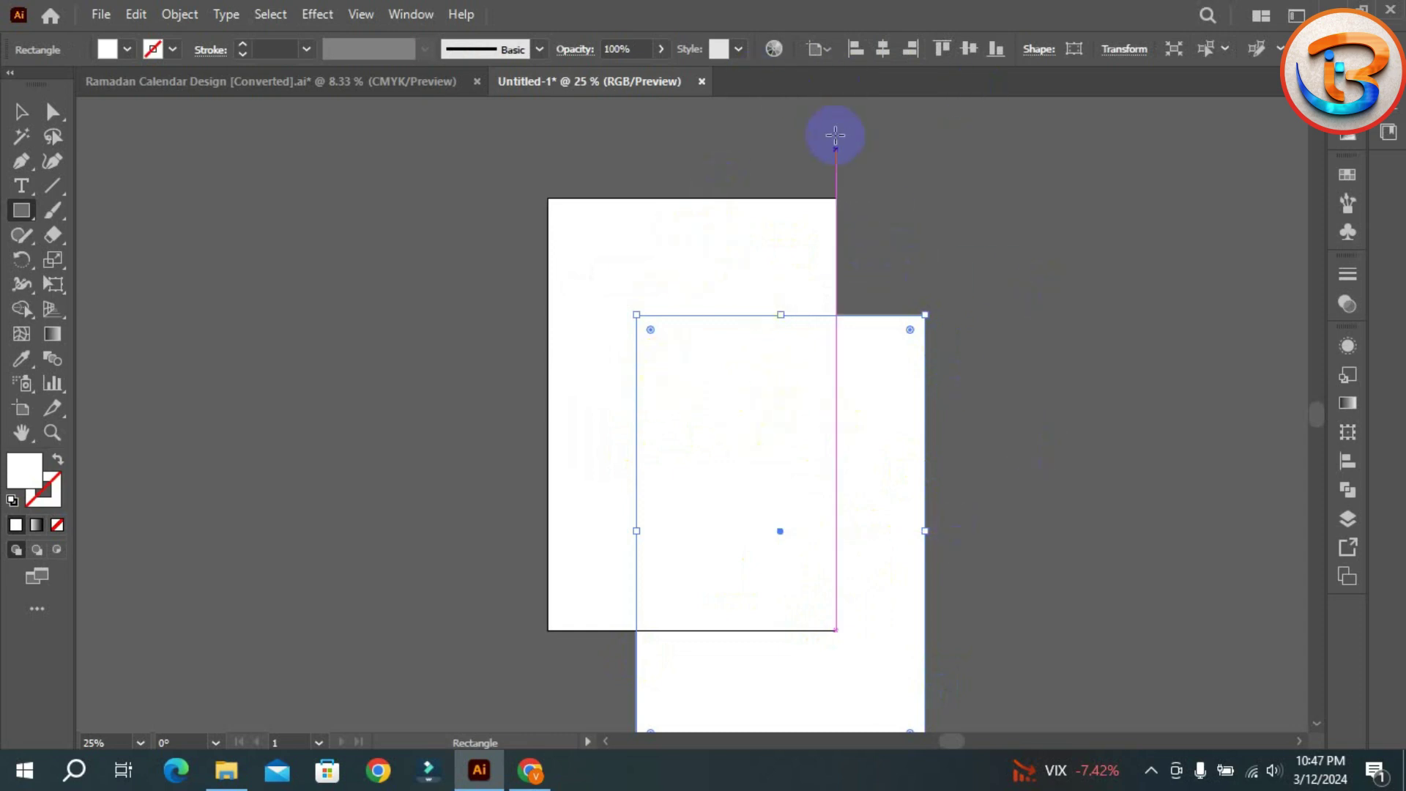
left_click(881, 50)
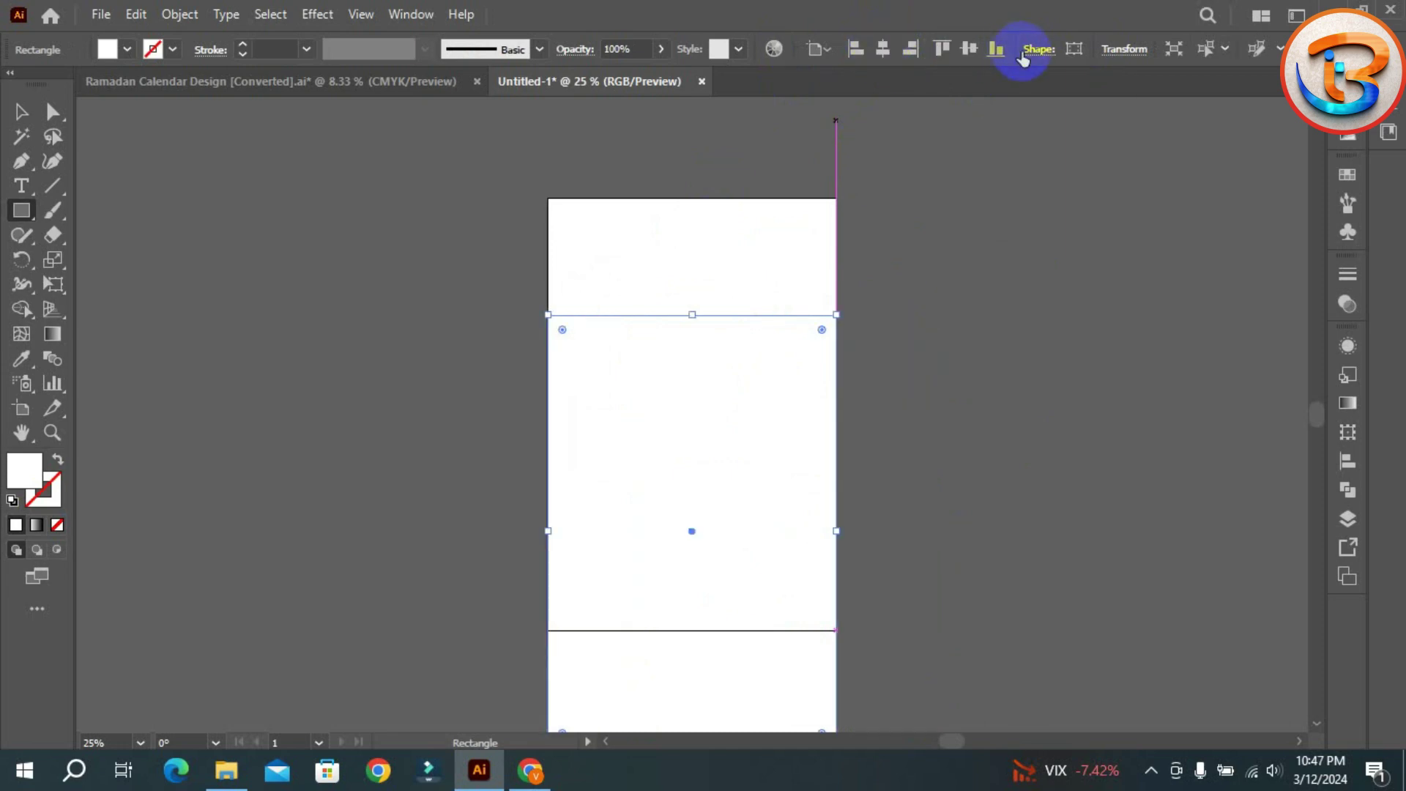
left_click(968, 49)
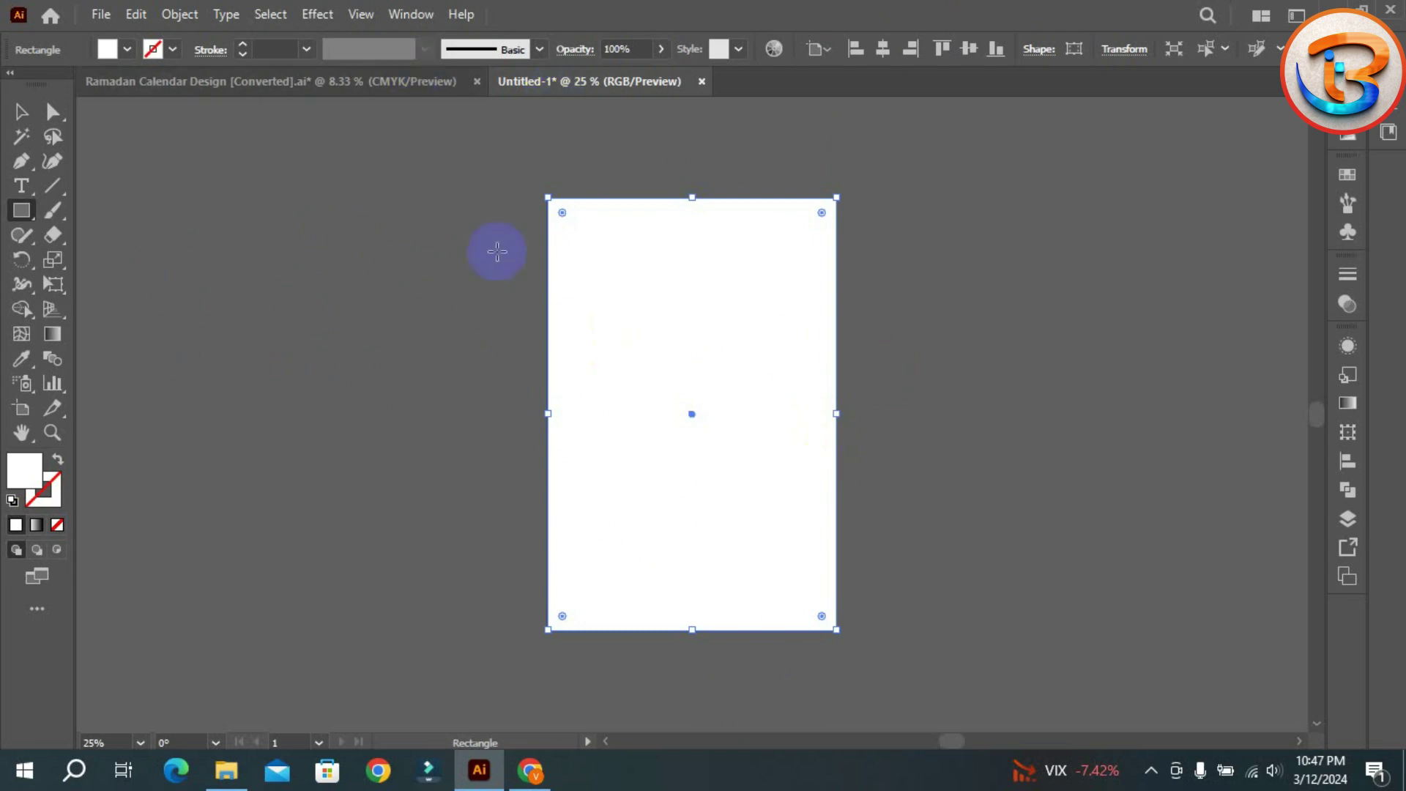
left_click(181, 16)
mouse_move(264, 542)
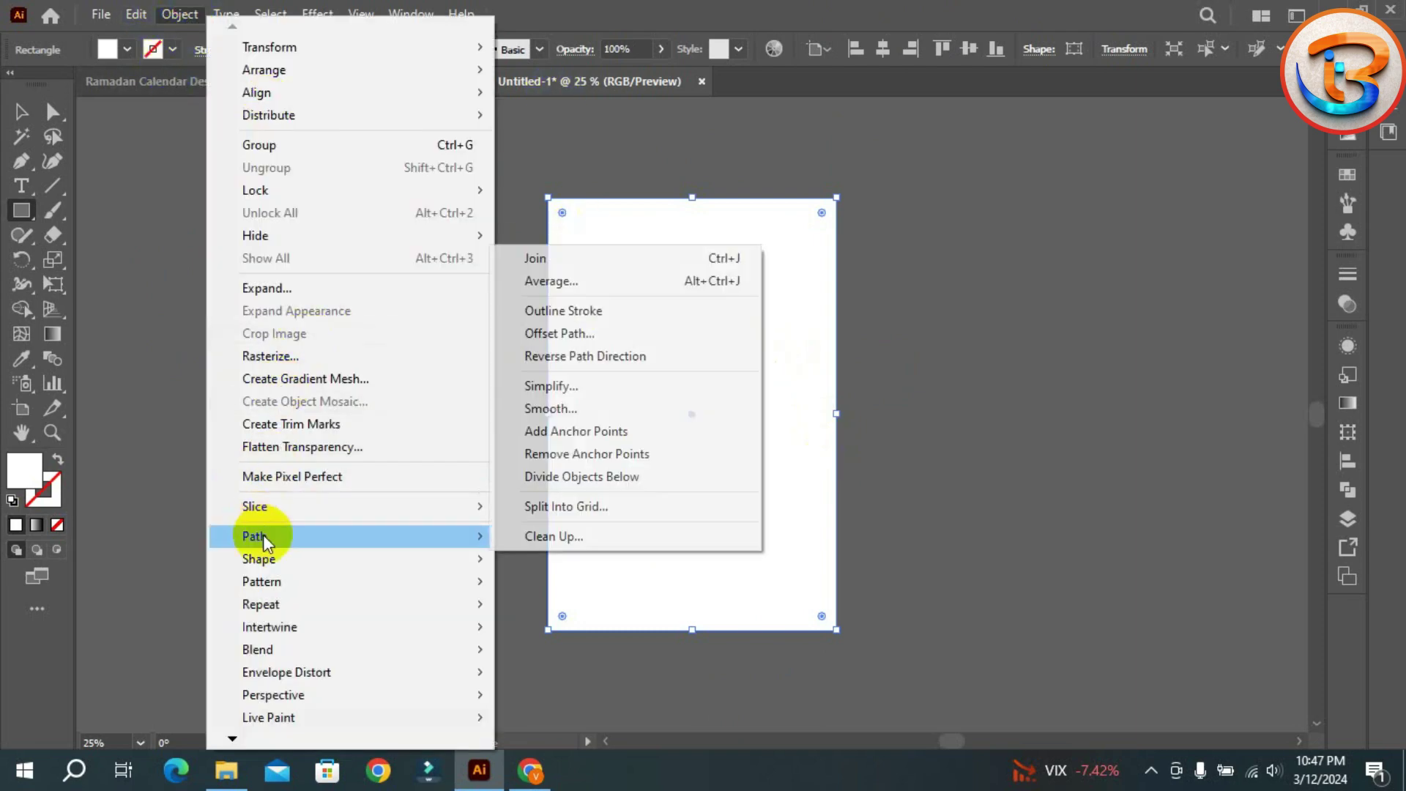
left_click(581, 356)
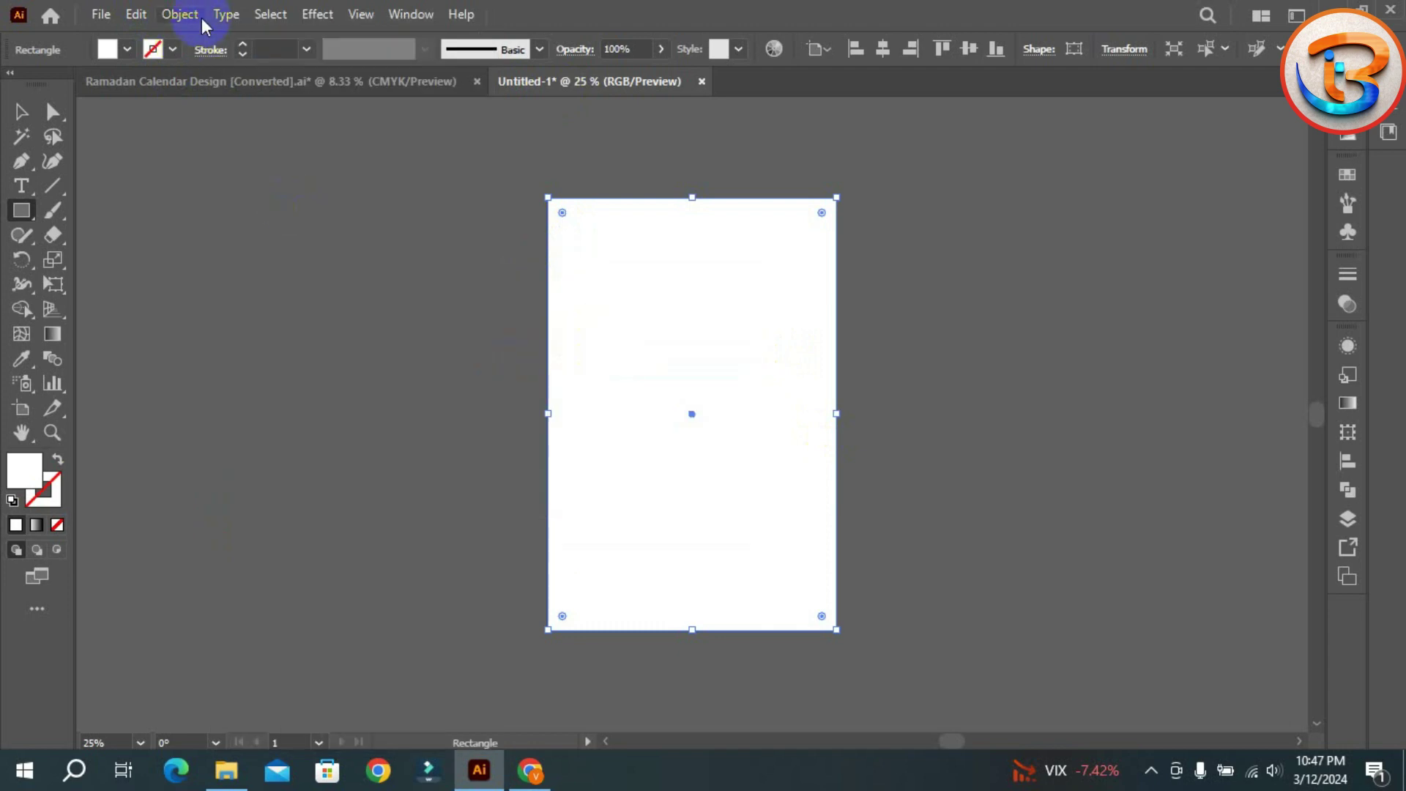
- Offset the rectangle's path by -0.625 in with miter joins to make an inner margin rectangle
left_click(172, 15)
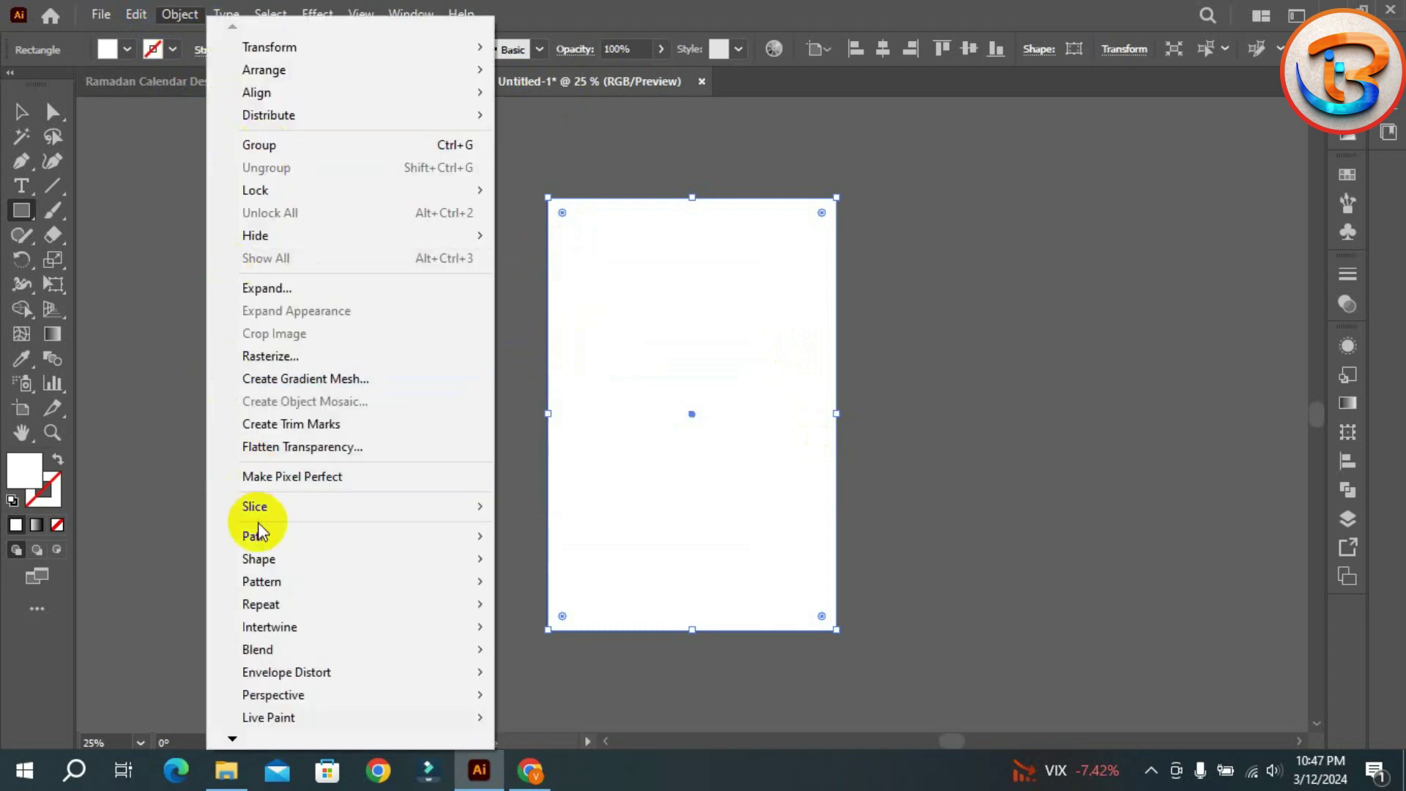
mouse_move(263, 540)
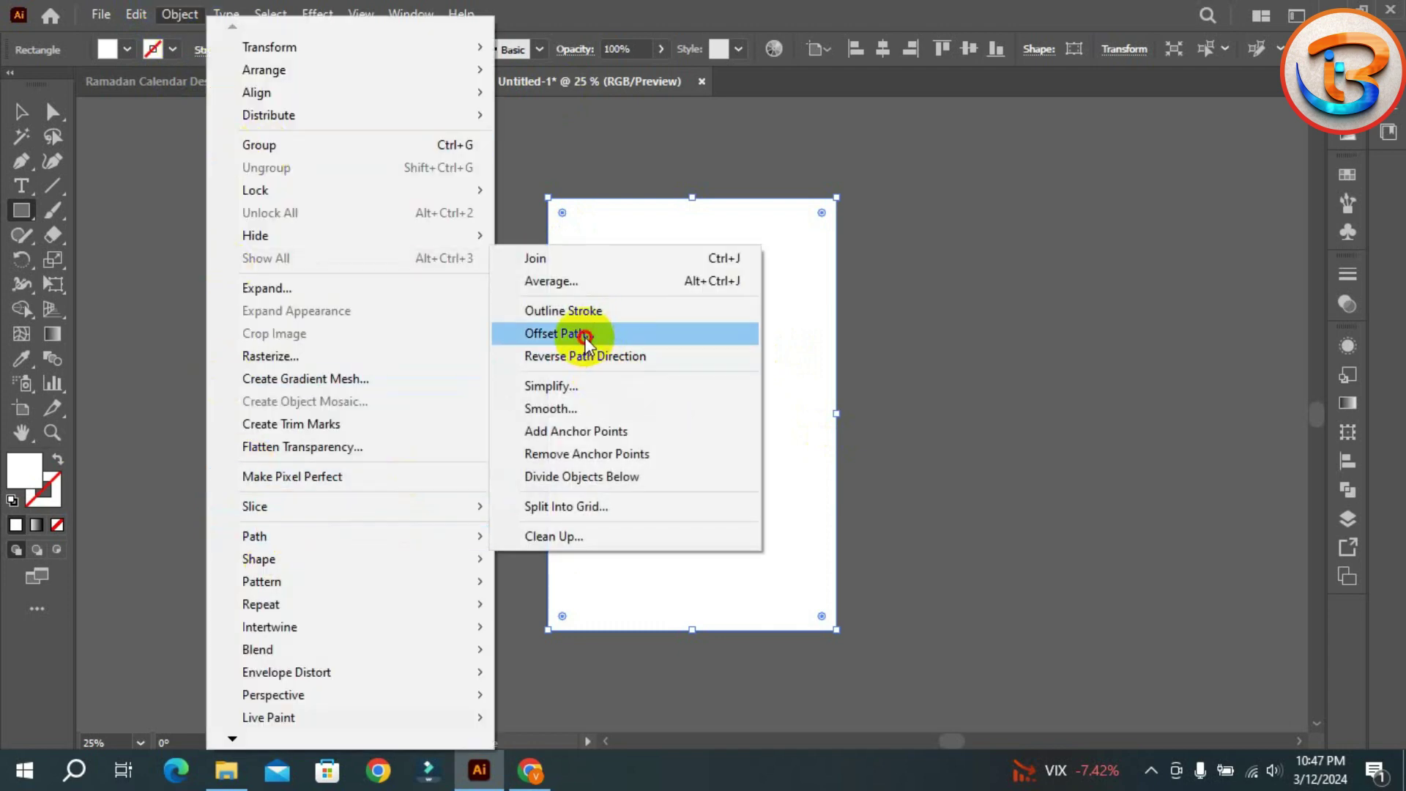
left_click(586, 335)
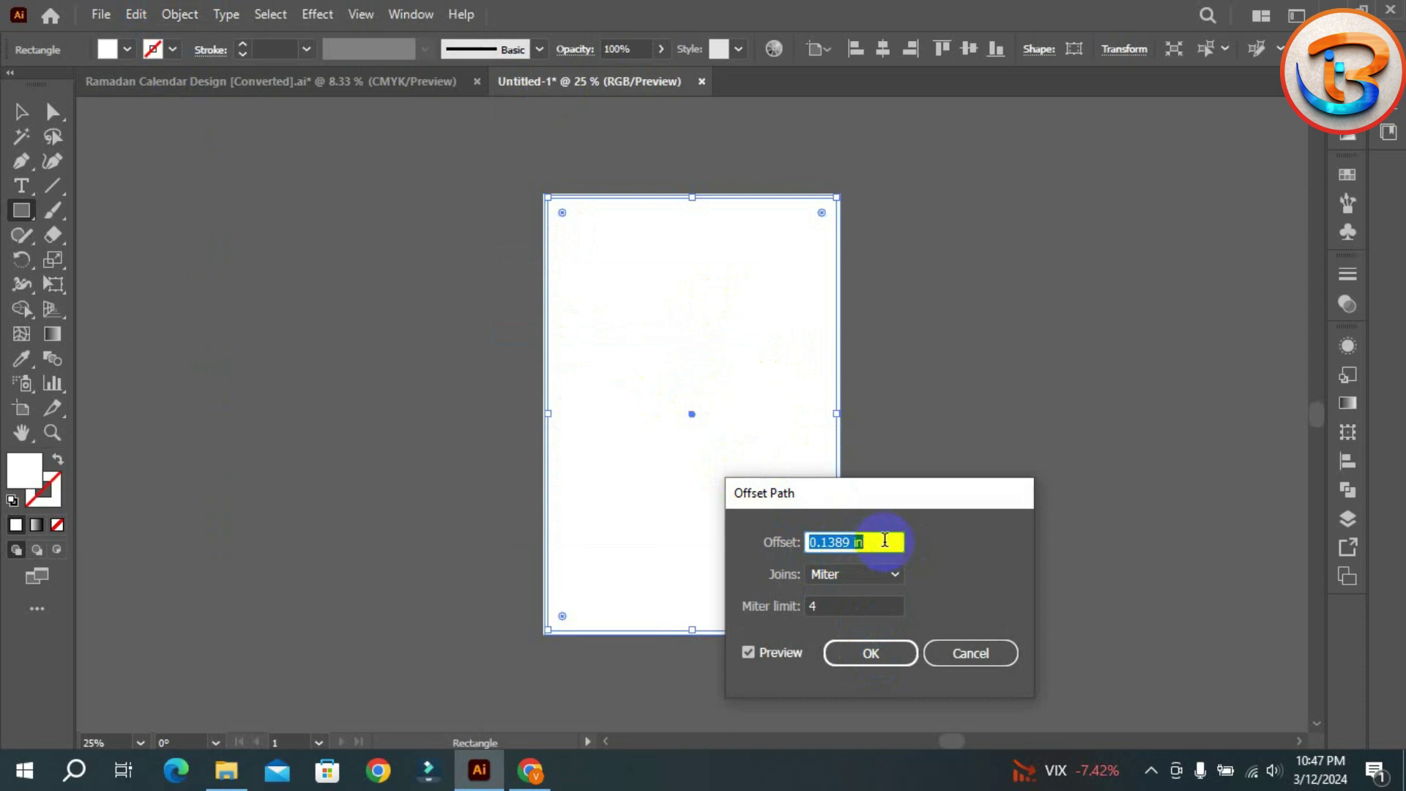
type("-0.875")
type("-0.625")
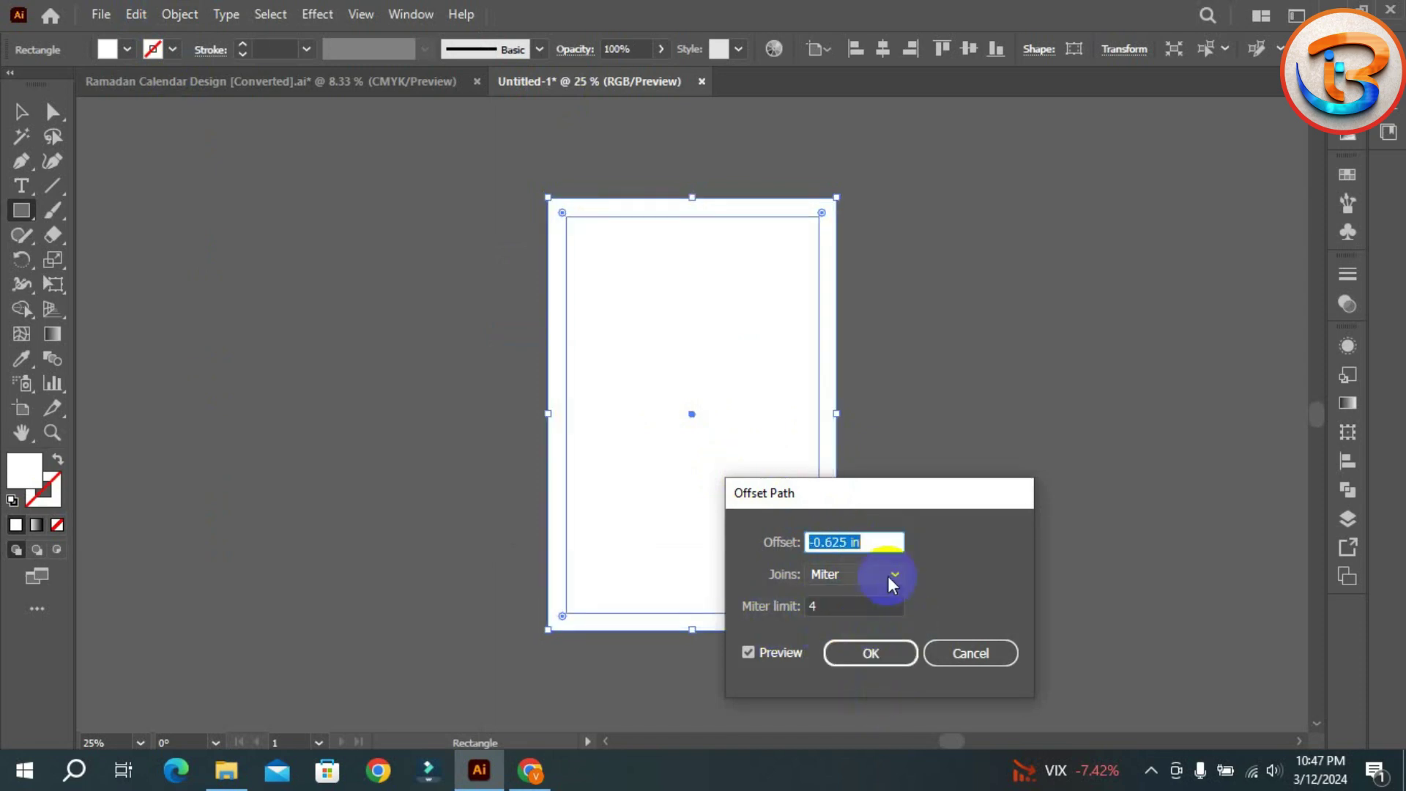
left_click(880, 657)
left_click(851, 524)
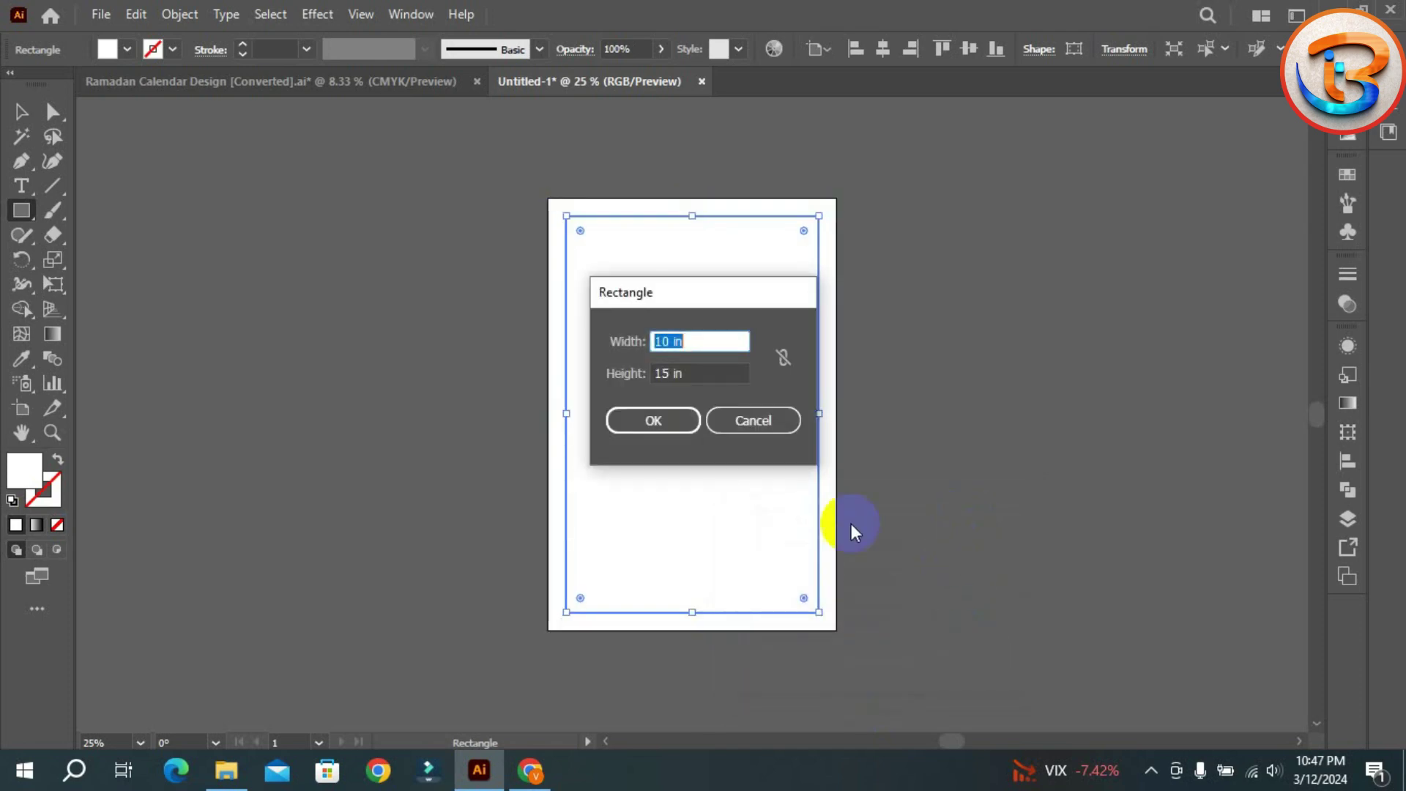
left_click(735, 419)
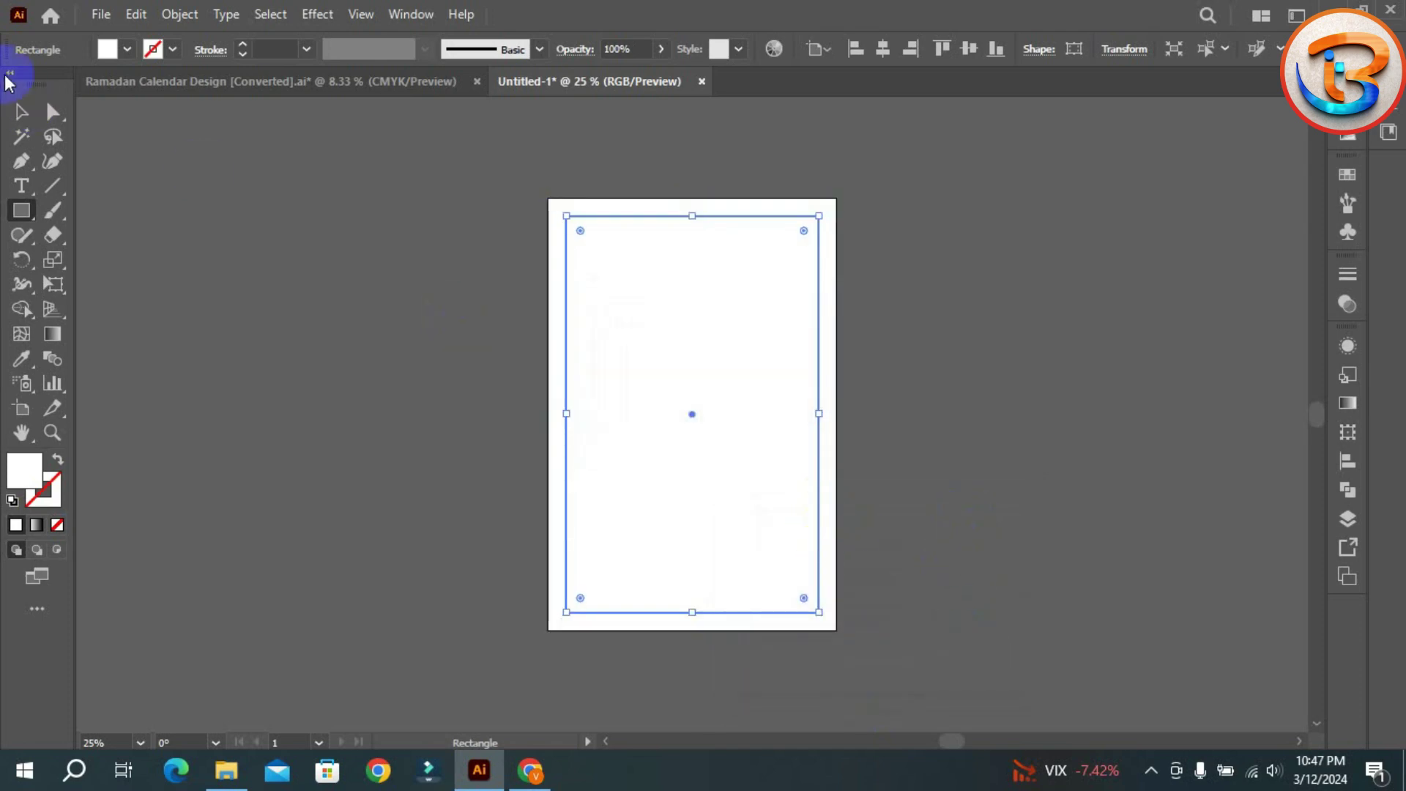
- Convert the inner offset rectangle into a guide
left_click(22, 111)
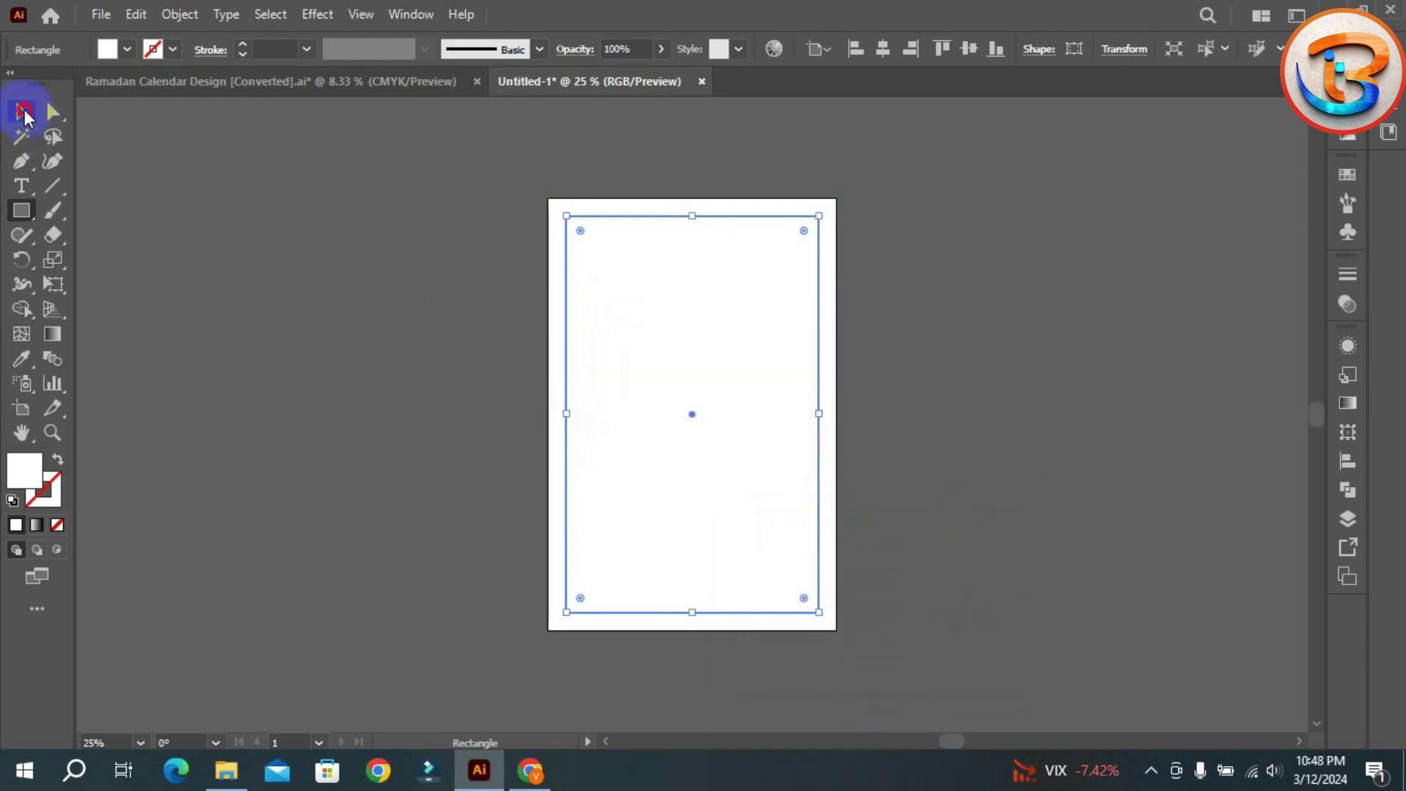
right_click(691, 359)
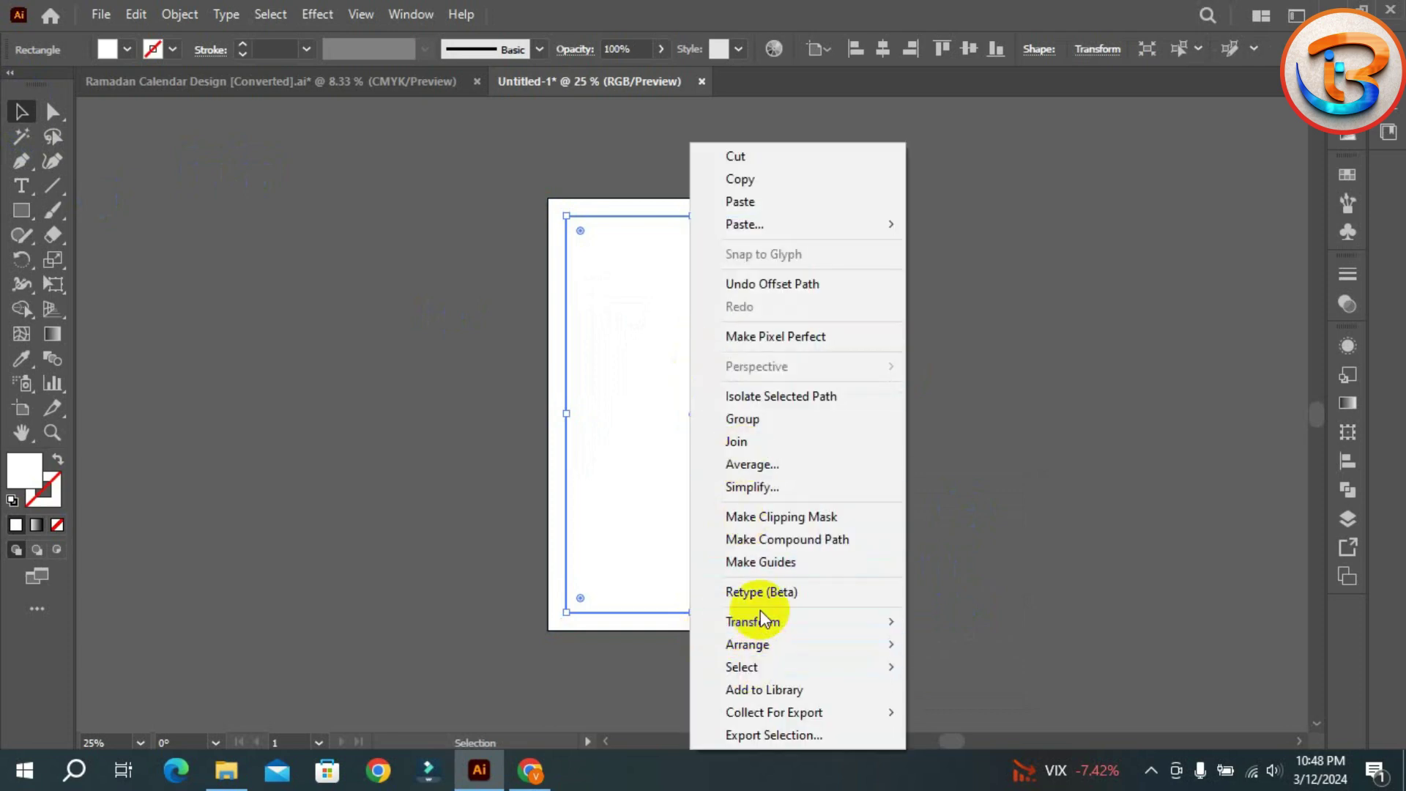
left_click(762, 563)
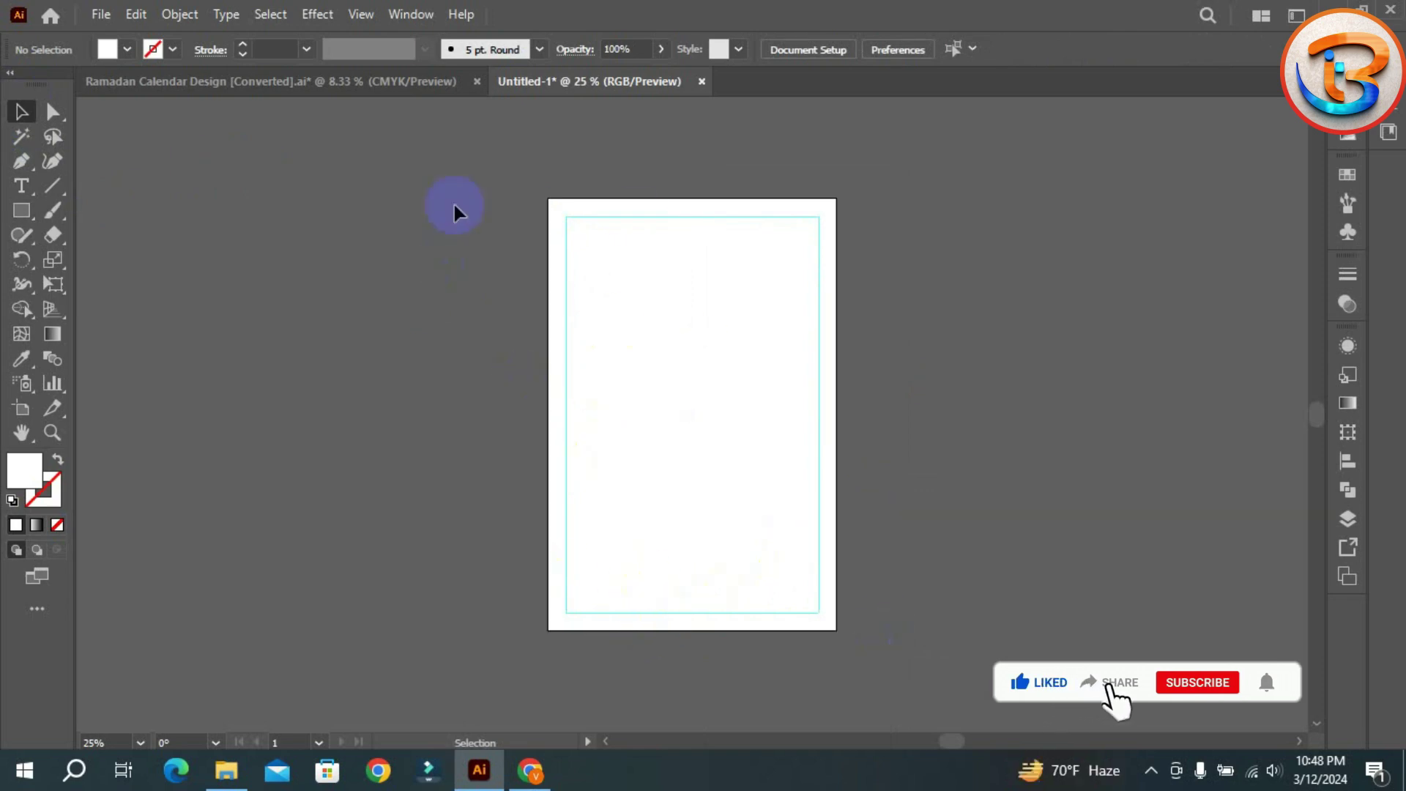
- Try moving the inner margin guide across the artboard, undo the move and deselect the guide
left_click_drag(587, 341, 675, 379)
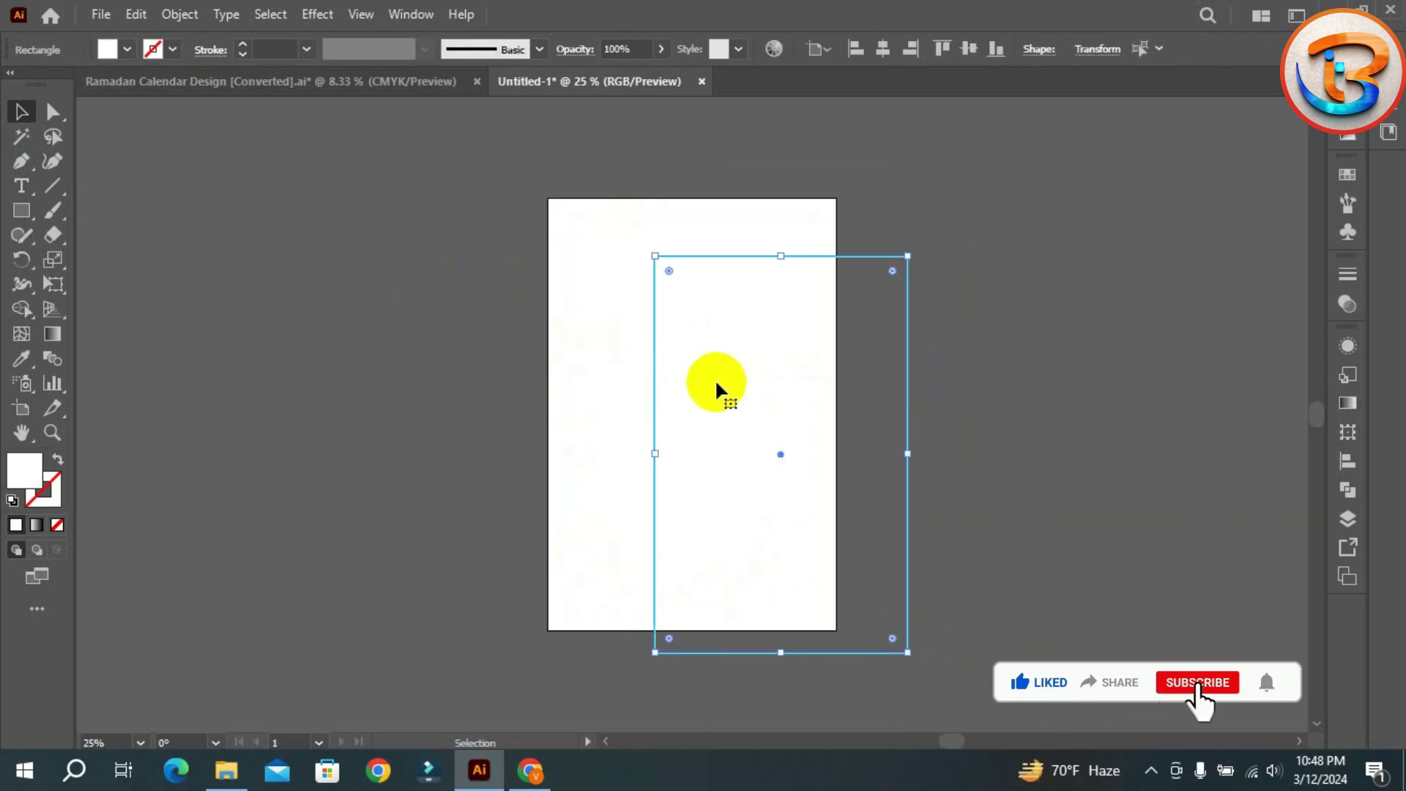
key("ctrl+z")
key("ctrl+z")
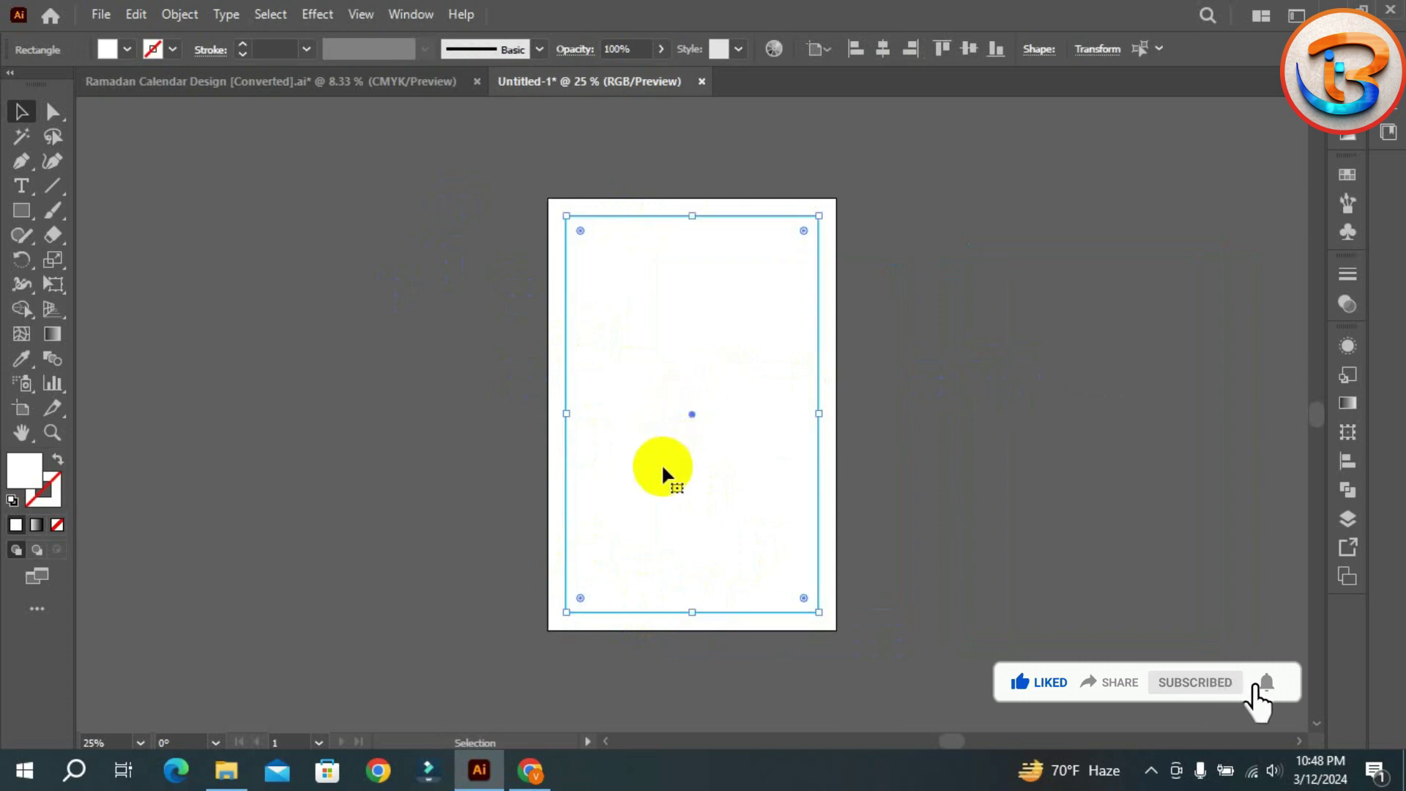
right_click(661, 465)
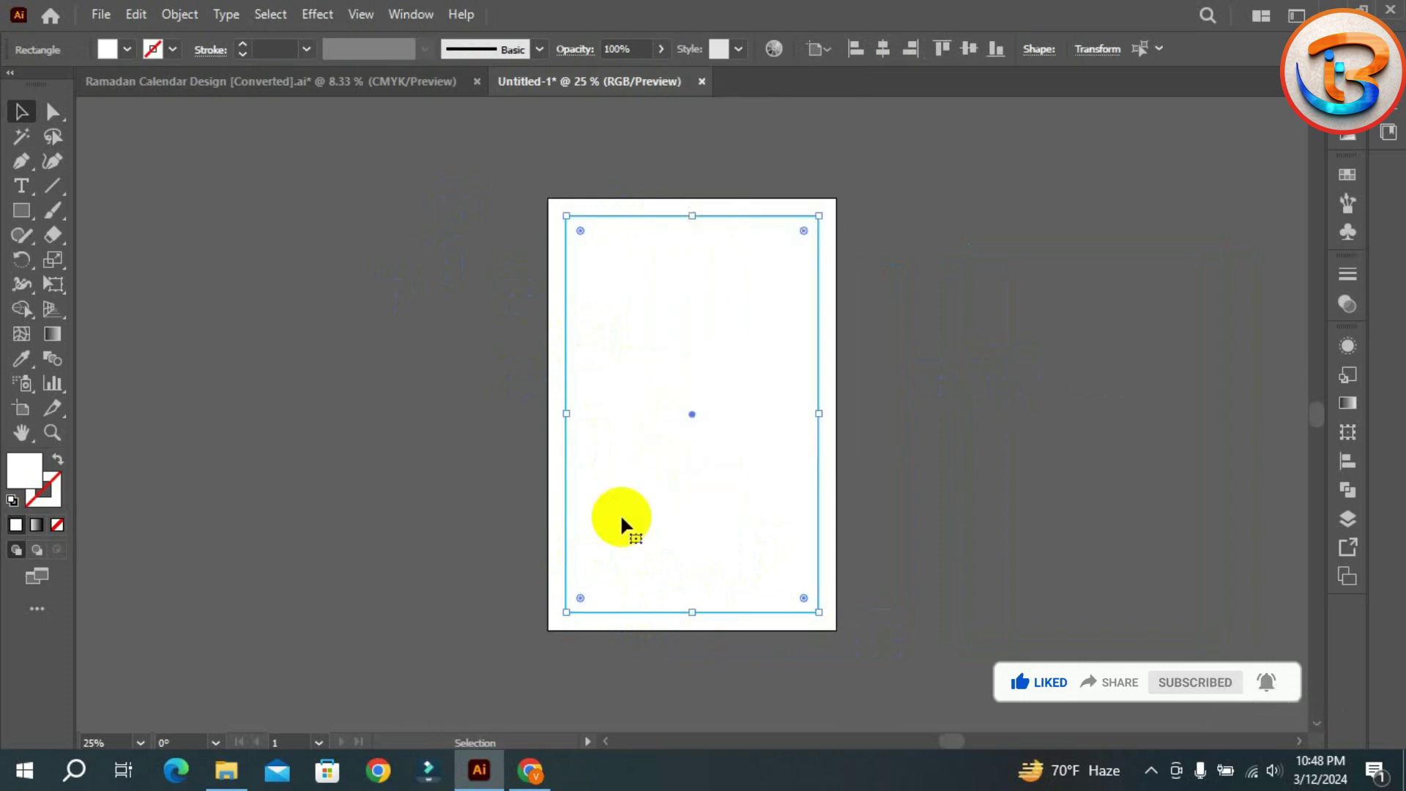
key("ctrl+shift+a")
left_click(689, 406)
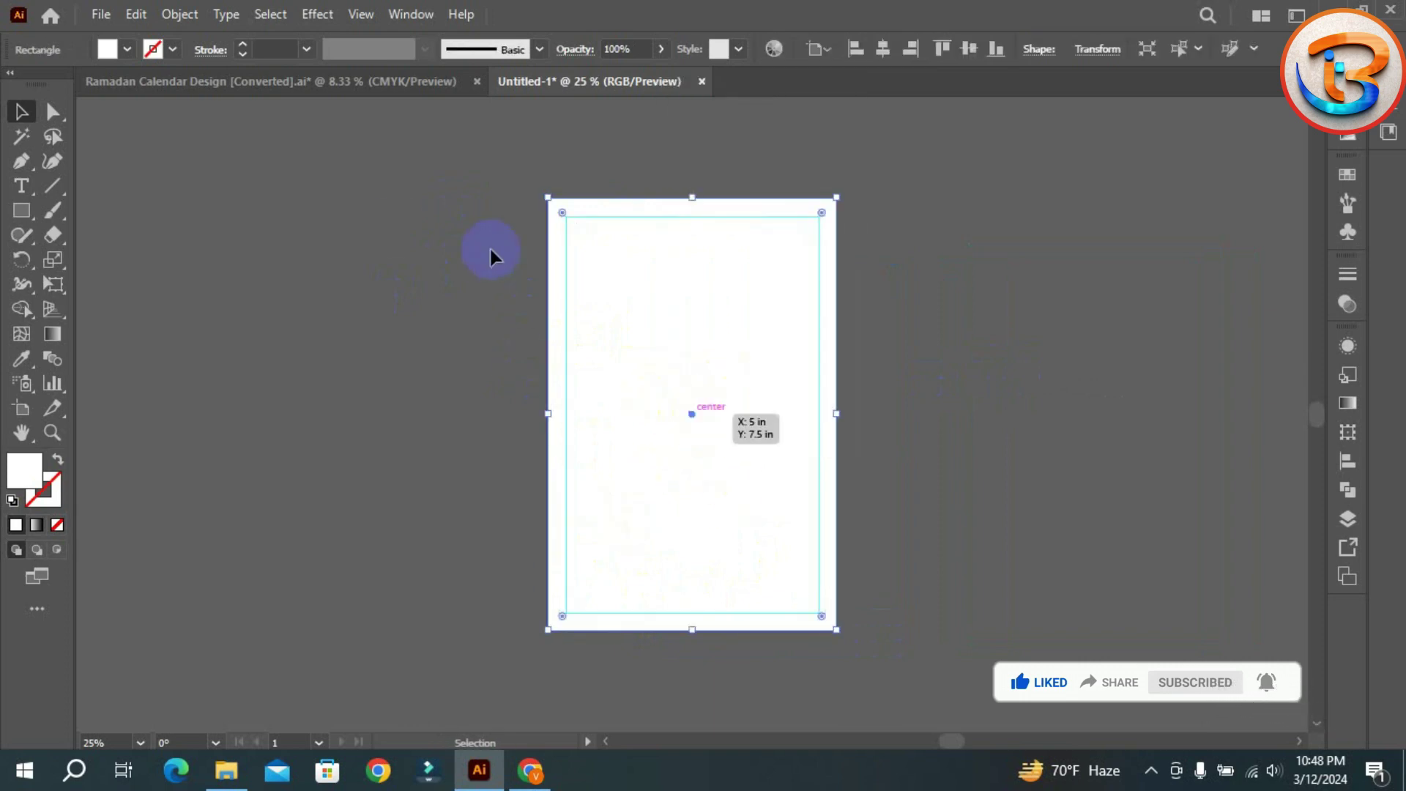
left_click(178, 14)
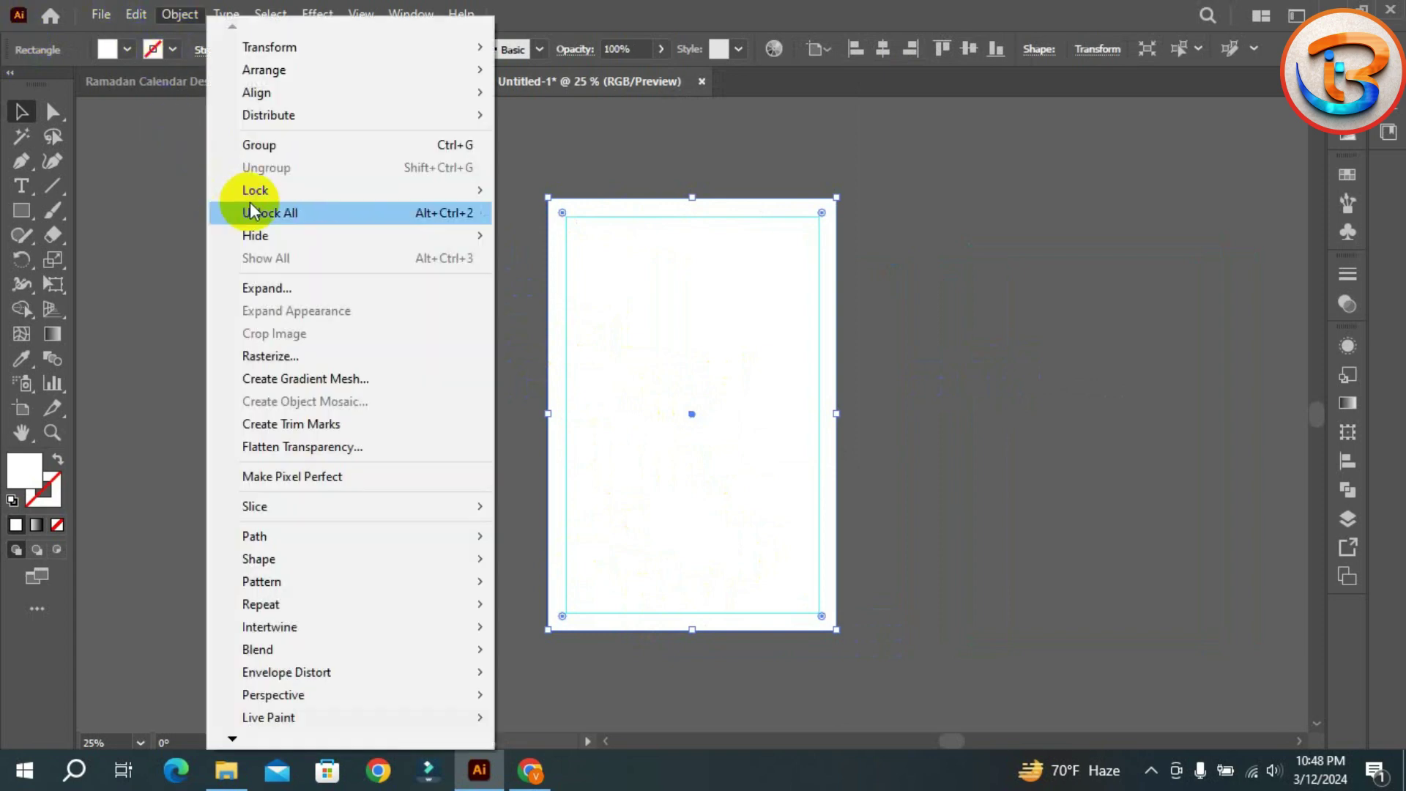
left_click(286, 201)
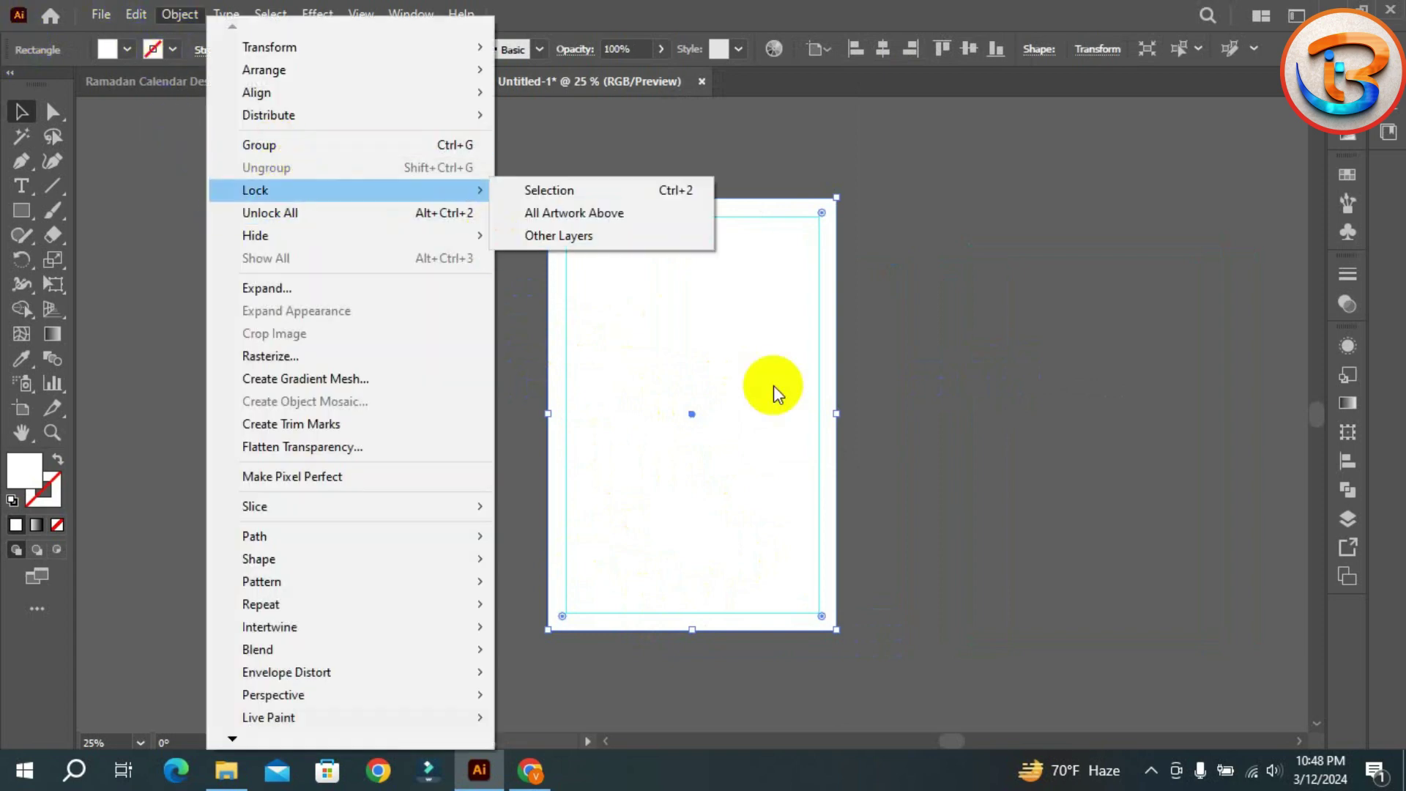
left_click(1078, 395)
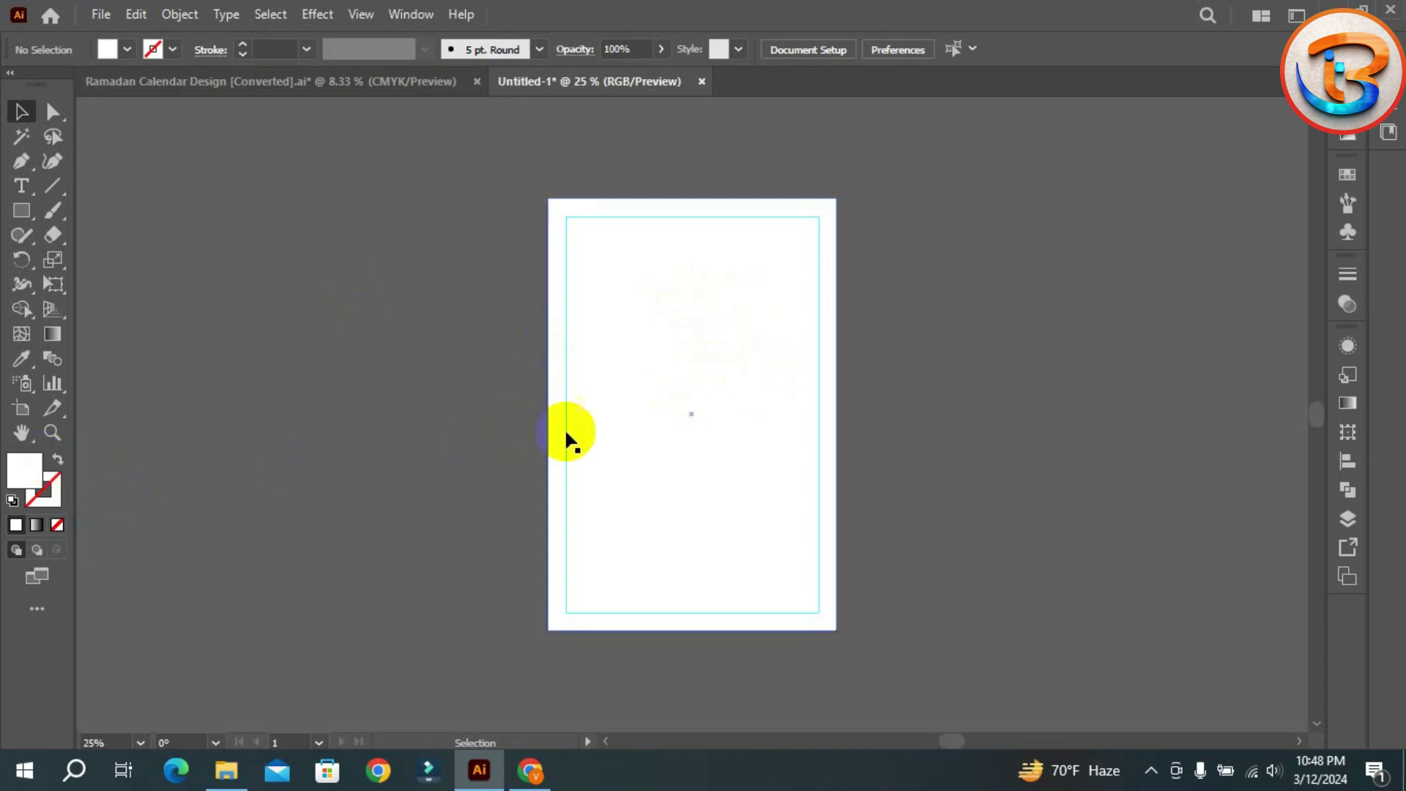
- Fill the background rectangle with medium blue 3C7BBA and deselect it
double_click(603, 418)
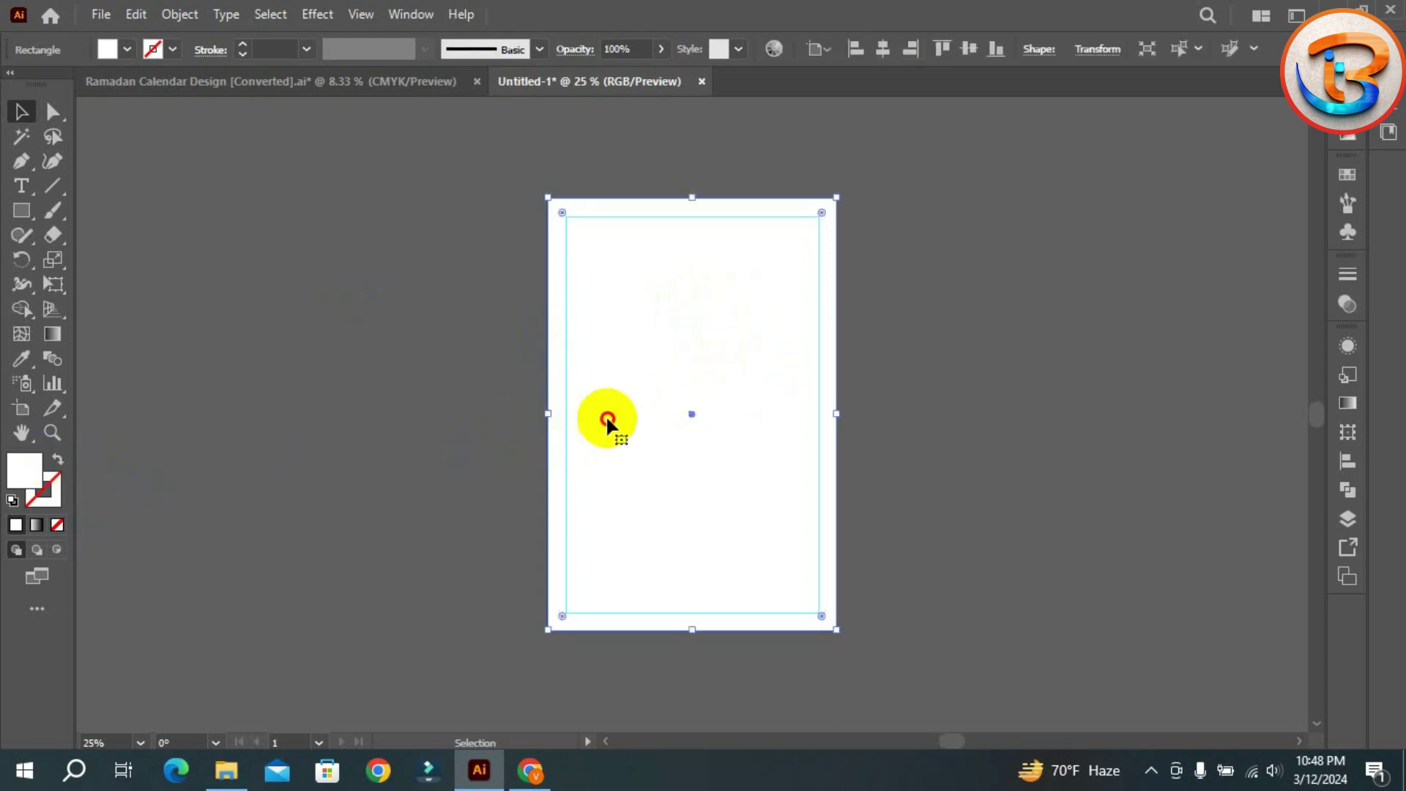
left_click(564, 108)
double_click(24, 470)
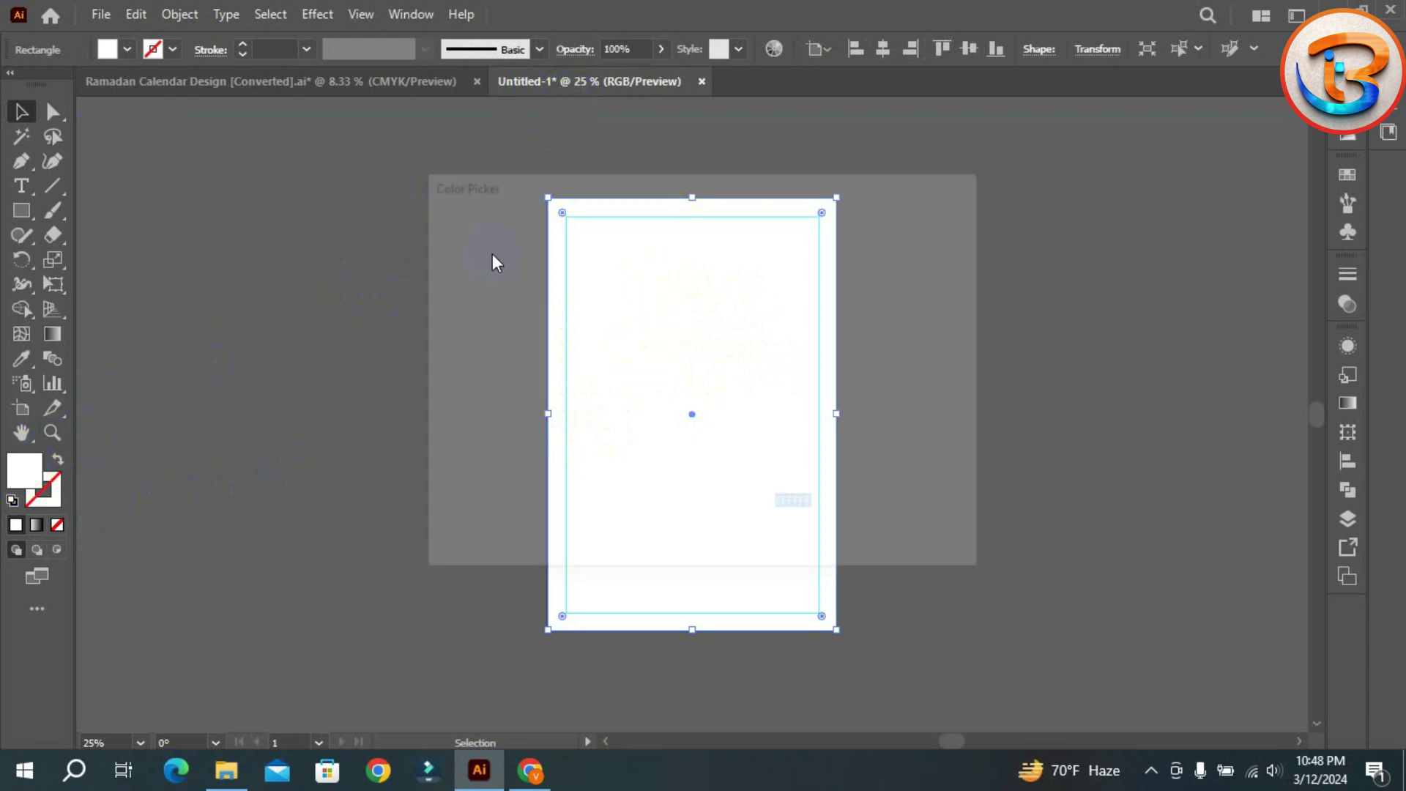
left_click(728, 359)
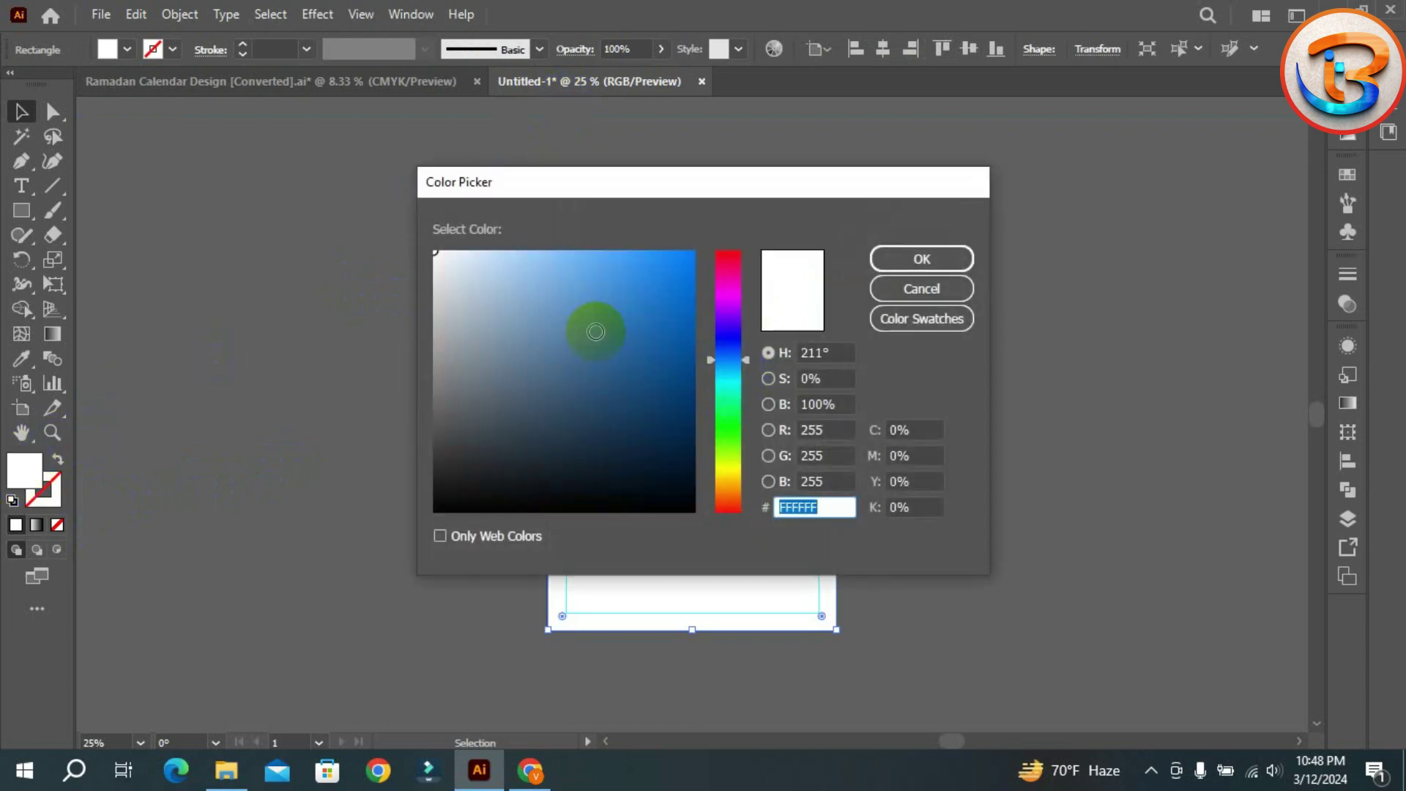
left_click(611, 321)
left_click(873, 260)
left_click(225, 264)
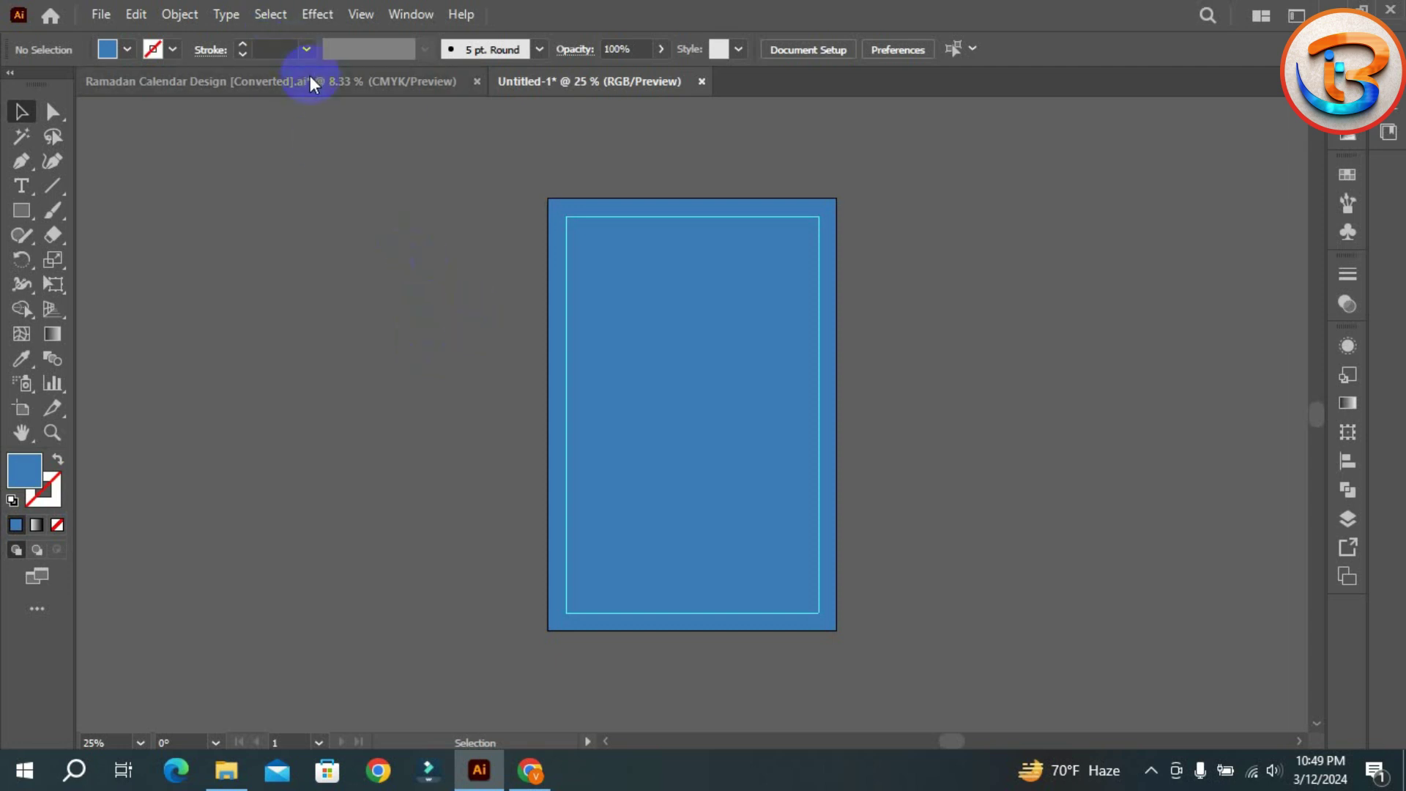
- Switch to the Ramadan Calendar Design document and look over its ornaments, badge, colour swatches, title and timetable
left_click(282, 83)
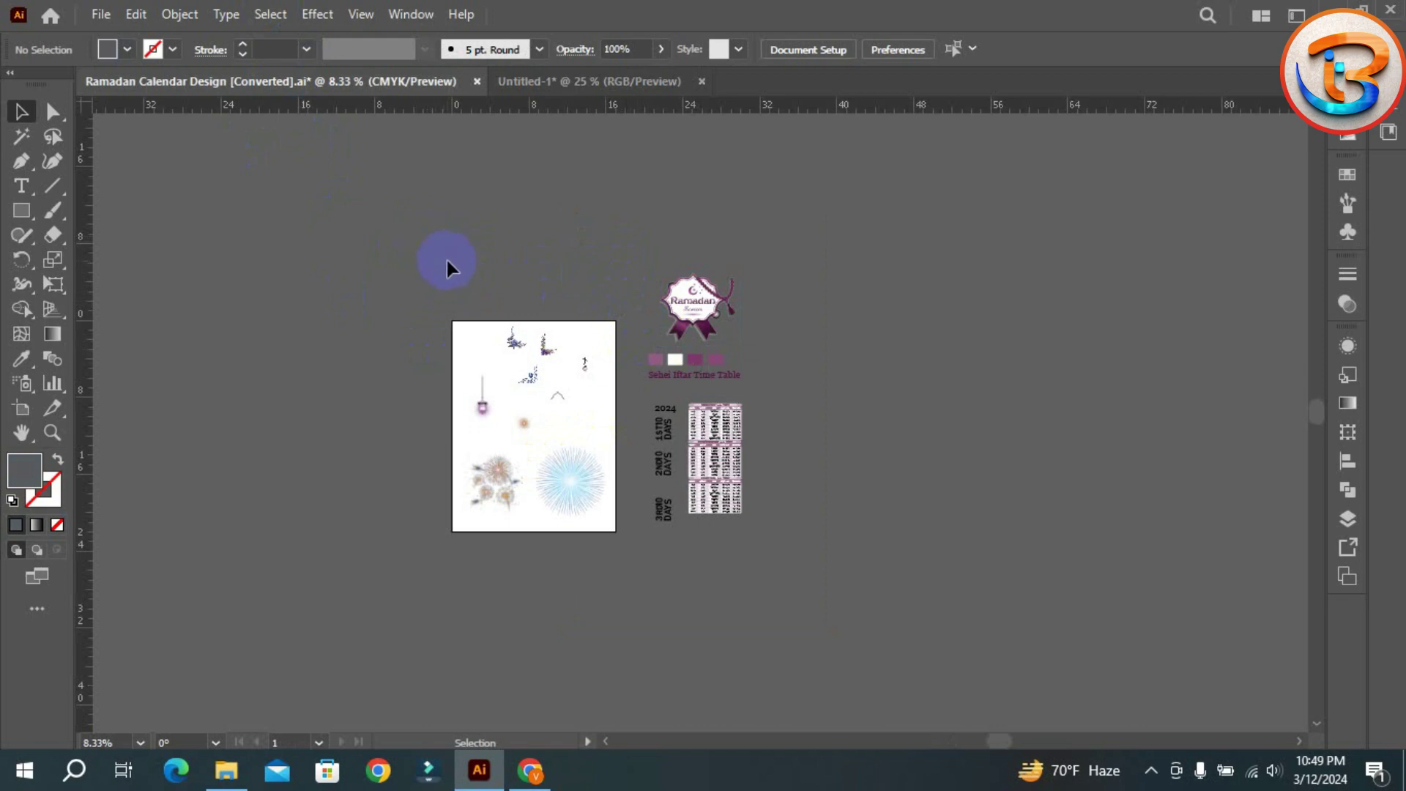
left_click(485, 320)
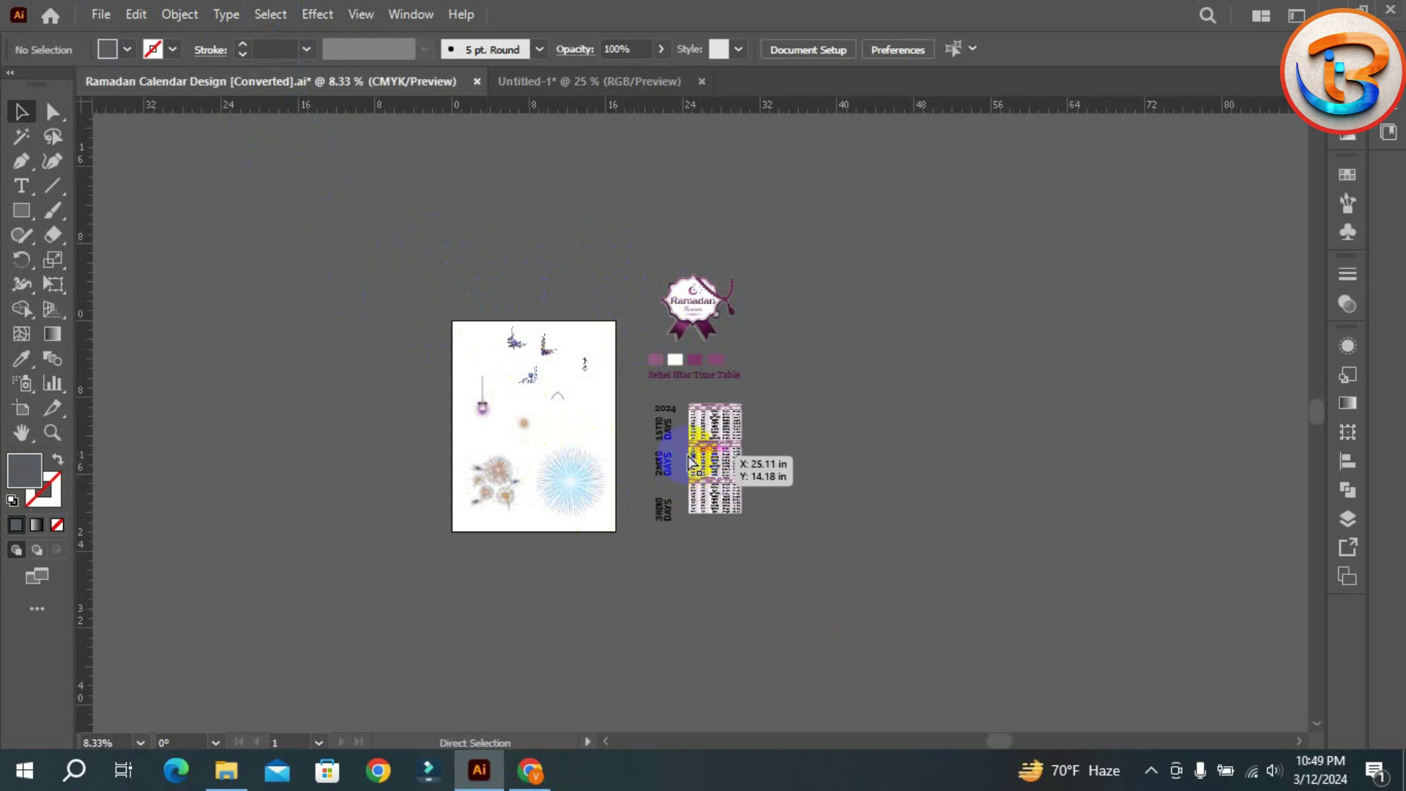
key("ctrl+plus")
key("ctrl+plus")
key("ctrl+plus")
scroll(669, 408, "up", 2)
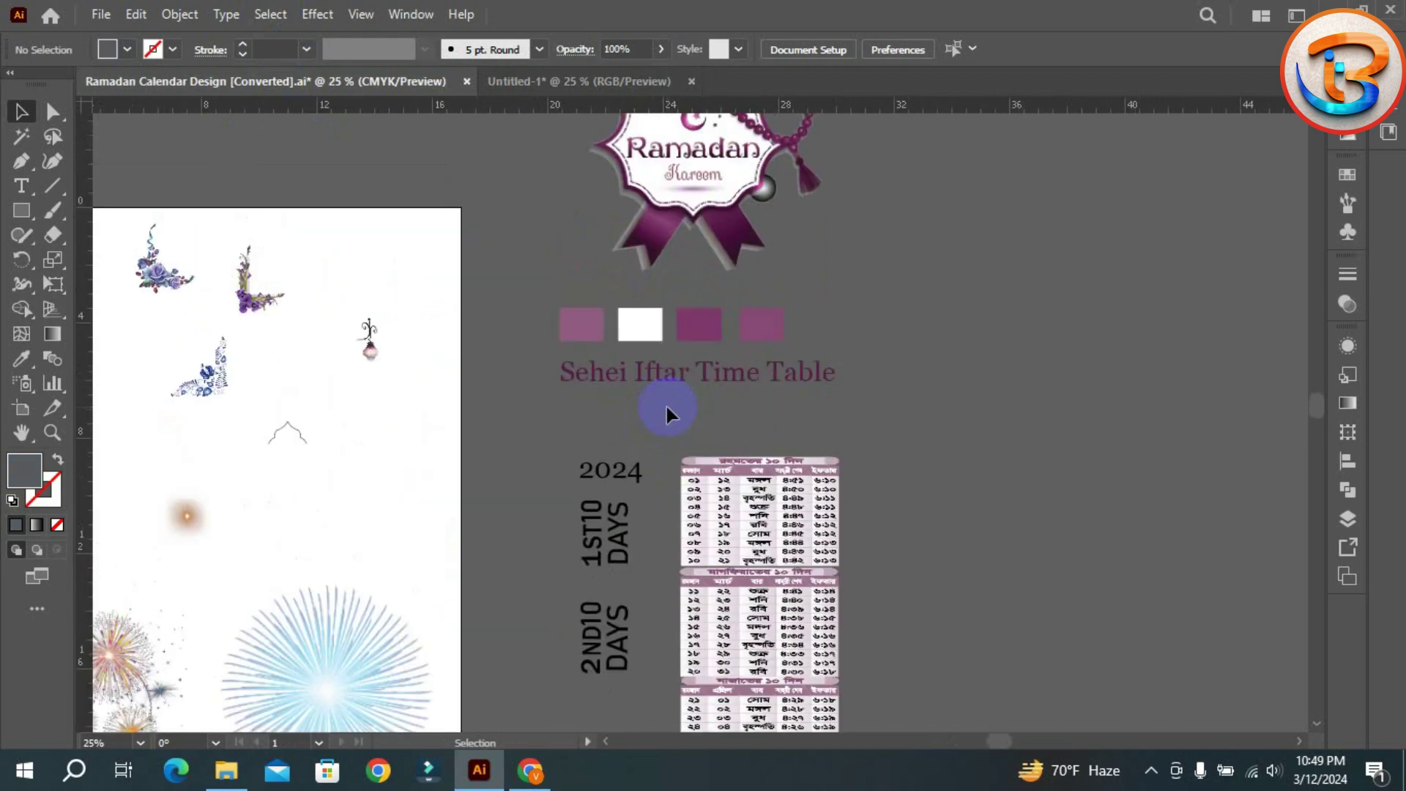
key("ctrl+minus")
key("ctrl+minus")
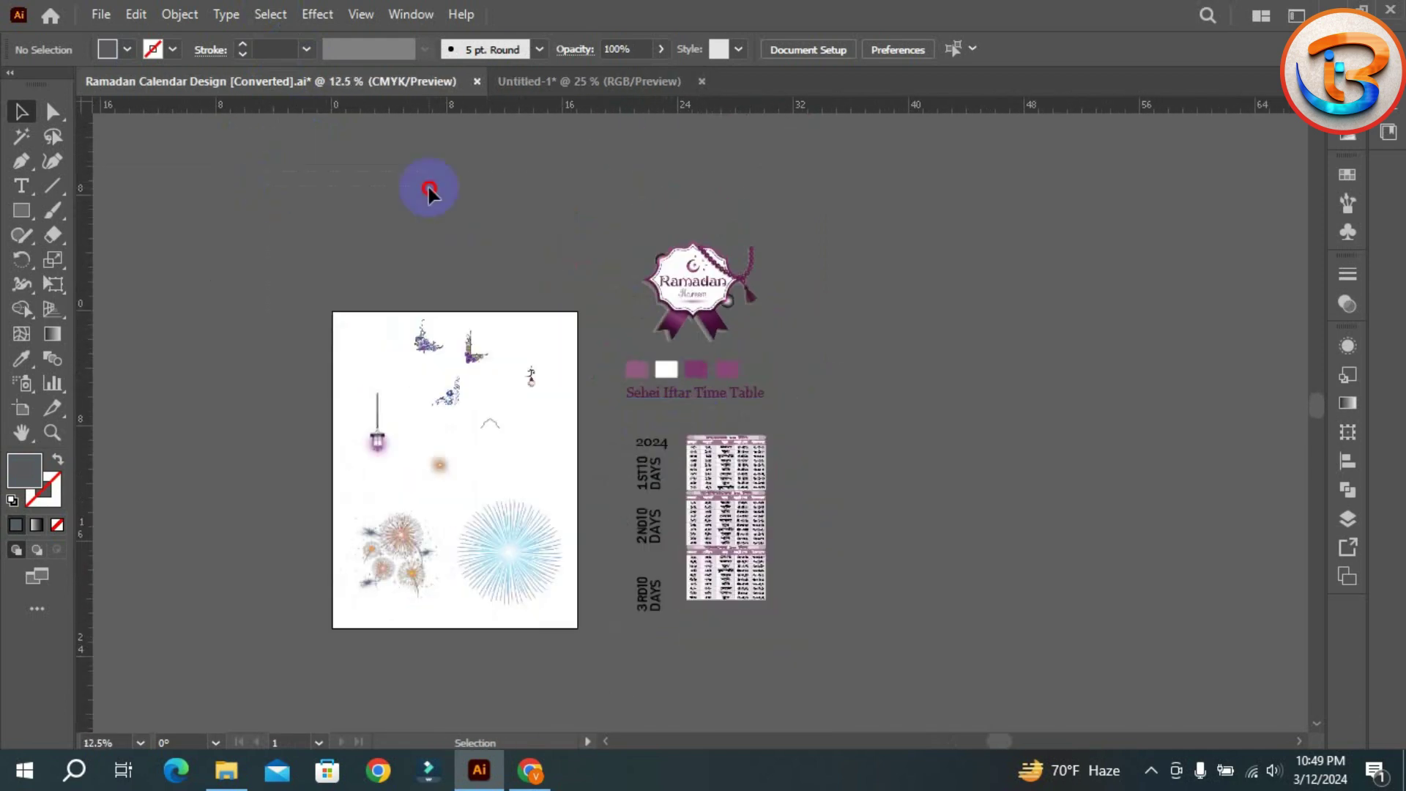
- Copy all artwork from the Ramadan Calendar Design document into Untitled-1, place it left of the artboard and deselect it
key("ctrl+a")
left_click_drag(726, 492, 540, 271)
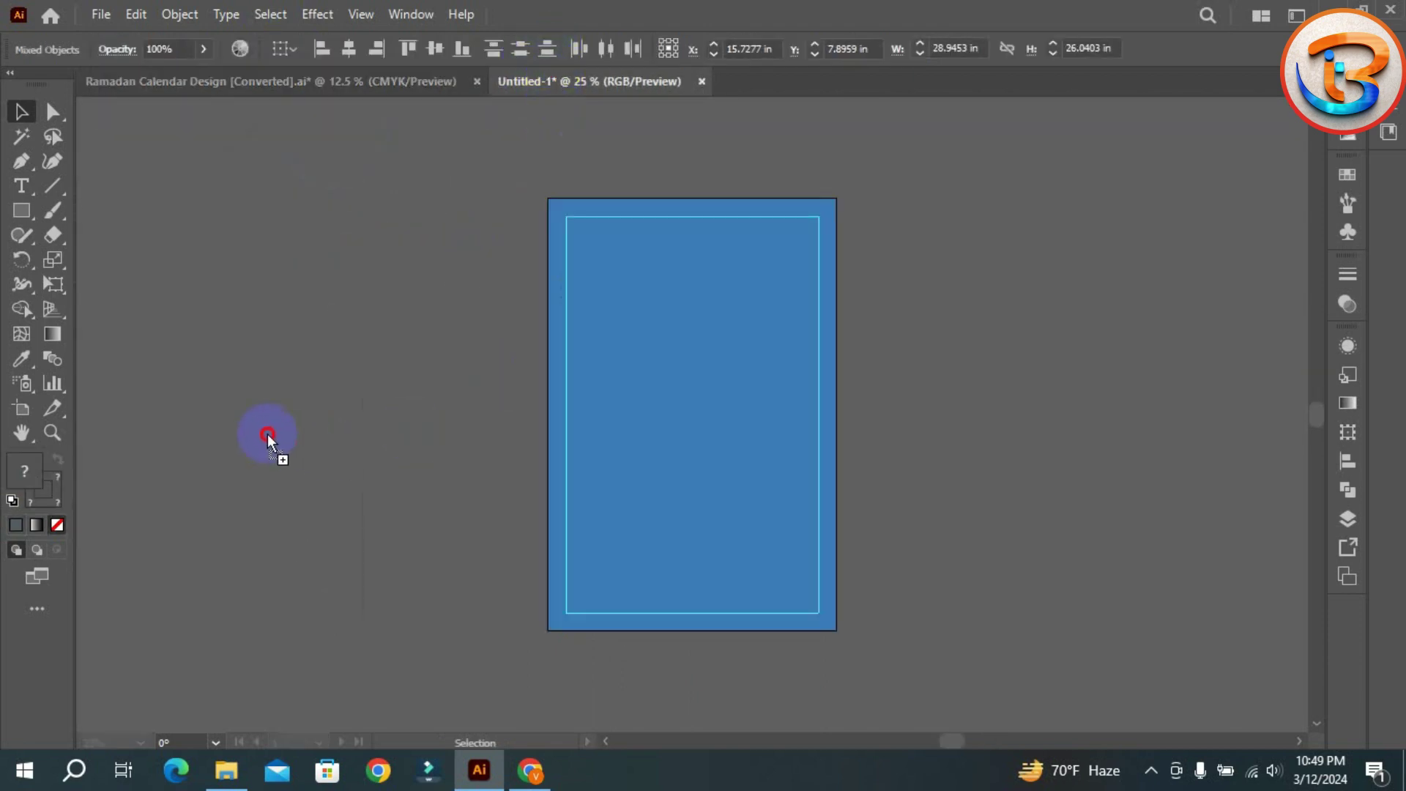
left_click_drag(269, 432, 272, 430)
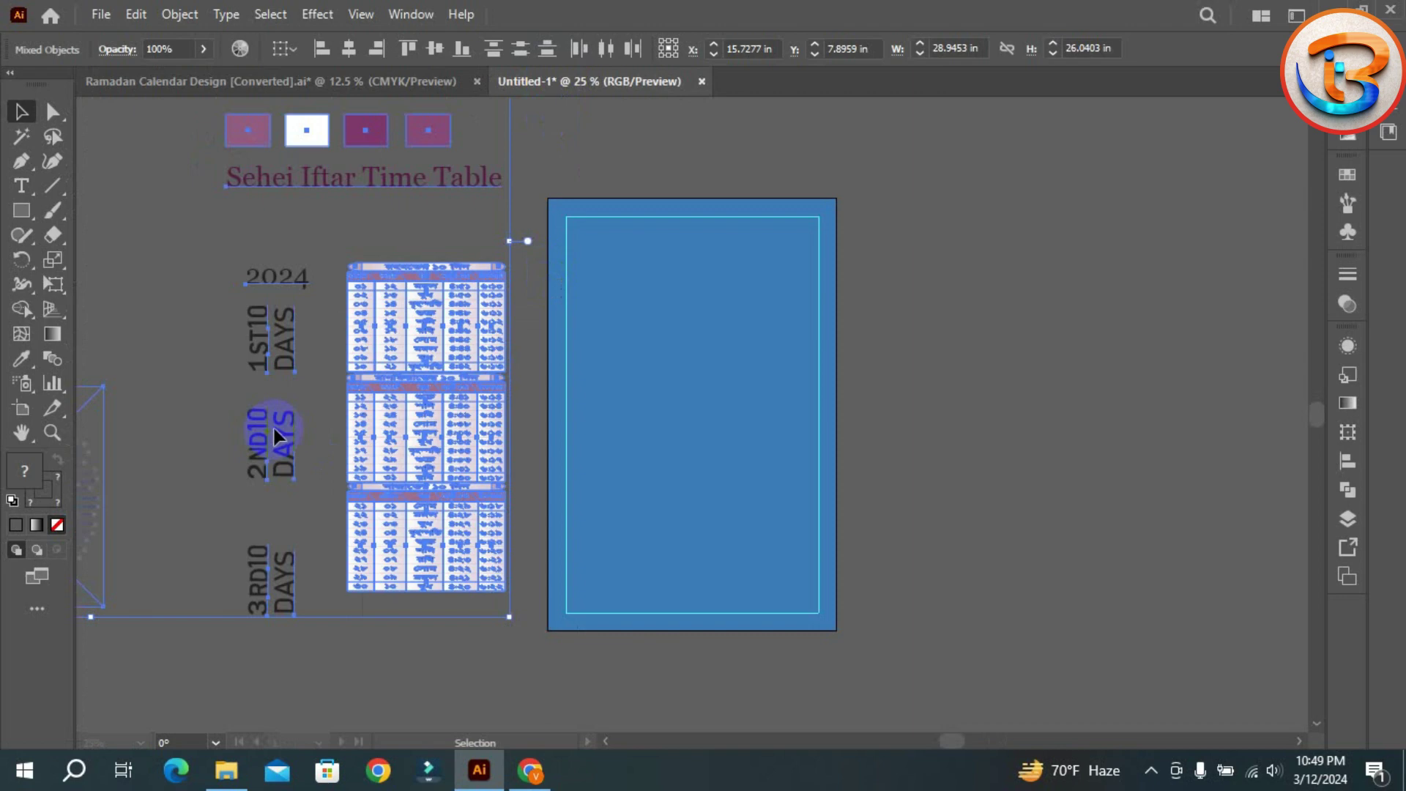
key("ctrl+minus")
key("ctrl+minus")
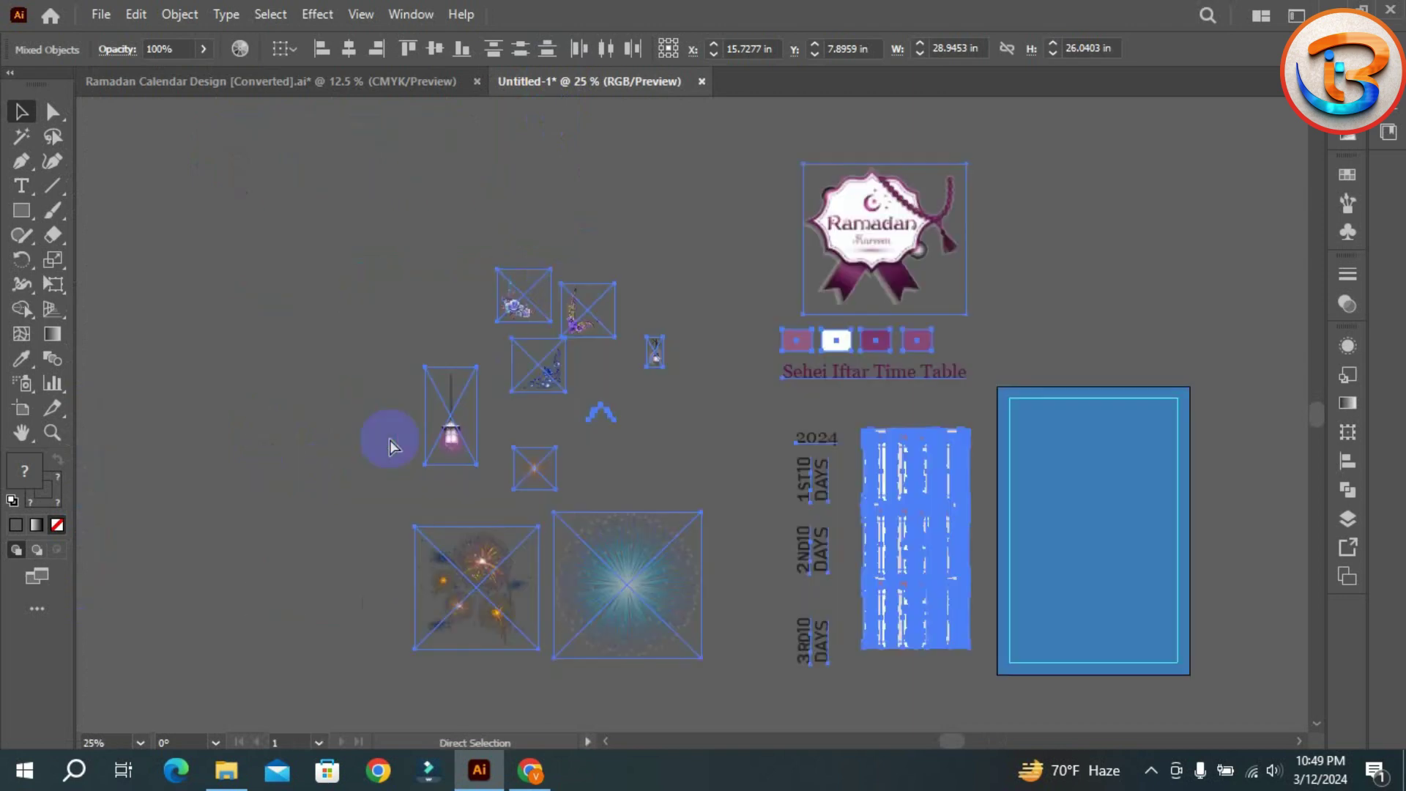
left_click(474, 404)
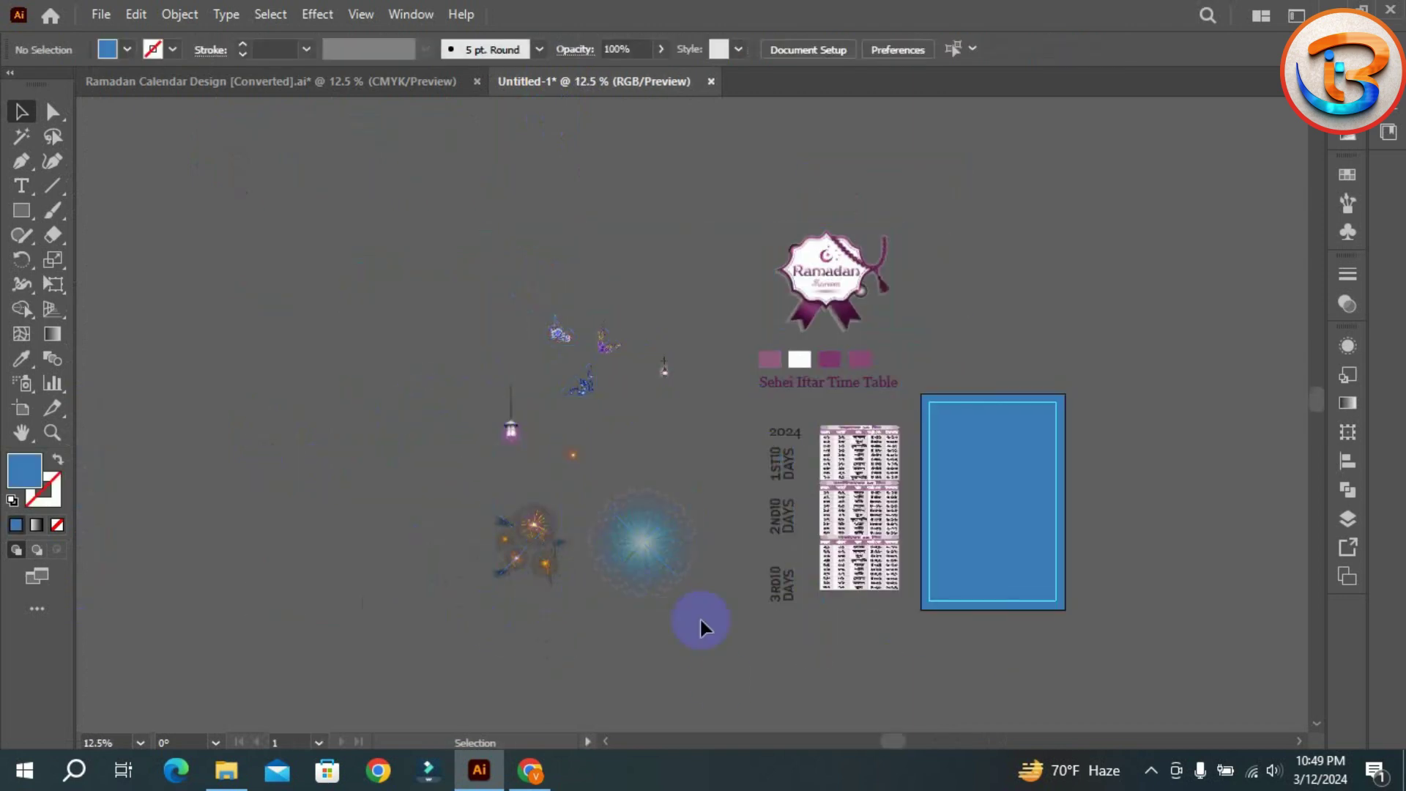
- Move the four colour swatch rectangles together to just above the blue artboard
key("ctrl+plus")
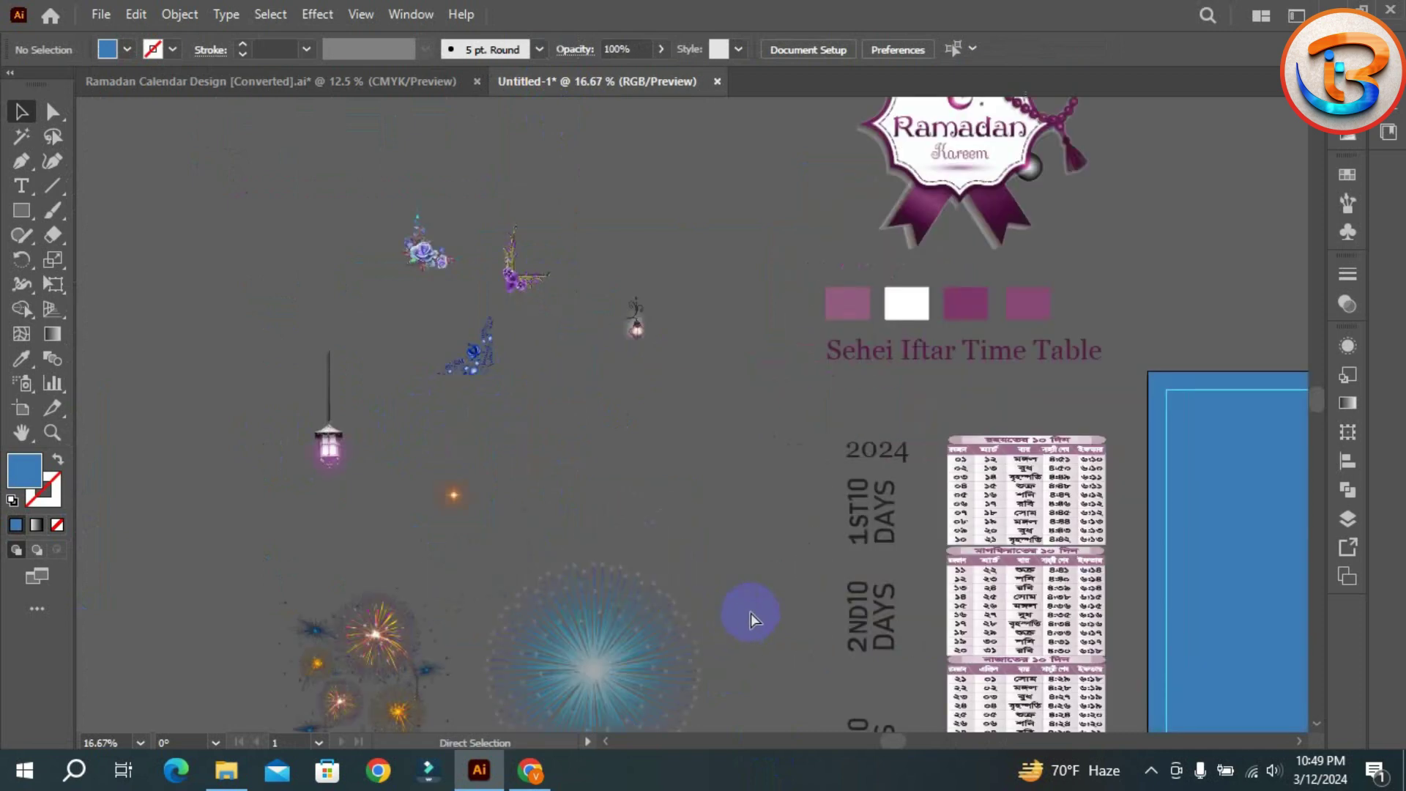
left_click_drag(1126, 283, 1128, 286)
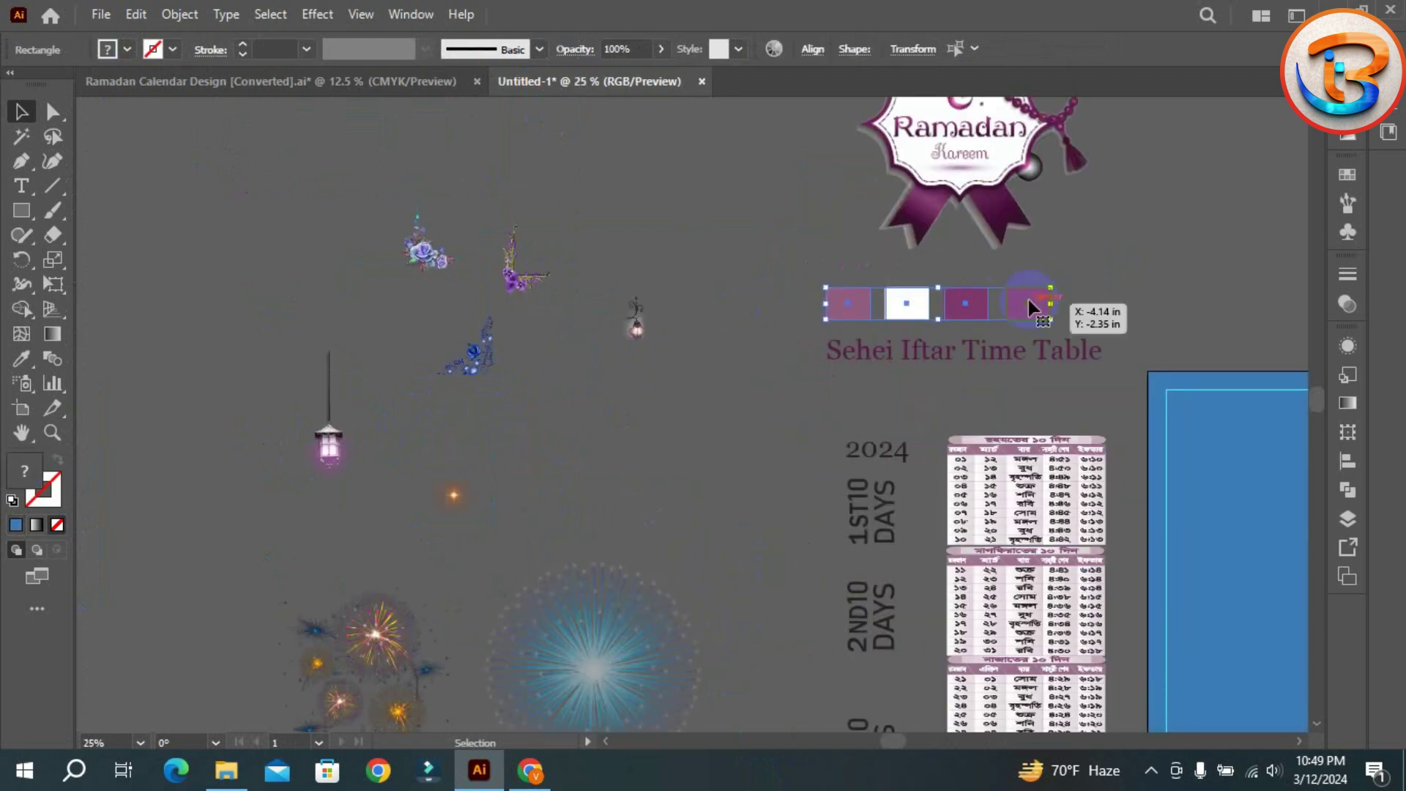
left_click_drag(976, 309, 1207, 263)
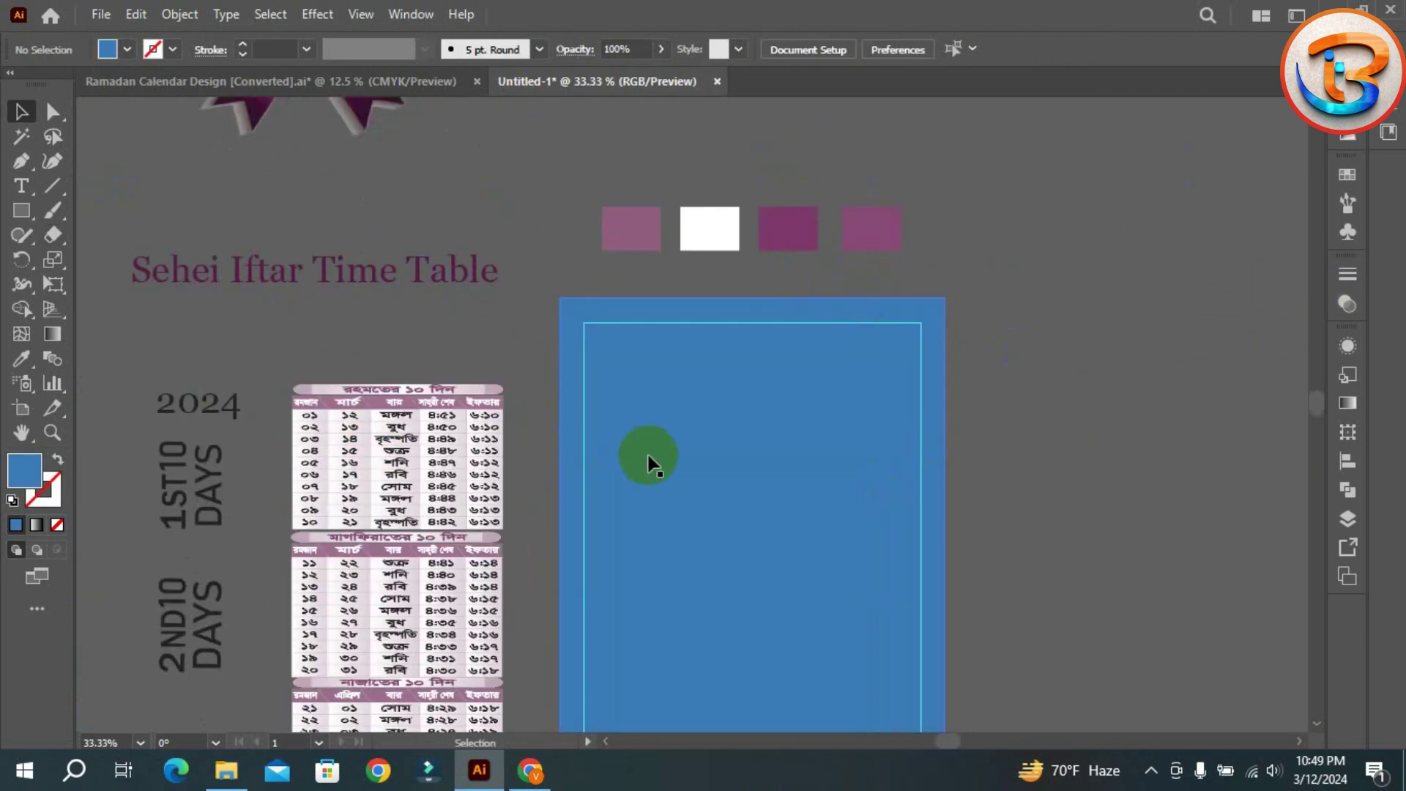
- Change the background rectangle's fill to a light grey and deselect it
double_click(651, 463)
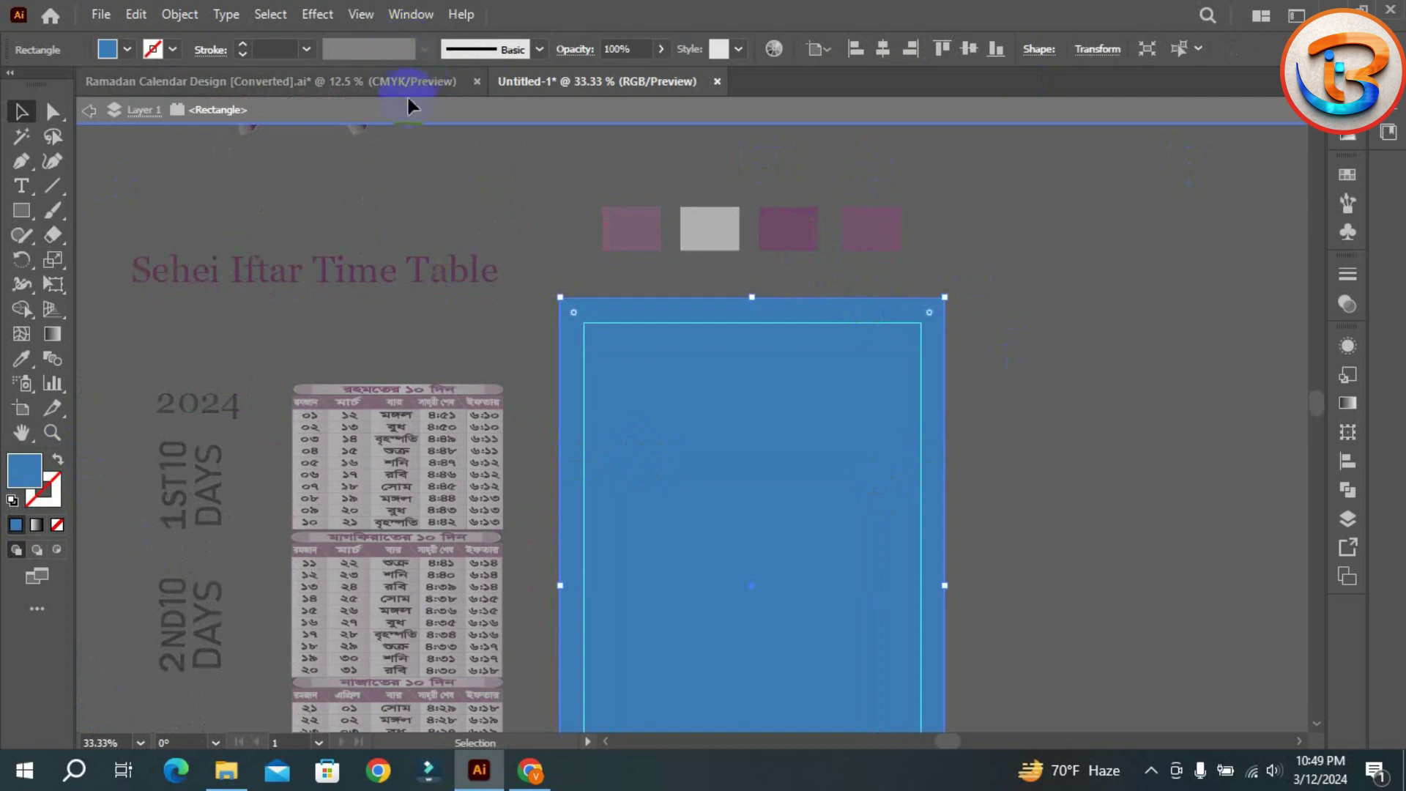
left_click(449, 107)
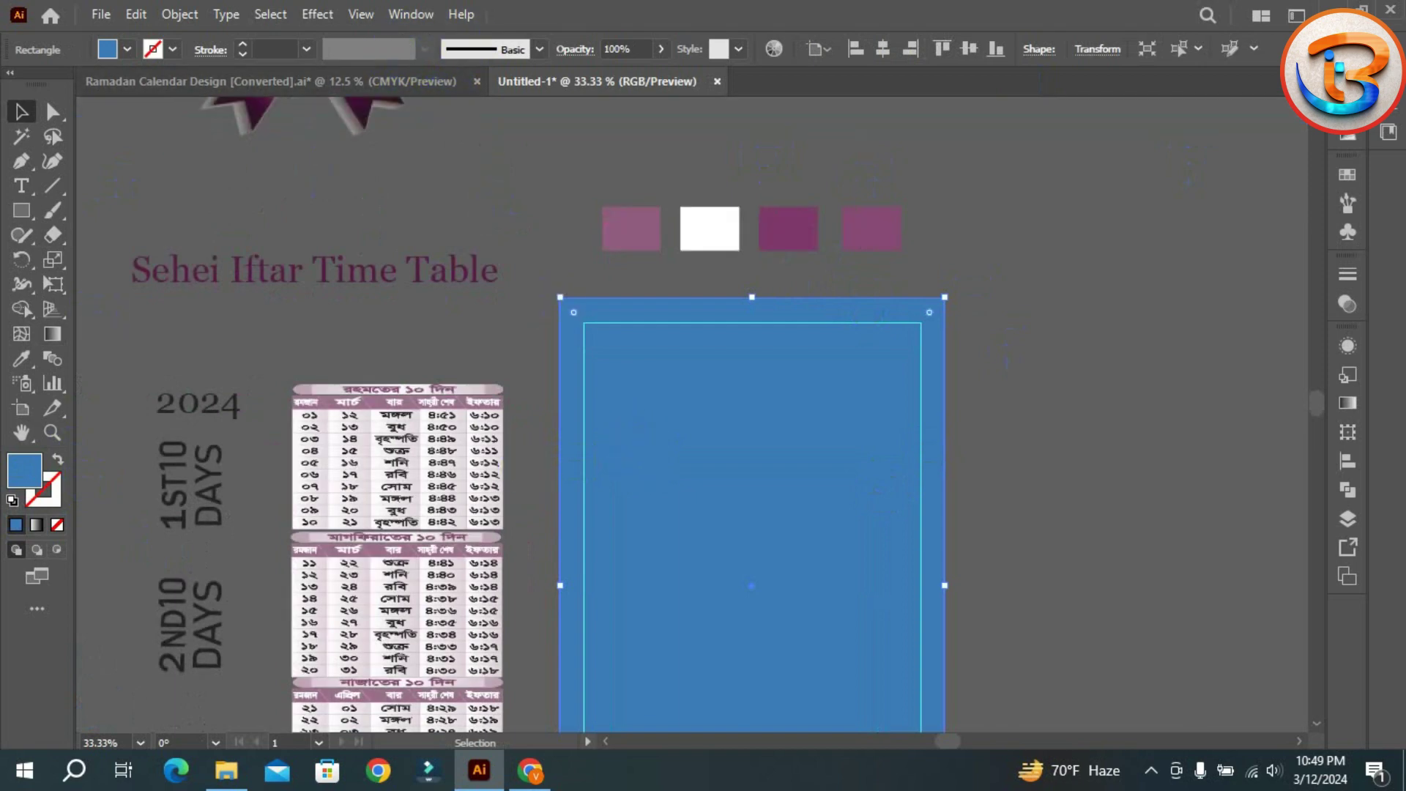
double_click(24, 469)
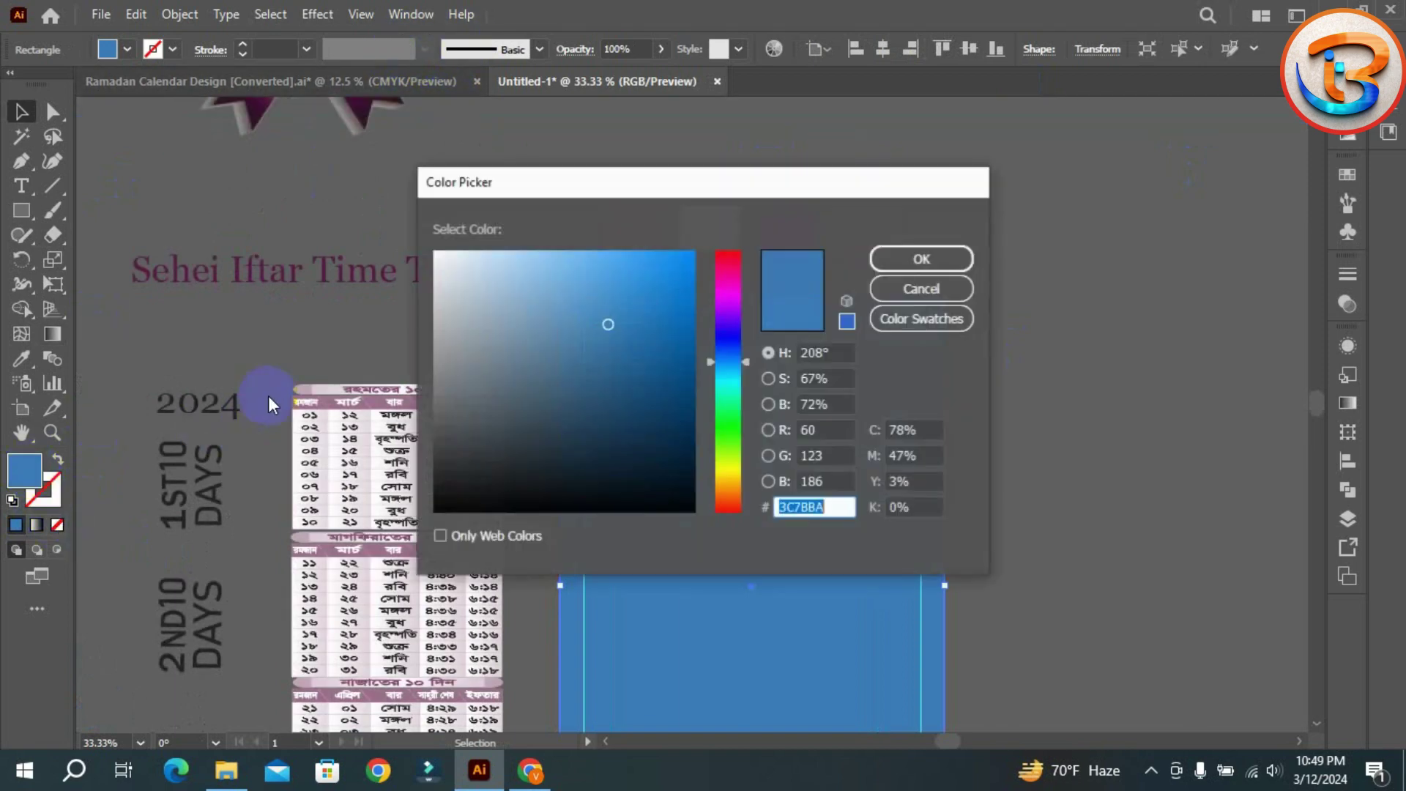
left_click(435, 290)
left_click(918, 259)
left_click(1053, 332)
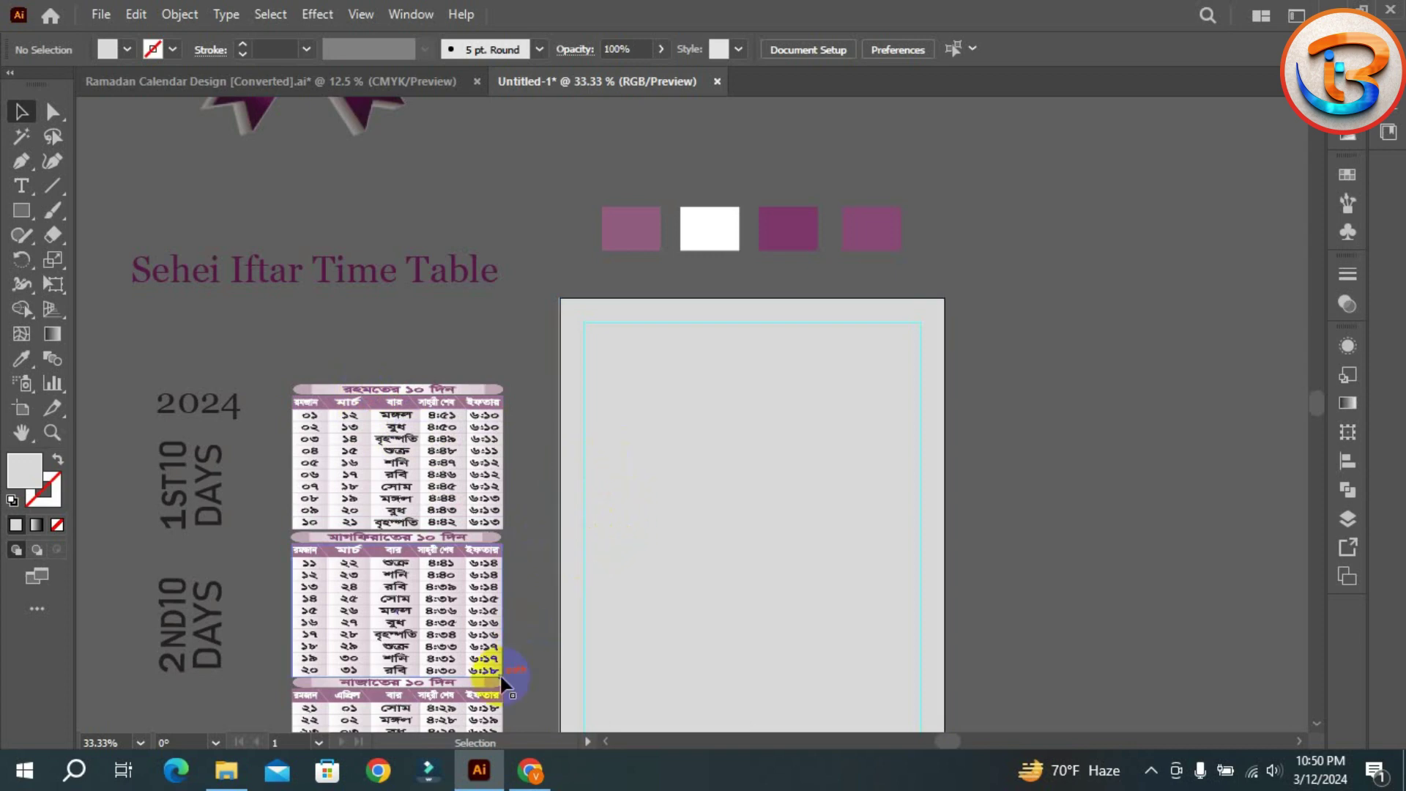
- Start a Pen tool path right of the artboard with an arched segment rising to a smooth anchor up and to the right
mouse_move(530, 771)
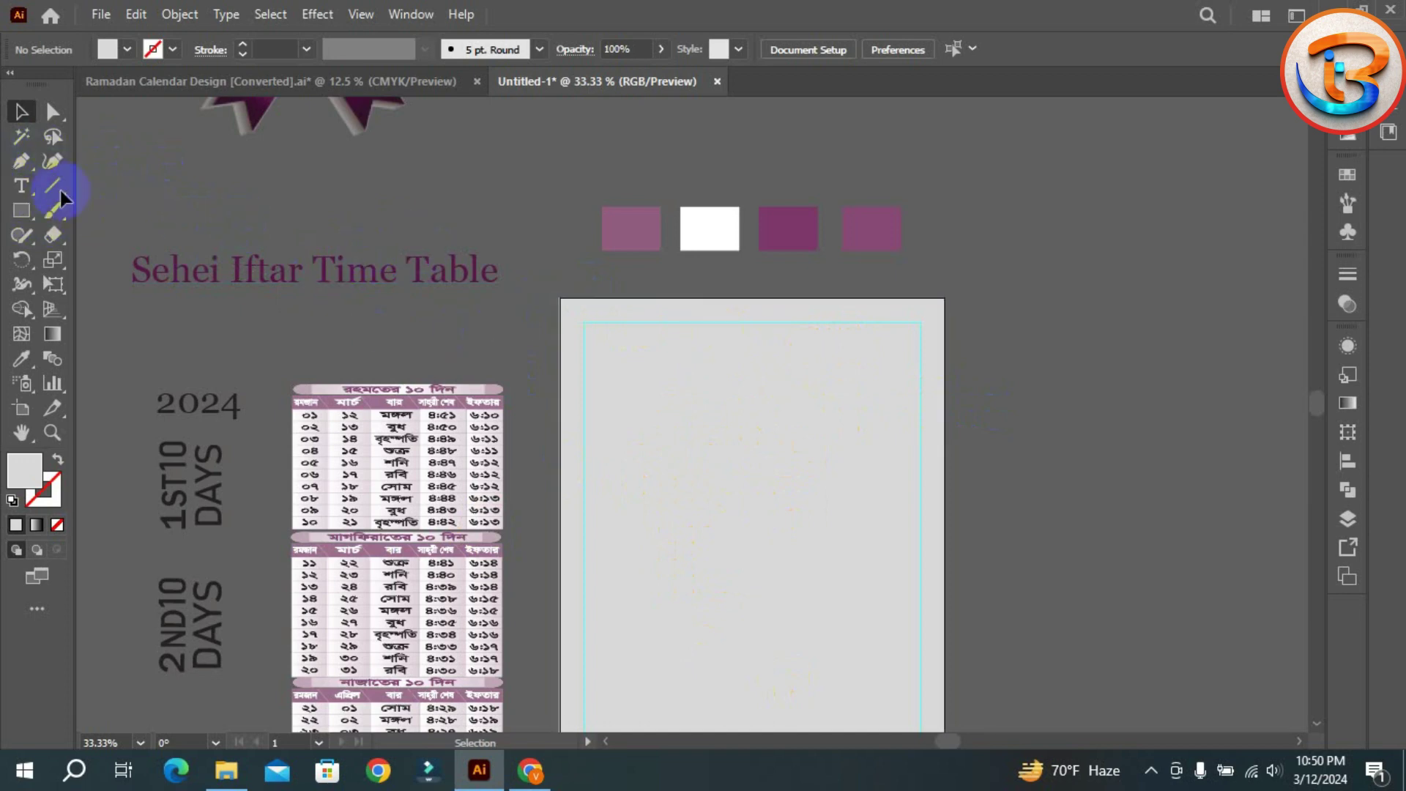
left_click(33, 157)
left_click_drag(28, 157, 134, 161)
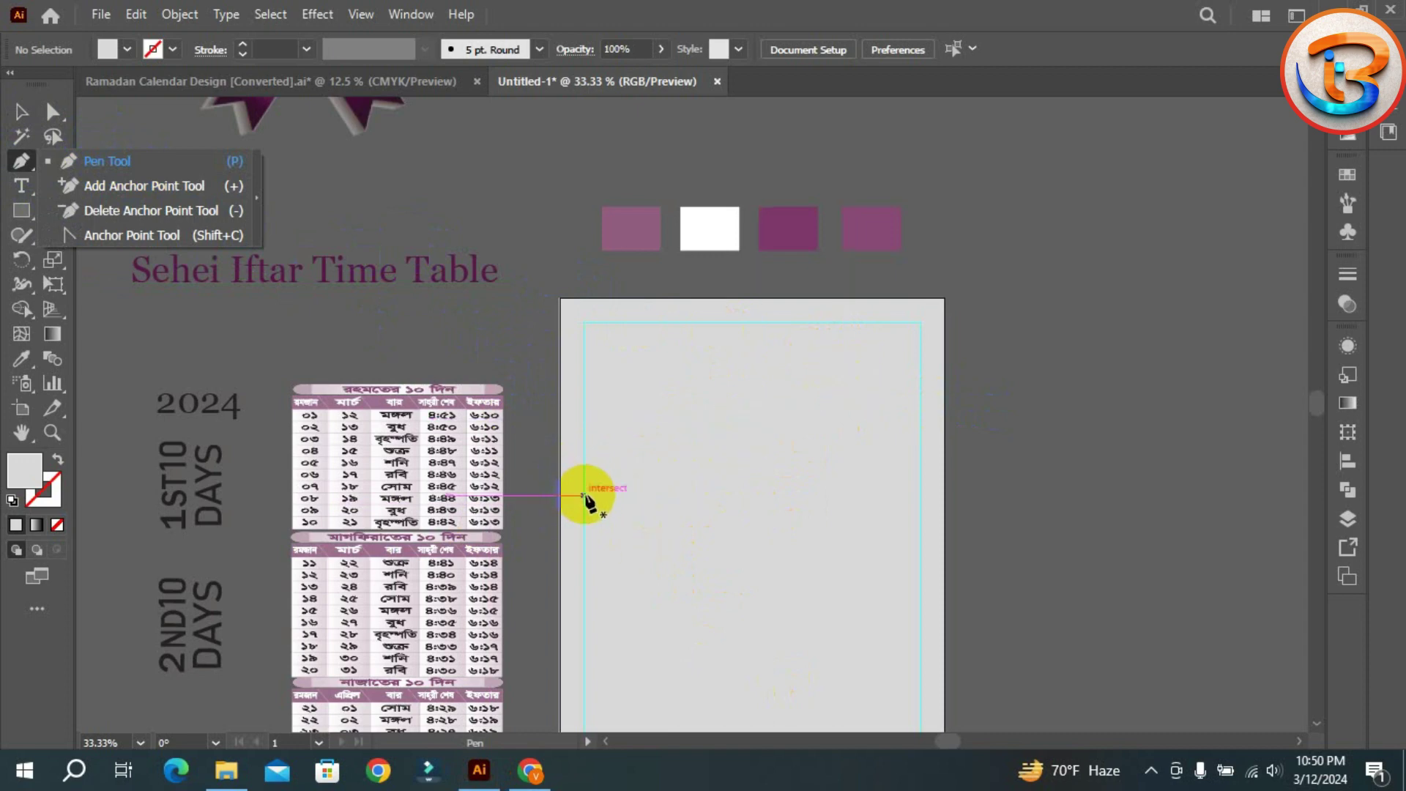
left_click(1014, 453)
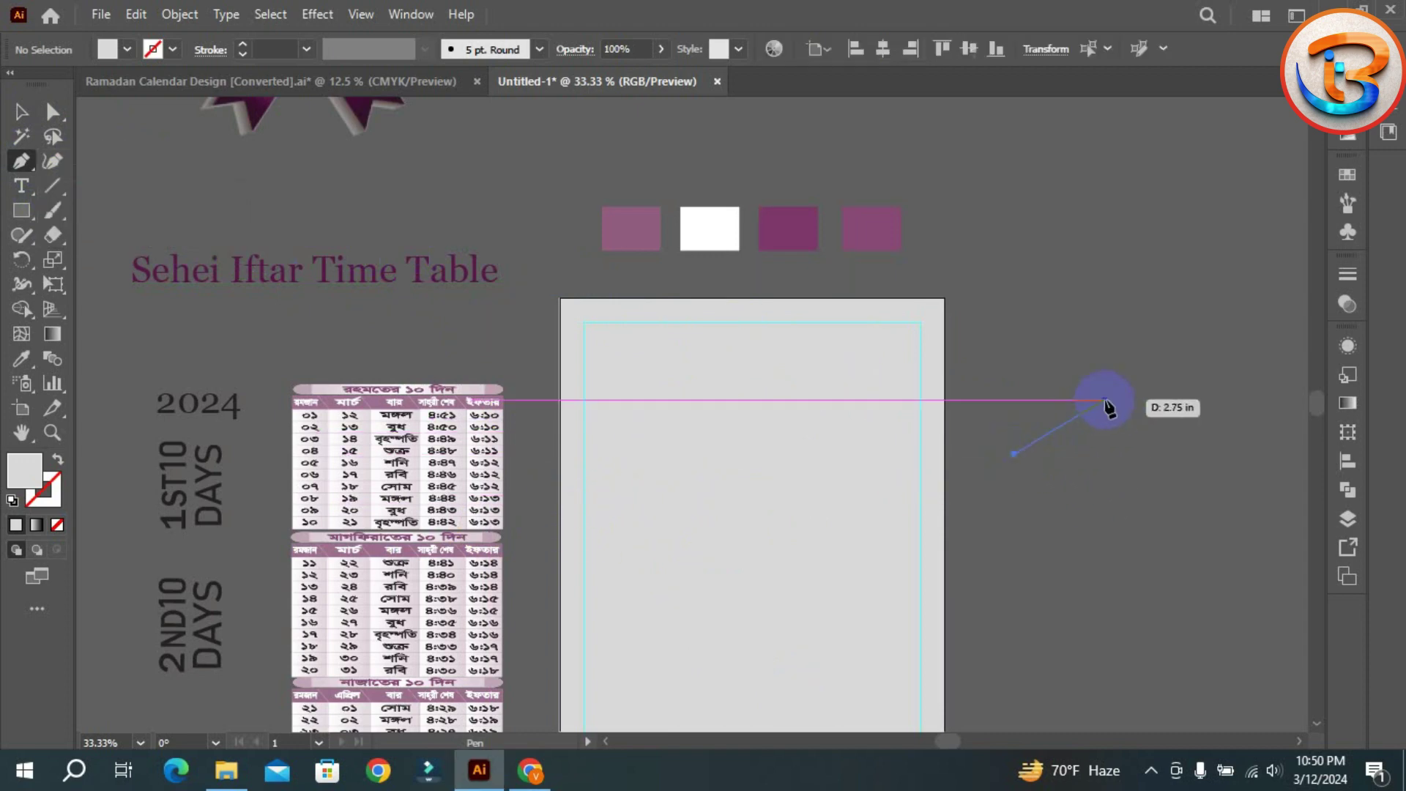
left_click(1162, 346)
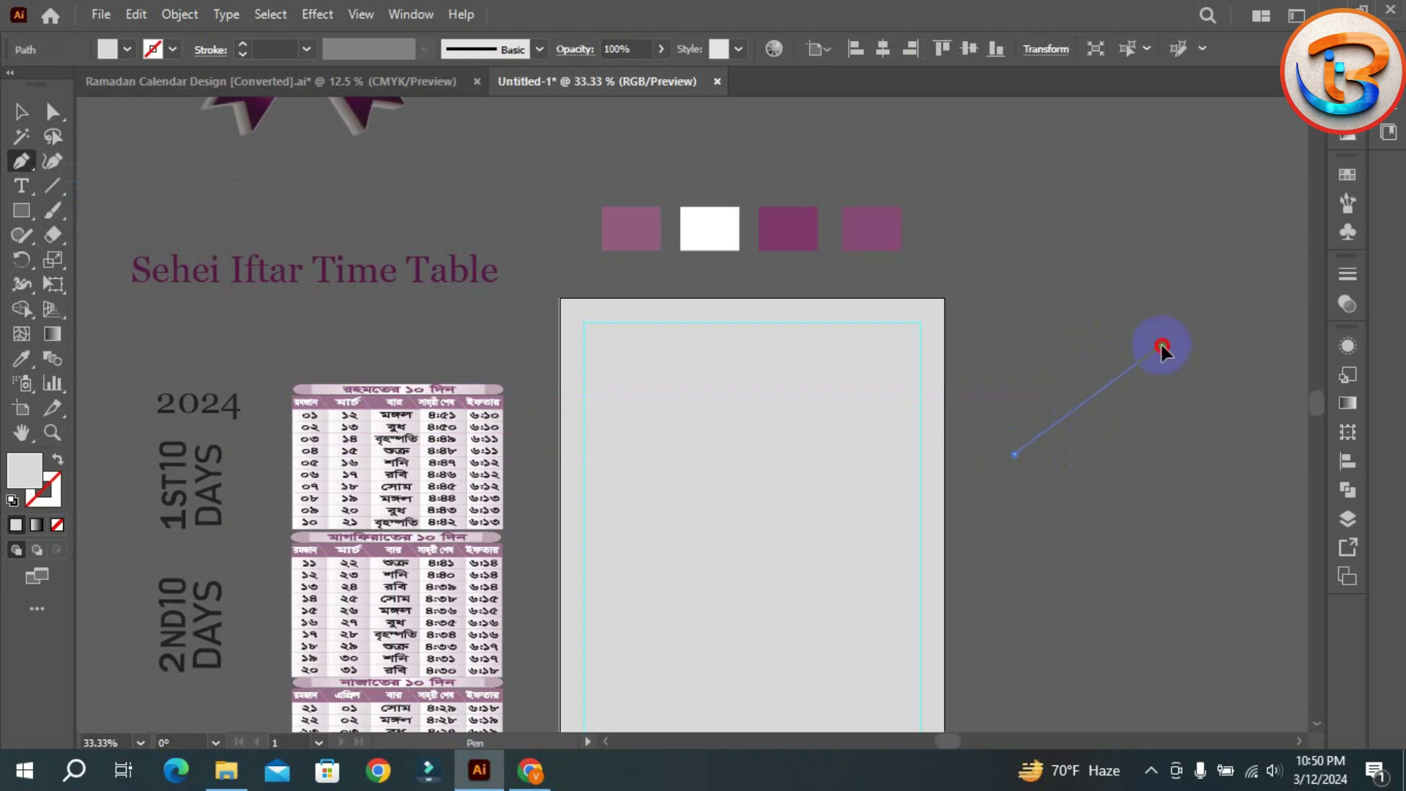
left_click_drag(1163, 347, 1298, 336)
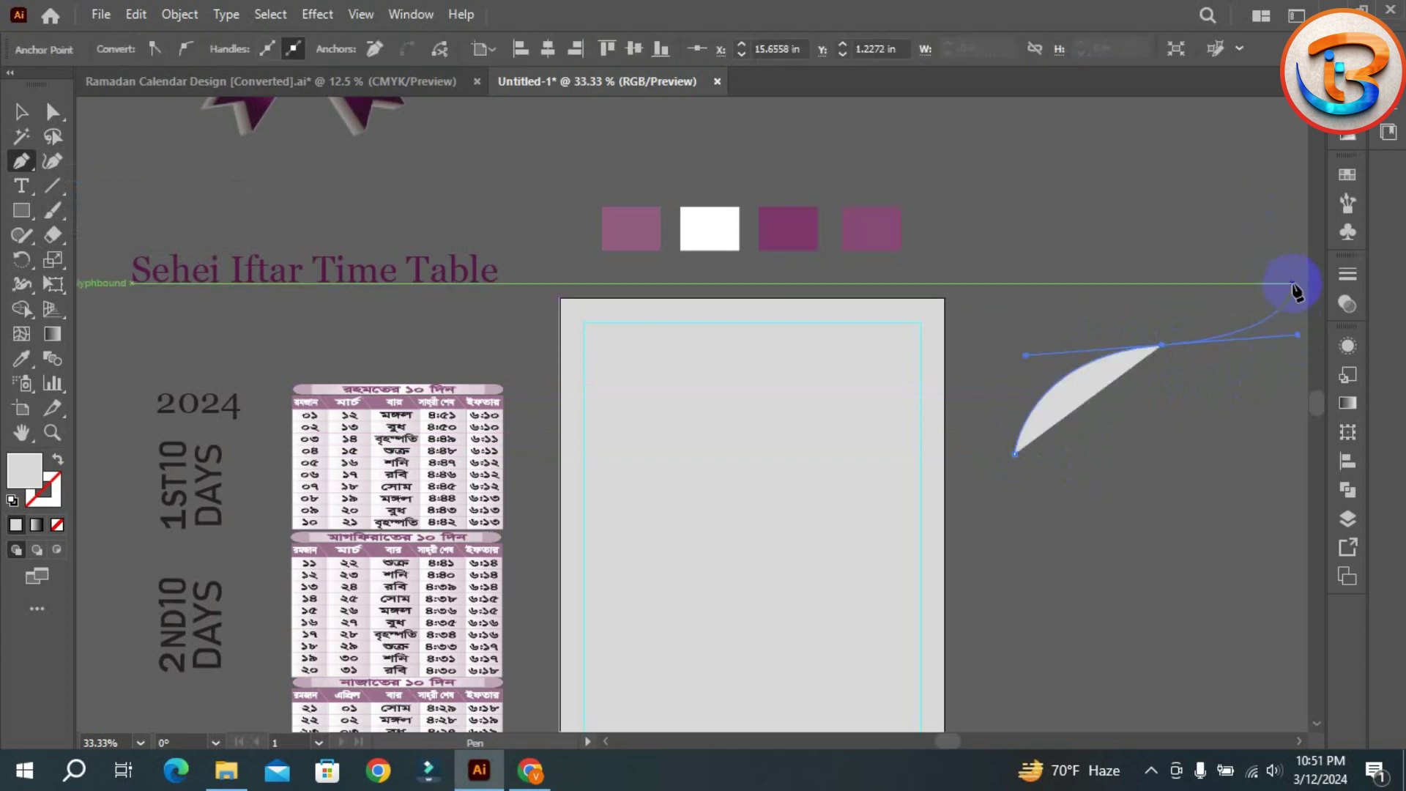
- Extend the path into an S-curve ending in an upper-right tip at about X 19.53 in, Y 0.08 in
left_click_drag(1292, 283, 829, 314)
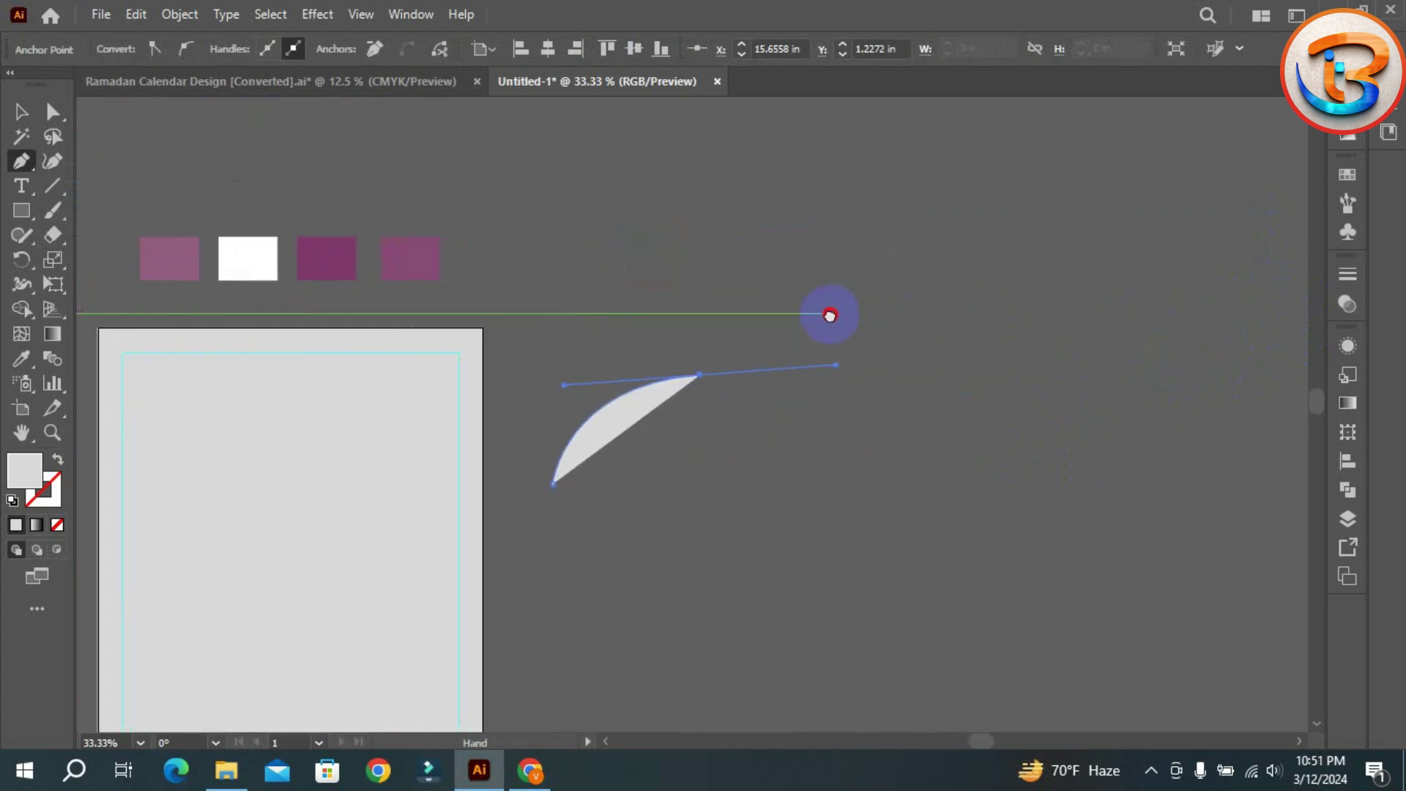
key("ctrl+equal")
key("ctrl+equal")
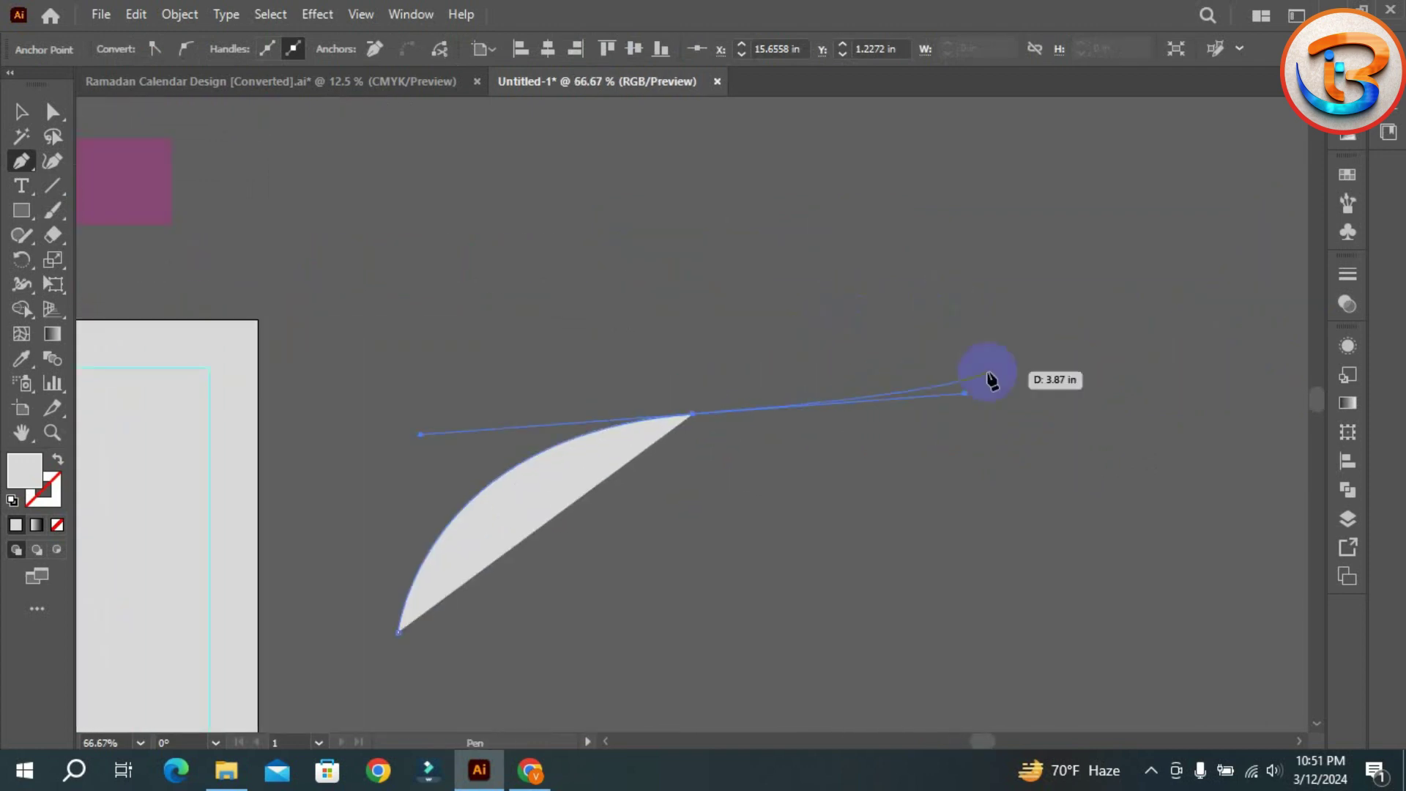
left_click(991, 327)
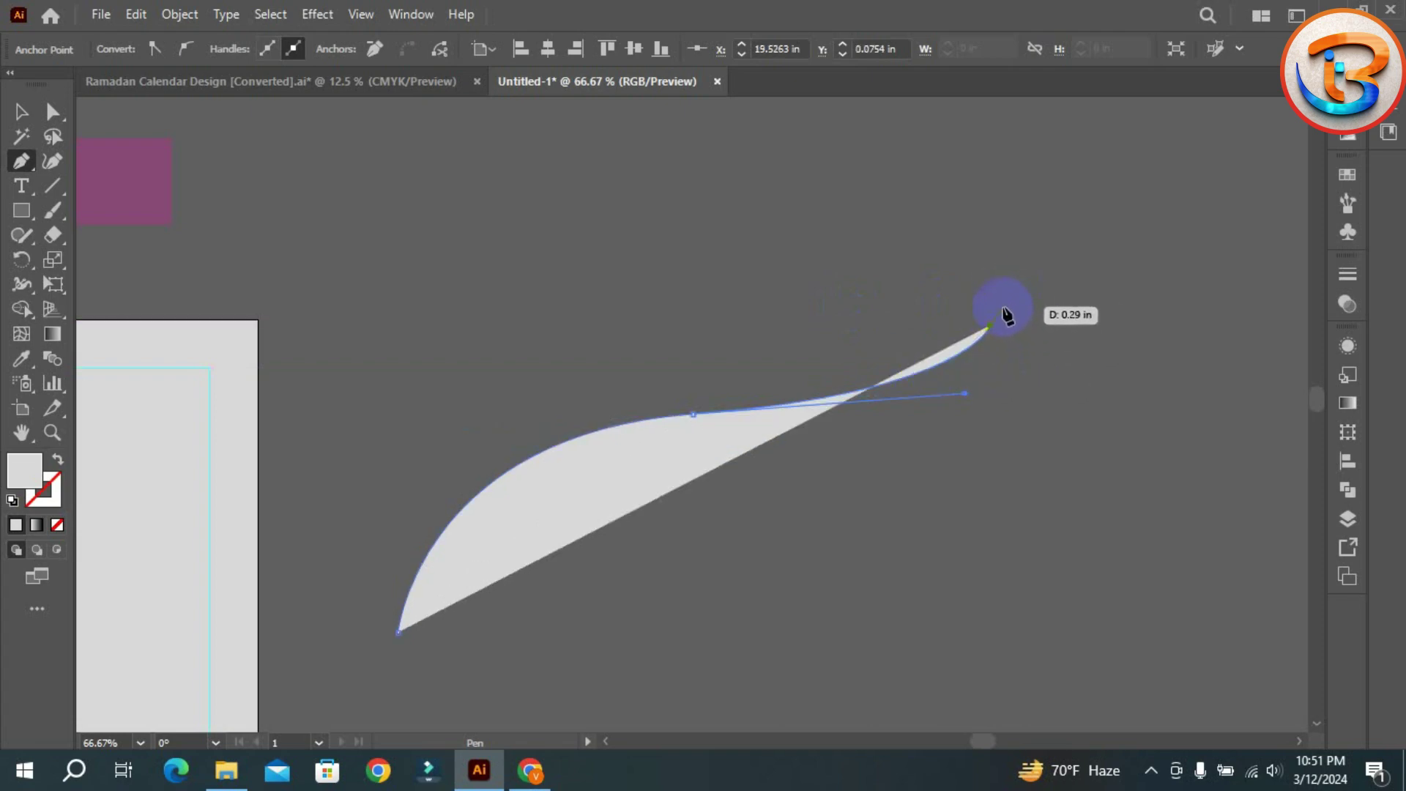
left_click_drag(991, 327, 116, 202)
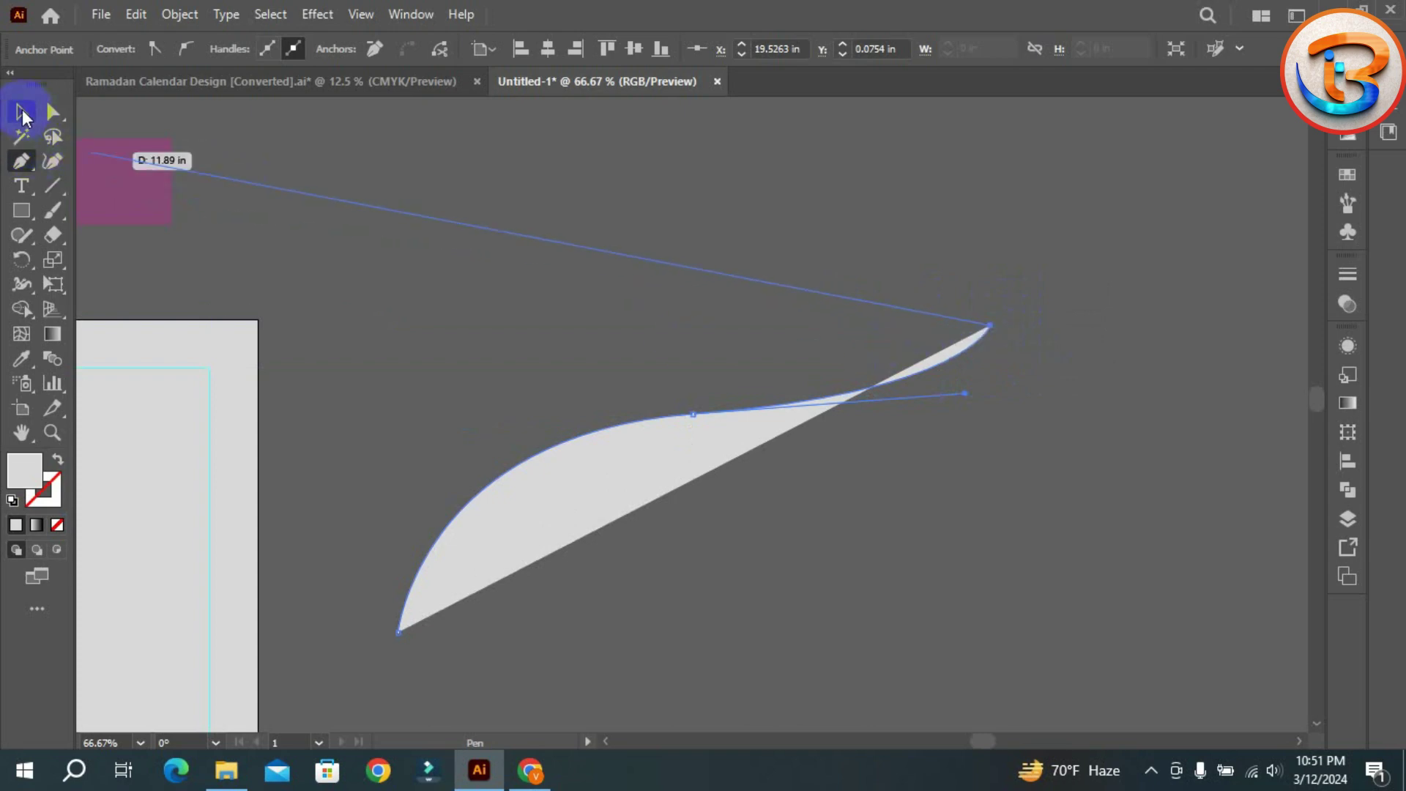
left_click(22, 112)
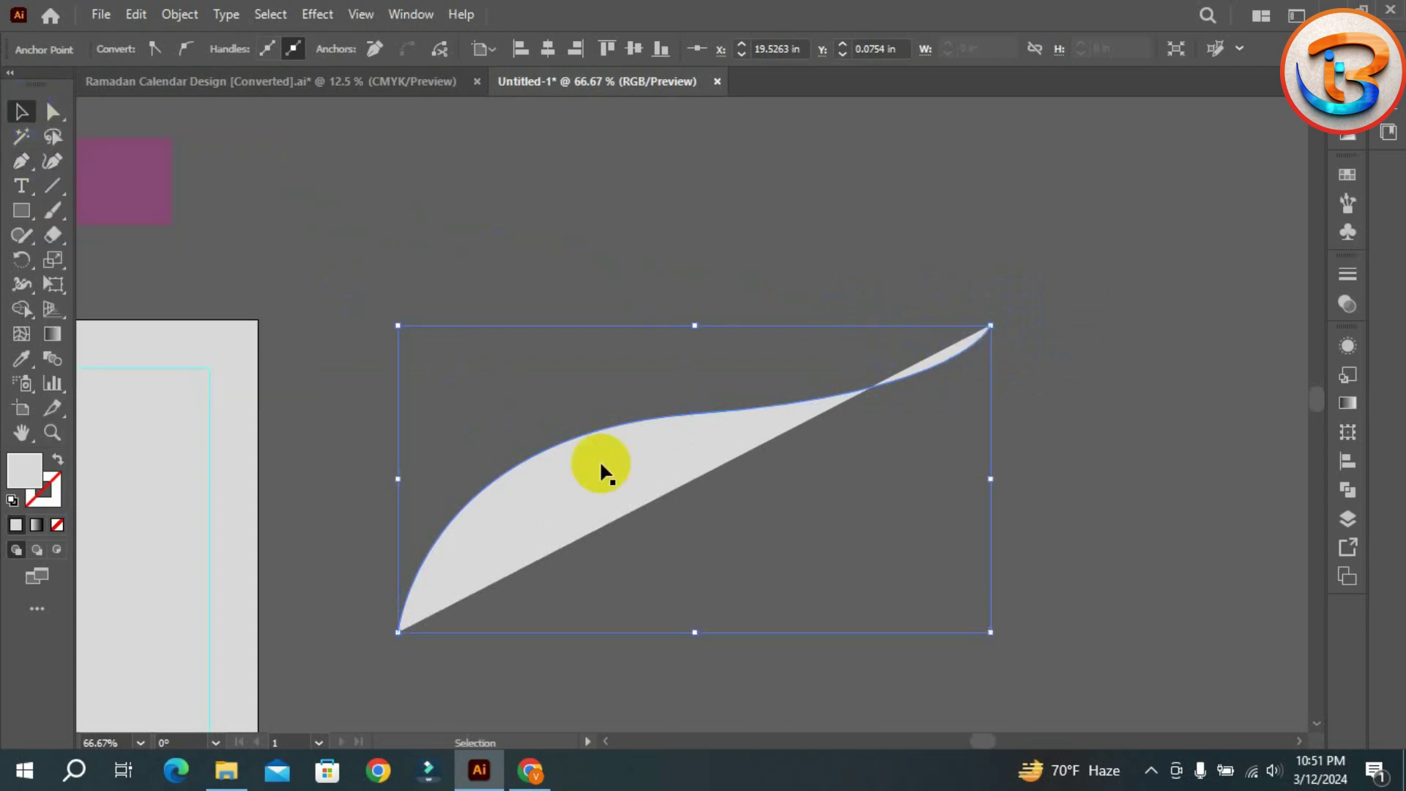
left_click(21, 160)
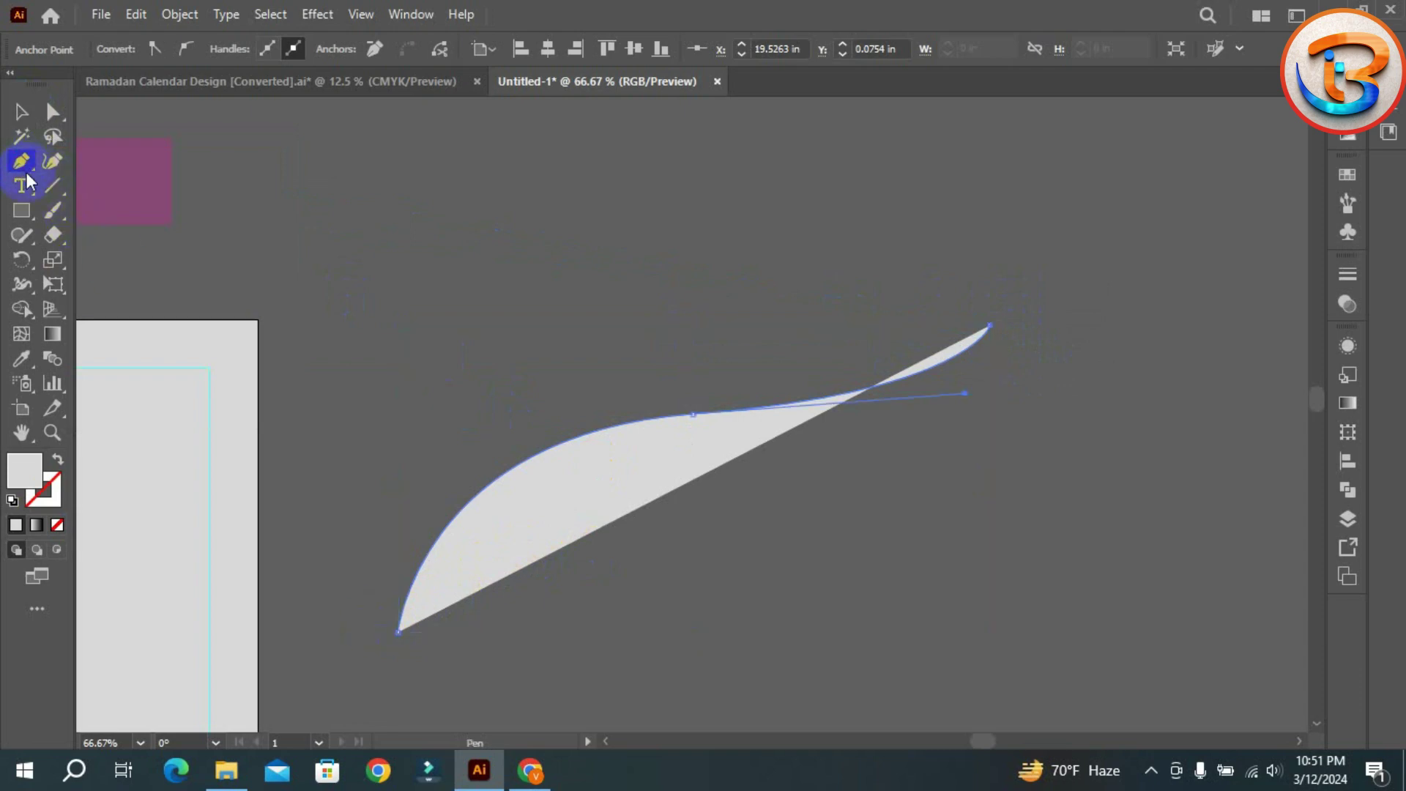
- Continue from the path's lower start point with a short horizontal segment leftward and a vertical segment about 6.75 in down
scroll(527, 476, "down", 1)
scroll(528, 476, "down", 3)
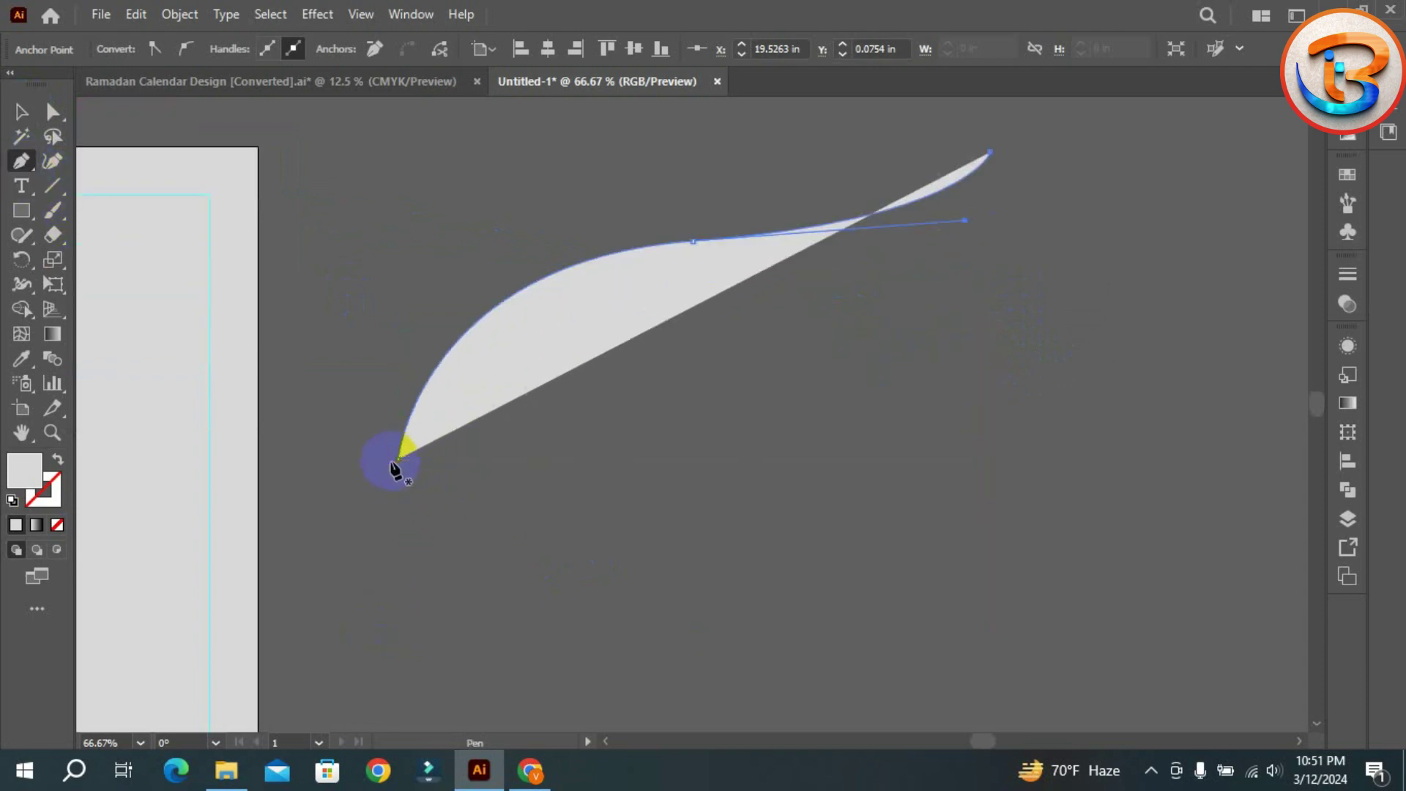
left_click(397, 462)
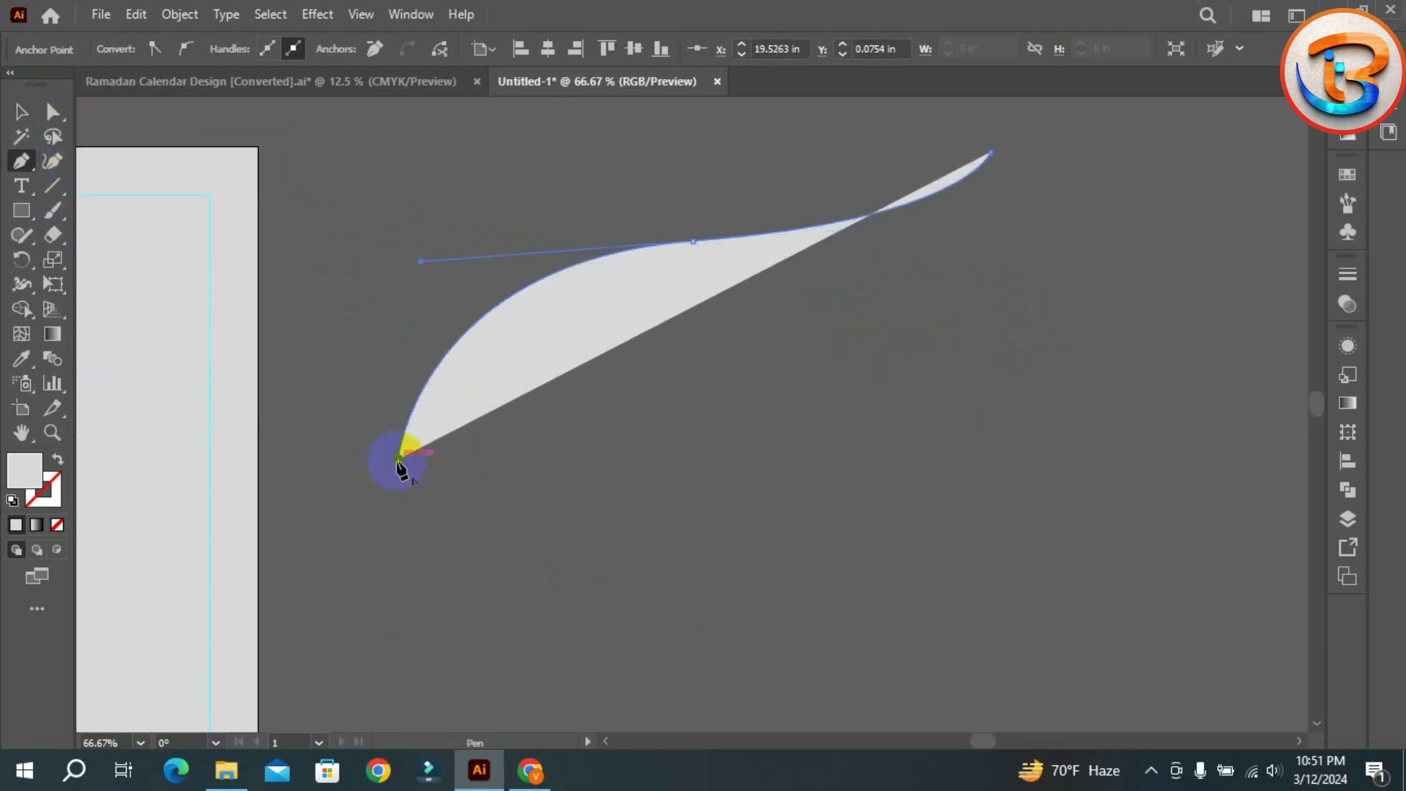
left_click(317, 460)
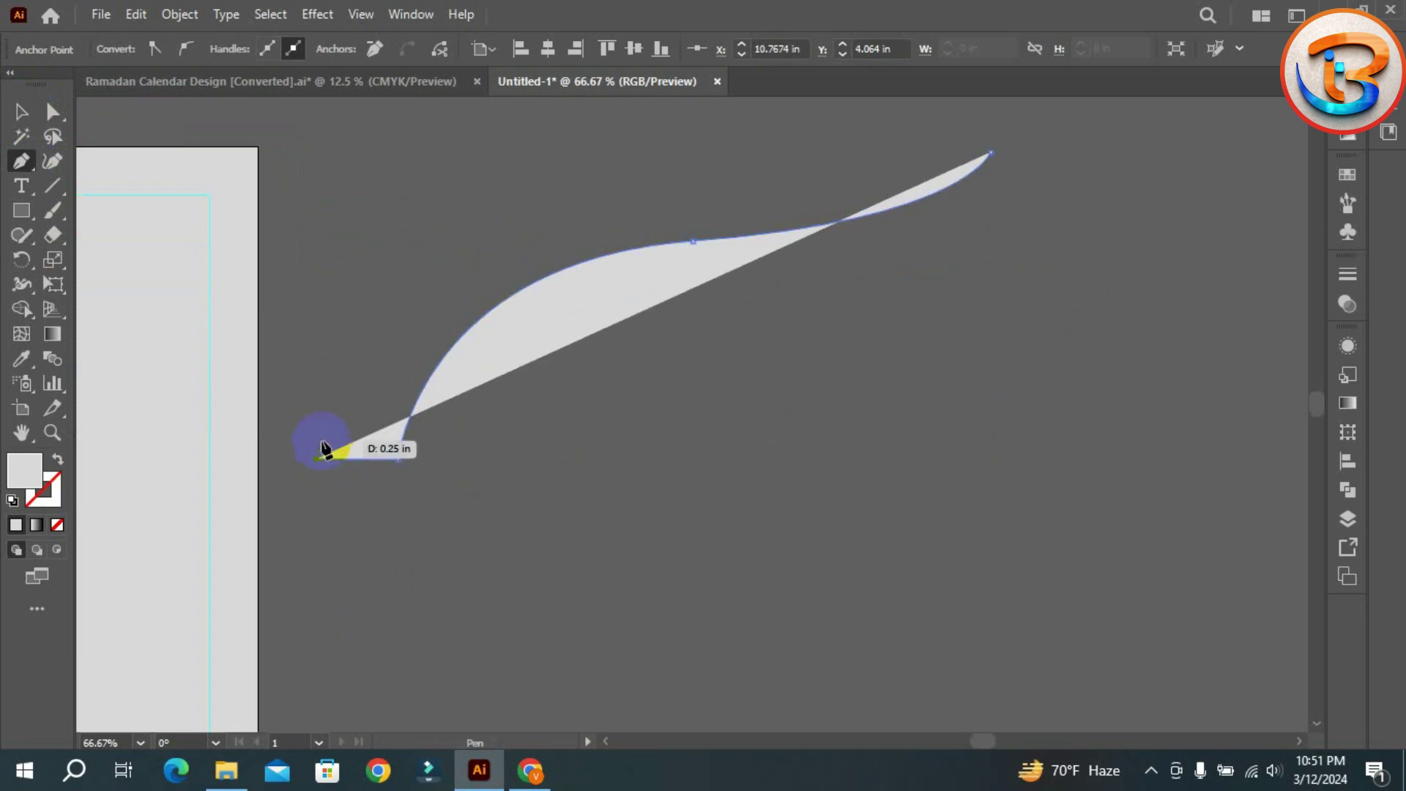
scroll(320, 506, "down", 2)
scroll(320, 501, "down", 5)
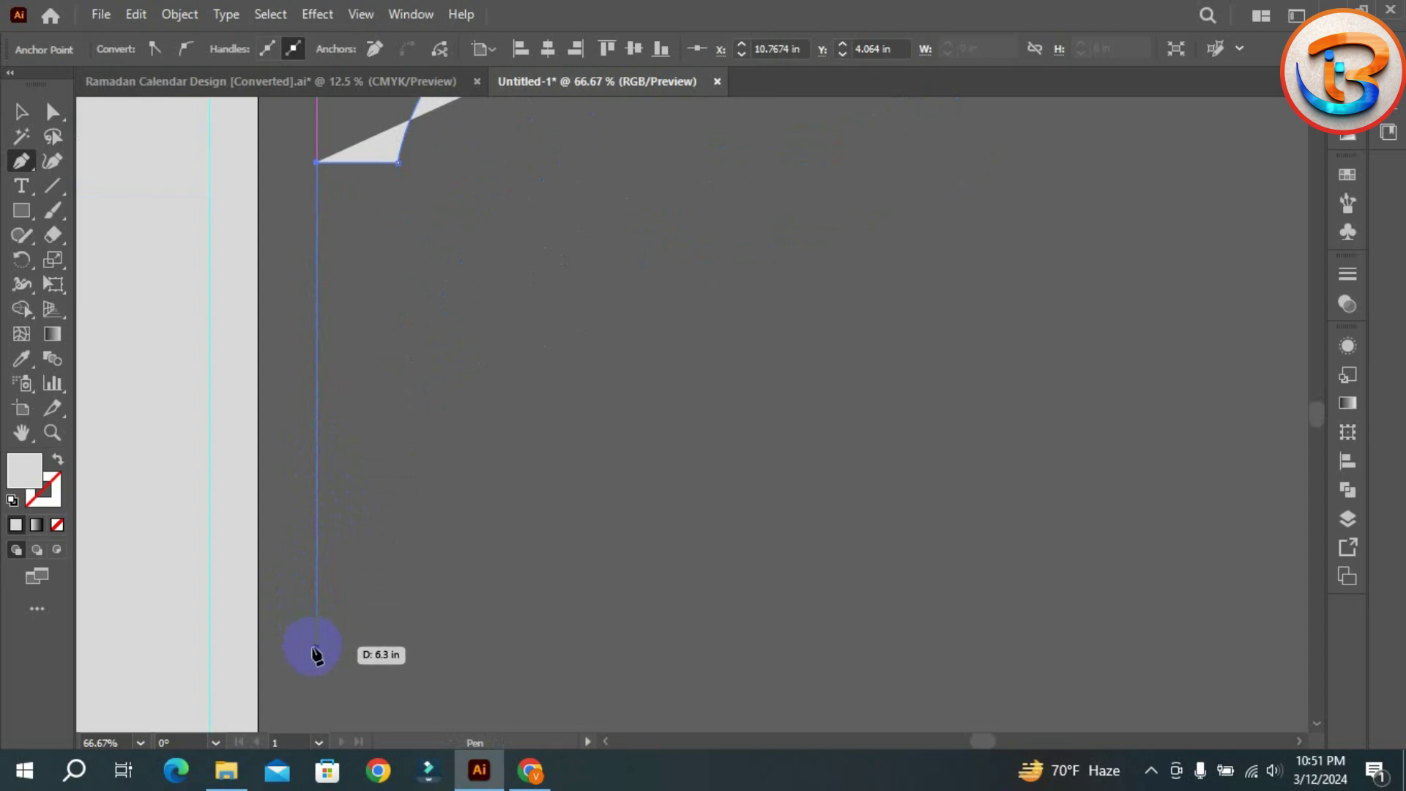
left_click(317, 686)
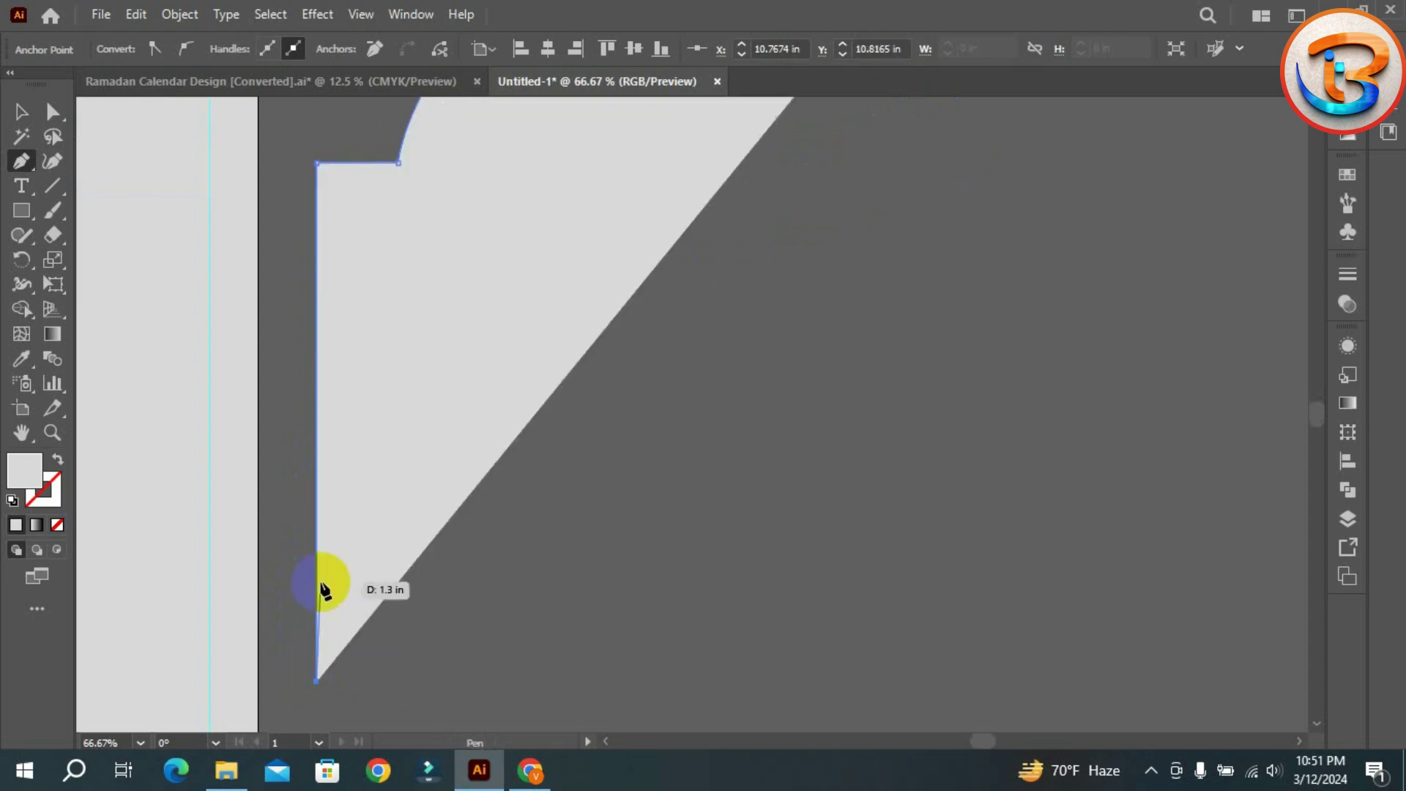
- Extend the path's vertical side straight down to an end anchor at about Y 12.19 in and finish drawing
key("ctrl+minus")
key("ctrl+minus")
key("ctrl+minus")
key("ctrl+minus")
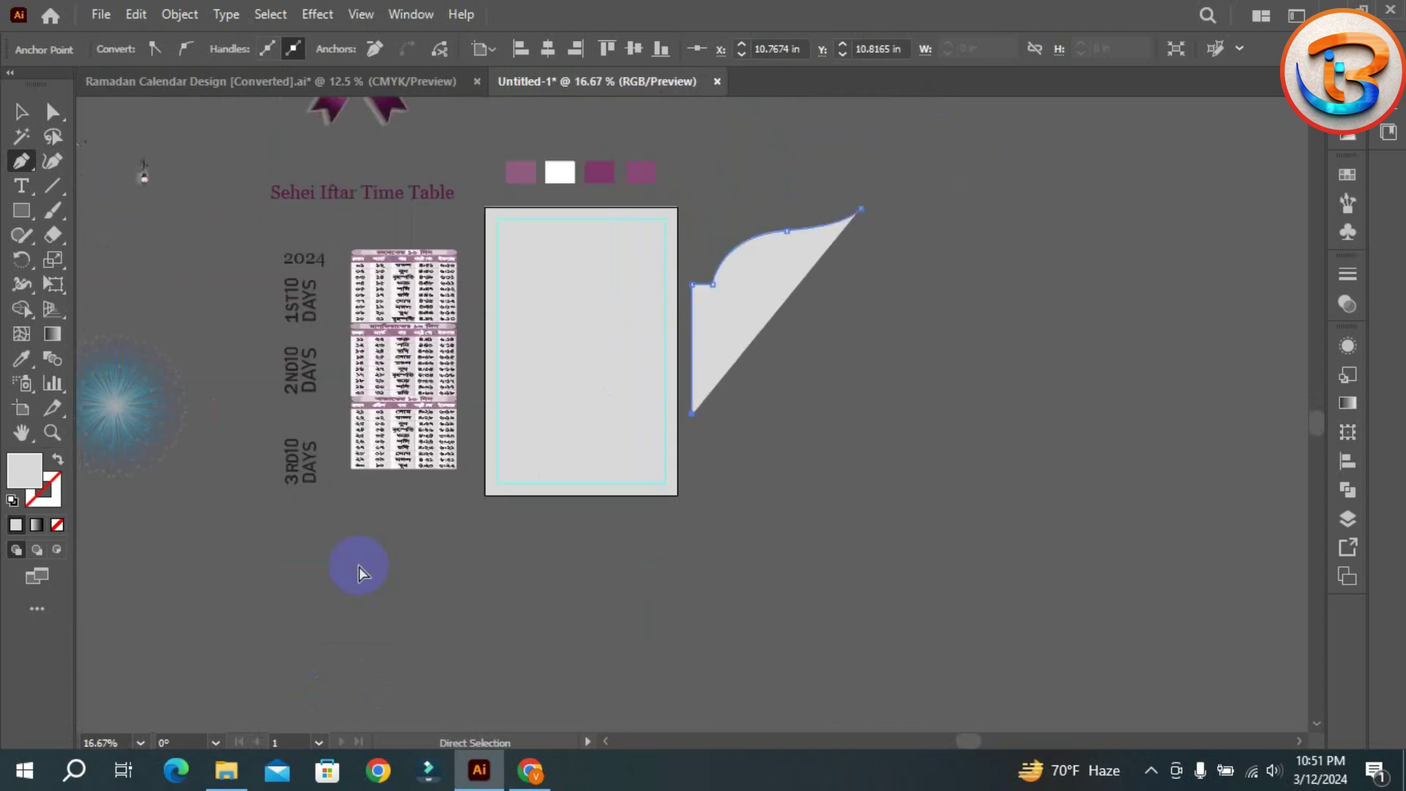
left_click(692, 441)
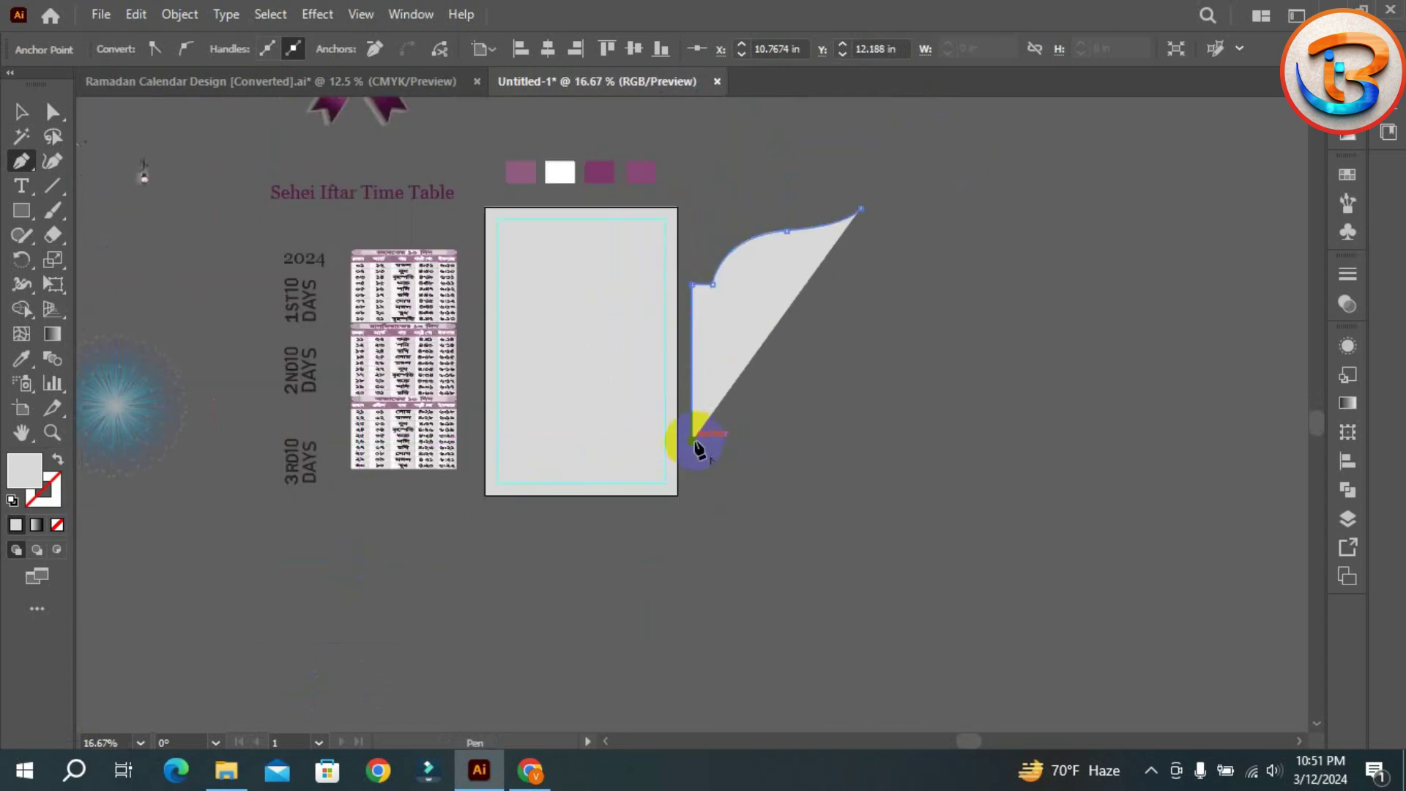
left_click(19, 115)
left_click(912, 214)
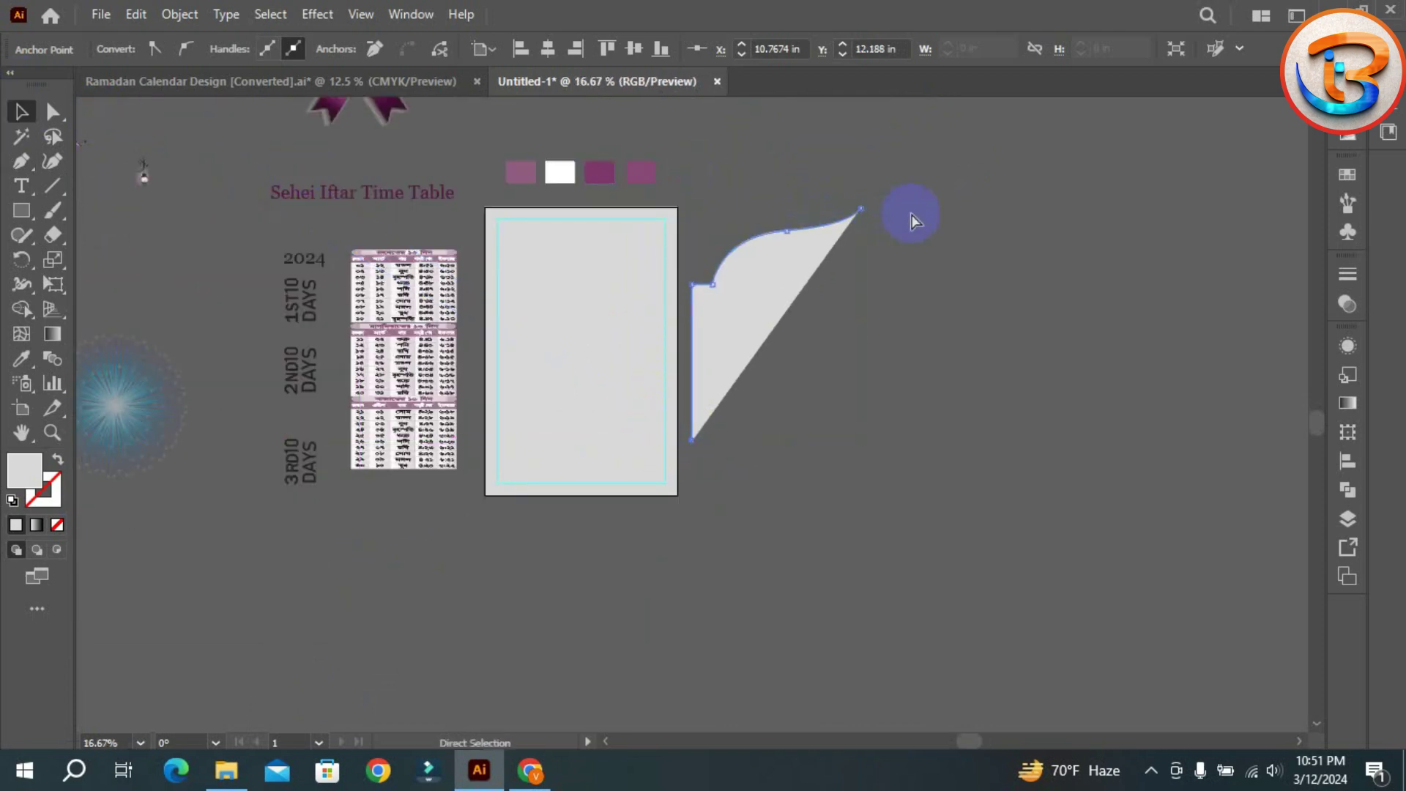
- Create a mirrored copy of the half-arch path, reflected across the vertical axis
key("ctrl+plus")
key("ctrl+plus")
key("ctrl+plus")
key("ctrl+plus")
left_click_drag(1008, 176, 517, 770)
left_click(521, 481)
scroll(599, 511, "up", 3)
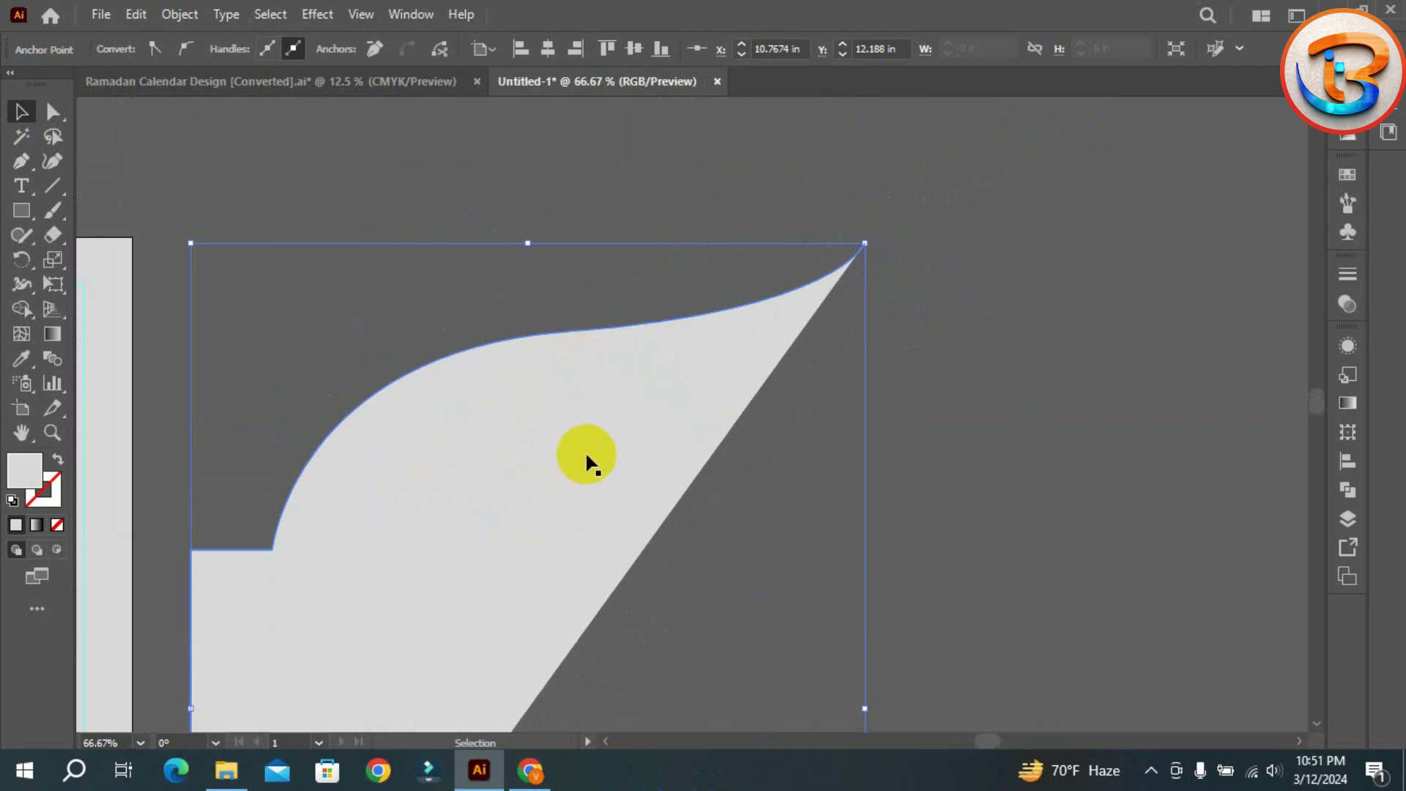
key("ctrl+minus")
key("ctrl+minus")
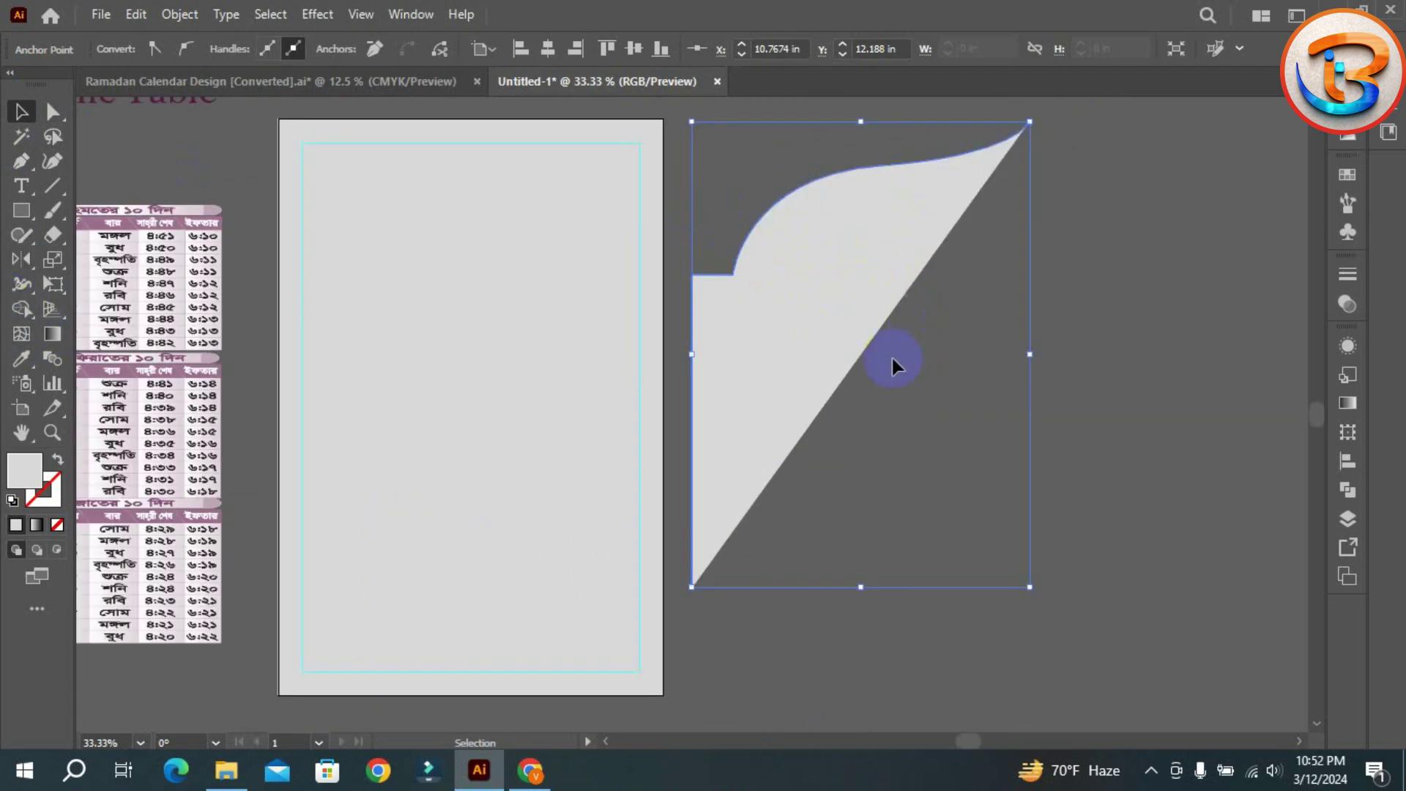
right_click(820, 281)
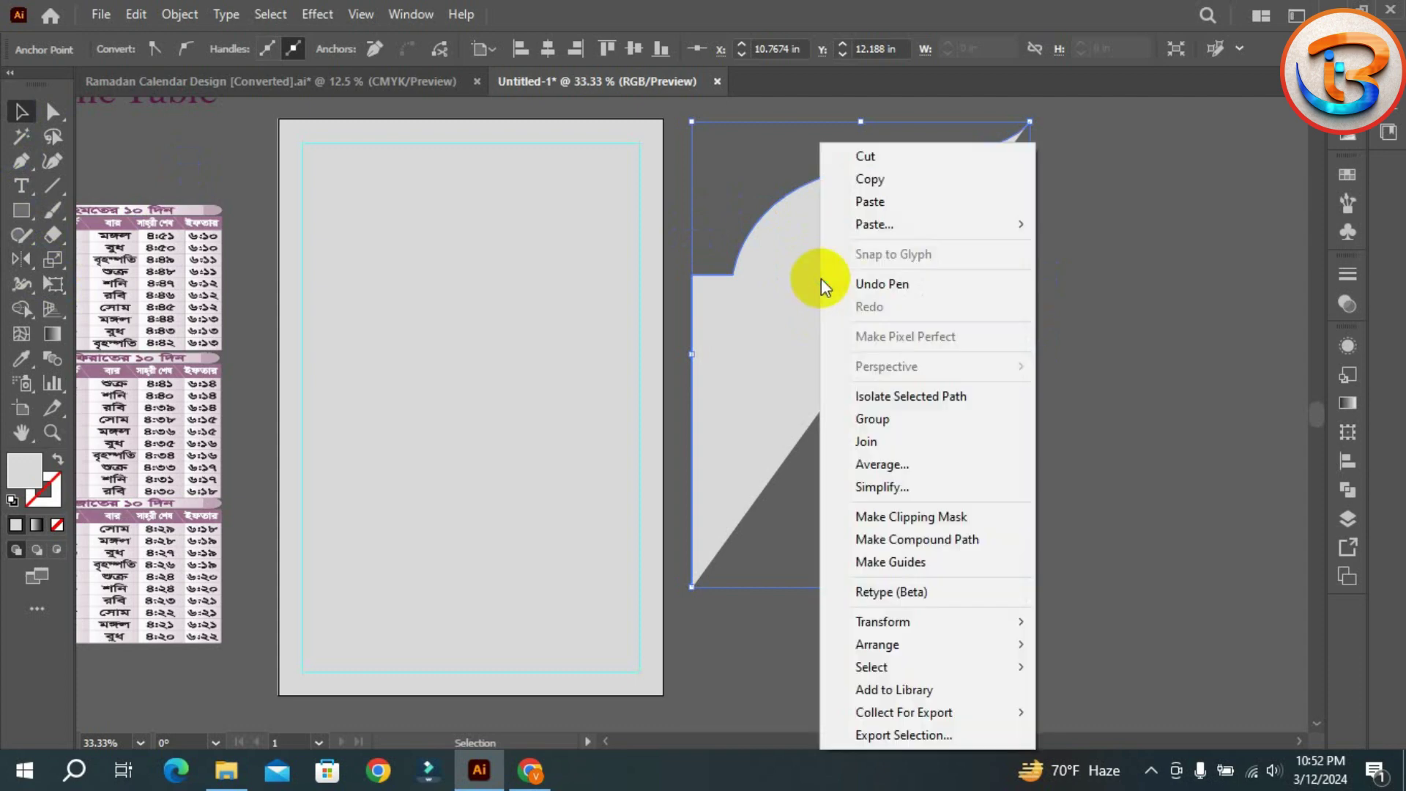
mouse_move(913, 622)
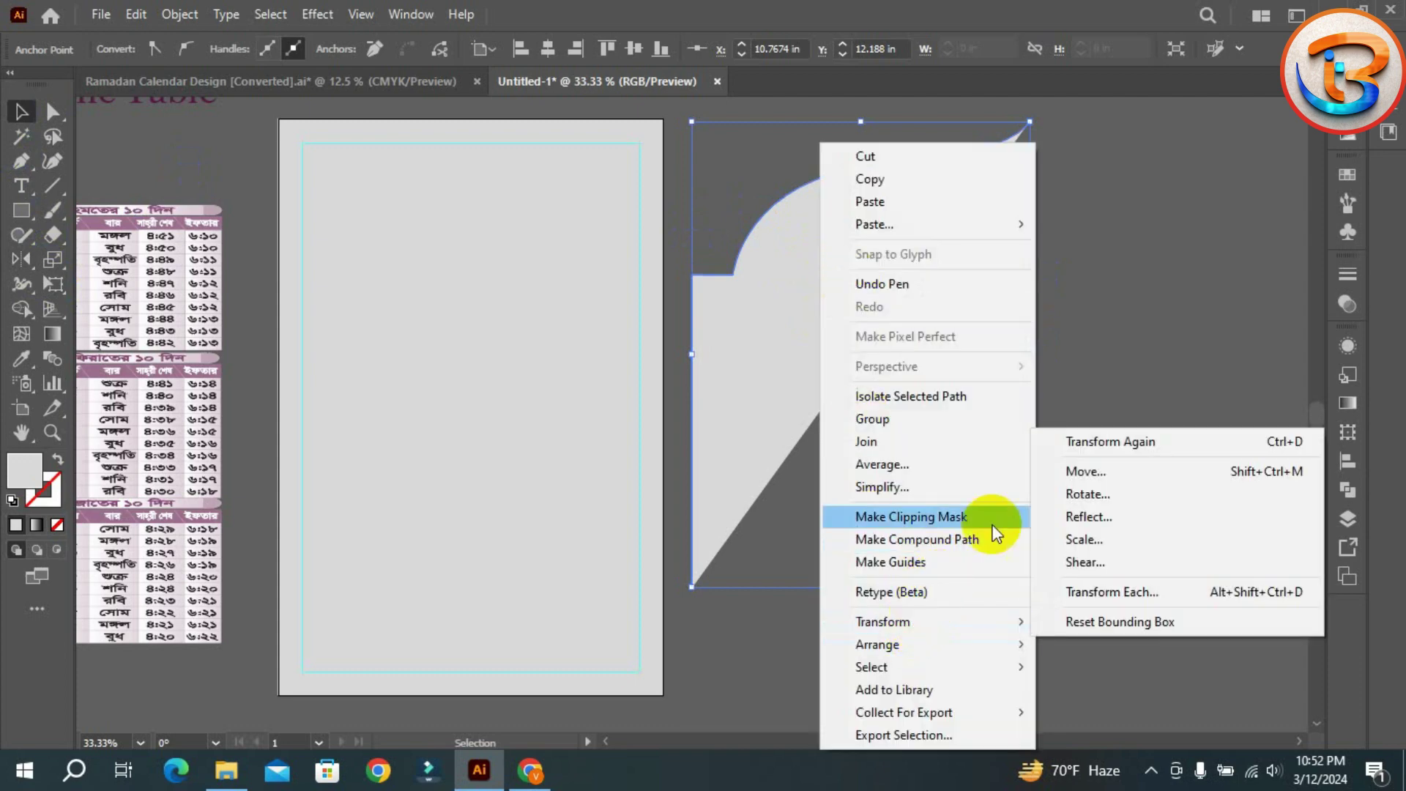
left_click(1126, 517)
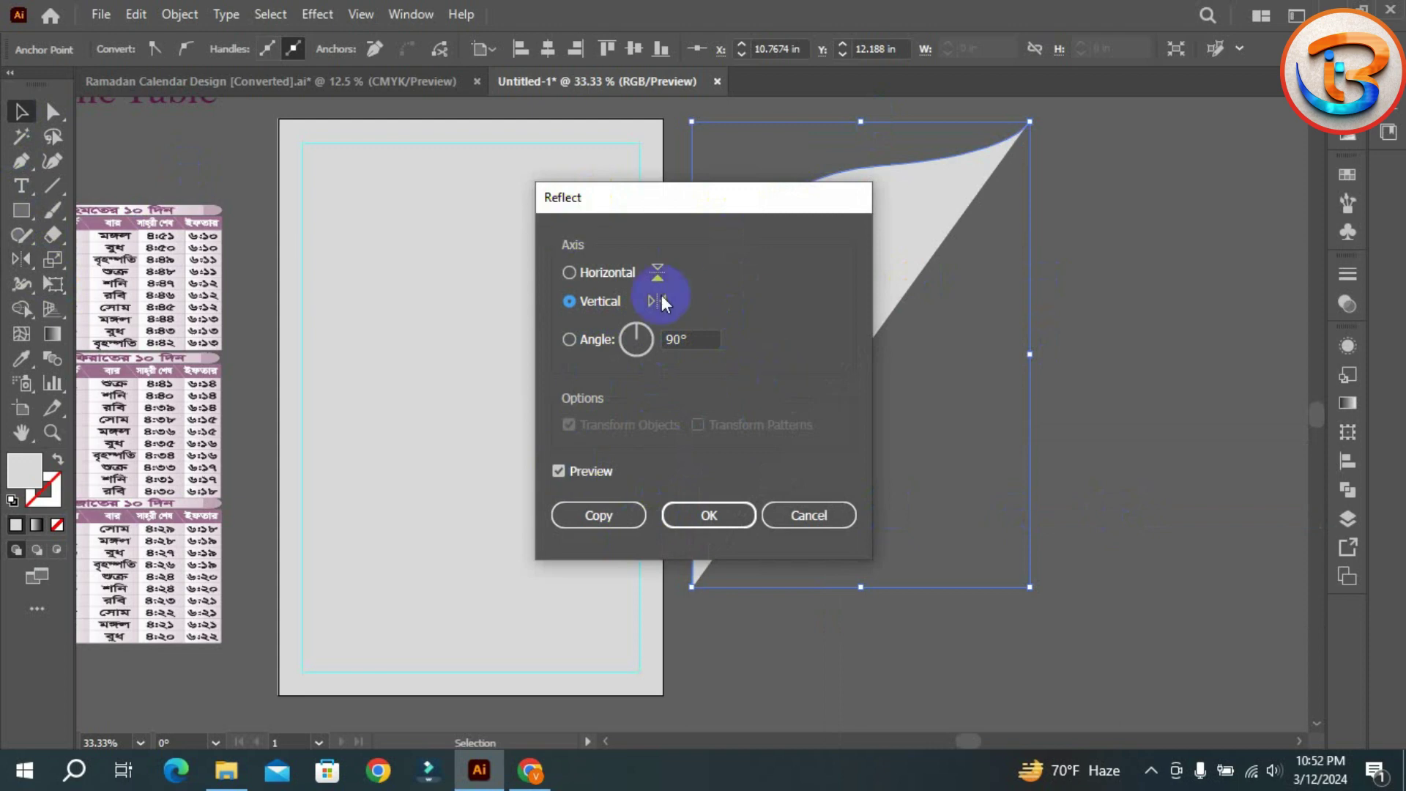
left_click(593, 516)
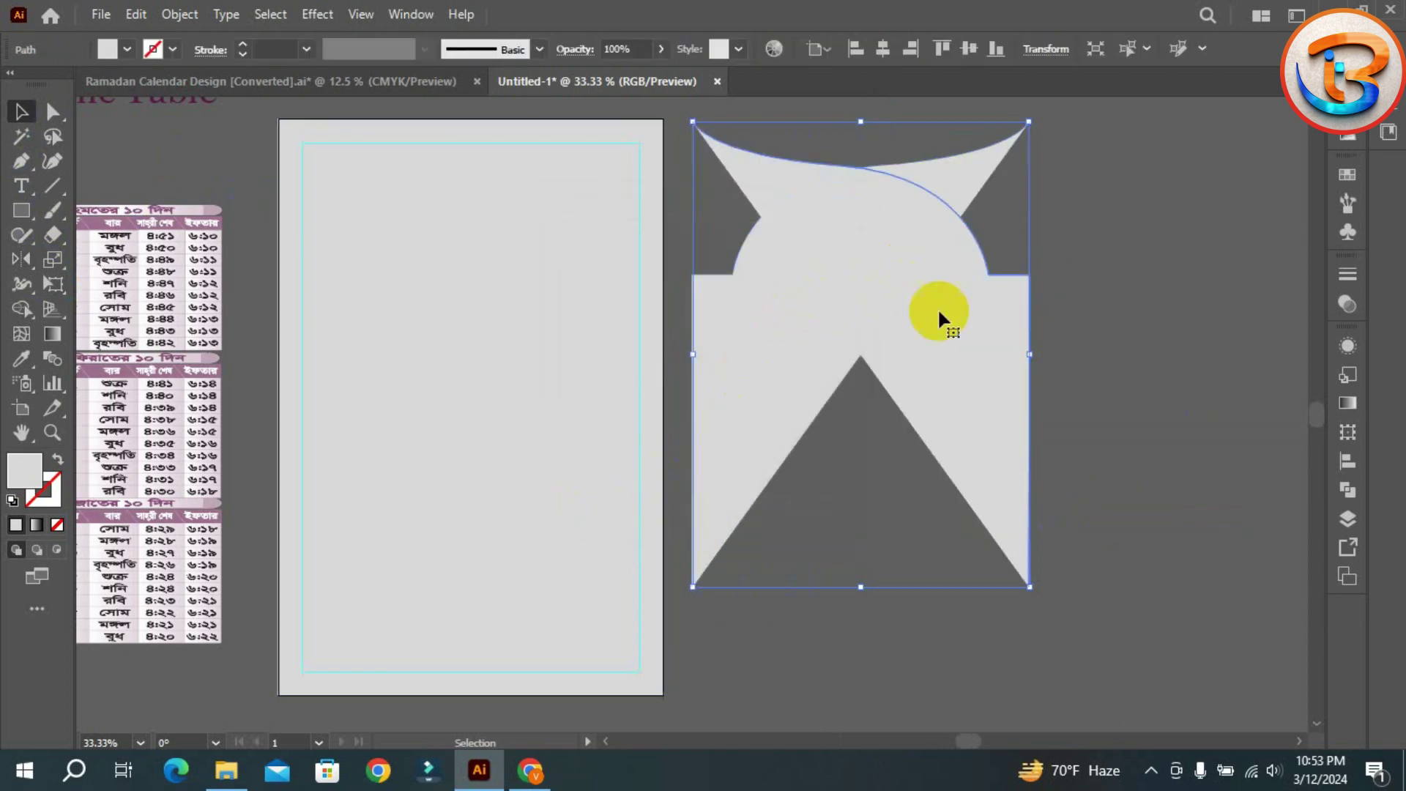
- Move the mirrored half horizontally until its pointed tip meets the original half's tip
left_click_drag(942, 351, 1281, 340)
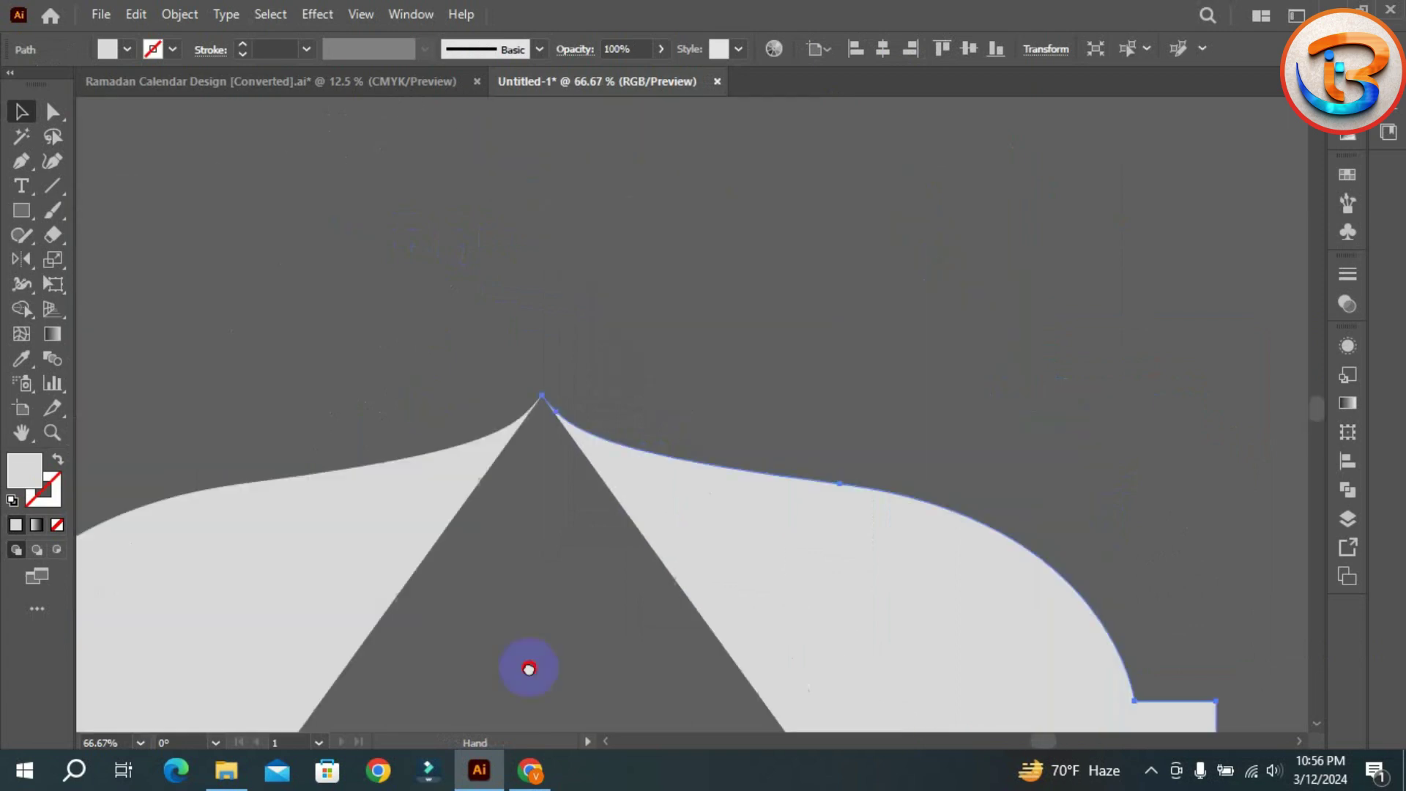
left_click_drag(527, 666, 664, 495)
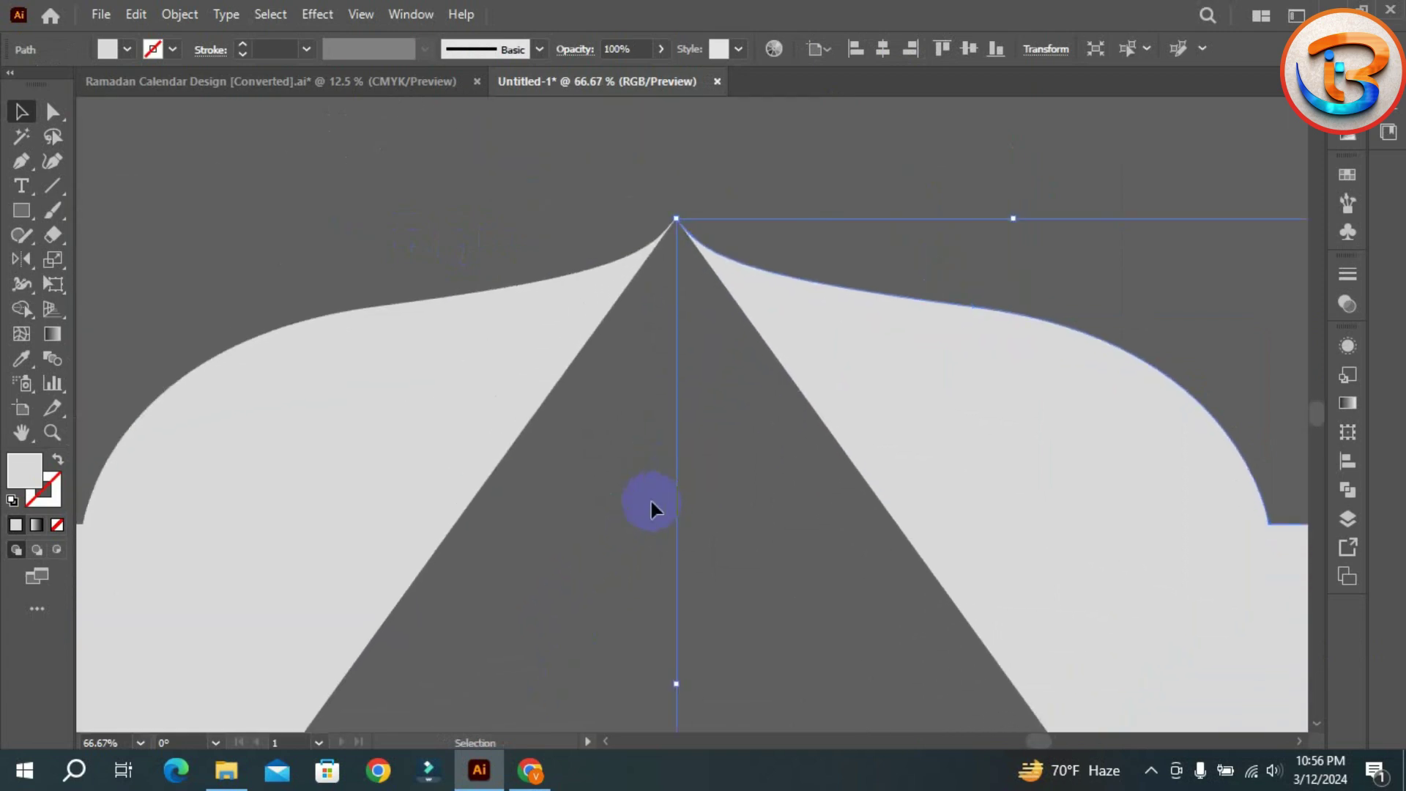
left_click_drag(905, 431, 904, 431)
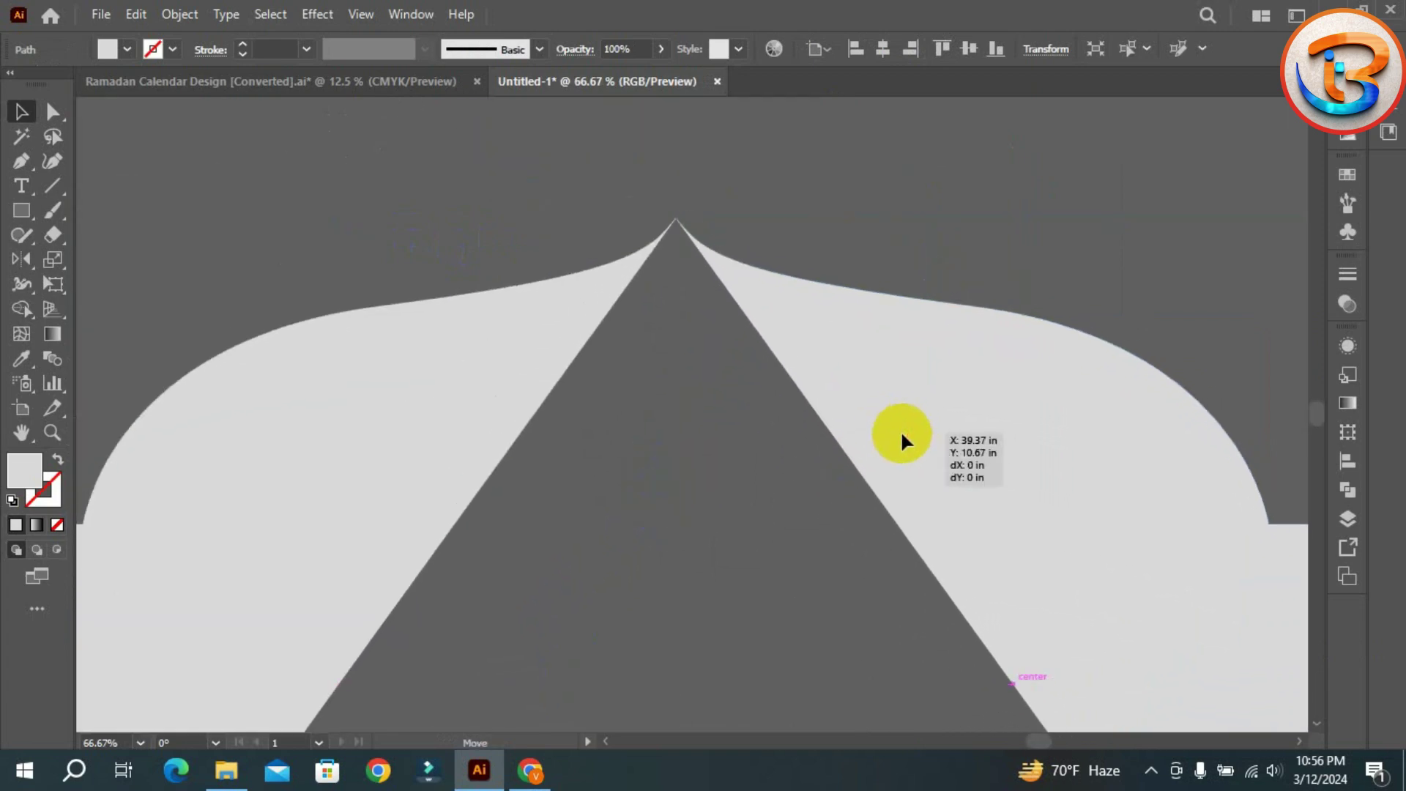
- Select both halves and connect them at the peak with the Join Tool to form one arch shape
left_click(480, 238)
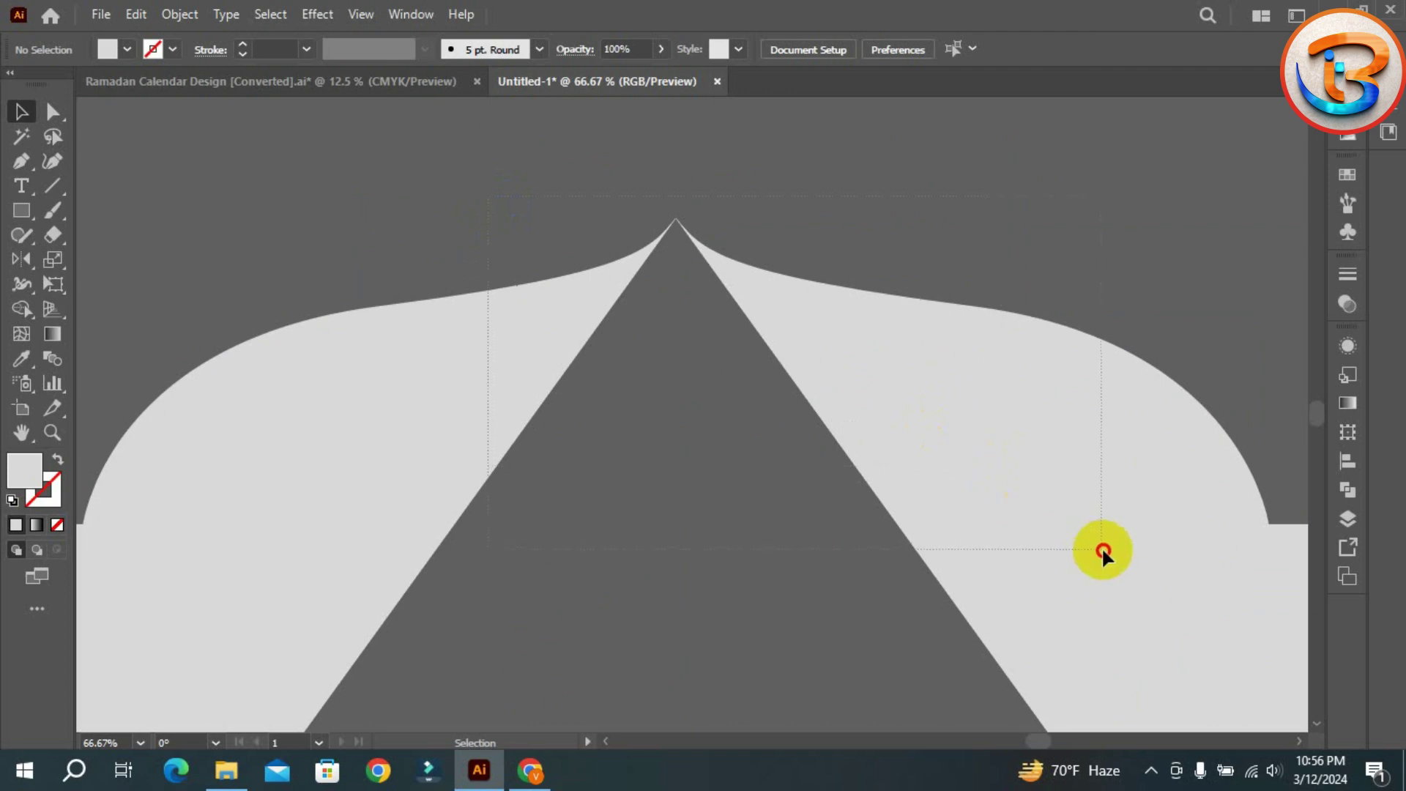
left_click_drag(1108, 552, 1108, 551)
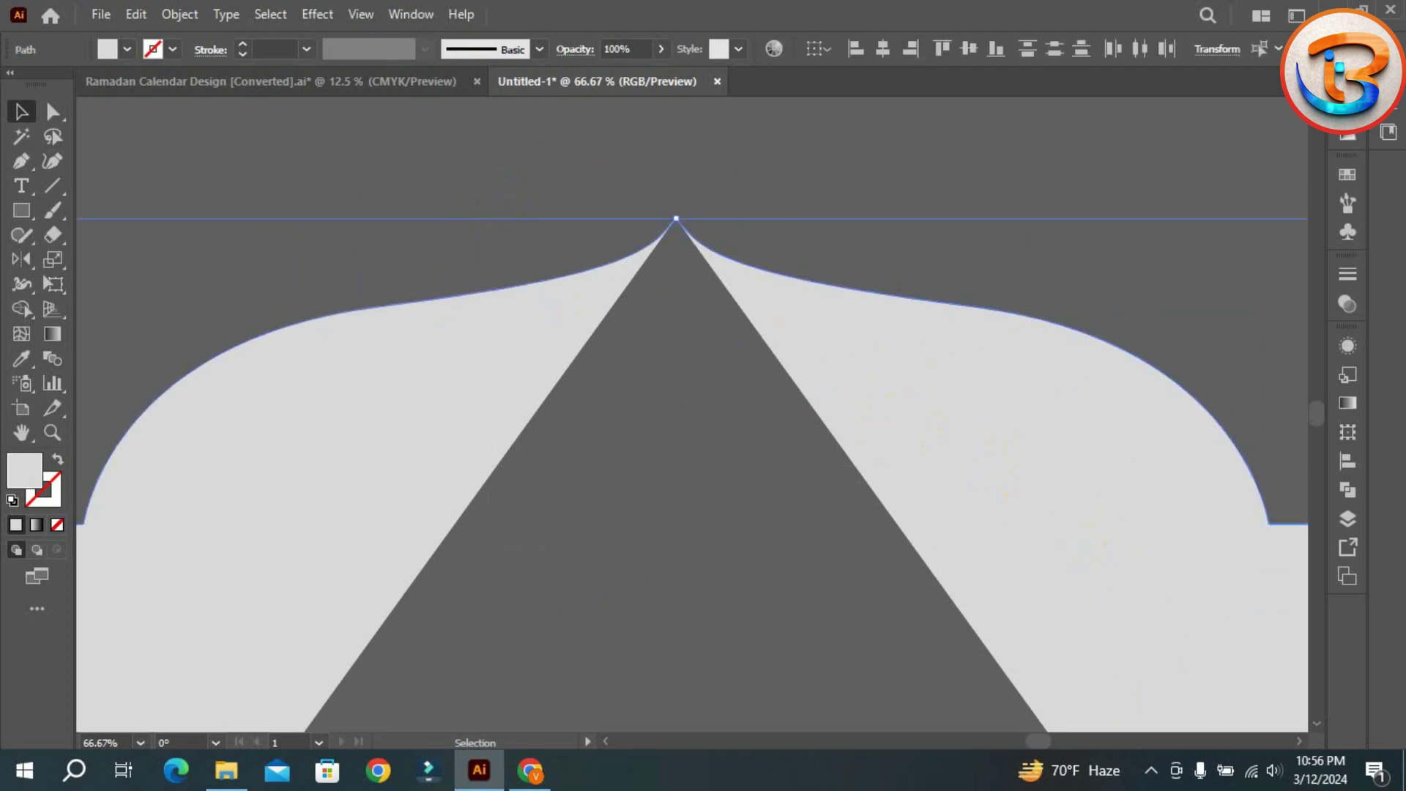
left_click(25, 232)
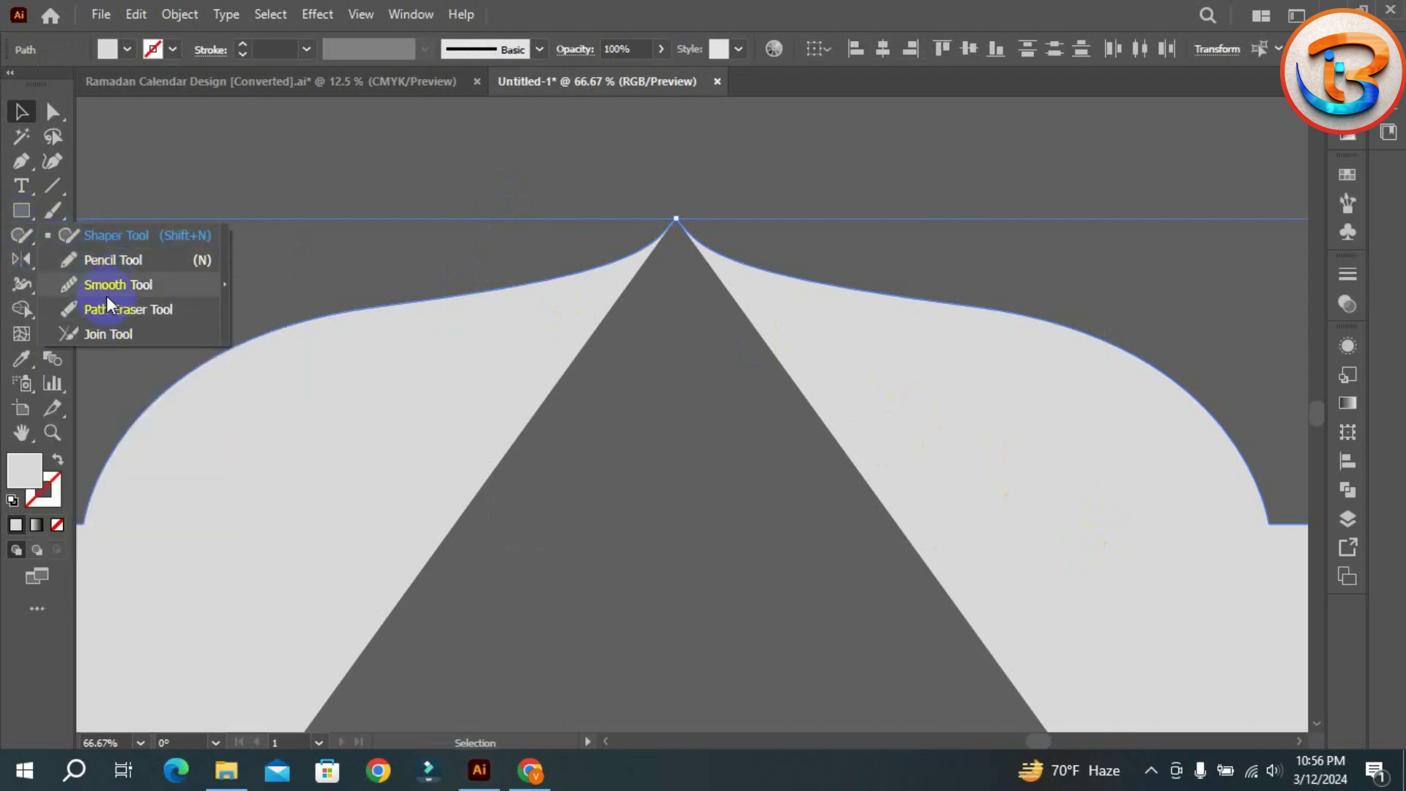
left_click(113, 336)
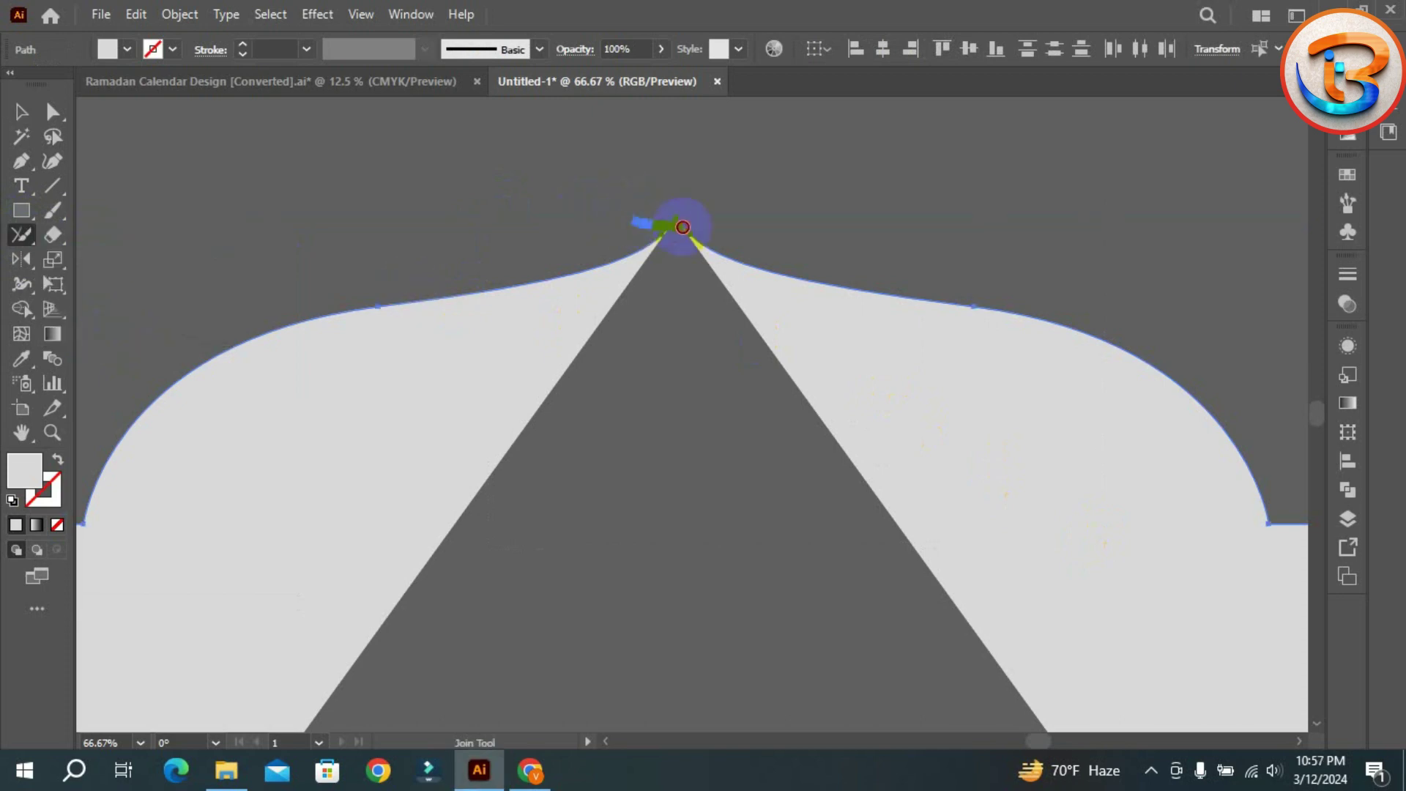
left_click_drag(682, 227, 749, 229)
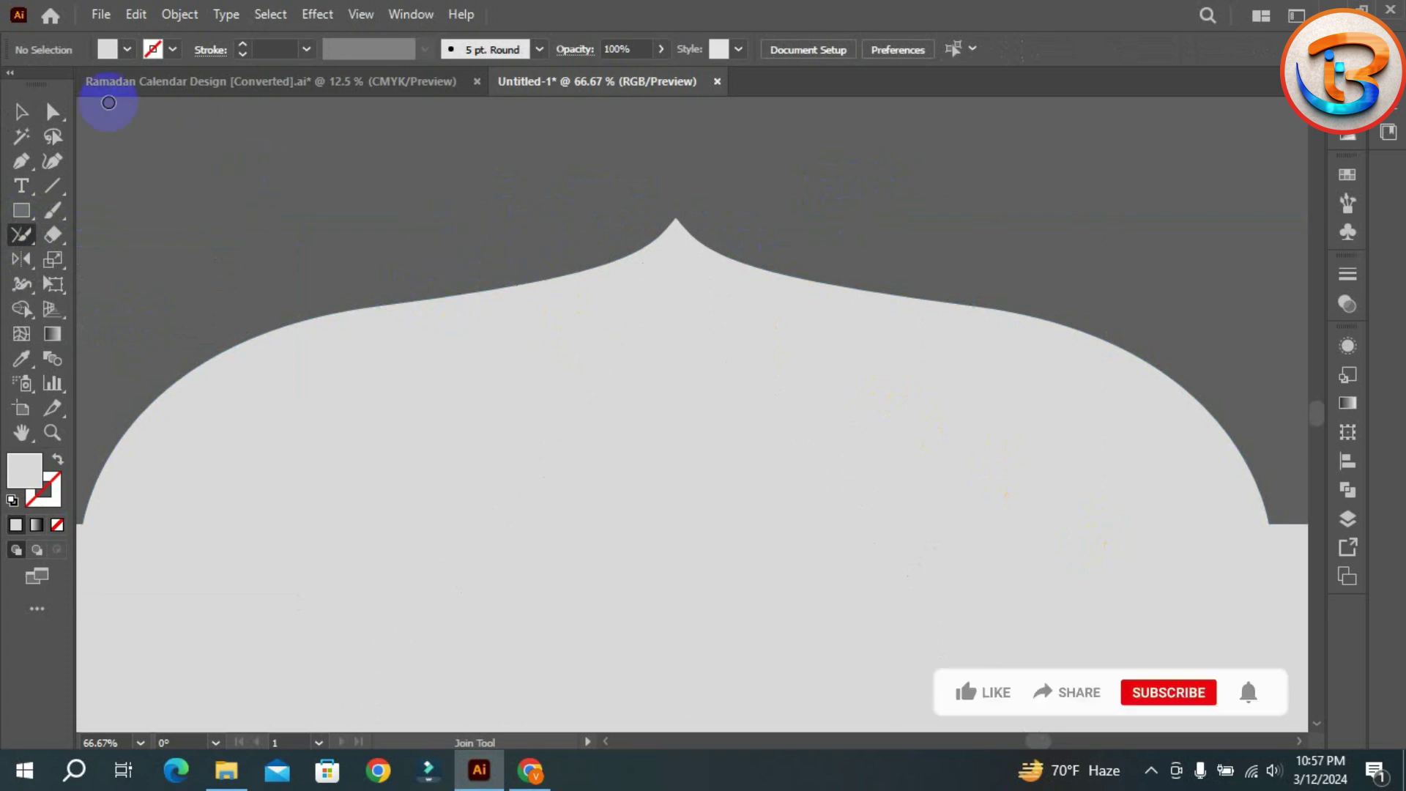
- Scale the joined arch down proportionally to about half its size and place it just beside the artboard
left_click(21, 111)
key("ctrl+0")
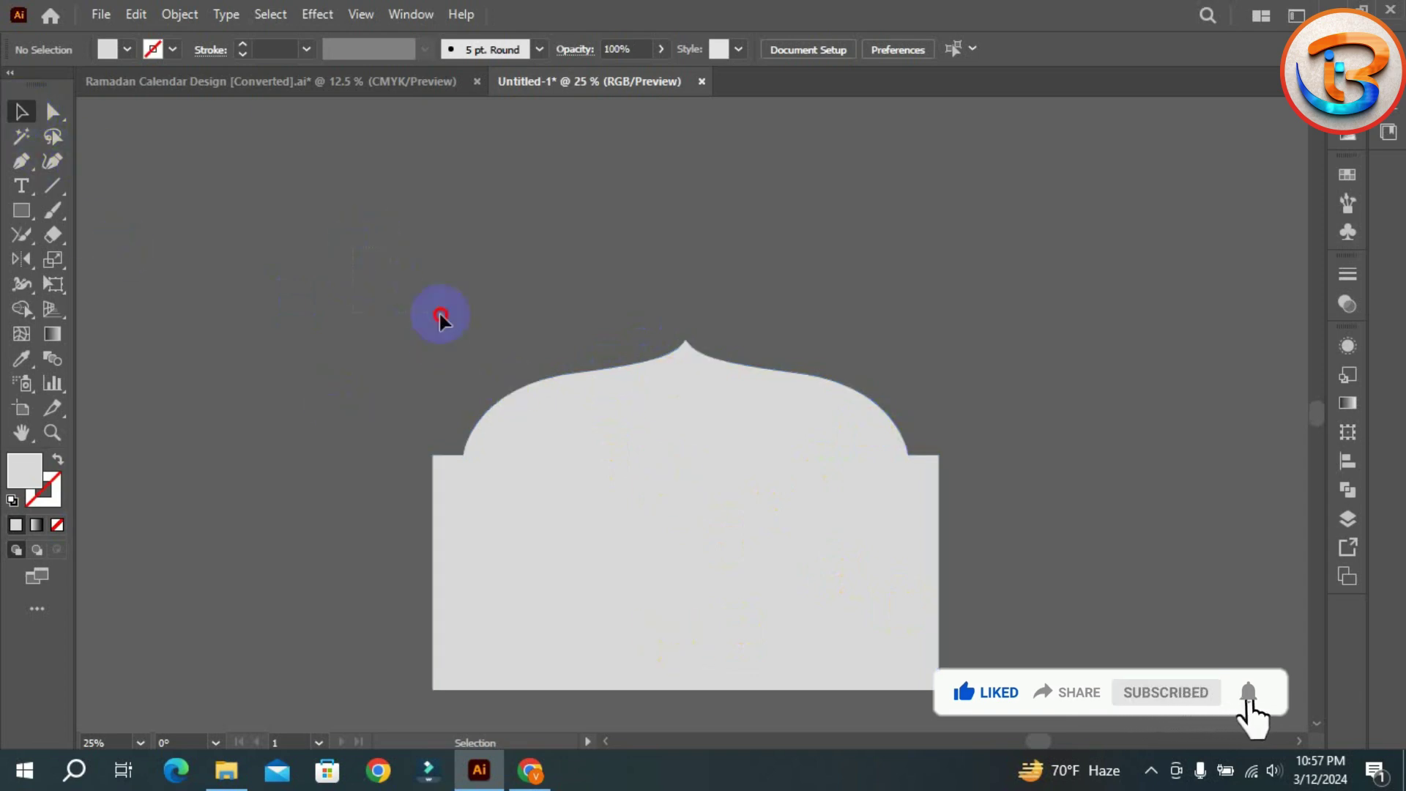
left_click_drag(739, 551, 977, 450)
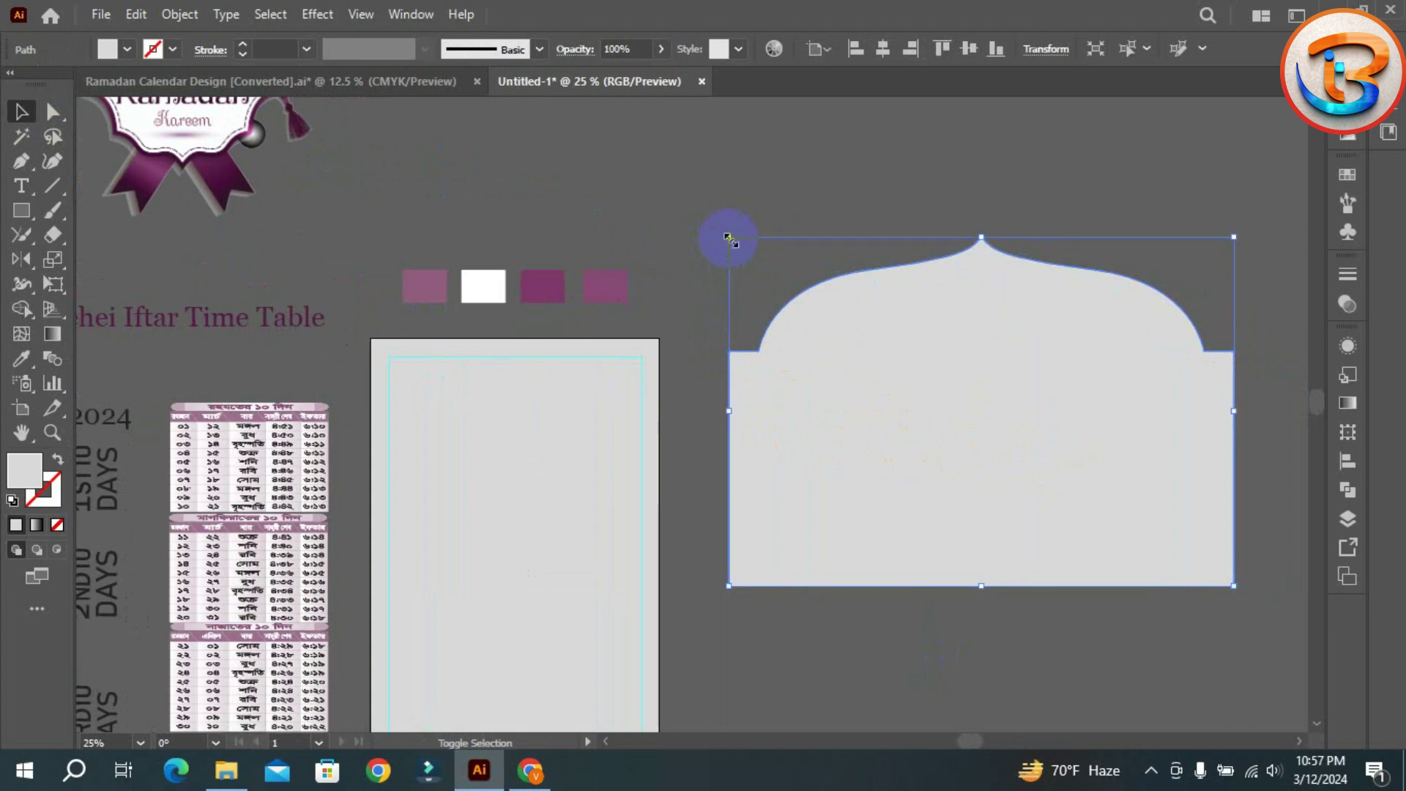
left_click_drag(729, 236, 848, 314)
left_click_drag(989, 458, 863, 525)
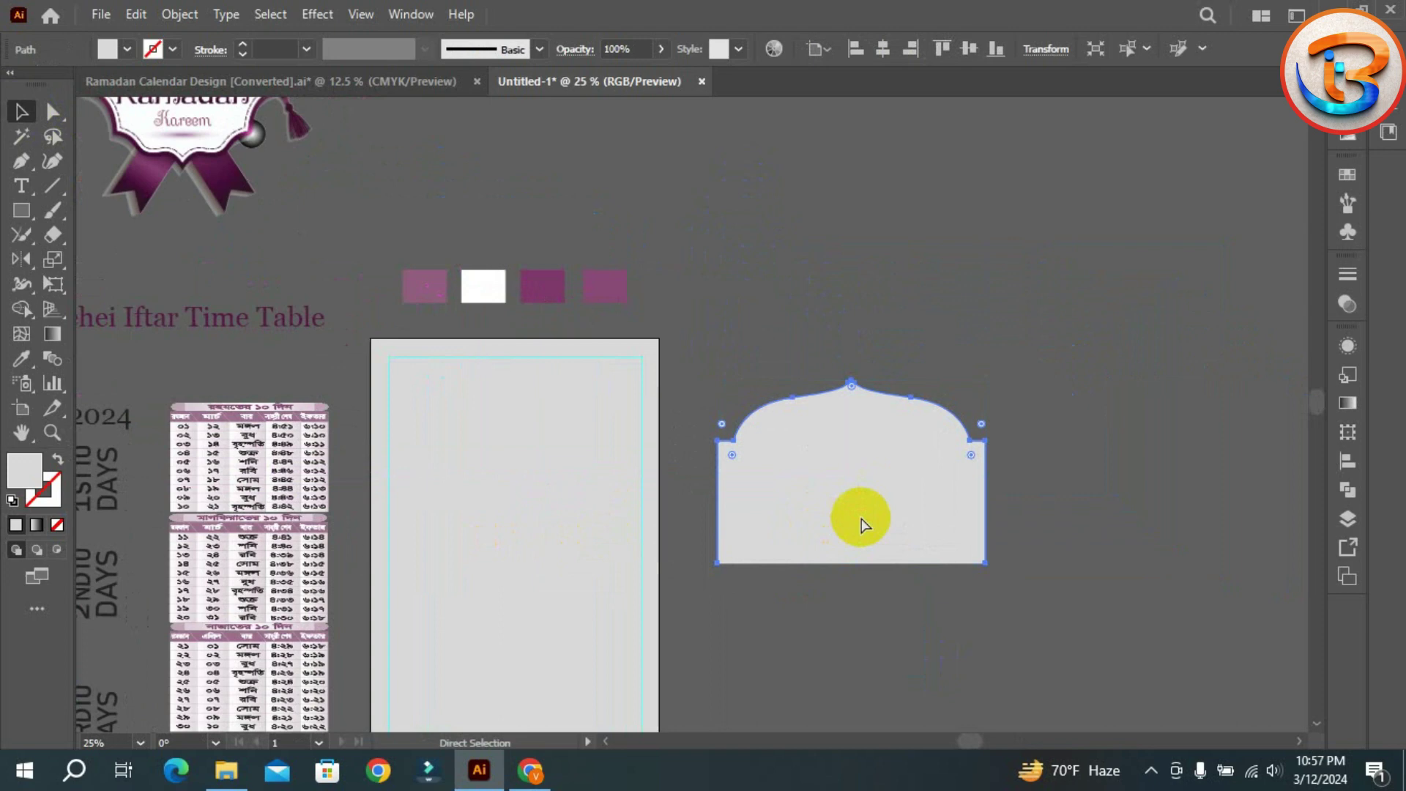
- Bring the arch shape to the front and move it onto the upper part of the artboard
right_click(860, 514)
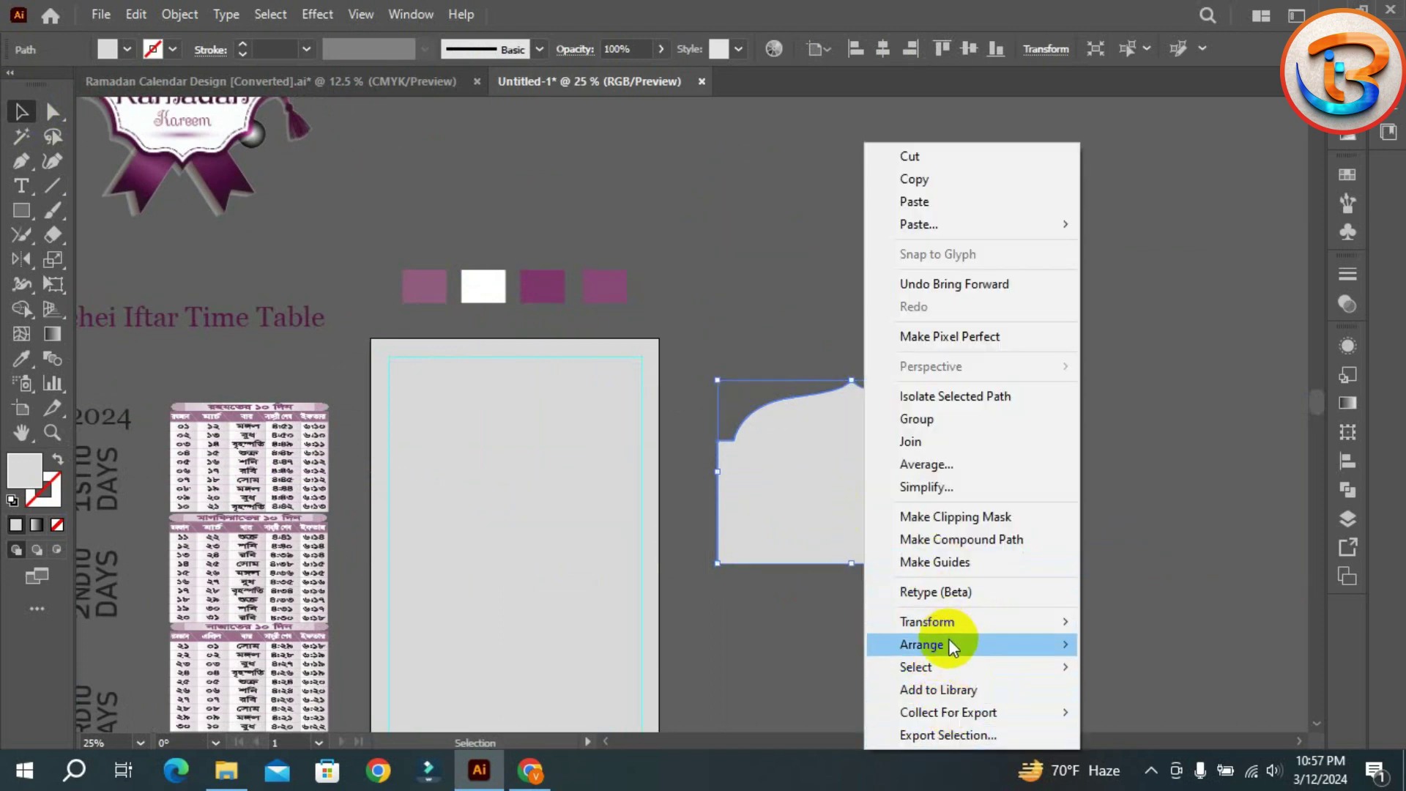
mouse_move(1048, 645)
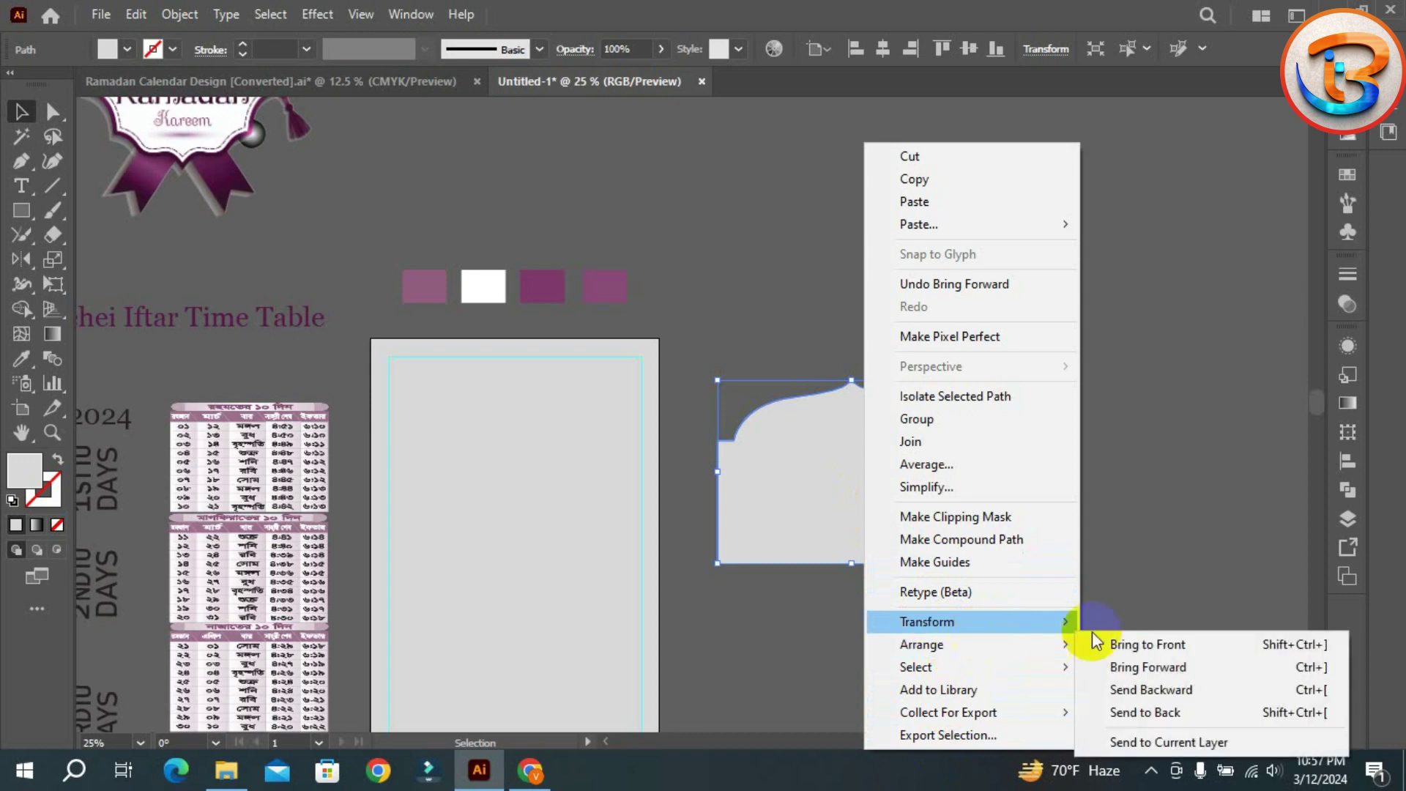
left_click(1188, 644)
left_click_drag(848, 483, 979, 485)
right_click(980, 485)
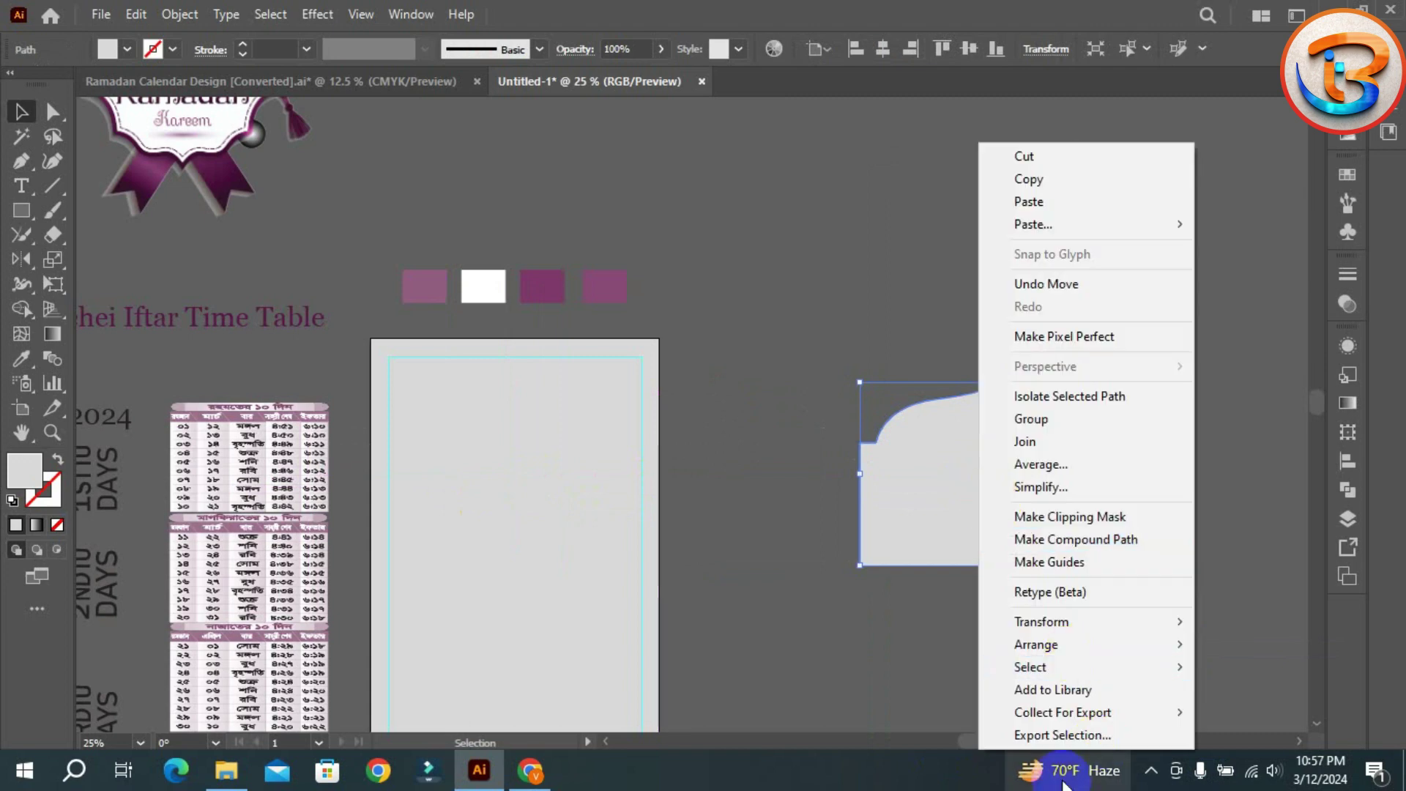
left_click(1057, 647)
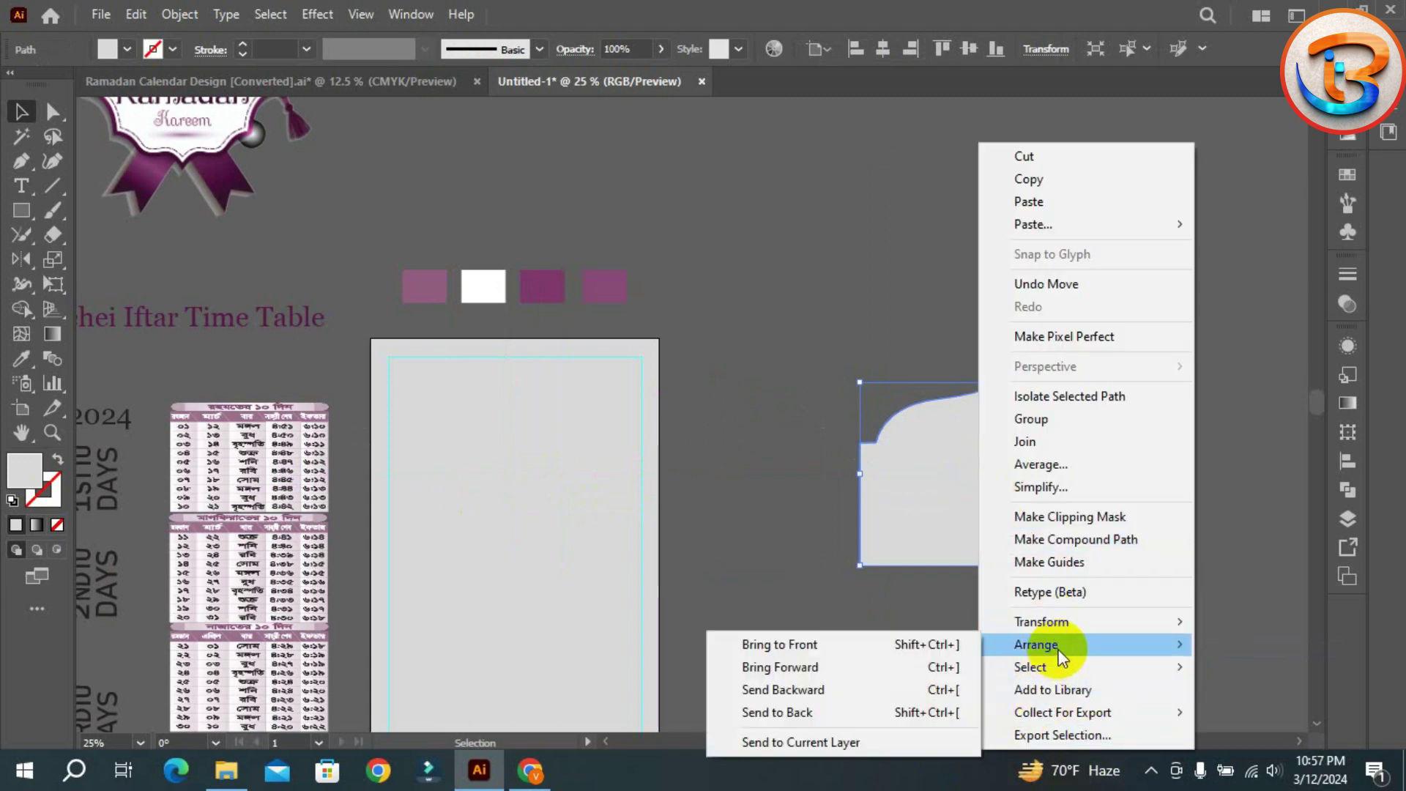
left_click(801, 644)
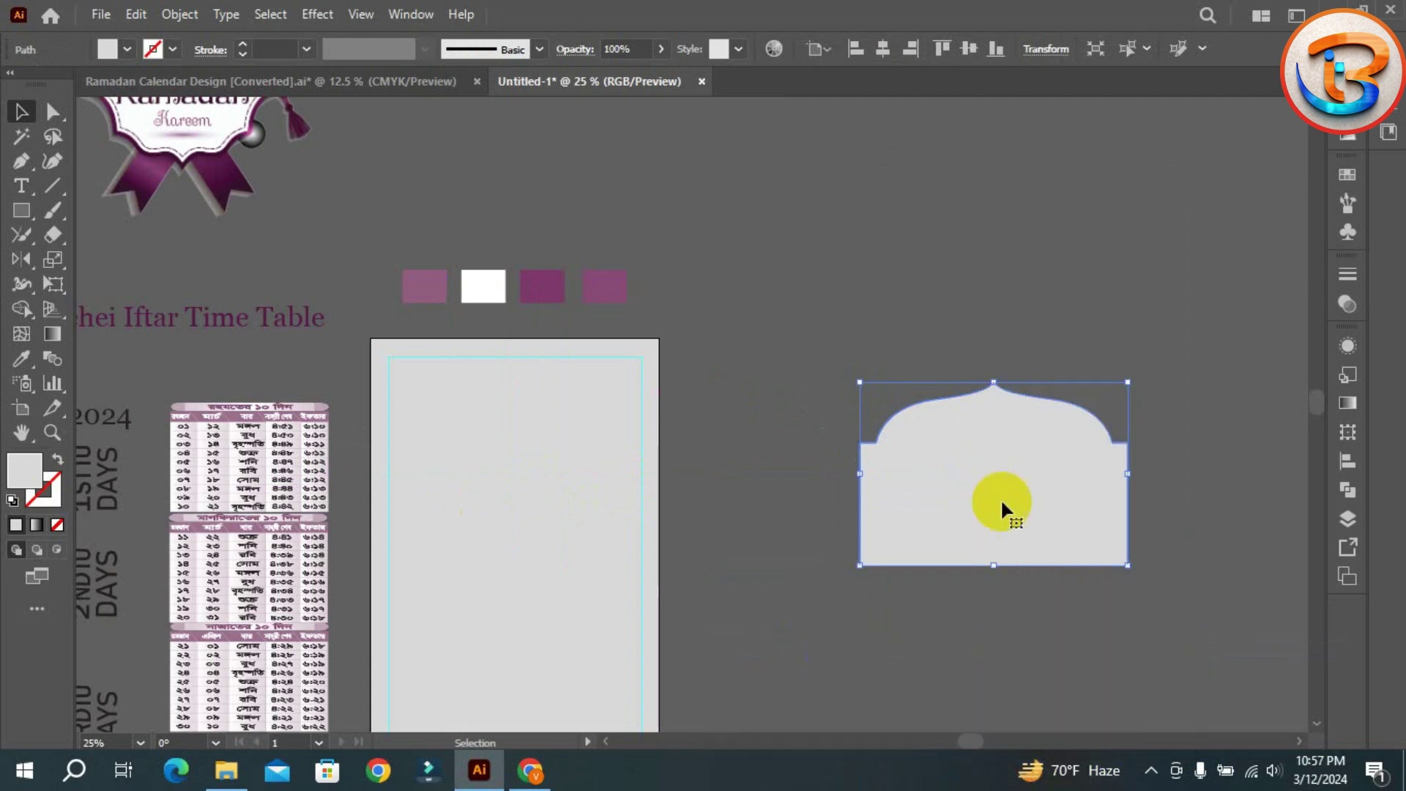
left_click_drag(1002, 502, 488, 492)
left_click(815, 498)
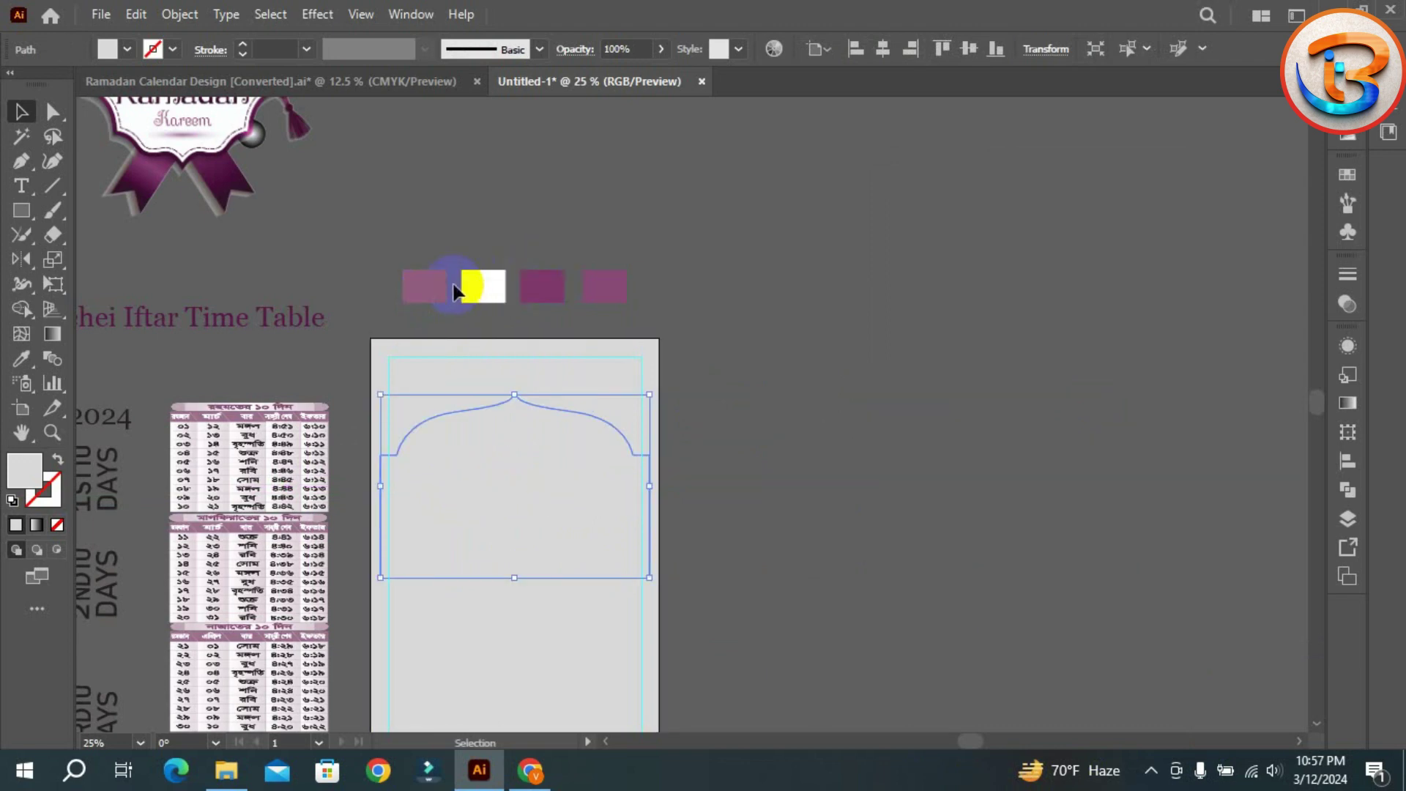
- Try filling the arch shape with the third swatch's dark purple and undo the colour change
key("i")
left_click(559, 281)
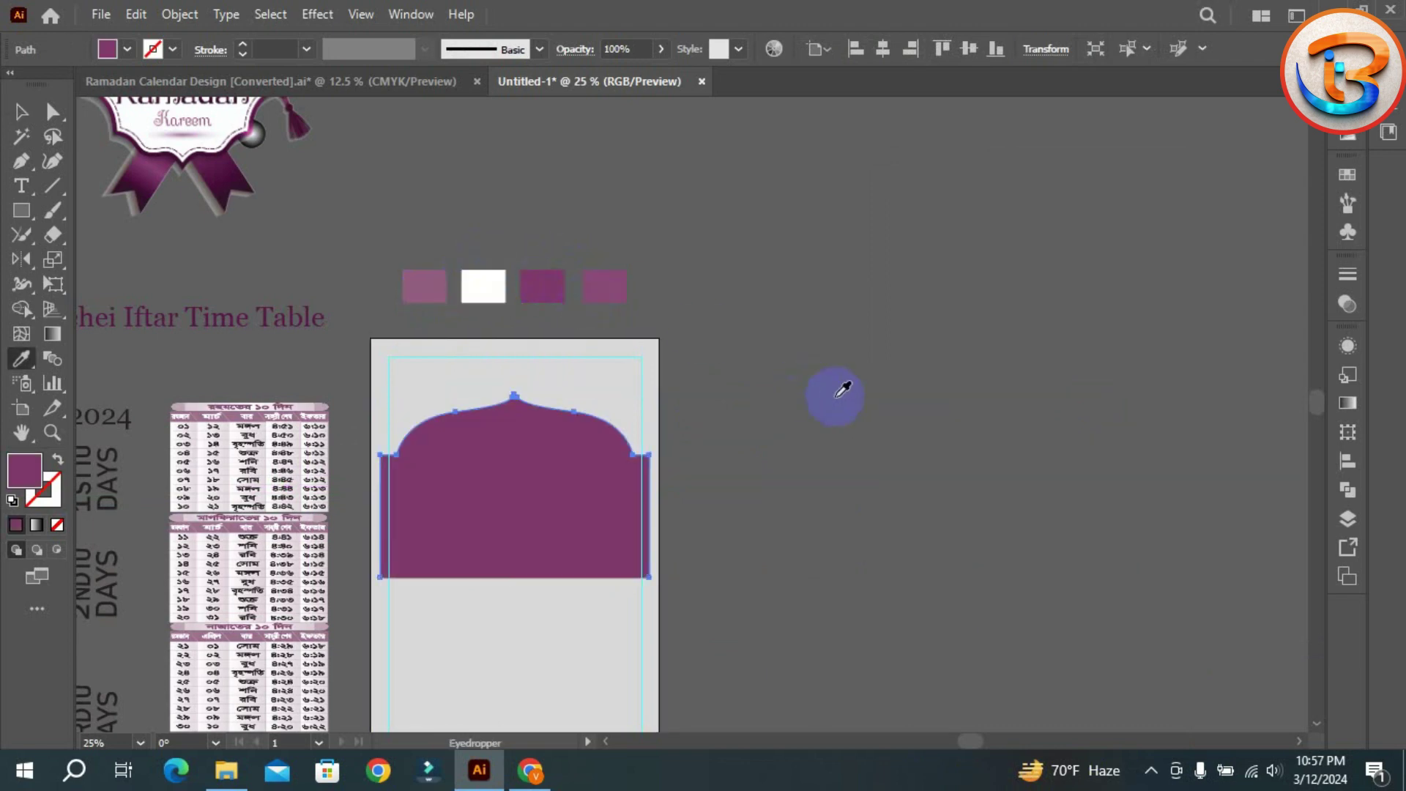
left_click(839, 393)
left_click(535, 276)
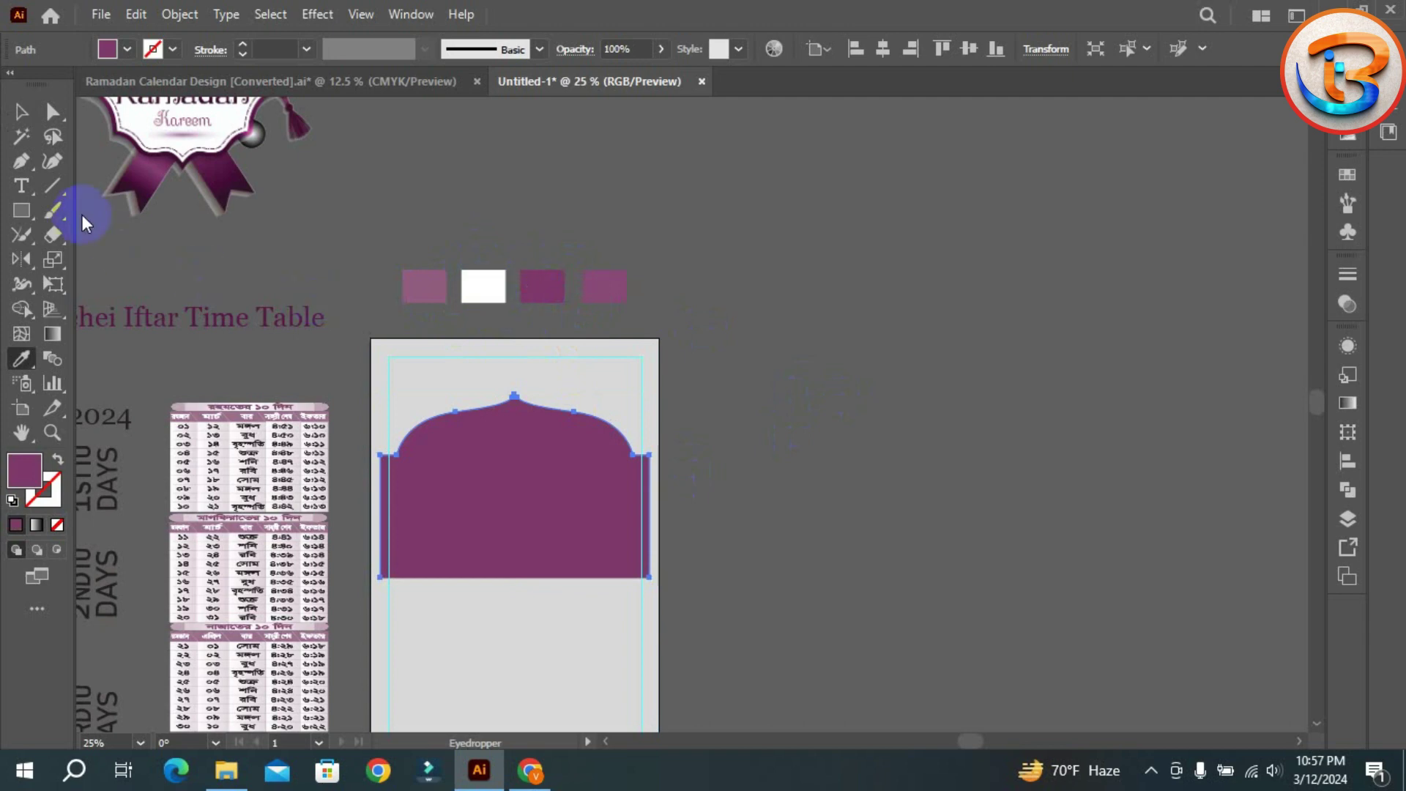
left_click(16, 111)
left_click(776, 445)
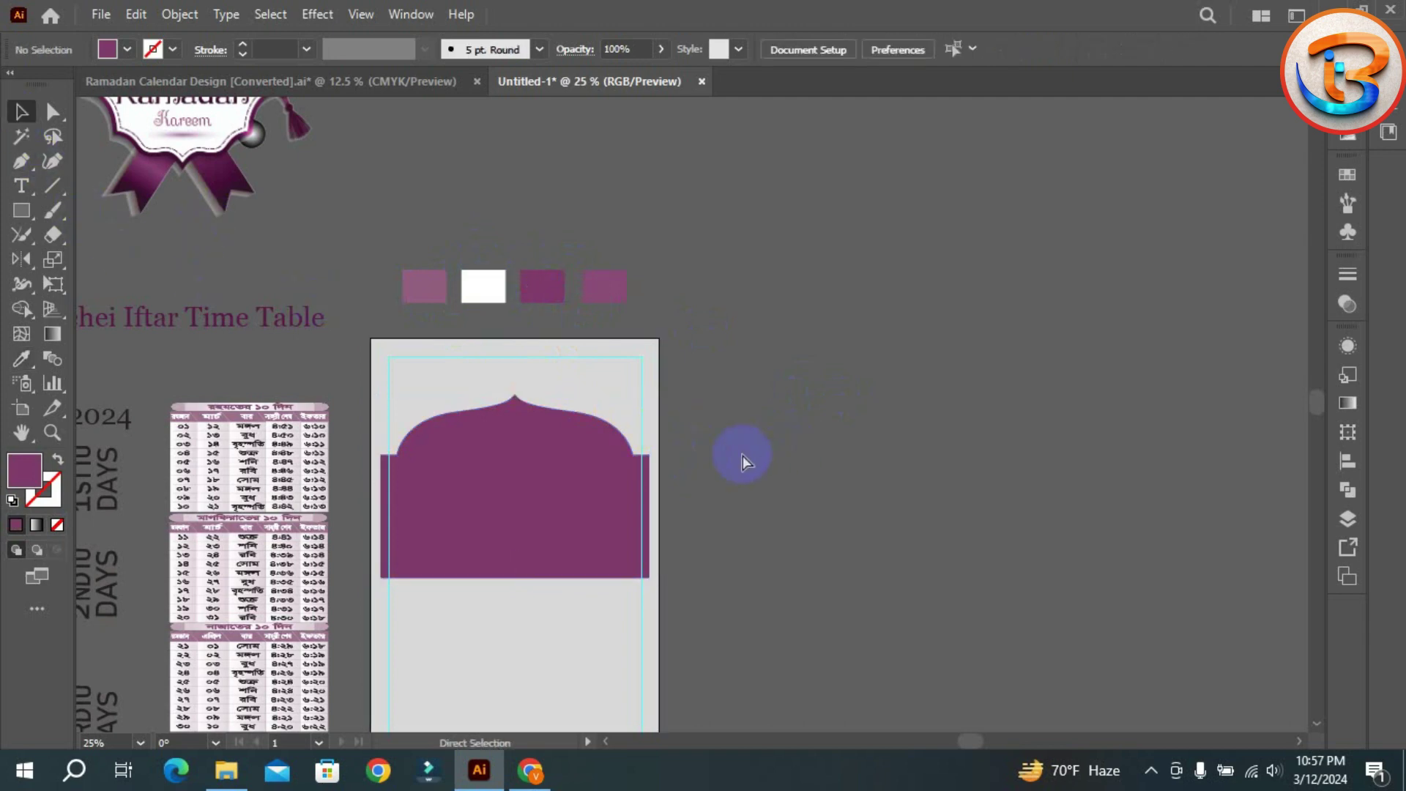
key("ctrl+z")
key("ctrl+z")
key("ctrl+z")
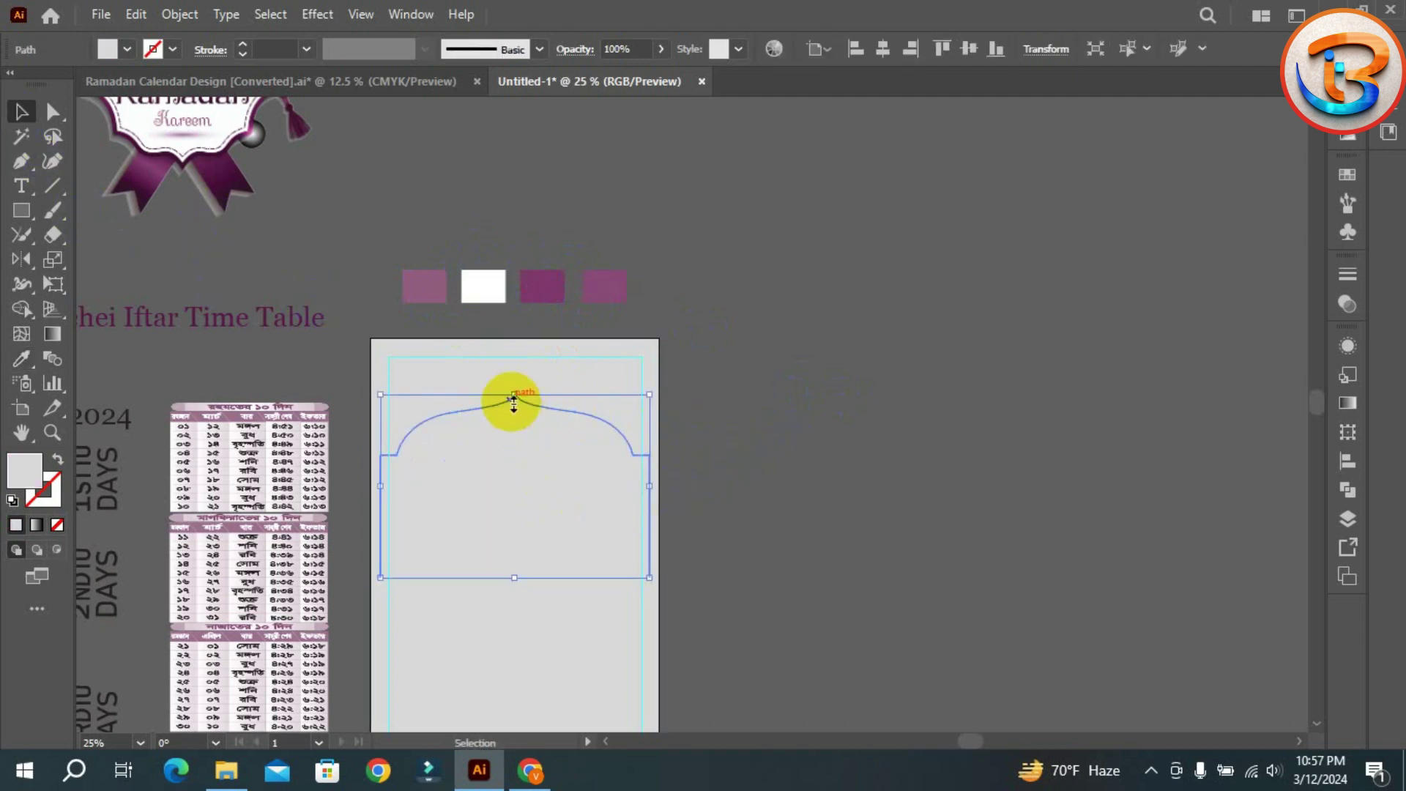
- Fill the background rectangle with the dark purple sampled from the third swatch and deselect it
left_click(492, 372)
key("i")
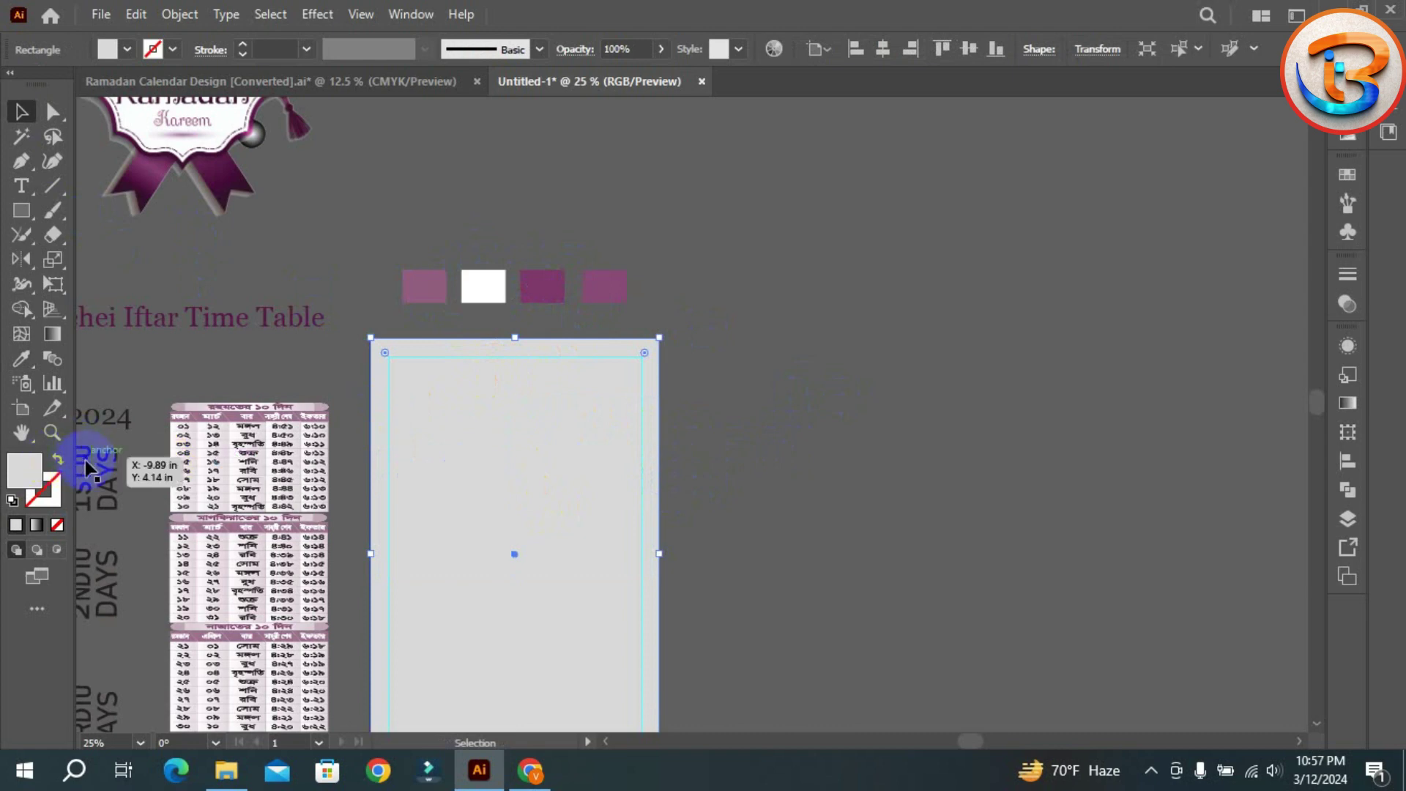
left_click(541, 286)
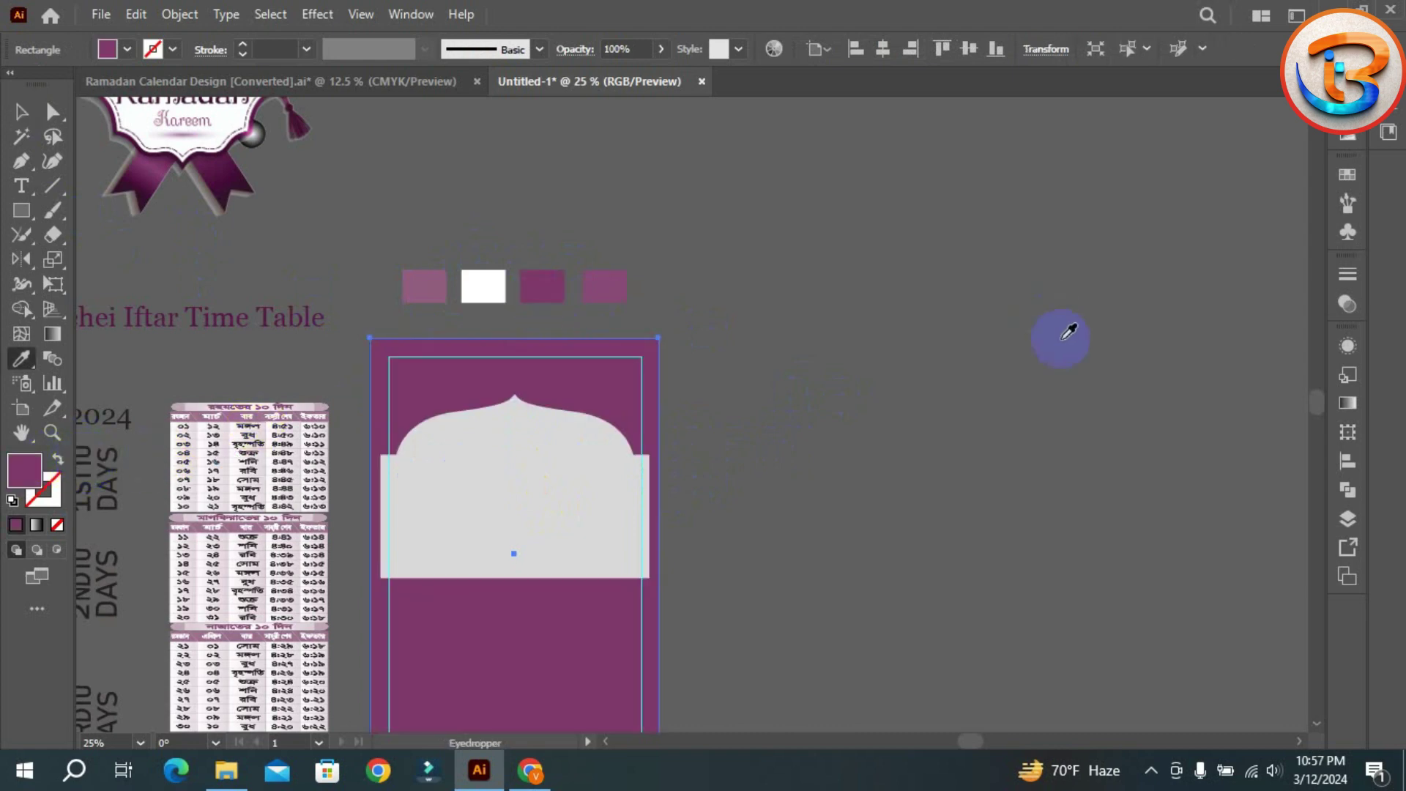
left_click(21, 111)
left_click(777, 283)
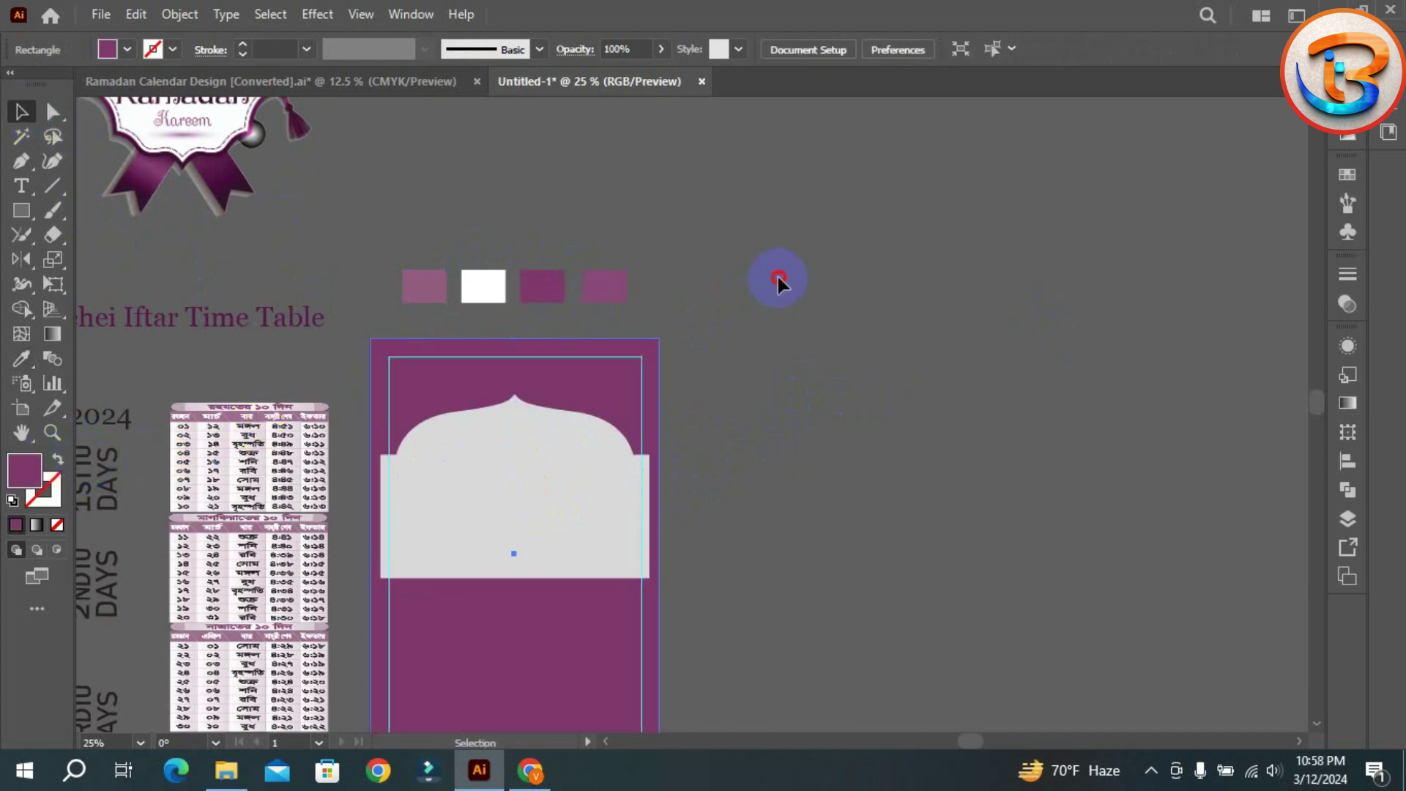
- Move the light grey arch slightly up on the purple background, with its tip near the top guide
left_click_drag(553, 524, 551, 493)
left_click(861, 510)
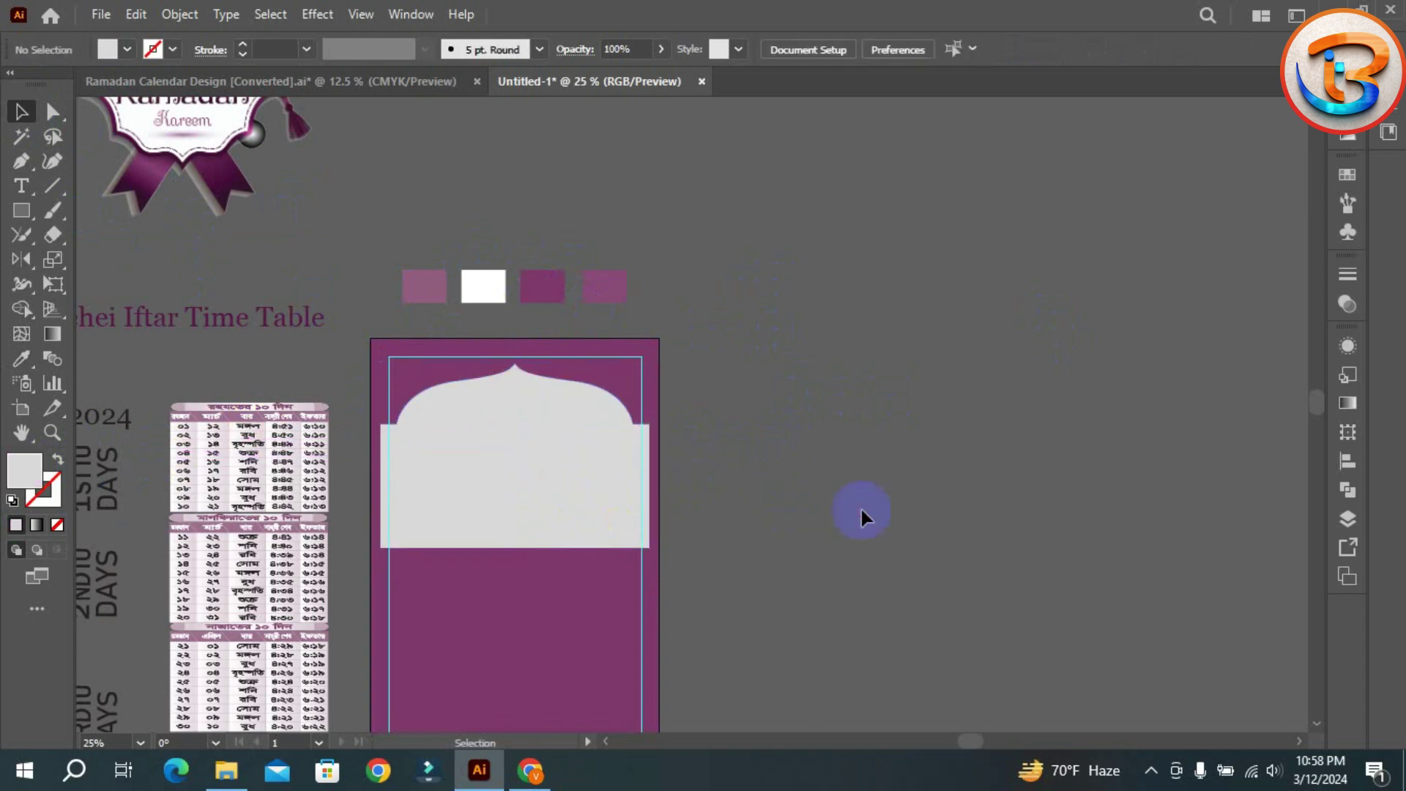
key("ctrl+equal")
key("ctrl+equal")
key("ctrl+equal")
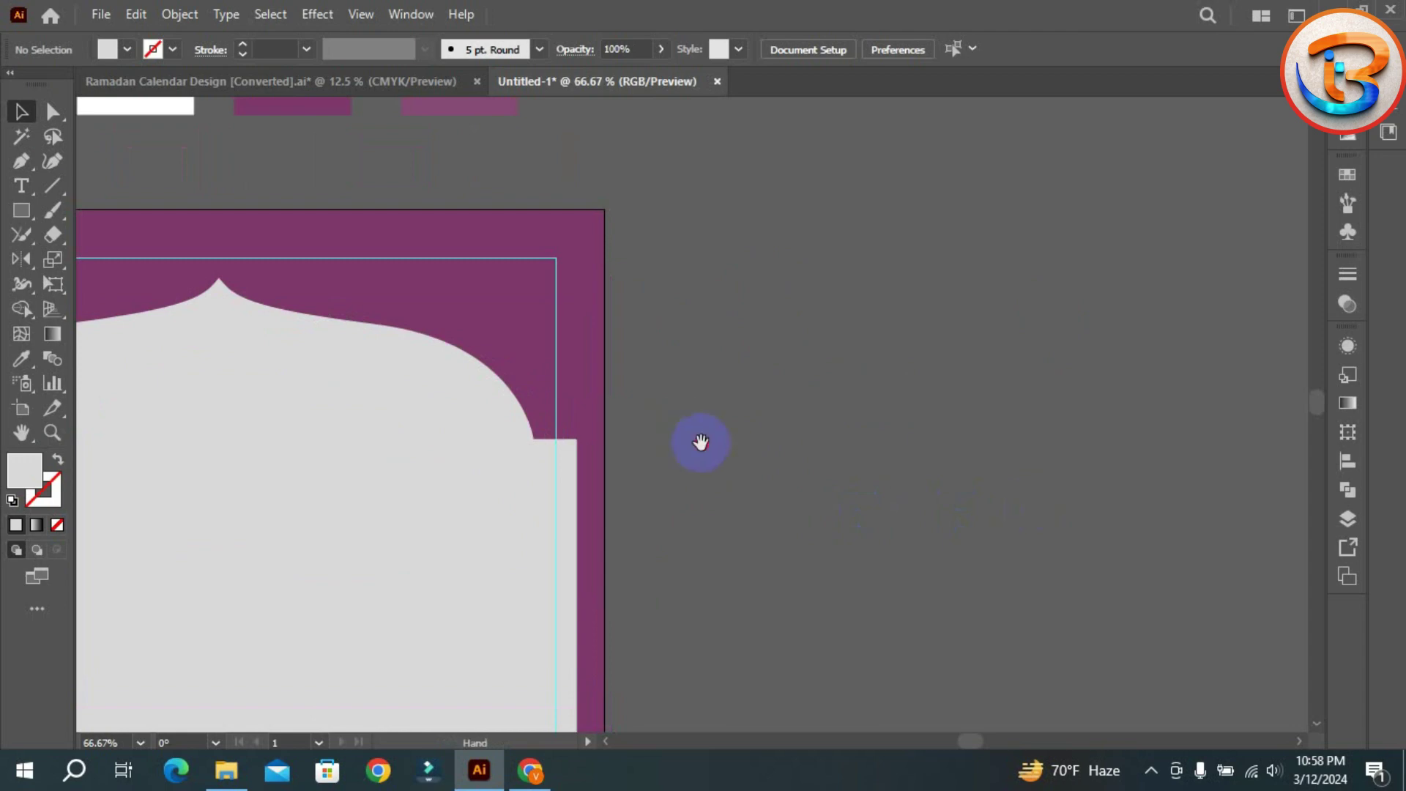
- Scale the light grey arch panel down proportionally so its sides meet the two vertical margin guides, and deselect it
left_click_drag(697, 443, 1274, 222)
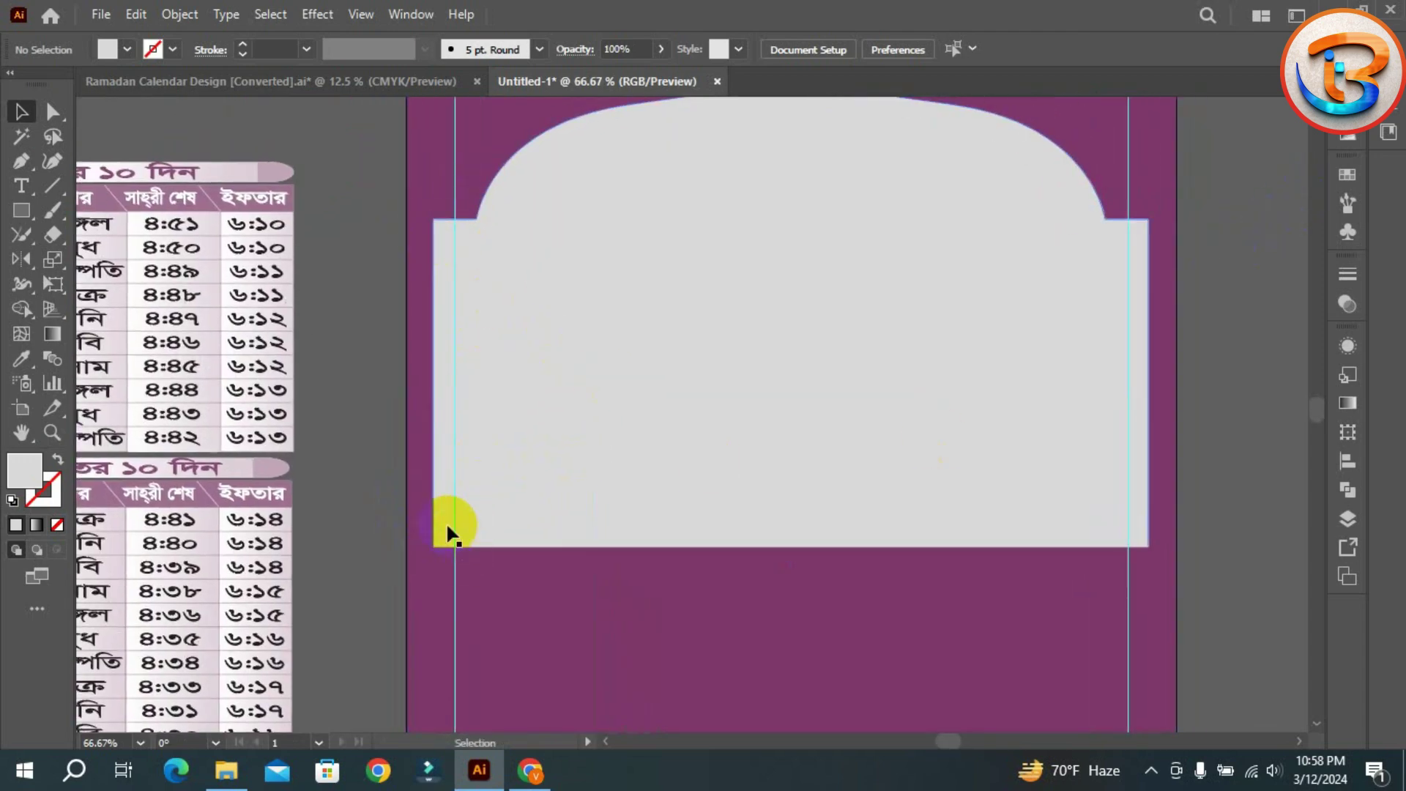
left_click(431, 448)
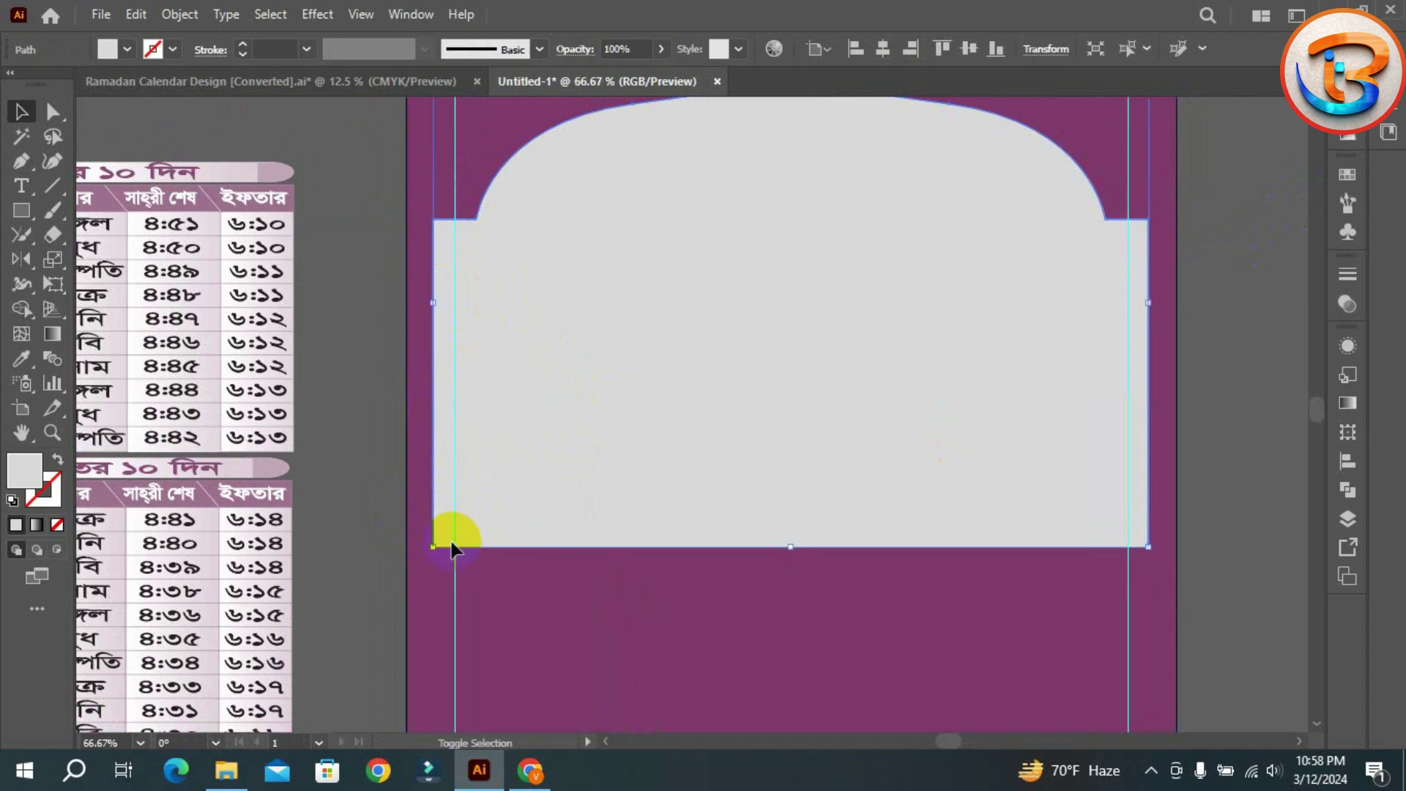
left_click_drag(435, 546, 454, 535)
left_click(1280, 381)
key("ctrl+minus")
key("ctrl+minus")
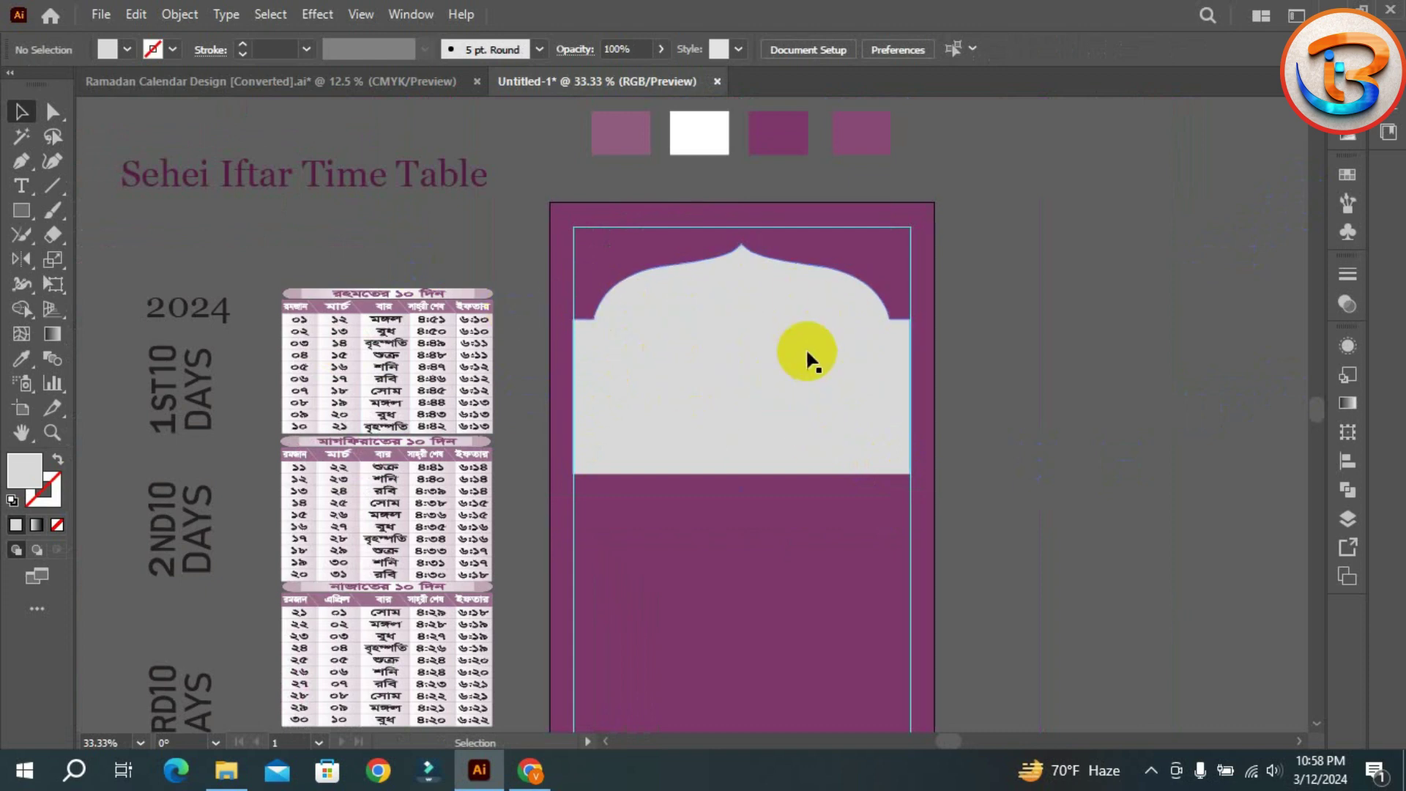
- Move the arch panel straight down about 0.42 in and deselect it
left_click_drag(807, 354, 815, 389)
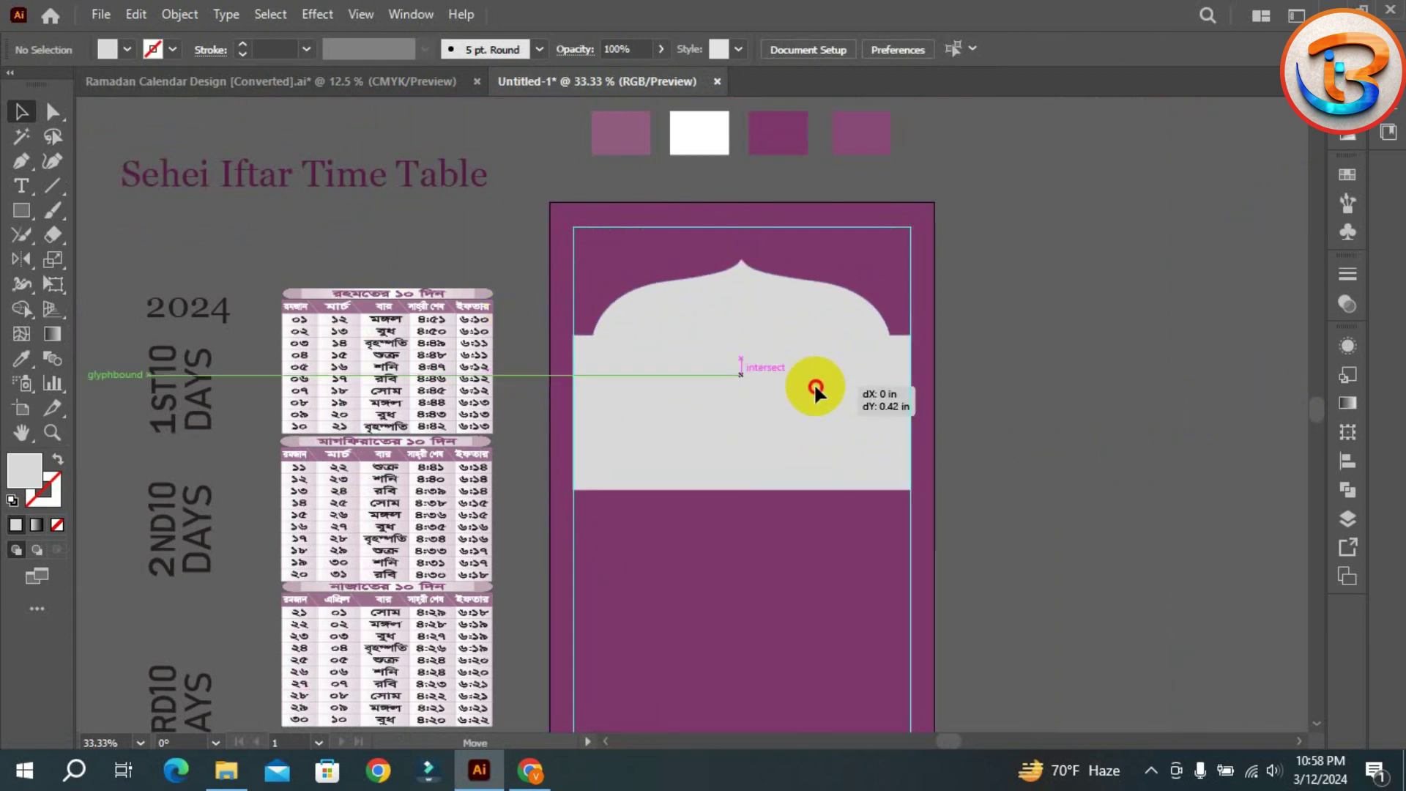
left_click_drag(816, 387, 816, 387)
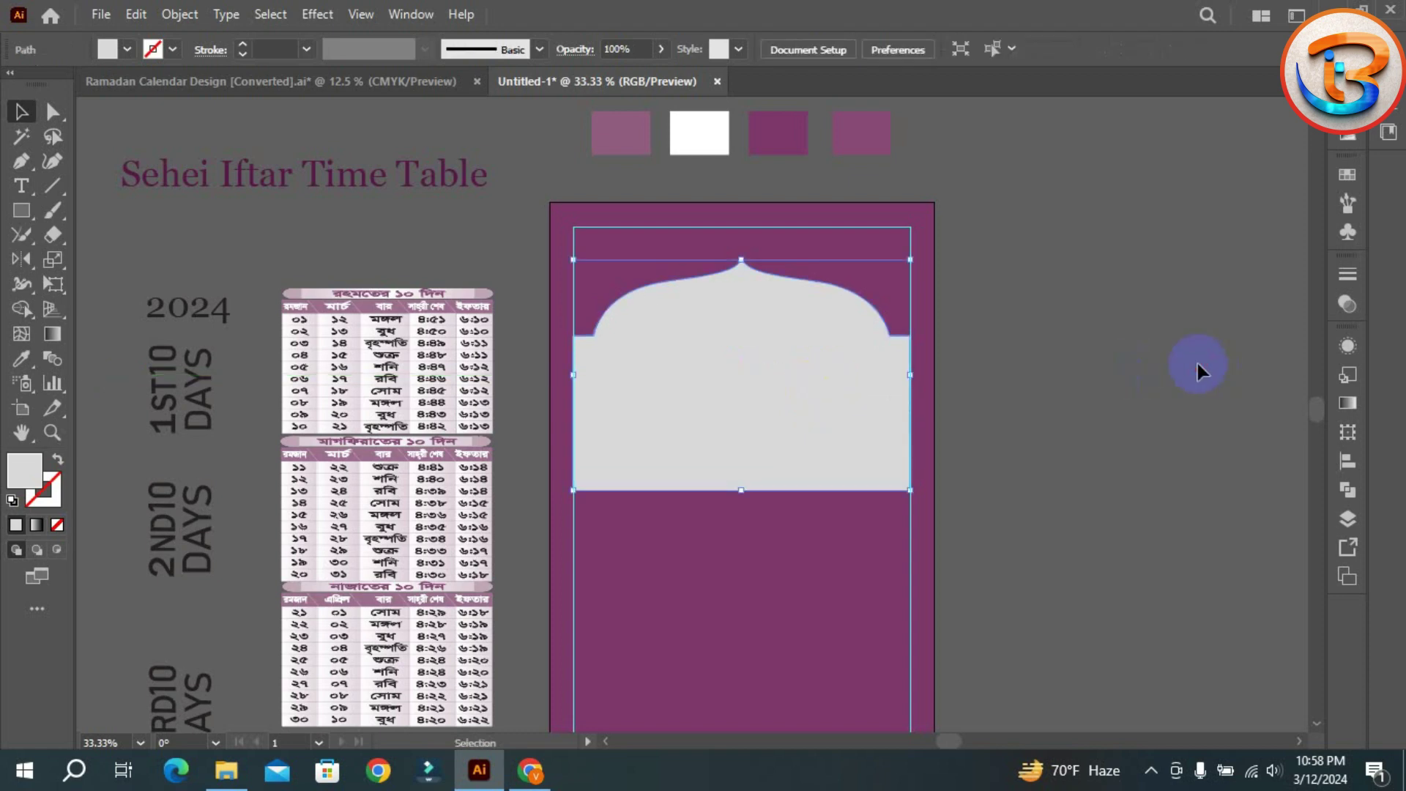
left_click(1193, 367)
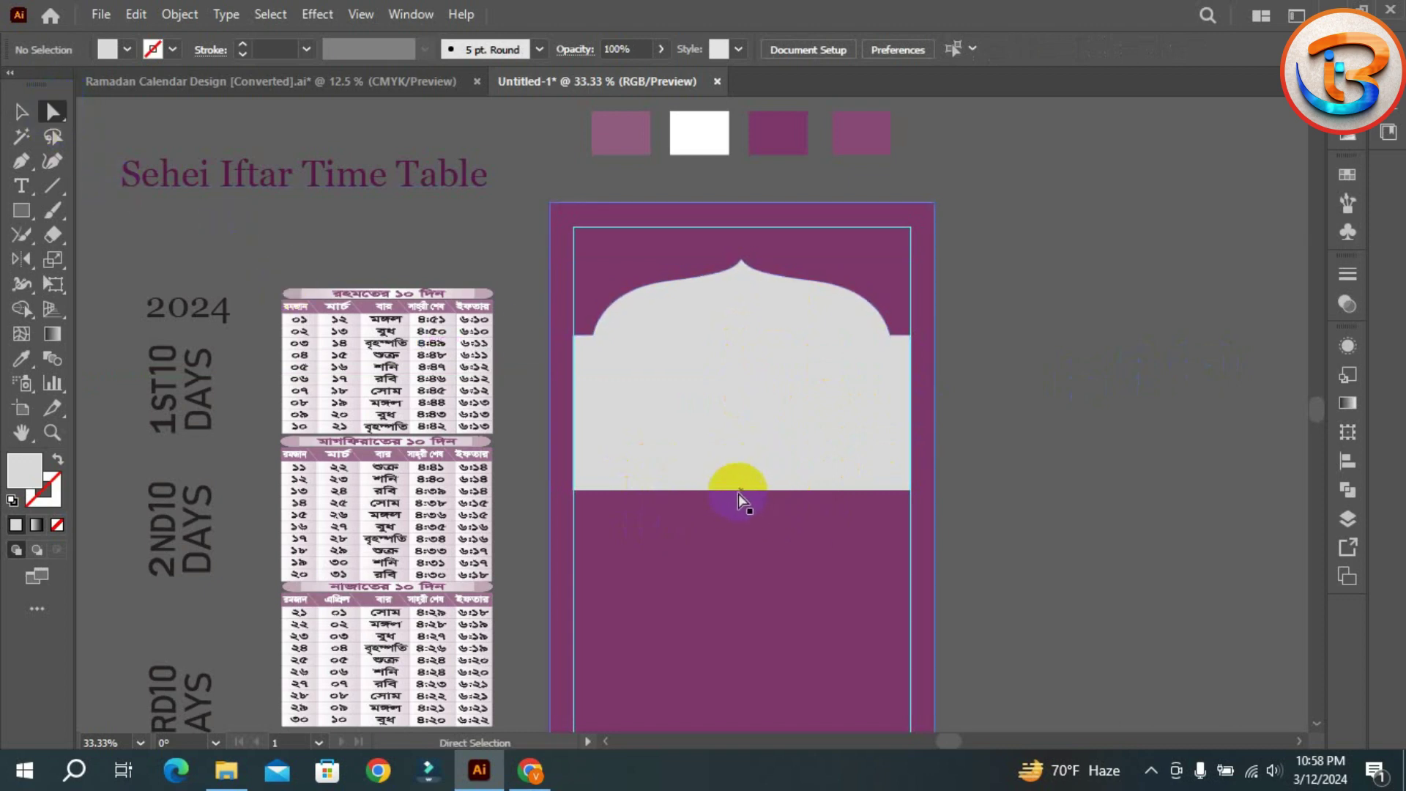
- Extend the arch panel's straight lower edge down to the bottom margin guide
left_click(738, 493)
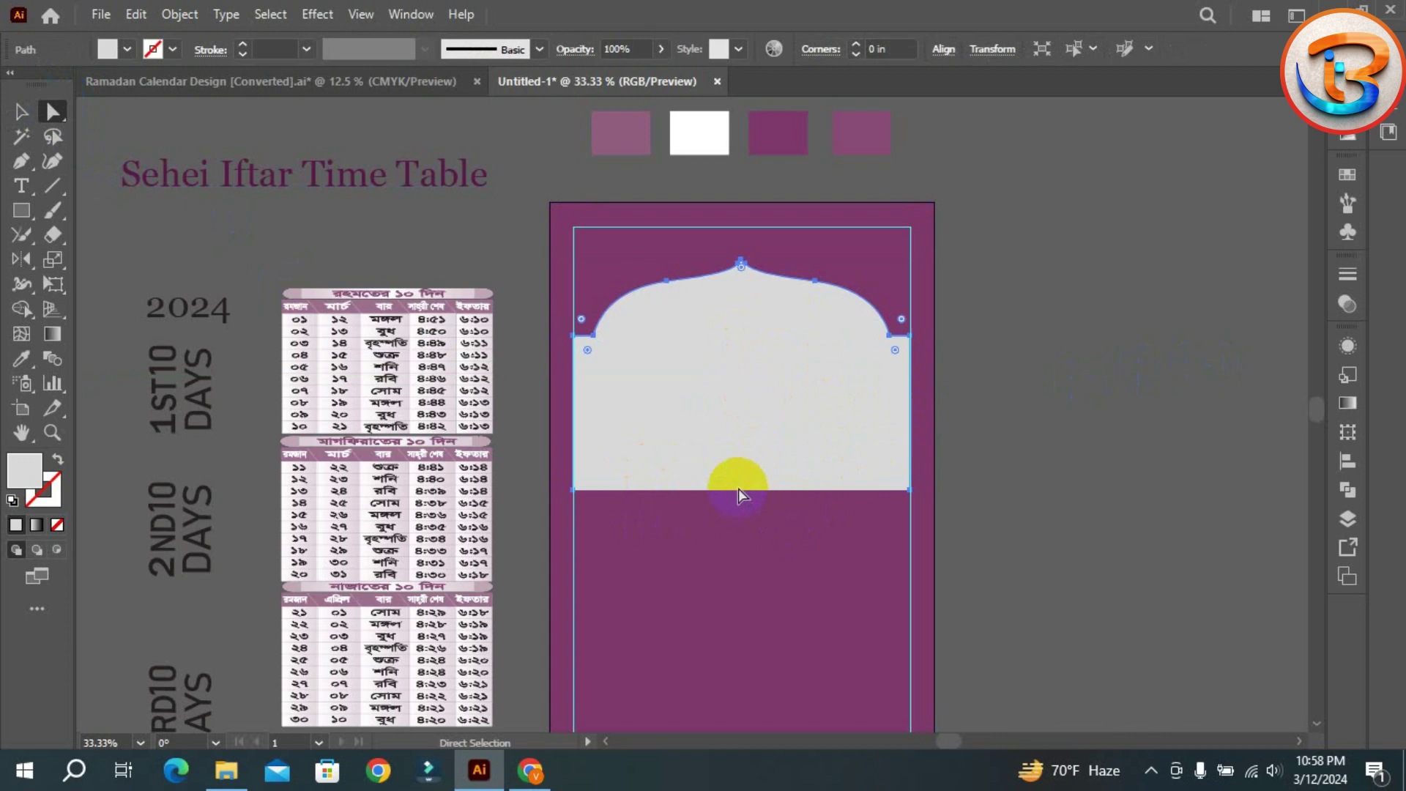
left_click_drag(739, 489, 725, 670)
key("ctrl+z")
left_click(740, 495)
key("v")
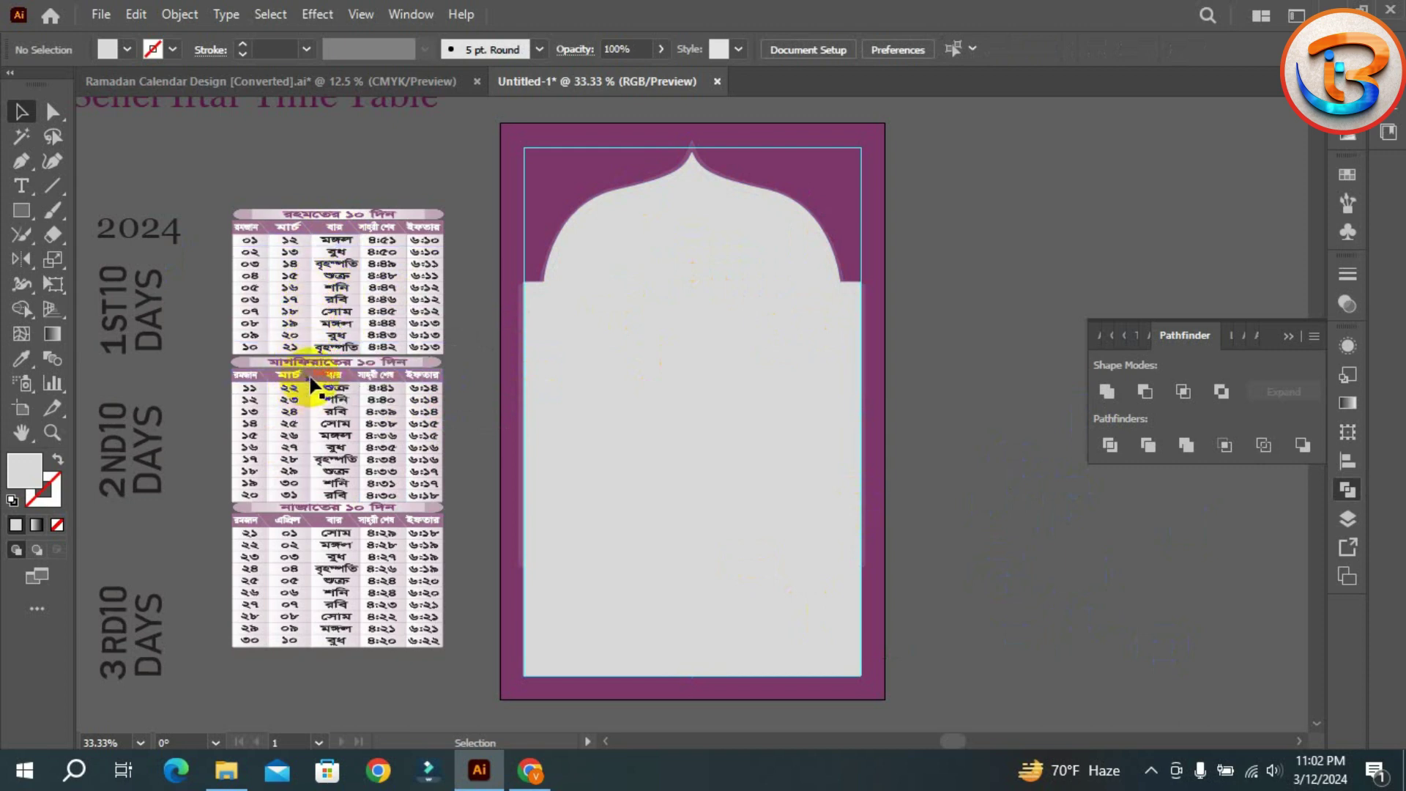
- Bring the grouped prayer timetable to the front and move it onto the grey arch panel
left_click_drag(311, 379, 341, 387)
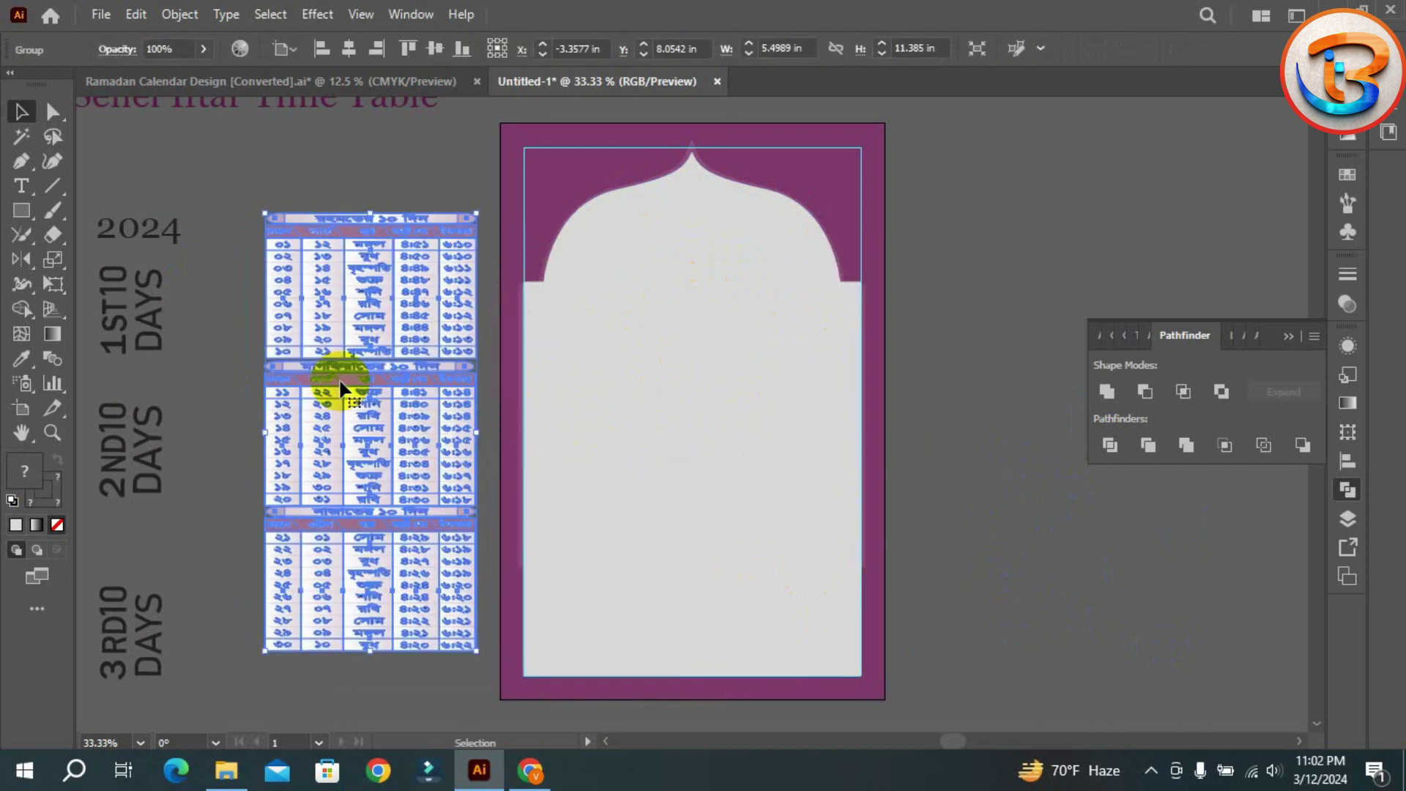
right_click(362, 382)
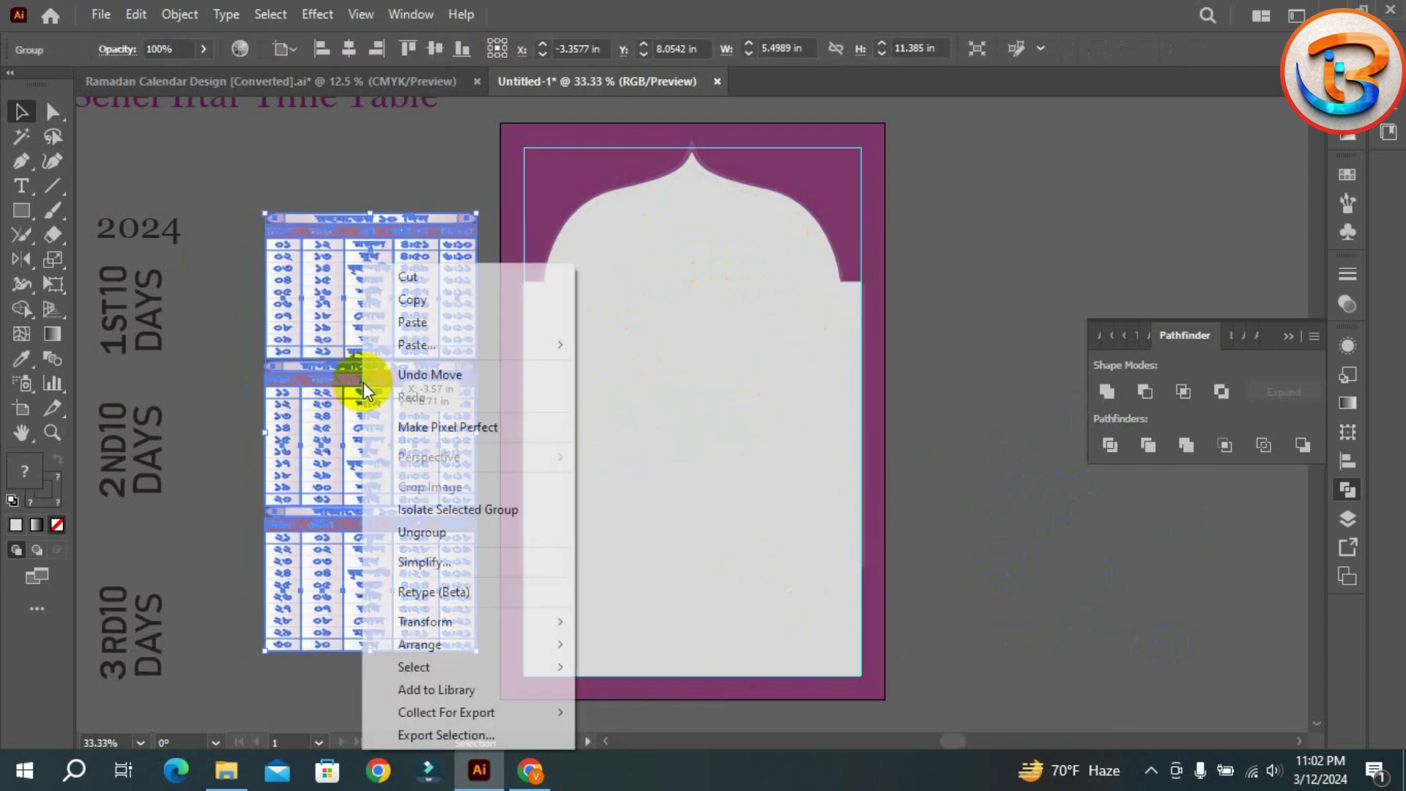
mouse_move(467, 644)
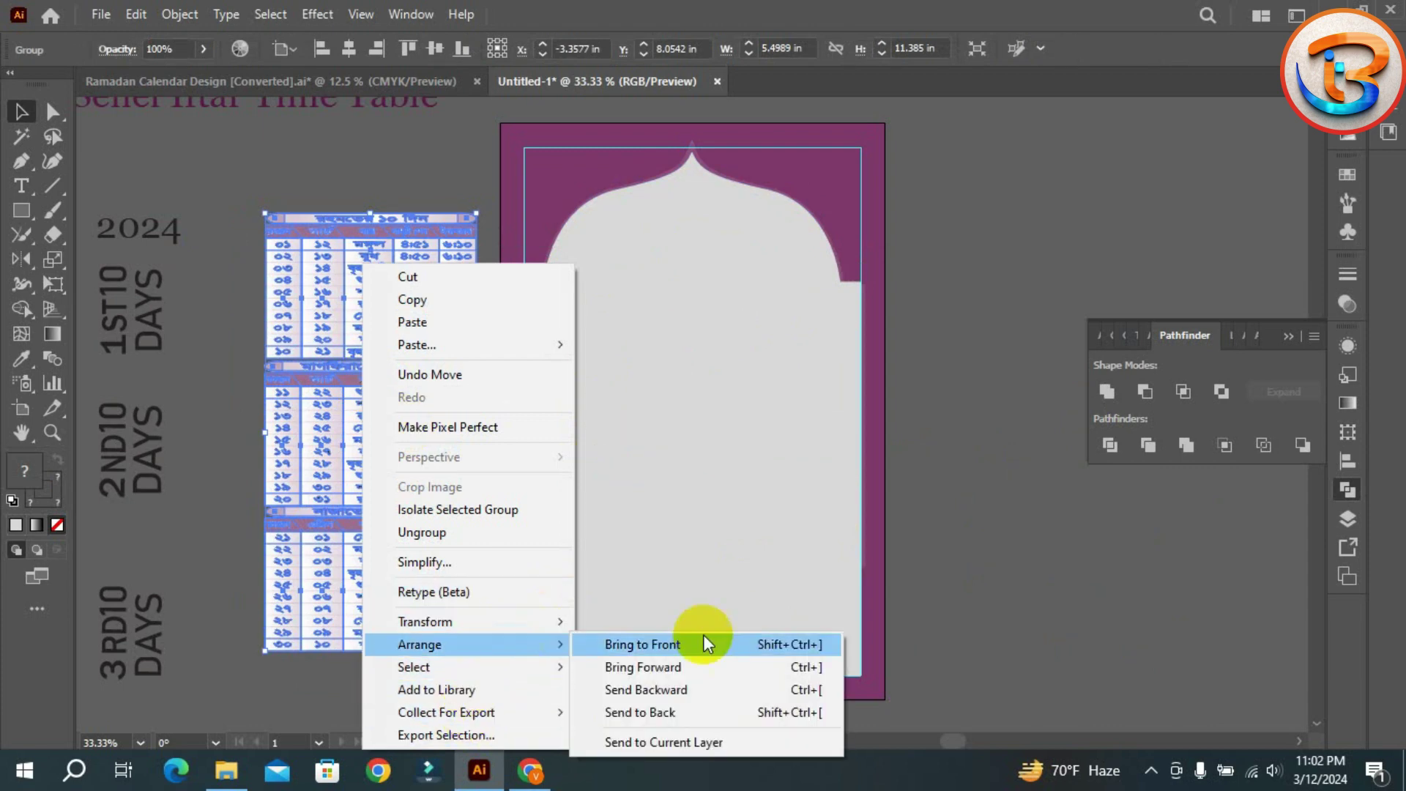
left_click(701, 644)
left_click_drag(324, 532, 671, 548)
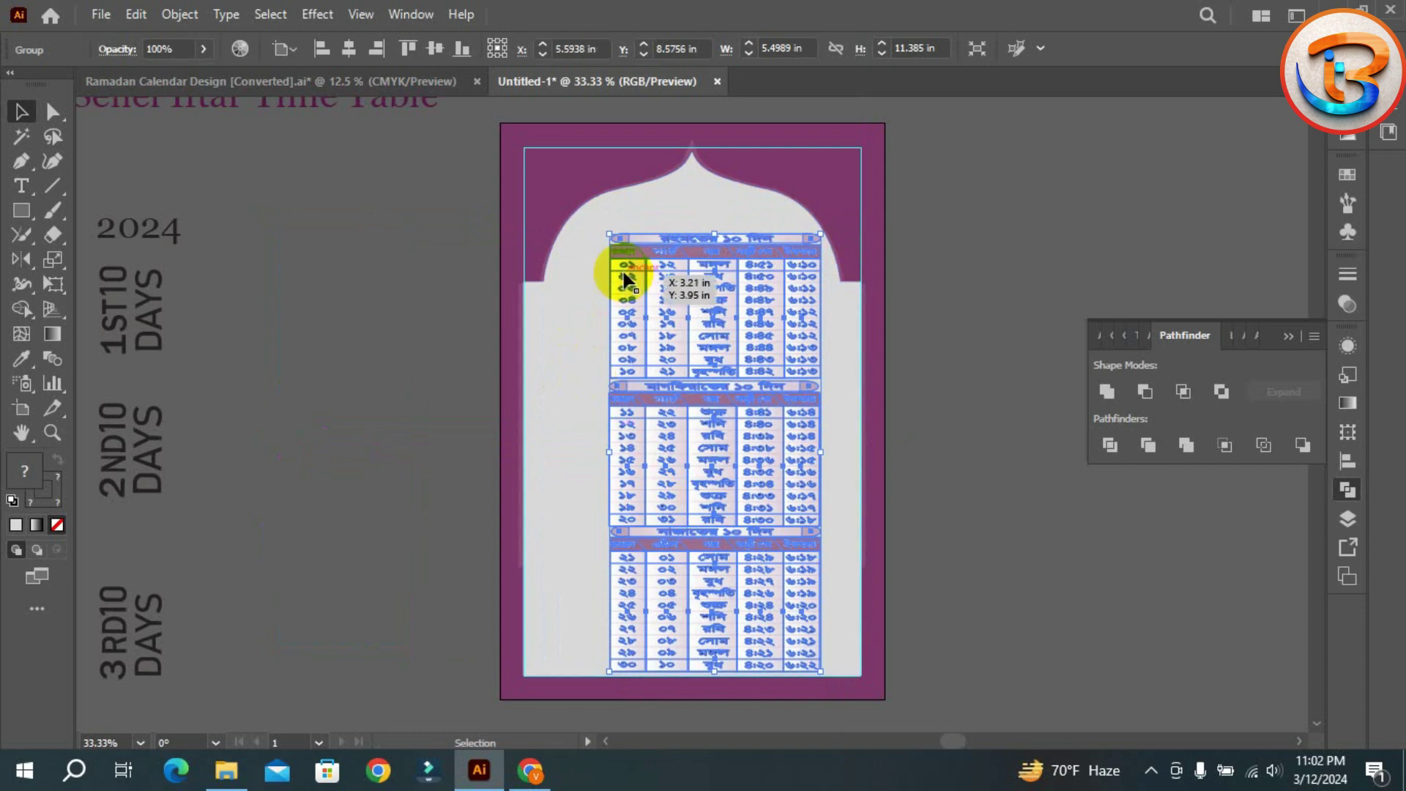
- Try scaling the timetable group down around its centre and undo the resize
mouse_move(610, 234)
left_mouse_down()
mouse_move(636, 265)
mouse_move(628, 253)
left_mouse_up()
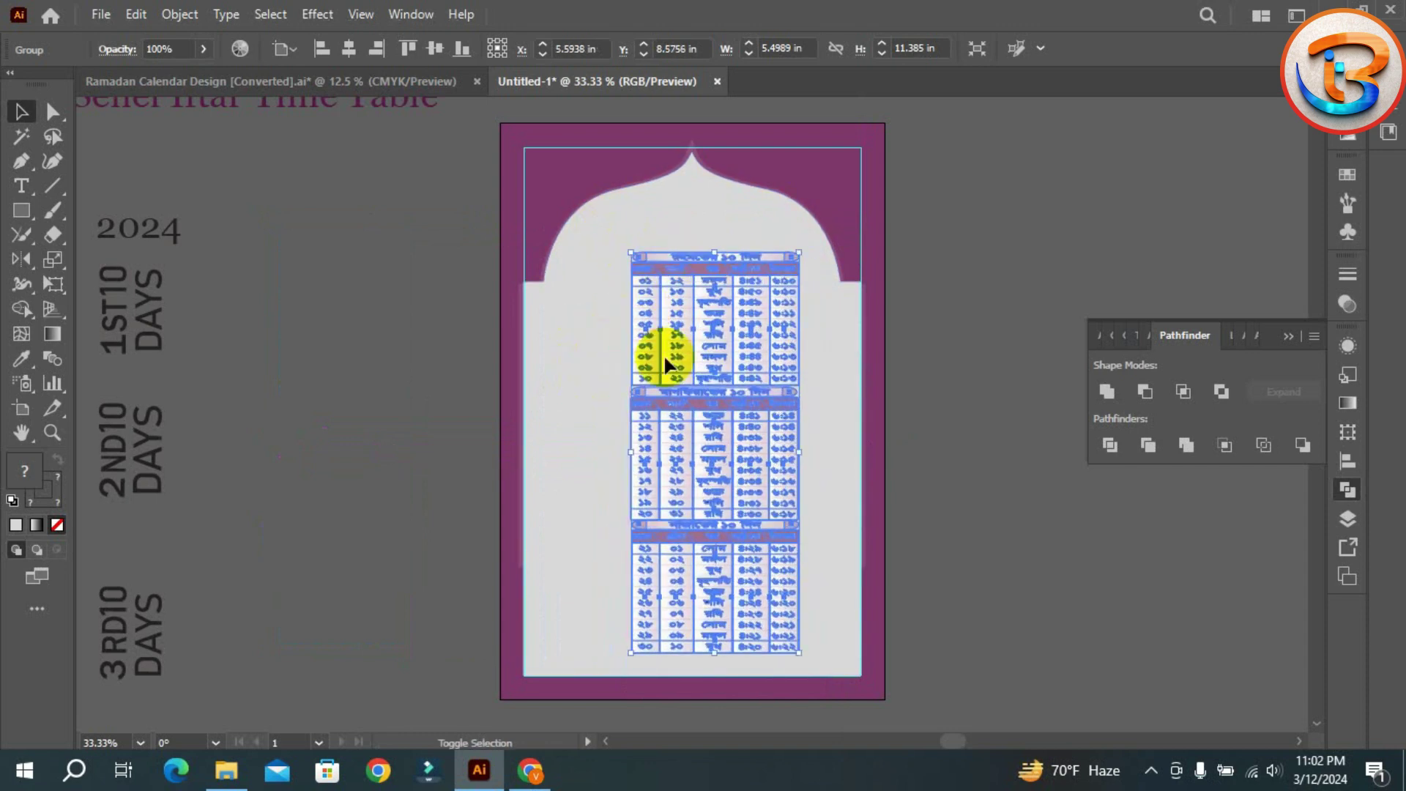
mouse_move(678, 381)
left_mouse_down()
mouse_move(709, 418)
mouse_move(691, 371)
mouse_move(692, 393)
left_mouse_up()
key("ctrl+z")
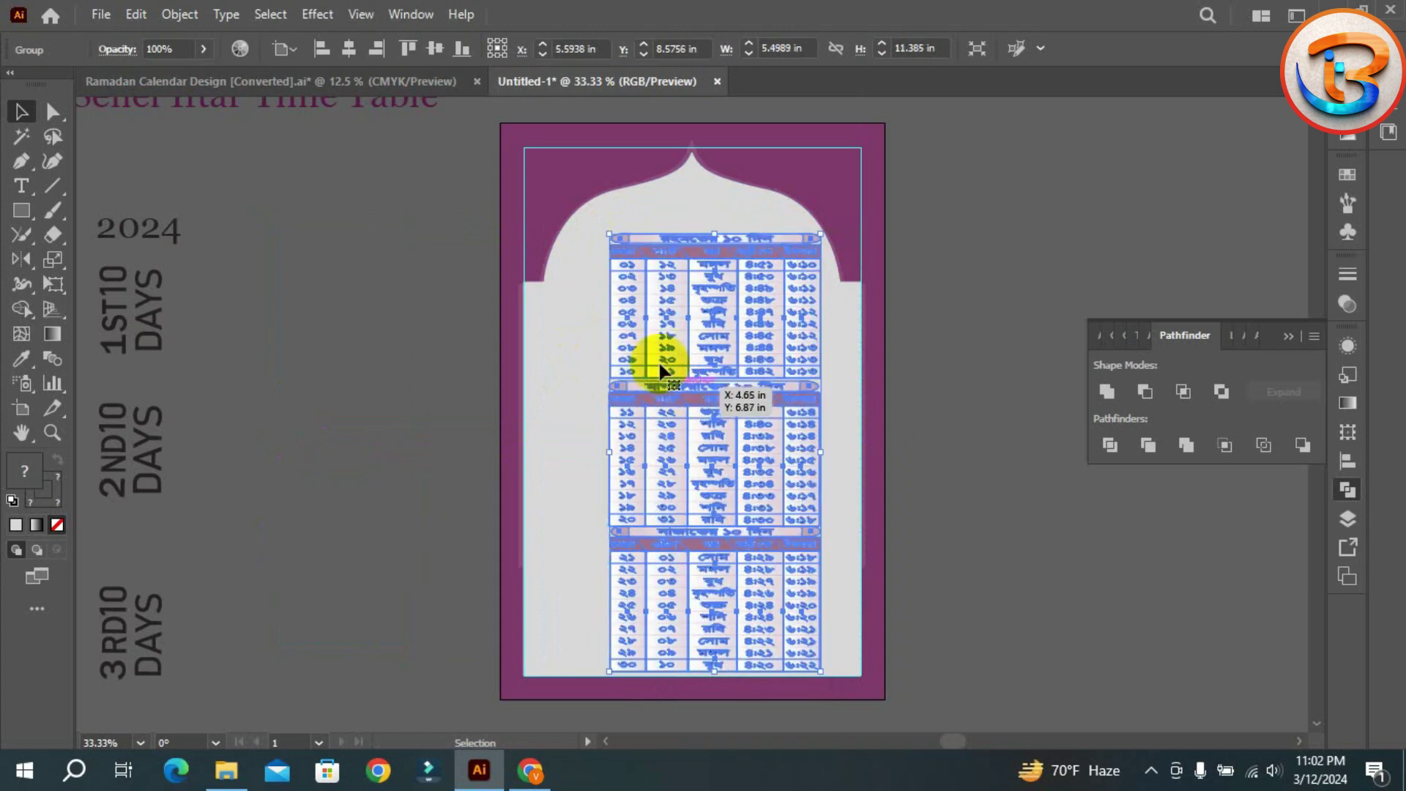
- Scale the timetable group down and place it in the lower right part of the arch panel, leaving room above it
mouse_move(609, 271)
left_mouse_down()
mouse_move(614, 242)
mouse_move(624, 267)
left_mouse_up()
left_click_drag(700, 380, 718, 399)
left_click(974, 310)
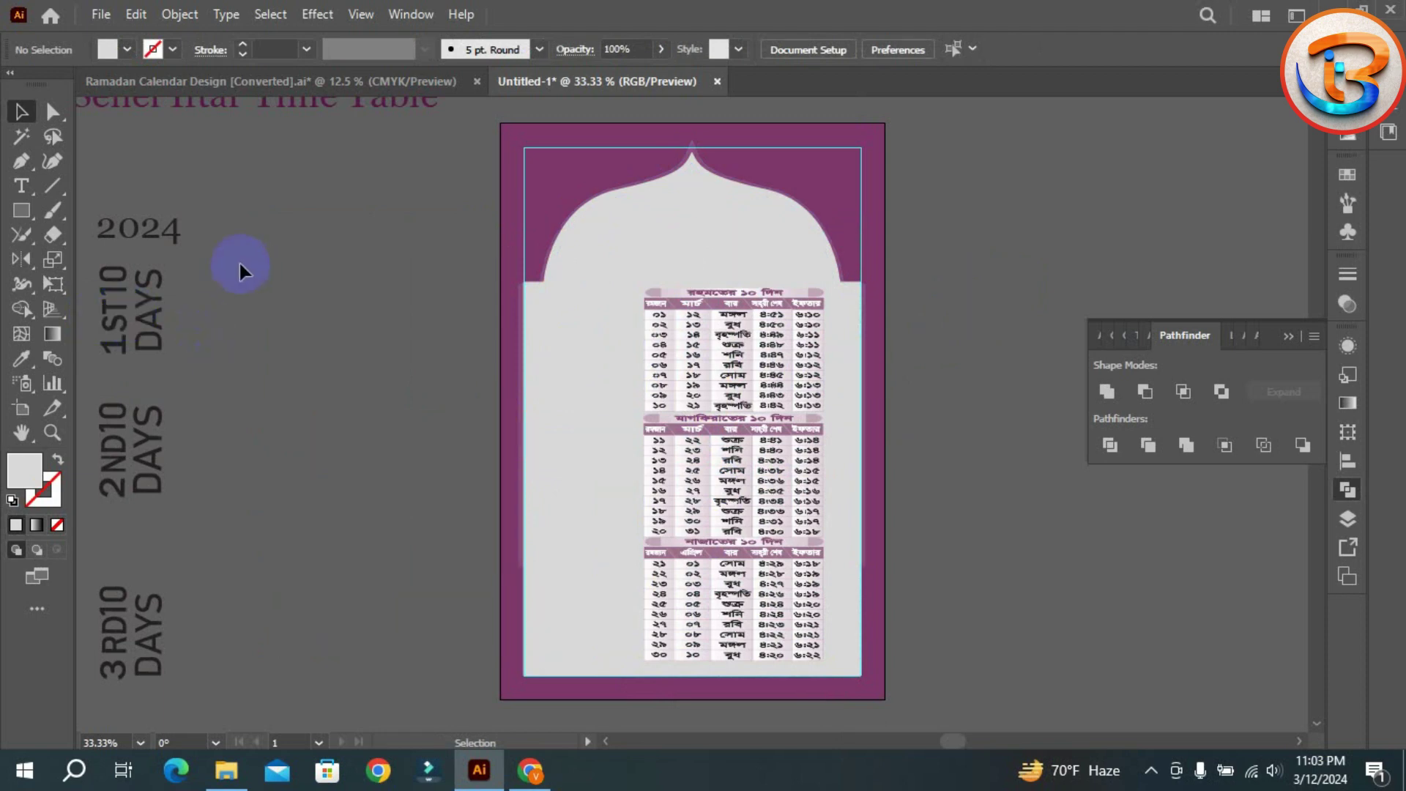
- Move the "Sehei Iftar Time Table" heading onto the arch panel, scale it to about 41 pt and place it above the timetable
left_click_drag(276, 213, 361, 380)
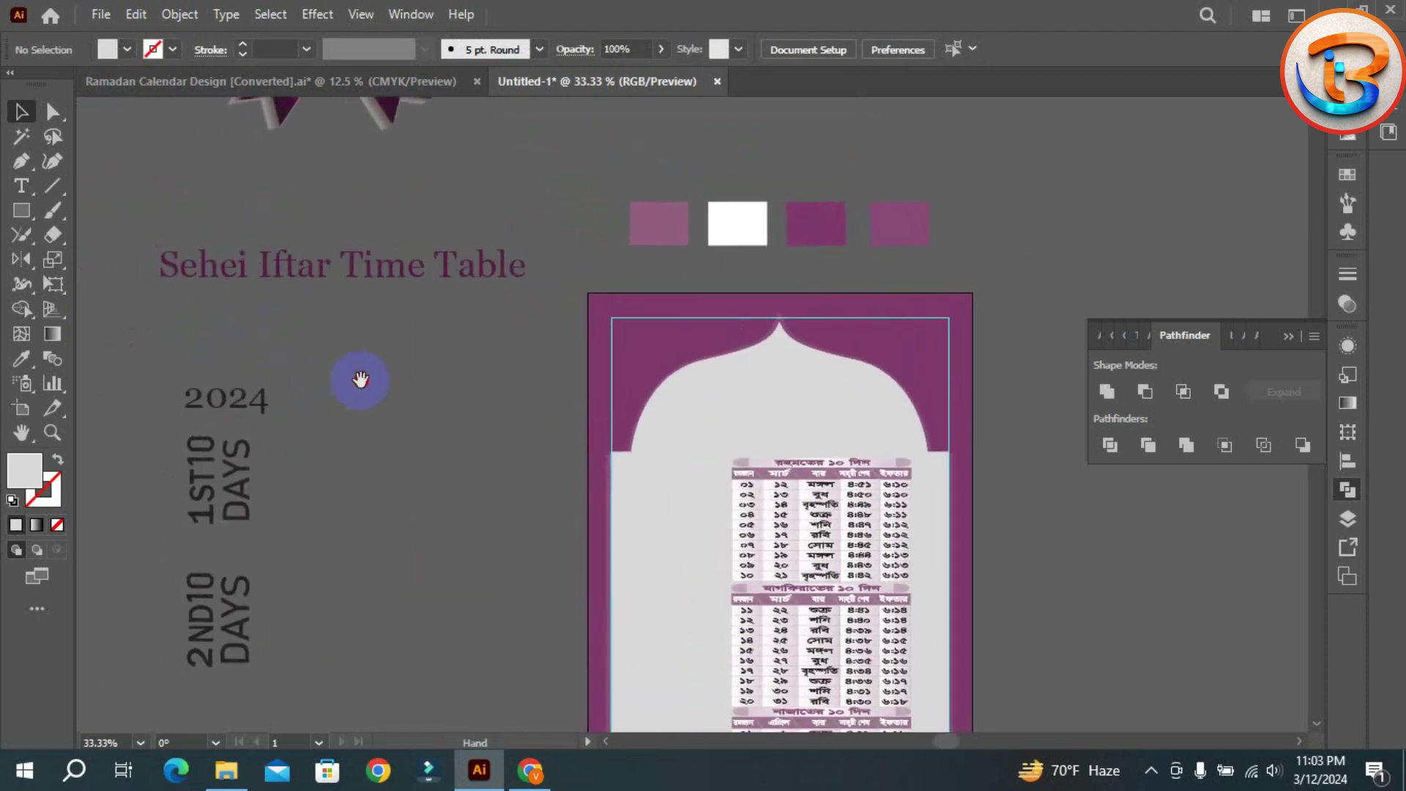
left_click_drag(112, 204, 503, 313)
left_click_drag(405, 274, 868, 428)
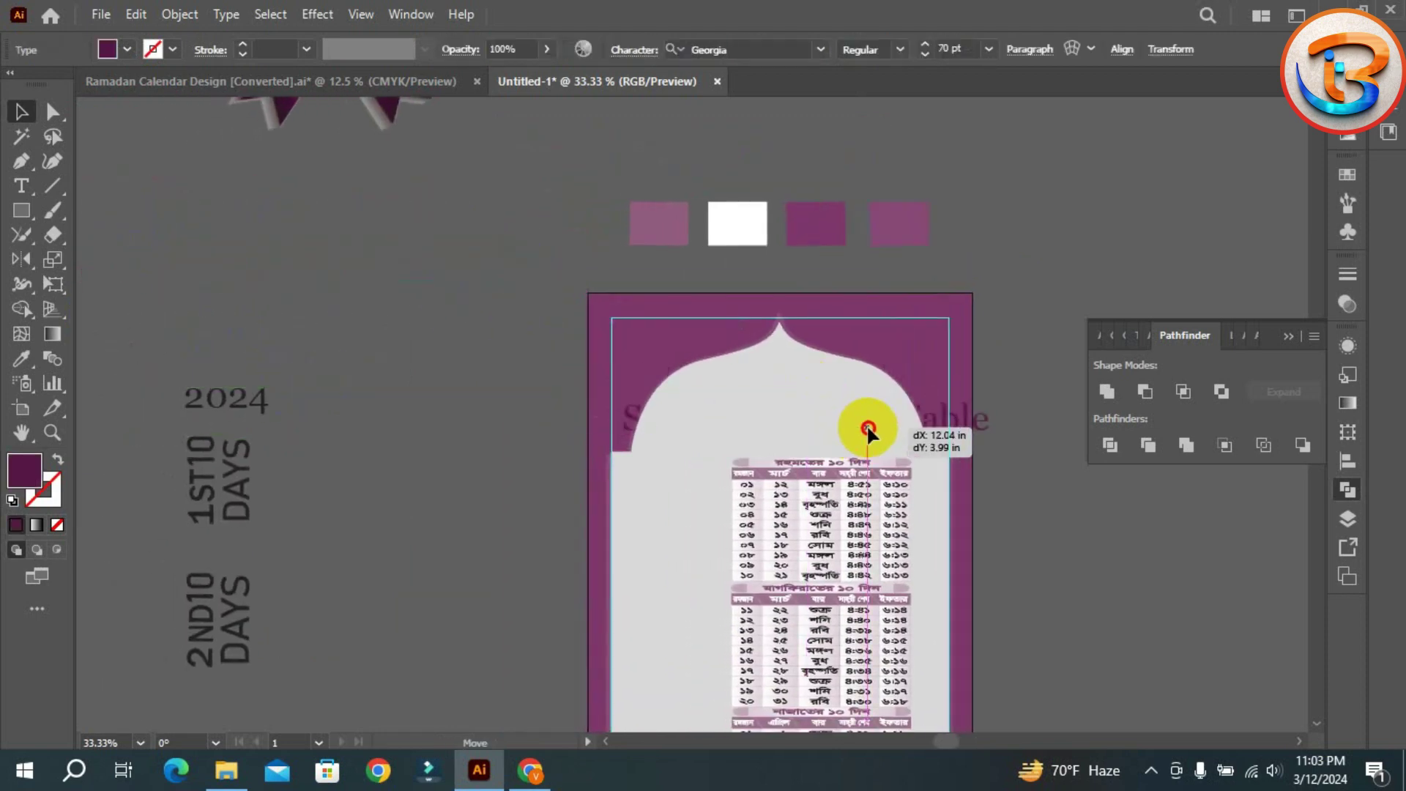
left_click_drag(868, 428, 836, 426)
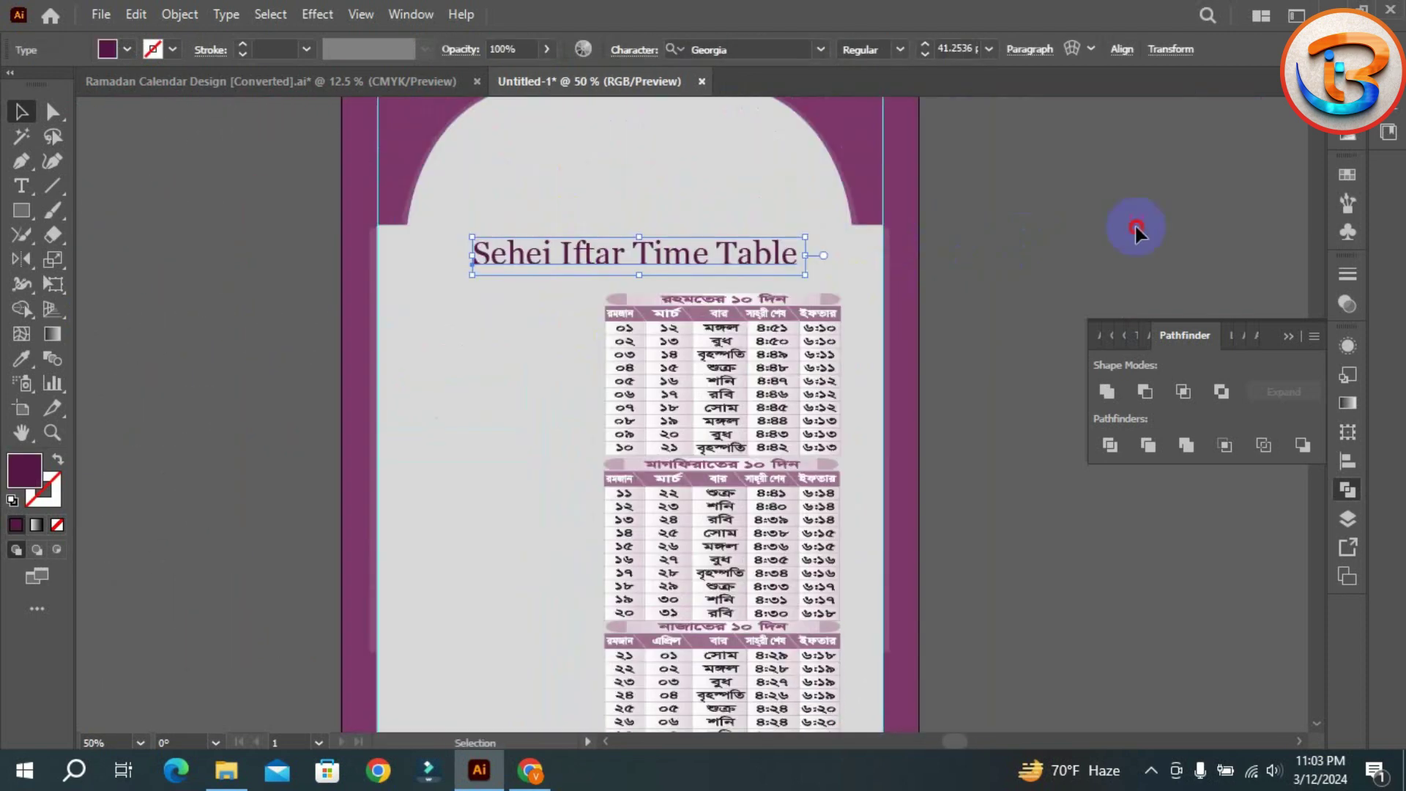
left_click(1138, 231)
left_click(562, 253)
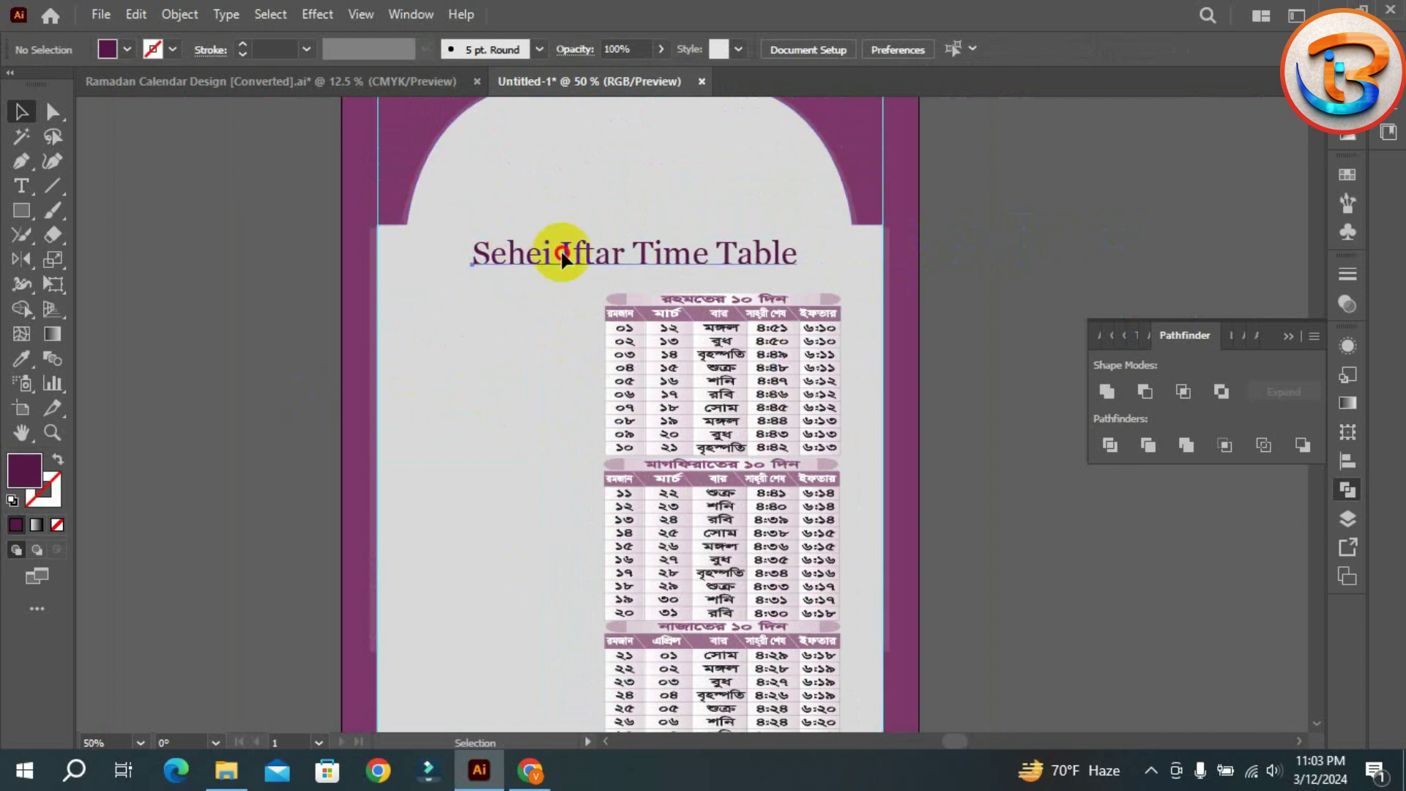
left_click_drag(561, 249, 561, 224)
left_click(1180, 157)
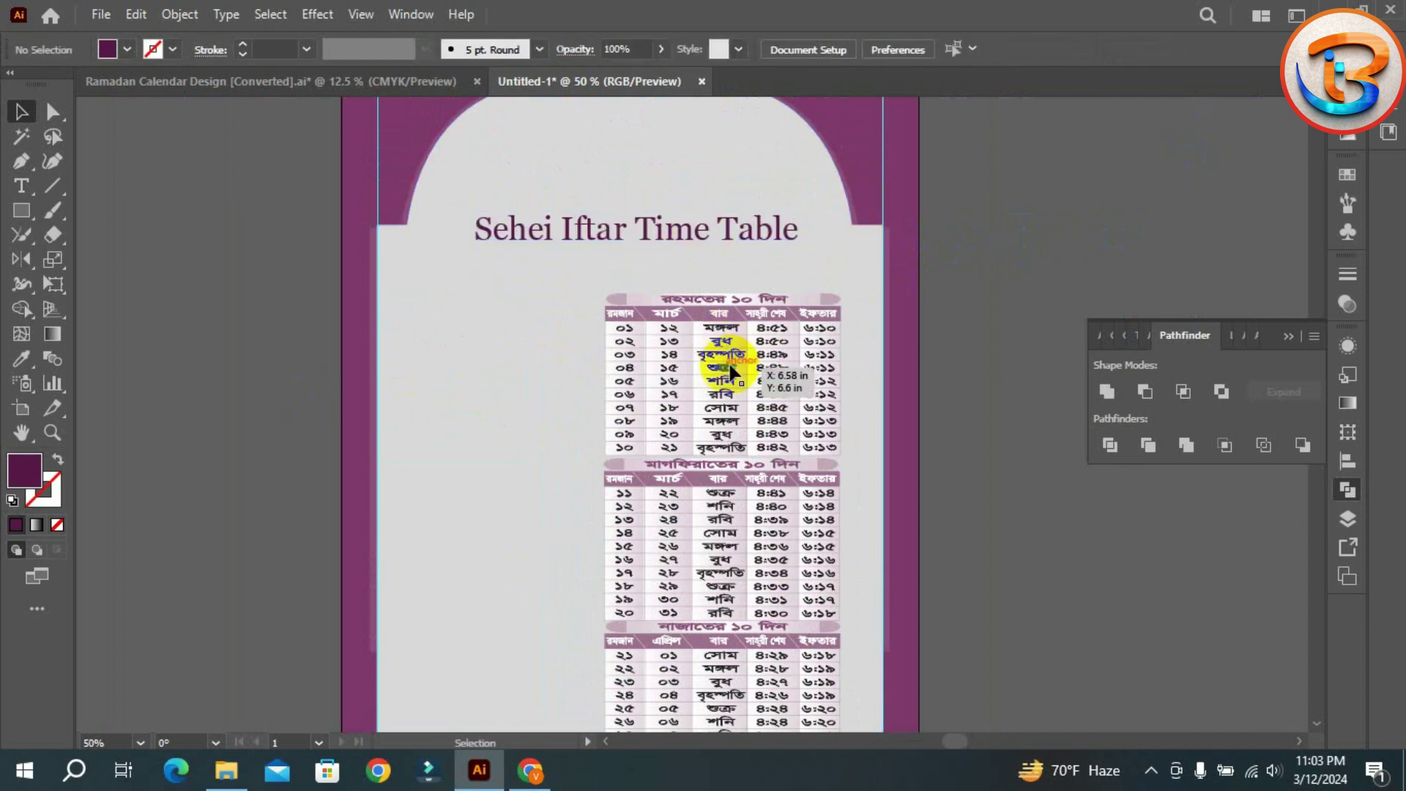
- Bring the Ramadan Kareem badge image to the front and move it to the artboard's upper left corner
key("ctrl+minus")
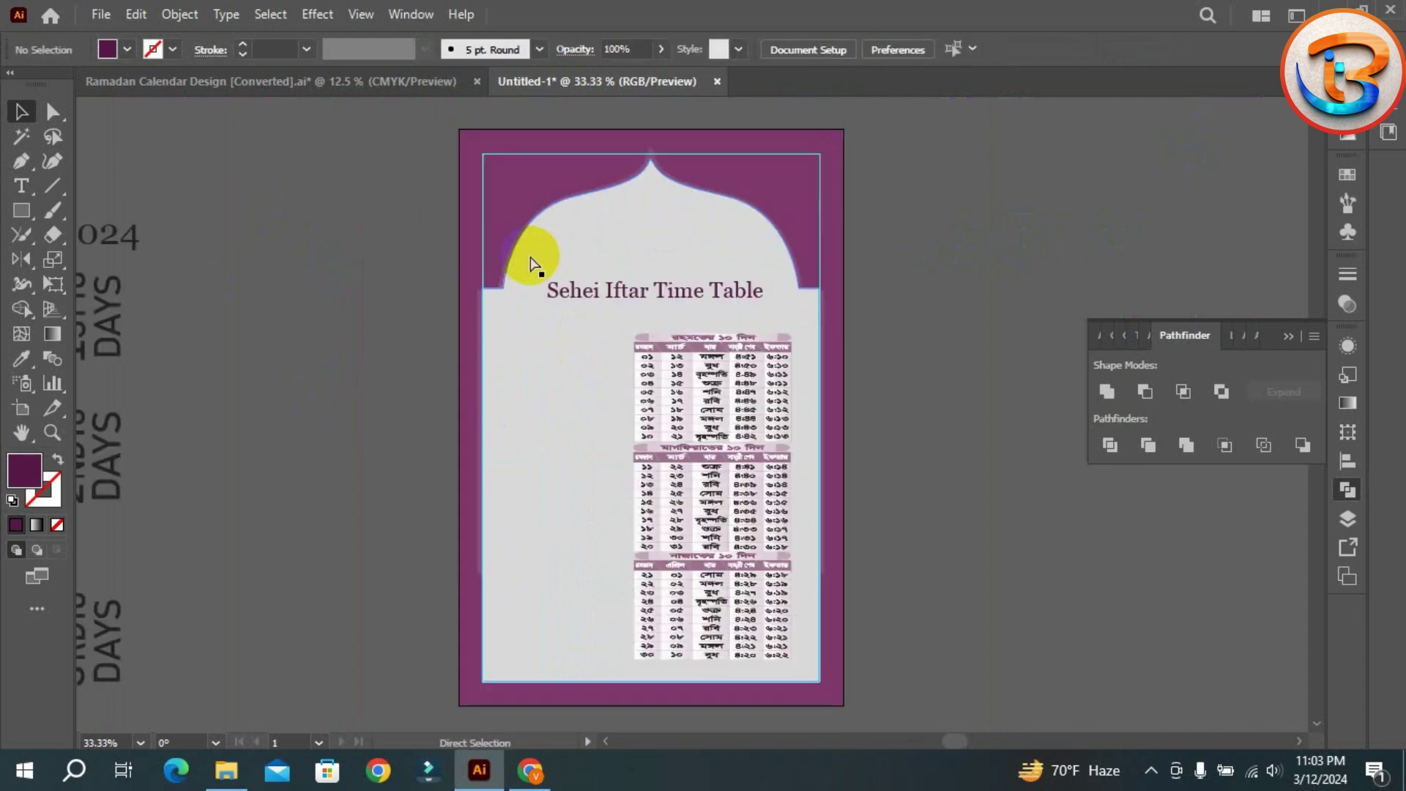
key("ctrl+minus")
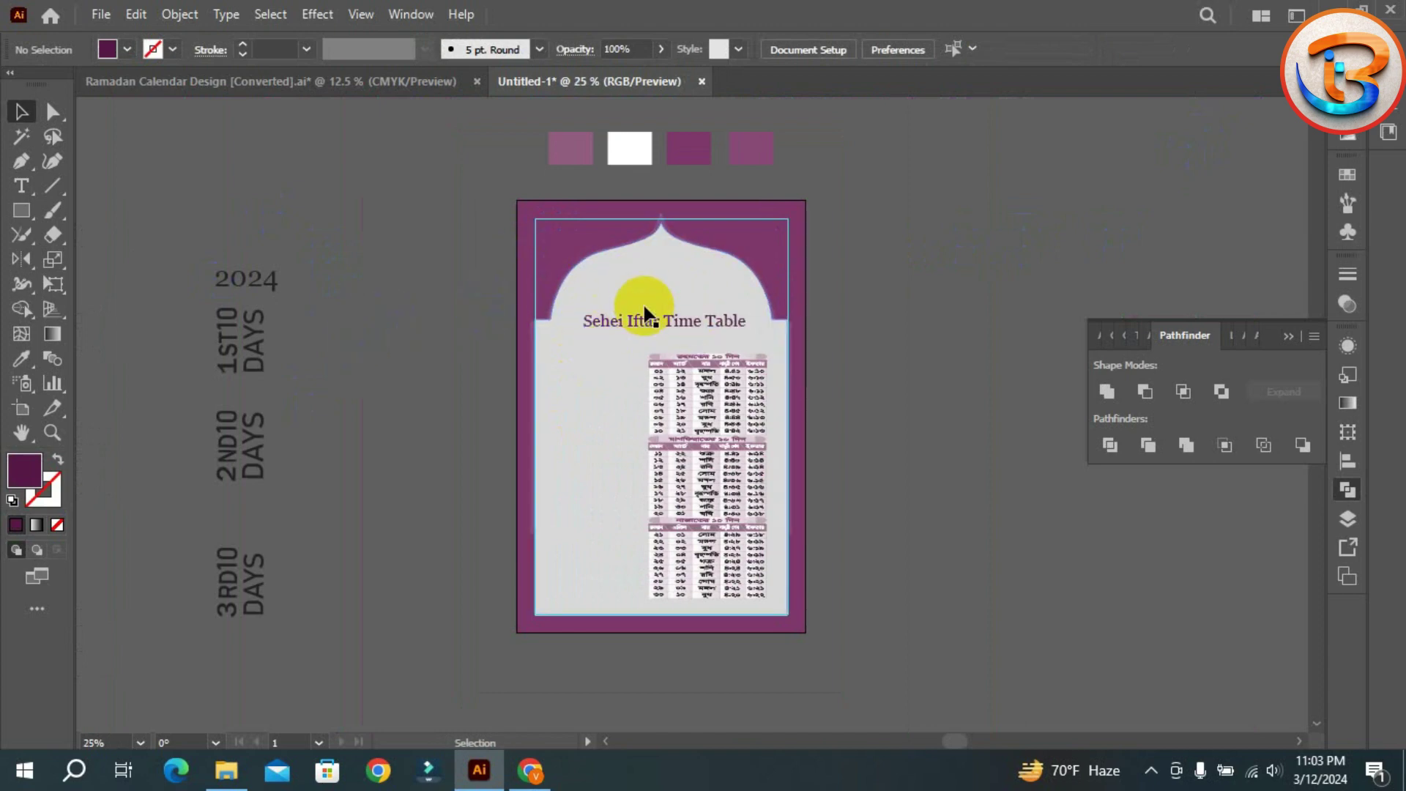
scroll(578, 282, "up", 5)
left_click_drag(323, 171, 347, 258)
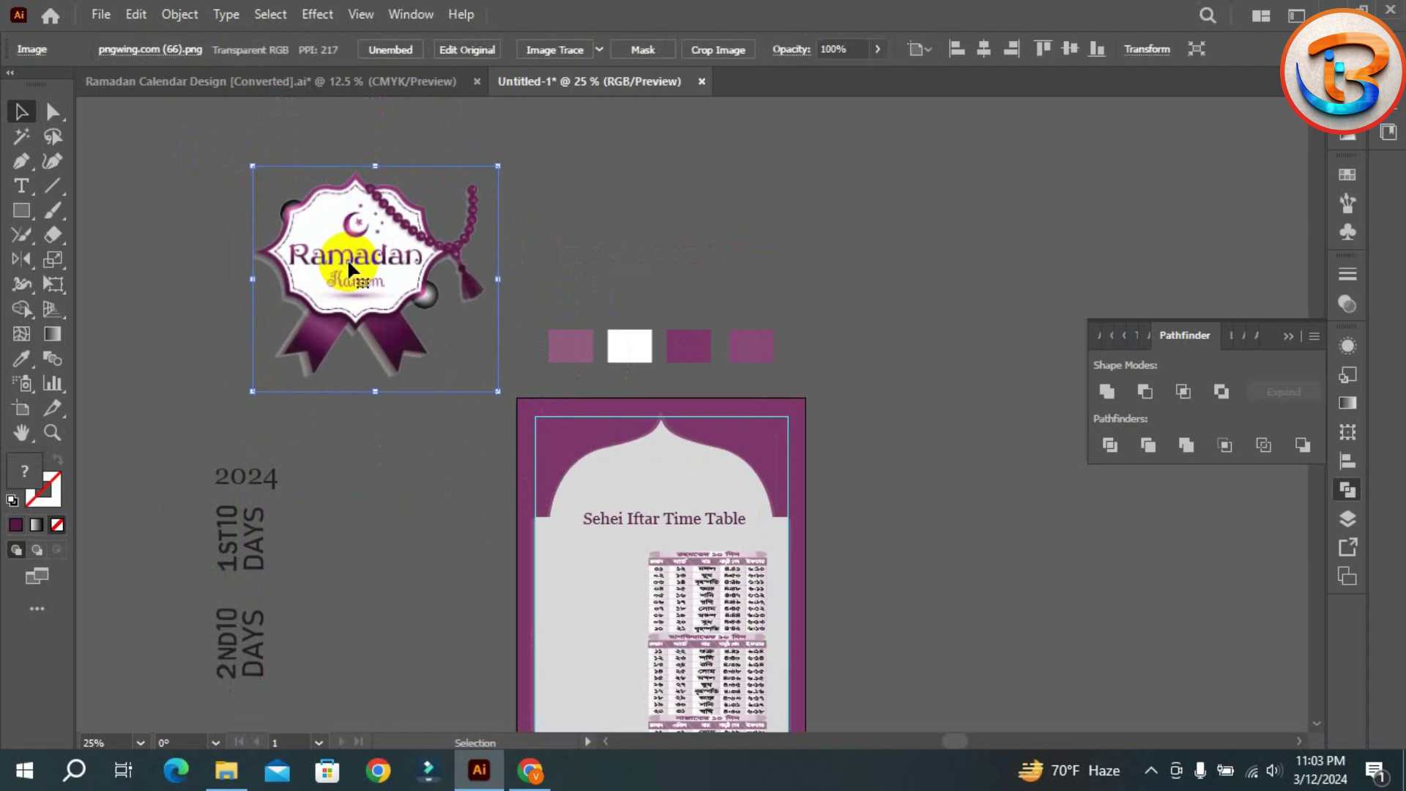
right_click(347, 258)
mouse_move(409, 564)
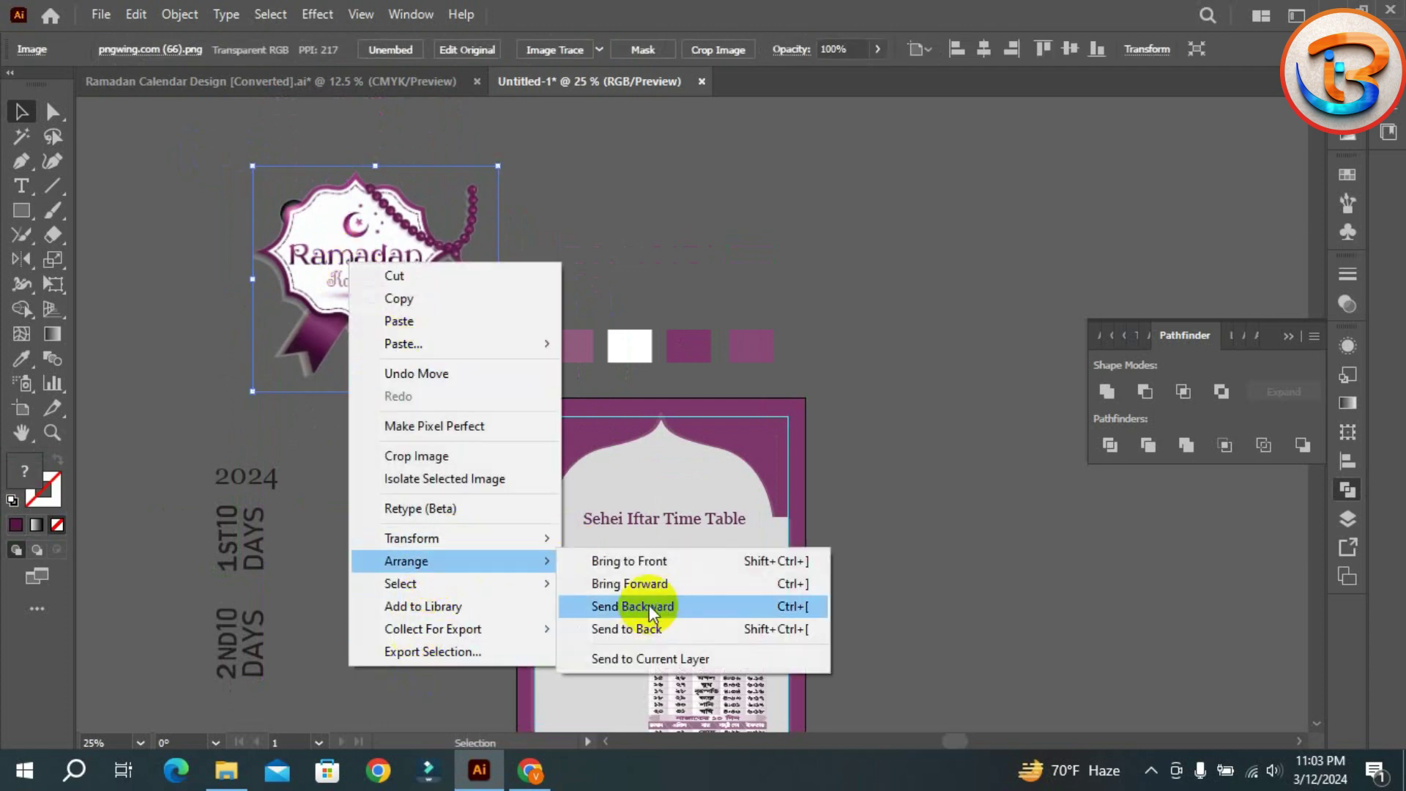
left_click(657, 562)
left_click_drag(342, 311, 422, 471)
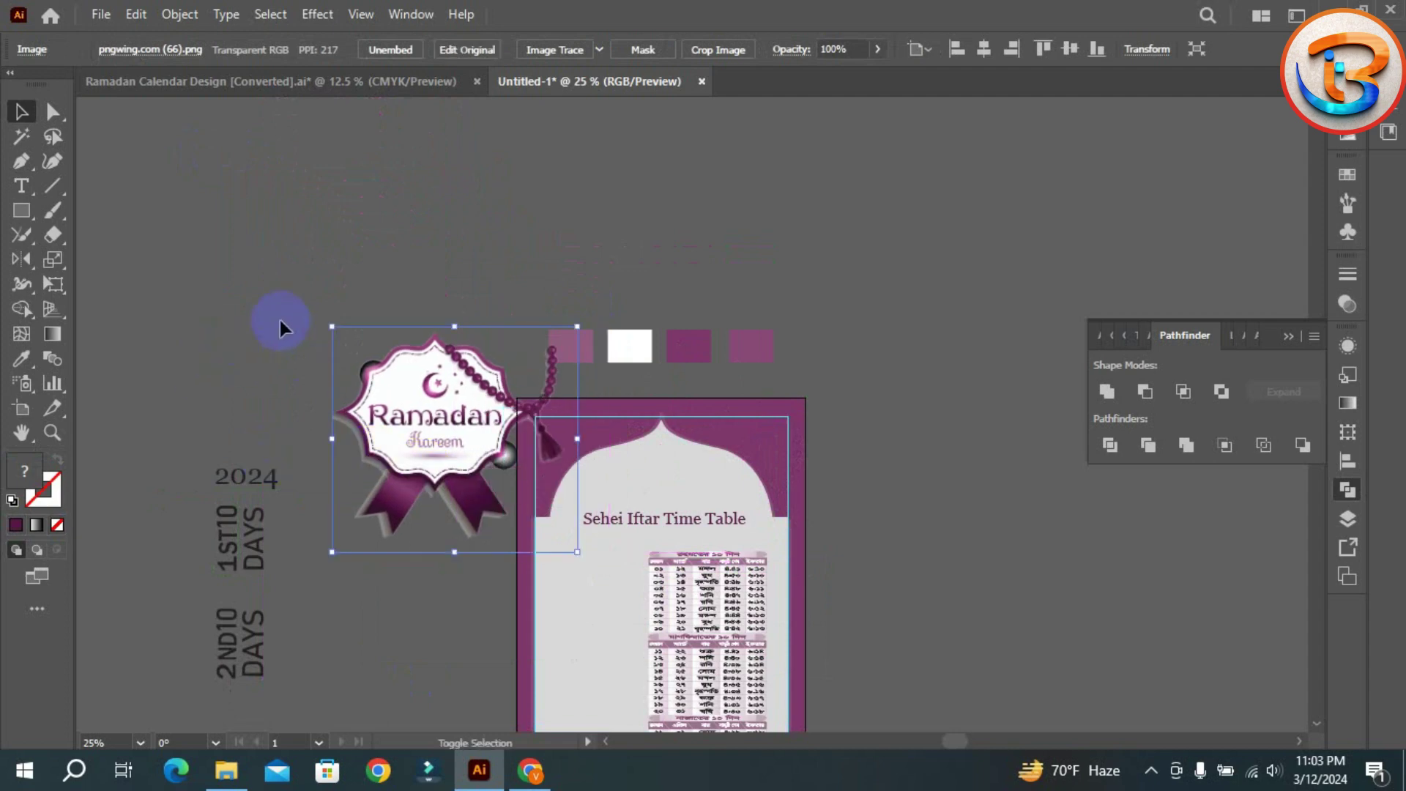
- Scale the Ramadan Kareem badge down, place it over the arch's upper left curve above the heading, and deselect it
left_click_drag(332, 324, 393, 360)
left_click_drag(458, 412, 597, 475)
key("ctrl+equal")
key("ctrl+equal")
key("ctrl+equal")
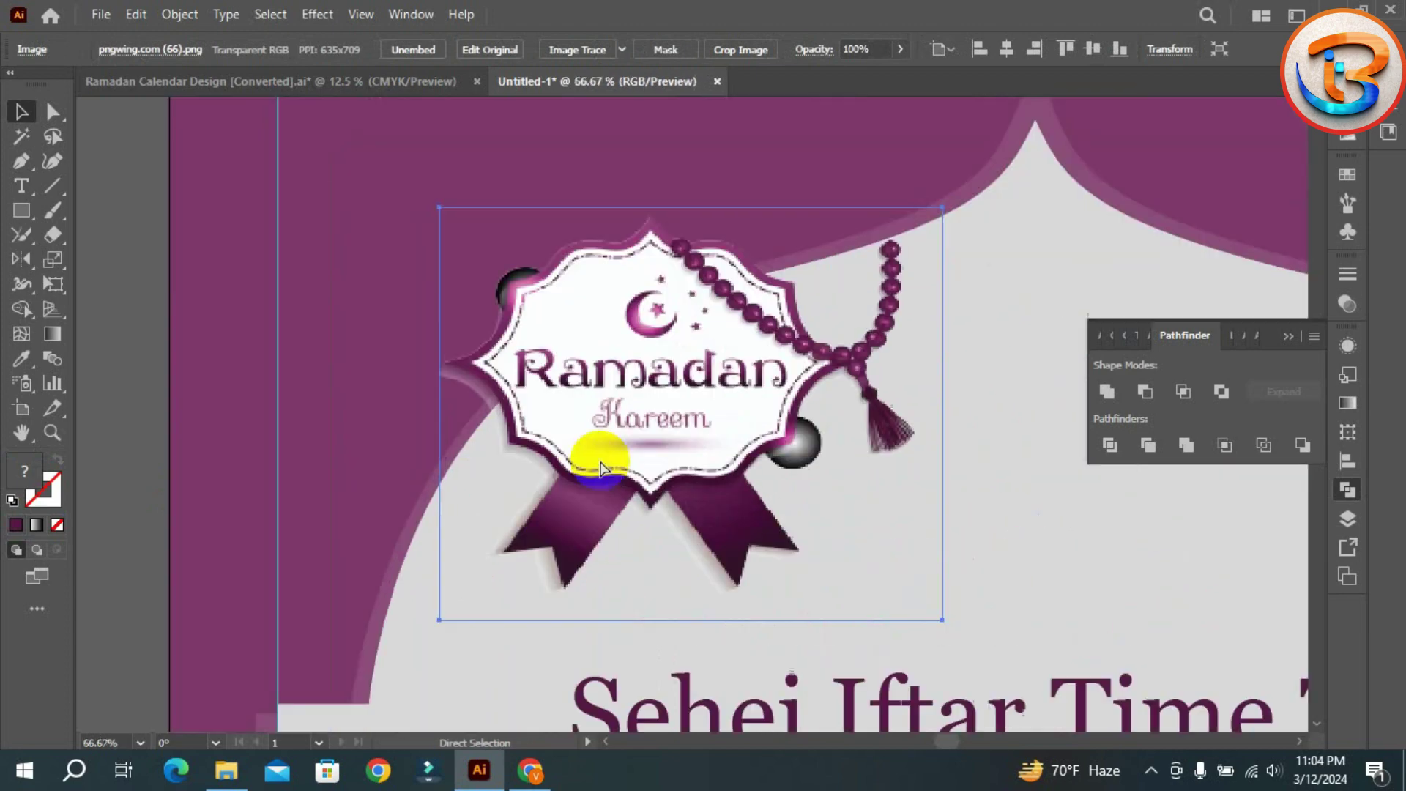
key("ctrl+minus")
key("ctrl+minus")
key("ctrl+minus")
key("ctrl+minus")
left_click(367, 367)
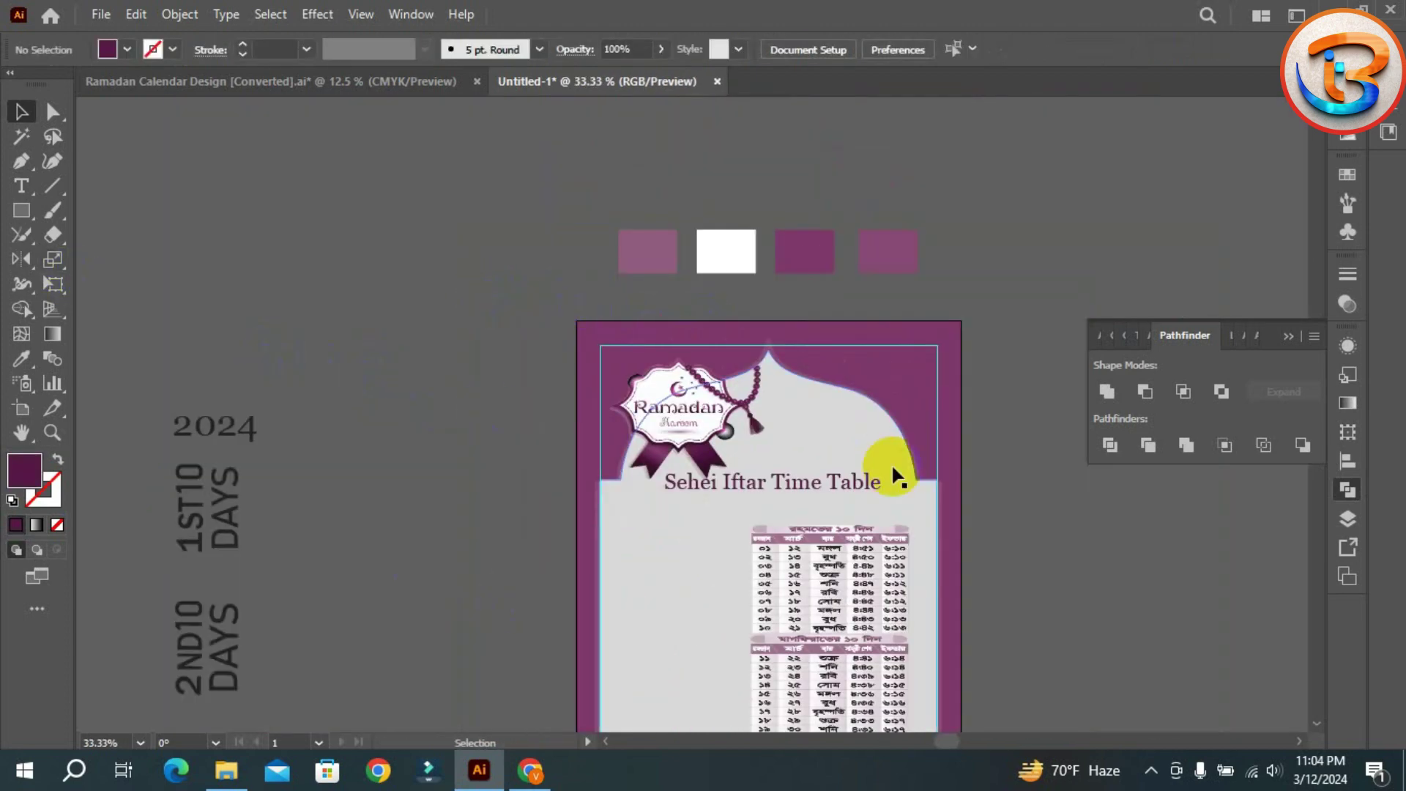
- Nudge the "Sehei Iftar Time Table" heading slightly down, away from the badge ribbons, and deselect it
mouse_move(802, 480)
left_mouse_down()
mouse_move(779, 489)
mouse_move(799, 469)
left_mouse_up()
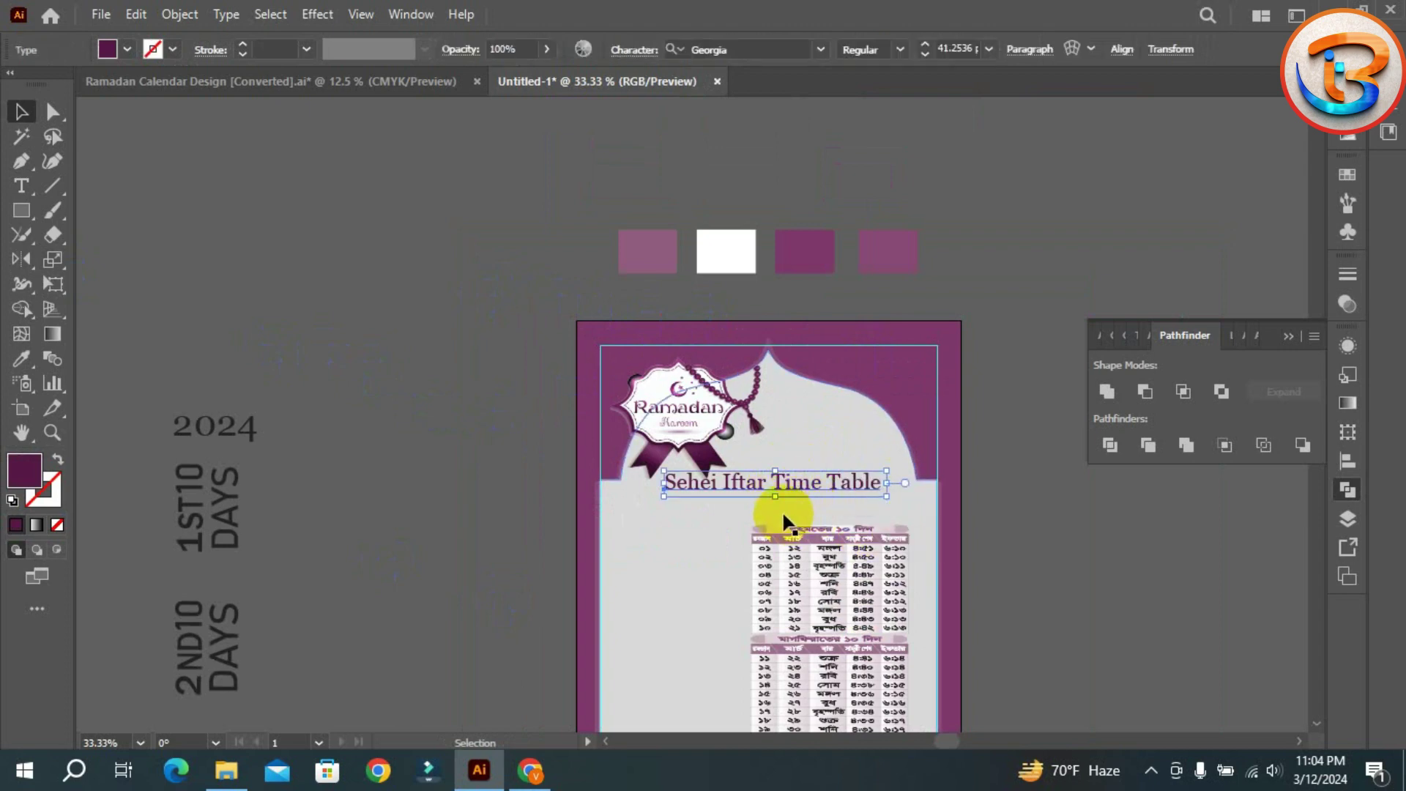
key("Down")
key("Down")
key("Down")
key("Down")
key("Down")
key("Down")
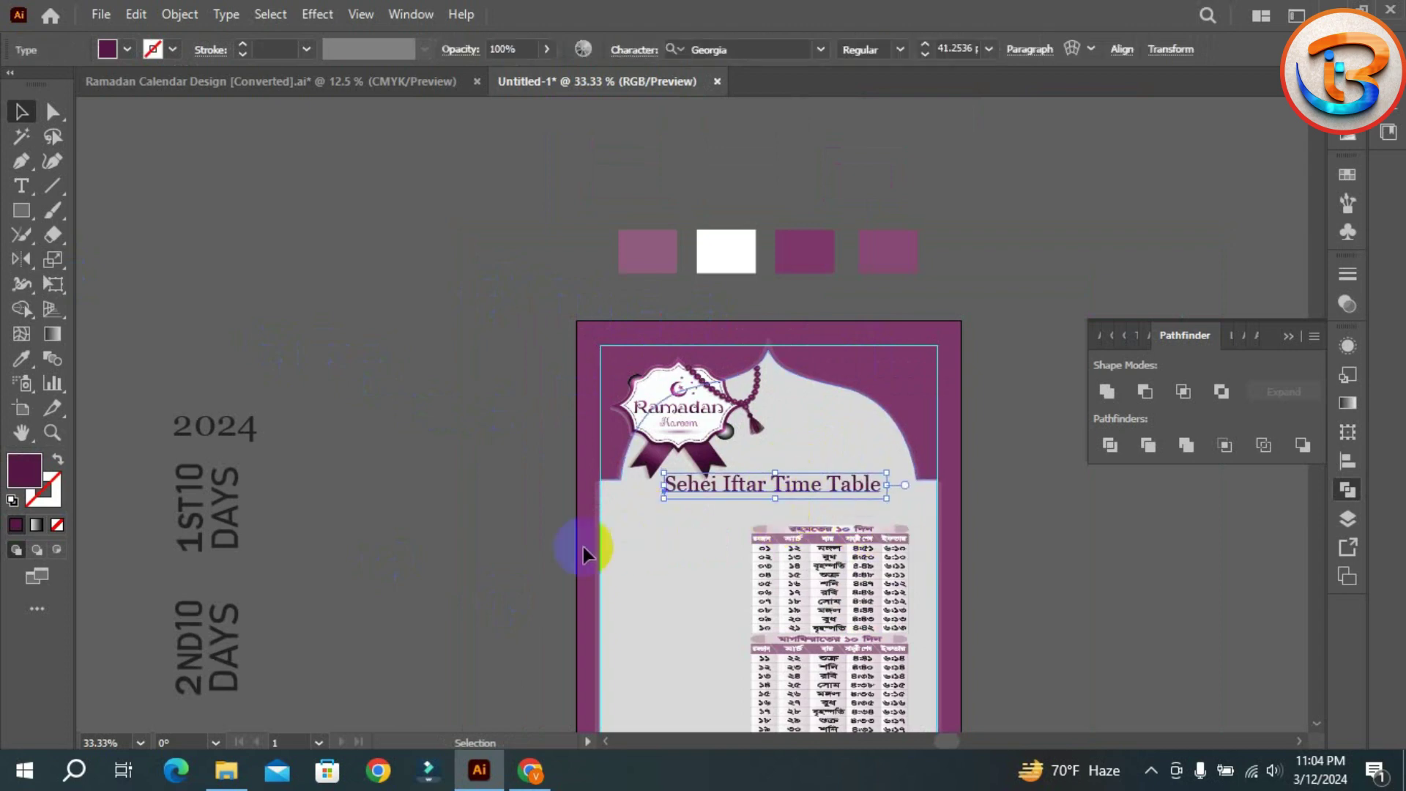
left_click(583, 546)
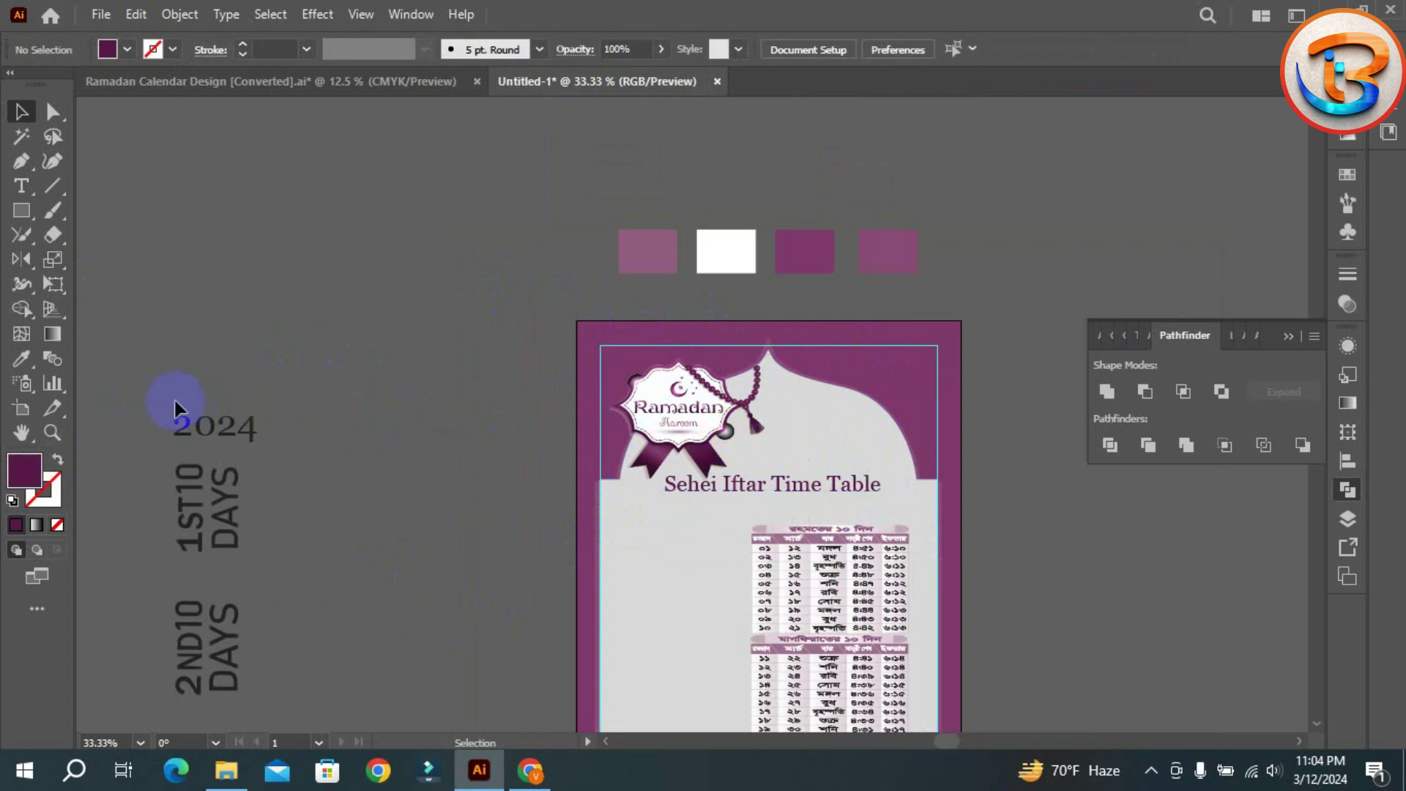
- Move the "2024" text onto the arch panel just below the heading and bring it to the front
left_click(179, 423)
left_click_drag(188, 425, 748, 520)
right_click(741, 517)
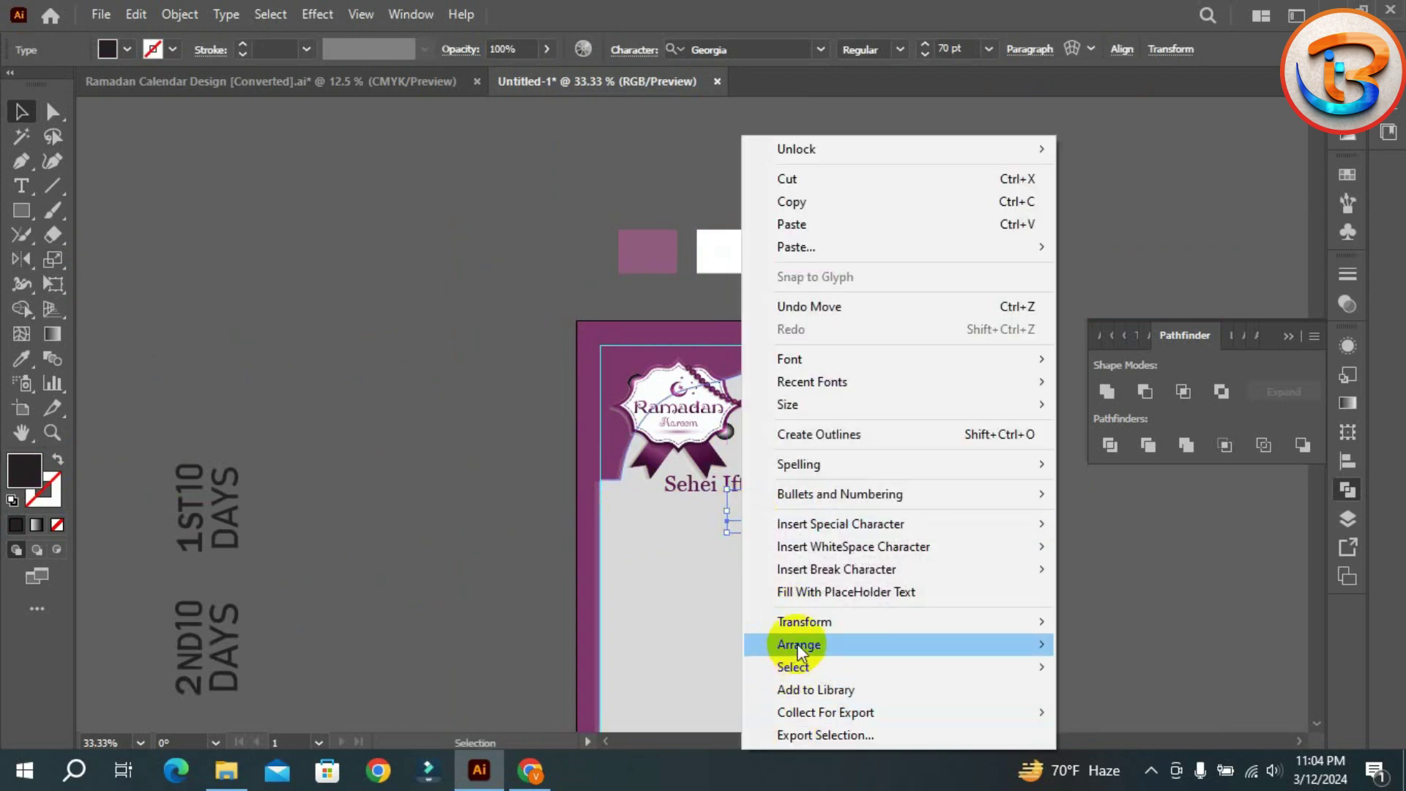
mouse_move(794, 646)
left_click(1121, 644)
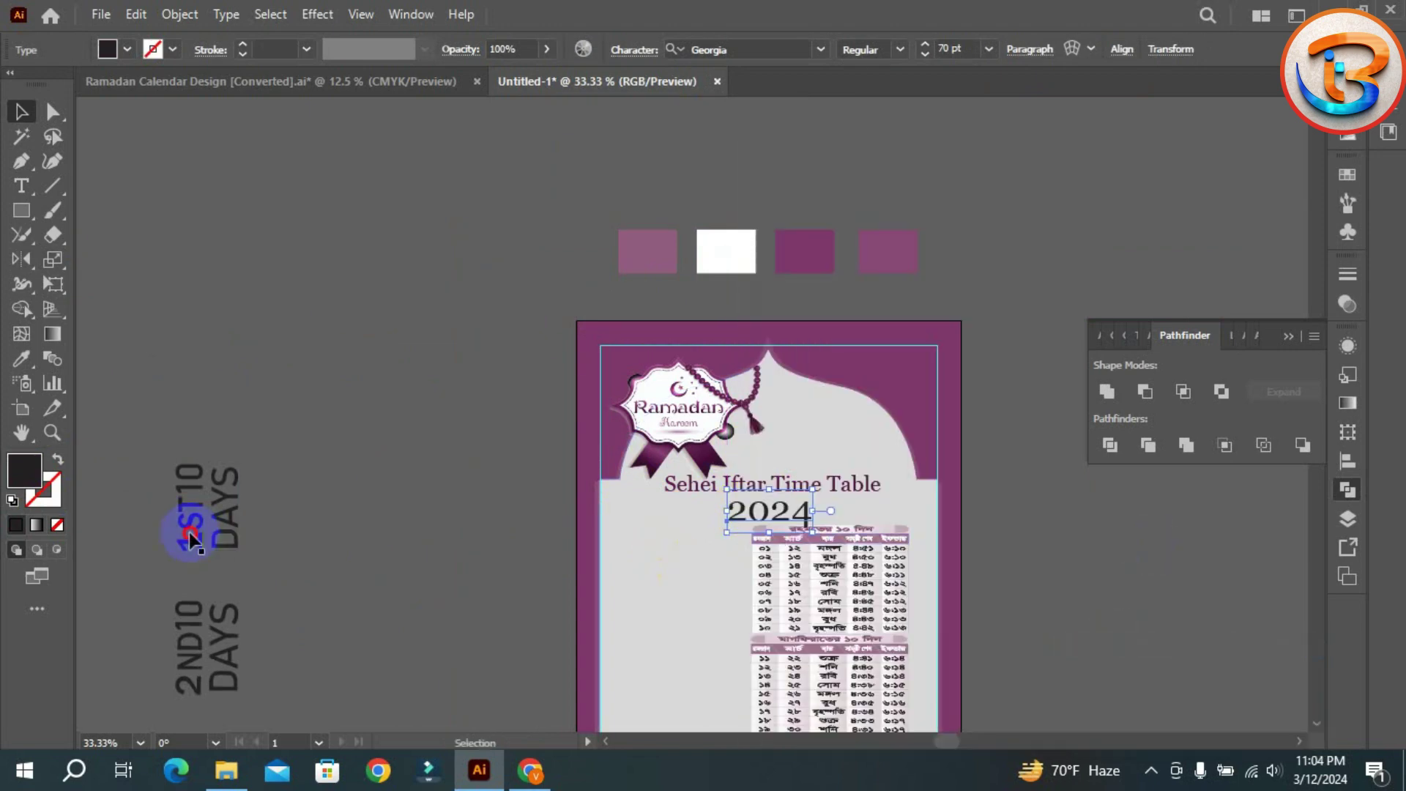
left_click(301, 502)
- Move the "2024" text above the heading, to the right of the badge and just below the bead tassel
left_click_drag(753, 516, 758, 462)
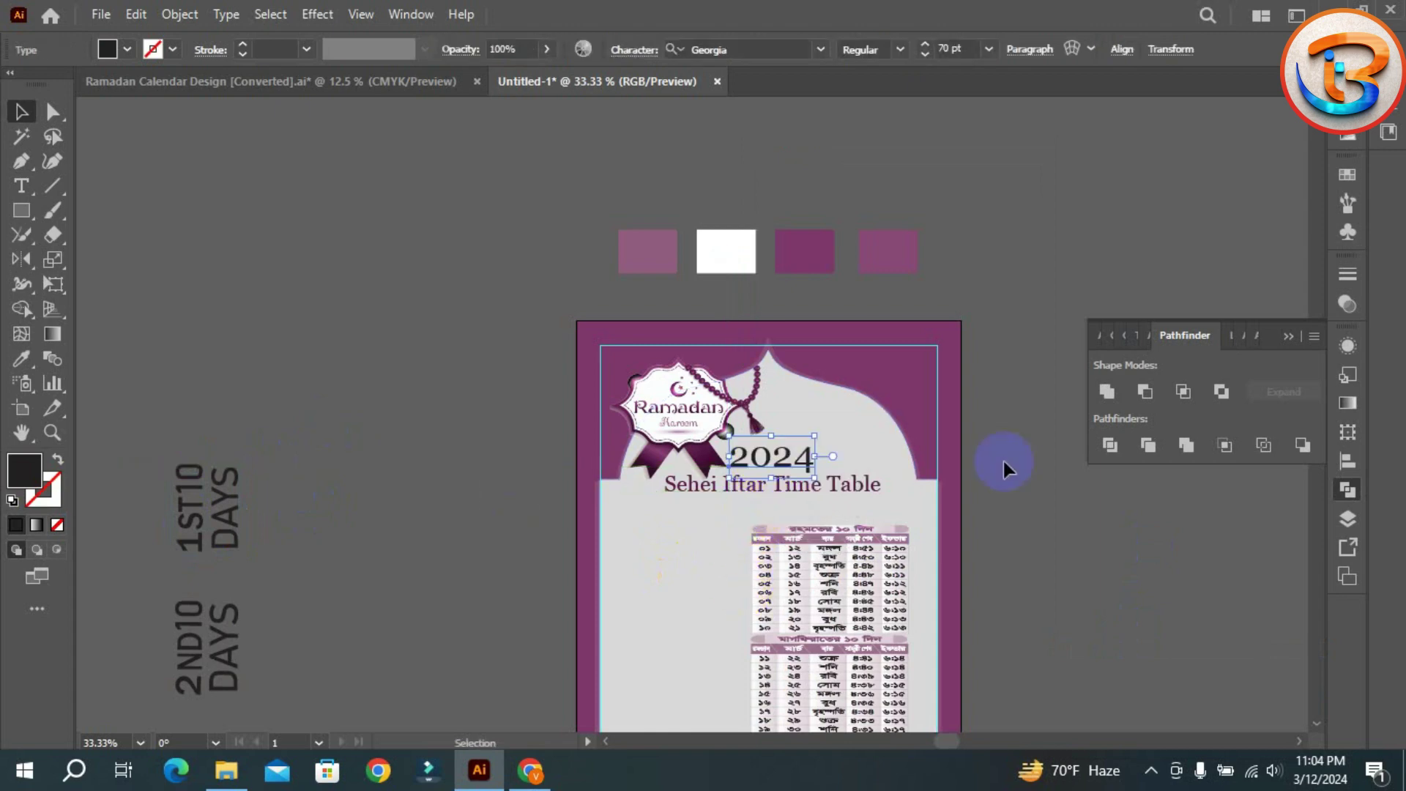
left_click(1020, 472)
key("ctrl+plus")
key("ctrl+plus")
key("ctrl+plus")
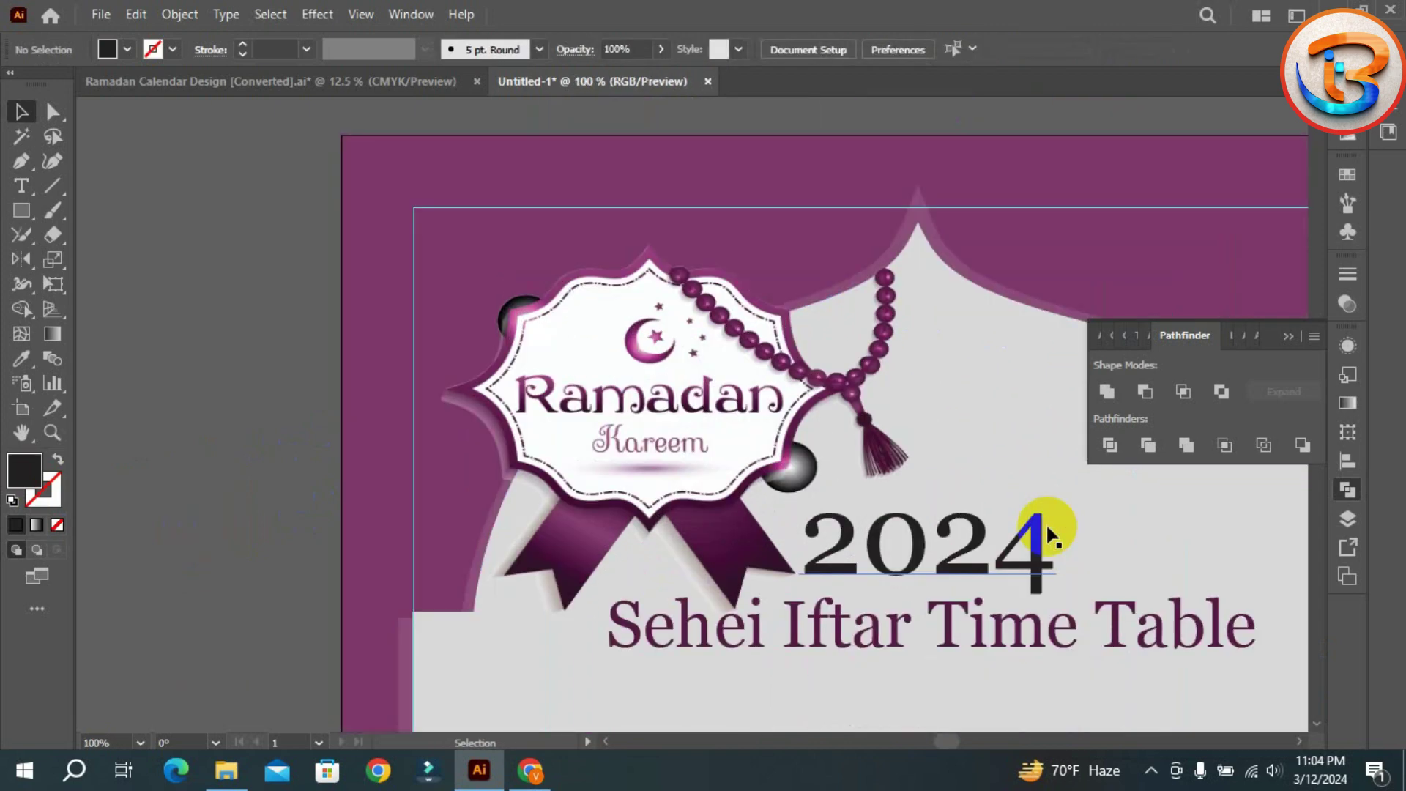
left_click_drag(967, 555, 972, 534)
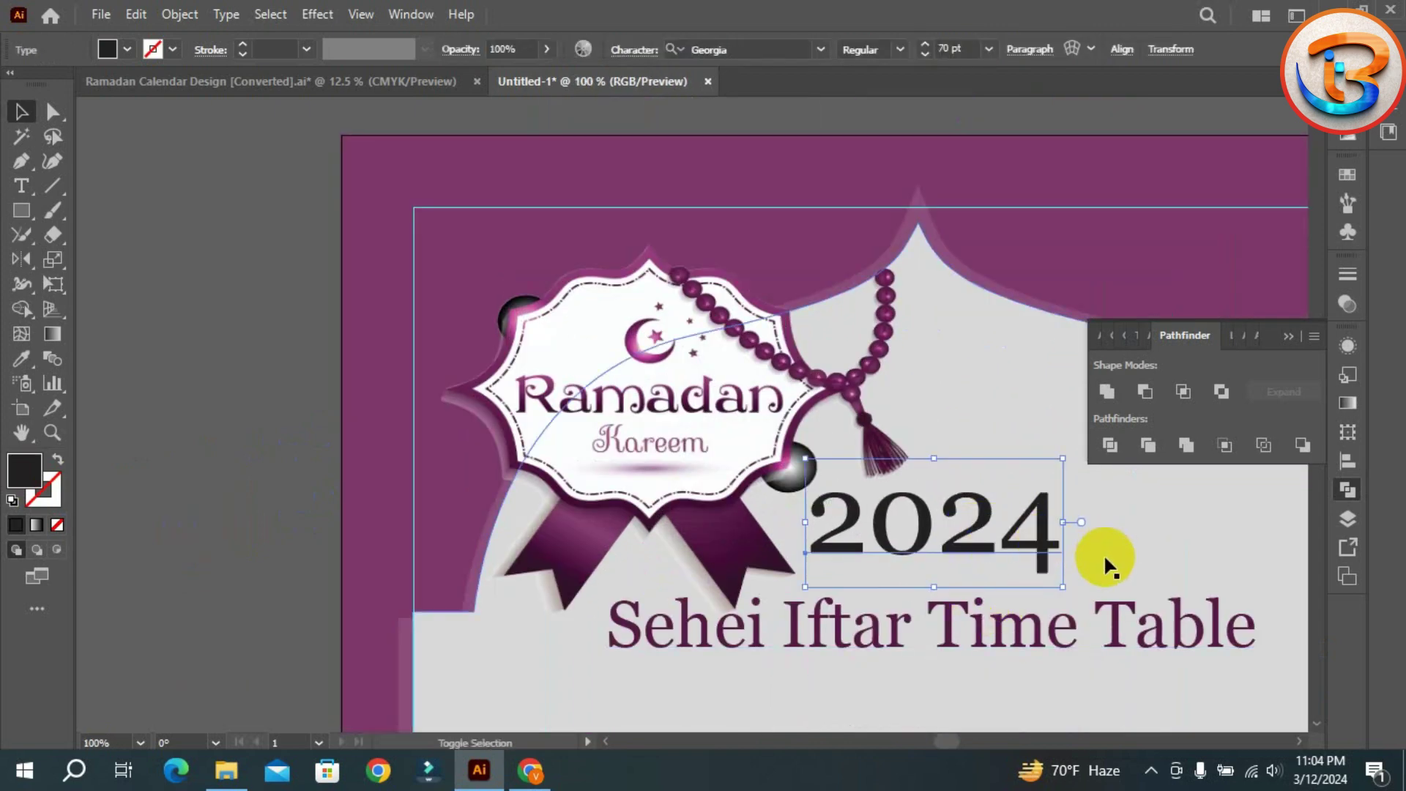
- Enlarge the "2024" text to about 88 pt, place it just above the "Sehei Iftar Time Table" heading, and deselect it
left_click_drag(1062, 587, 1147, 630)
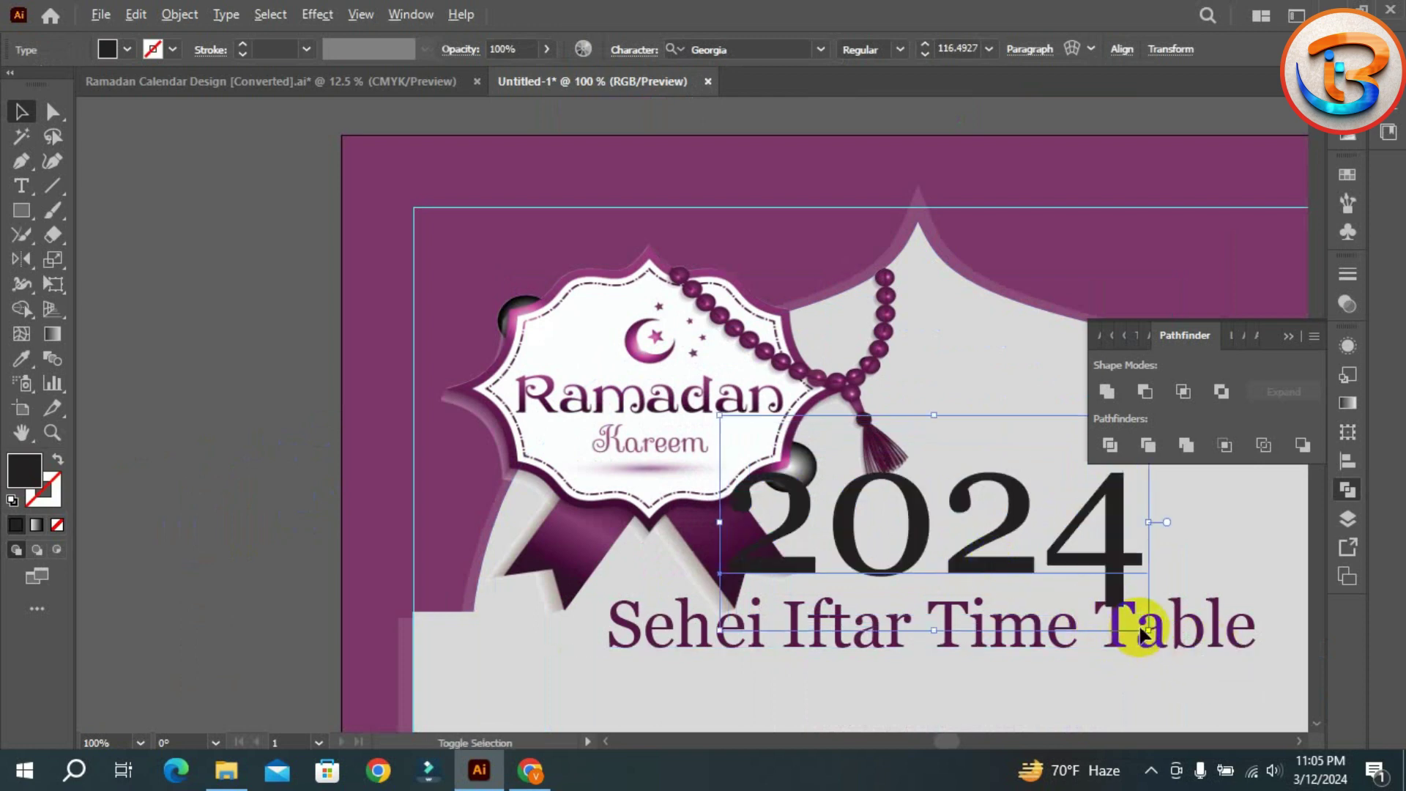
left_click_drag(1147, 629, 1035, 577)
left_click(312, 495)
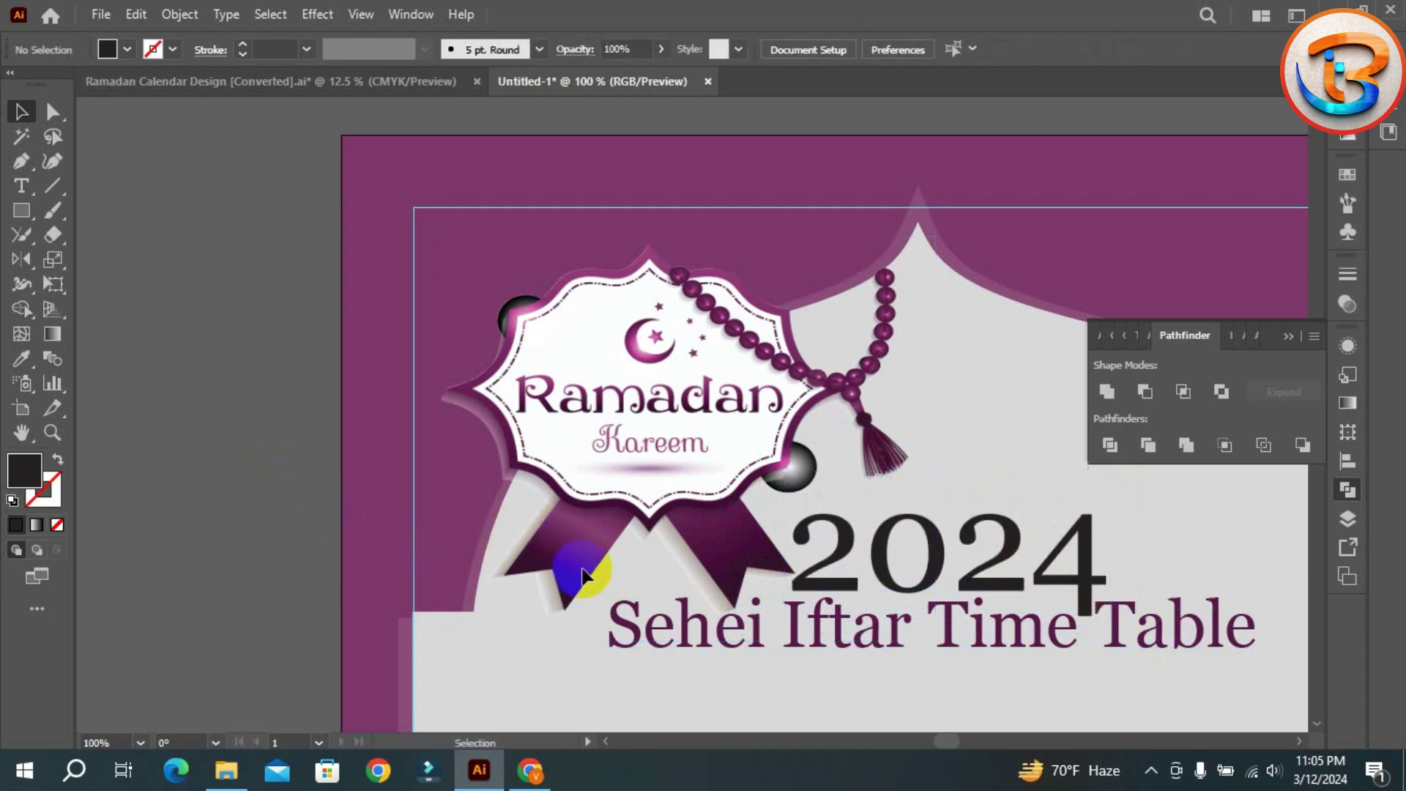
- Recolor the "2024" text with the dark purple of the third swatch above the artboard and clear the selection
left_click(914, 573)
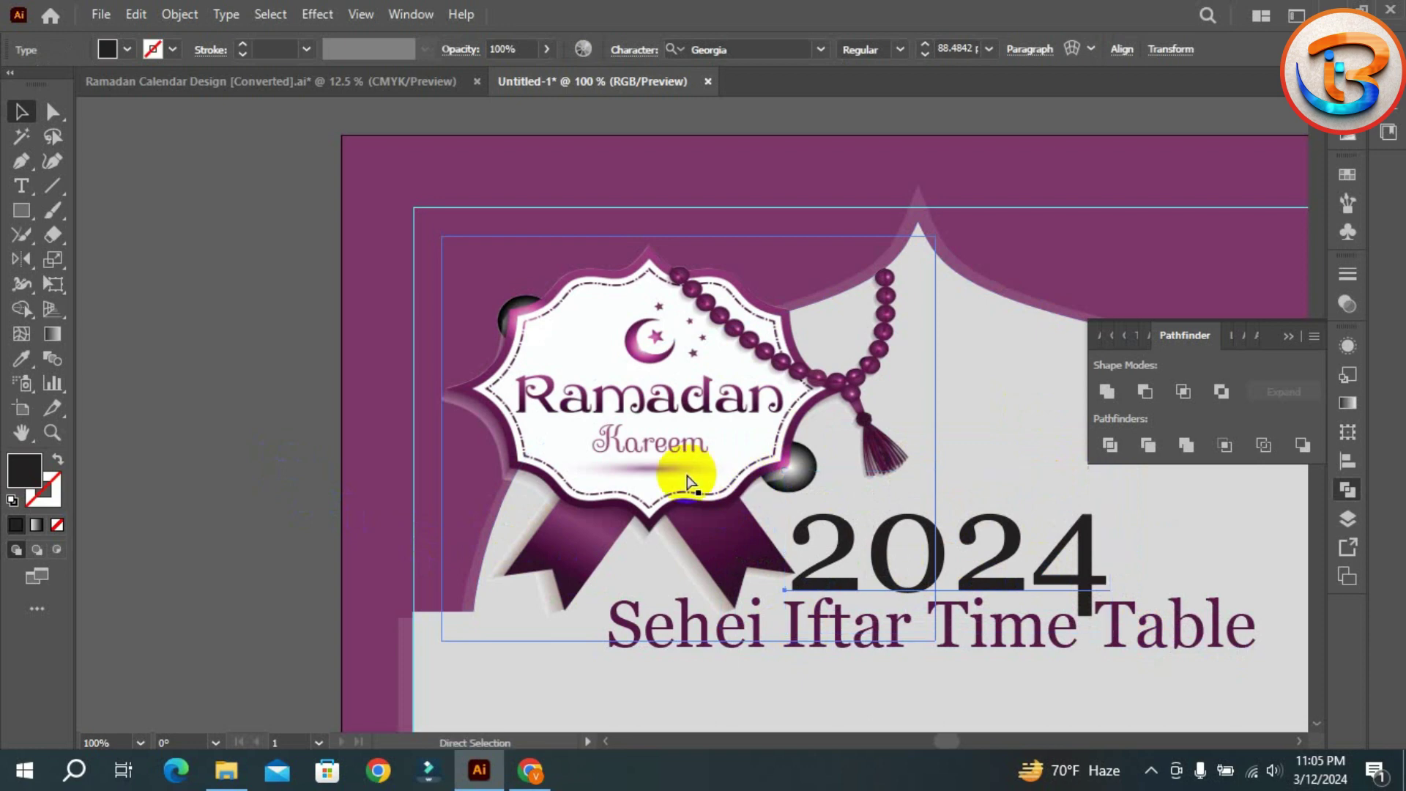
key("ctrl+minus")
key("ctrl+minus")
key("ctrl+minus")
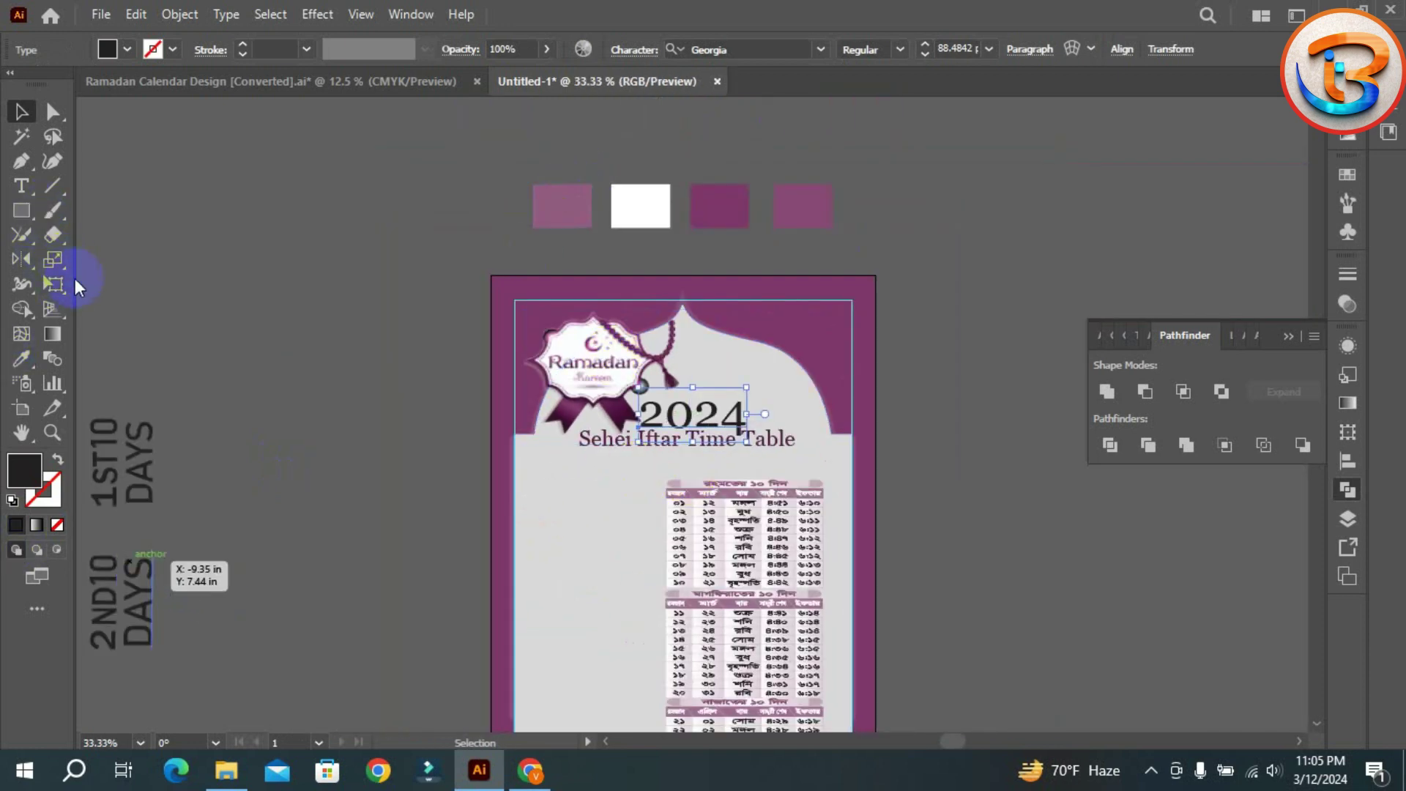
key("i")
left_click(714, 210)
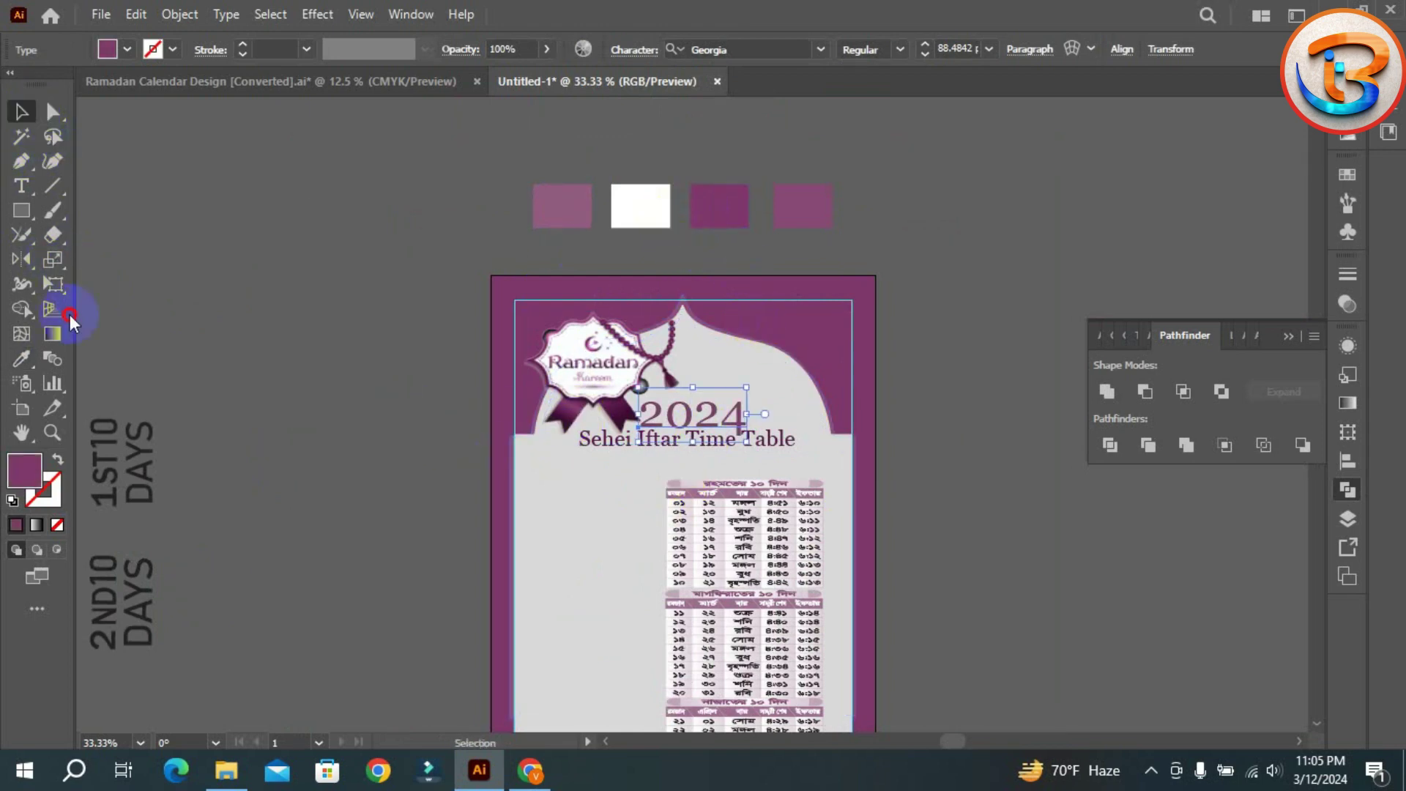
key("ctrl+equal")
key("ctrl+equal")
key("ctrl+equal")
key("ctrl+equal")
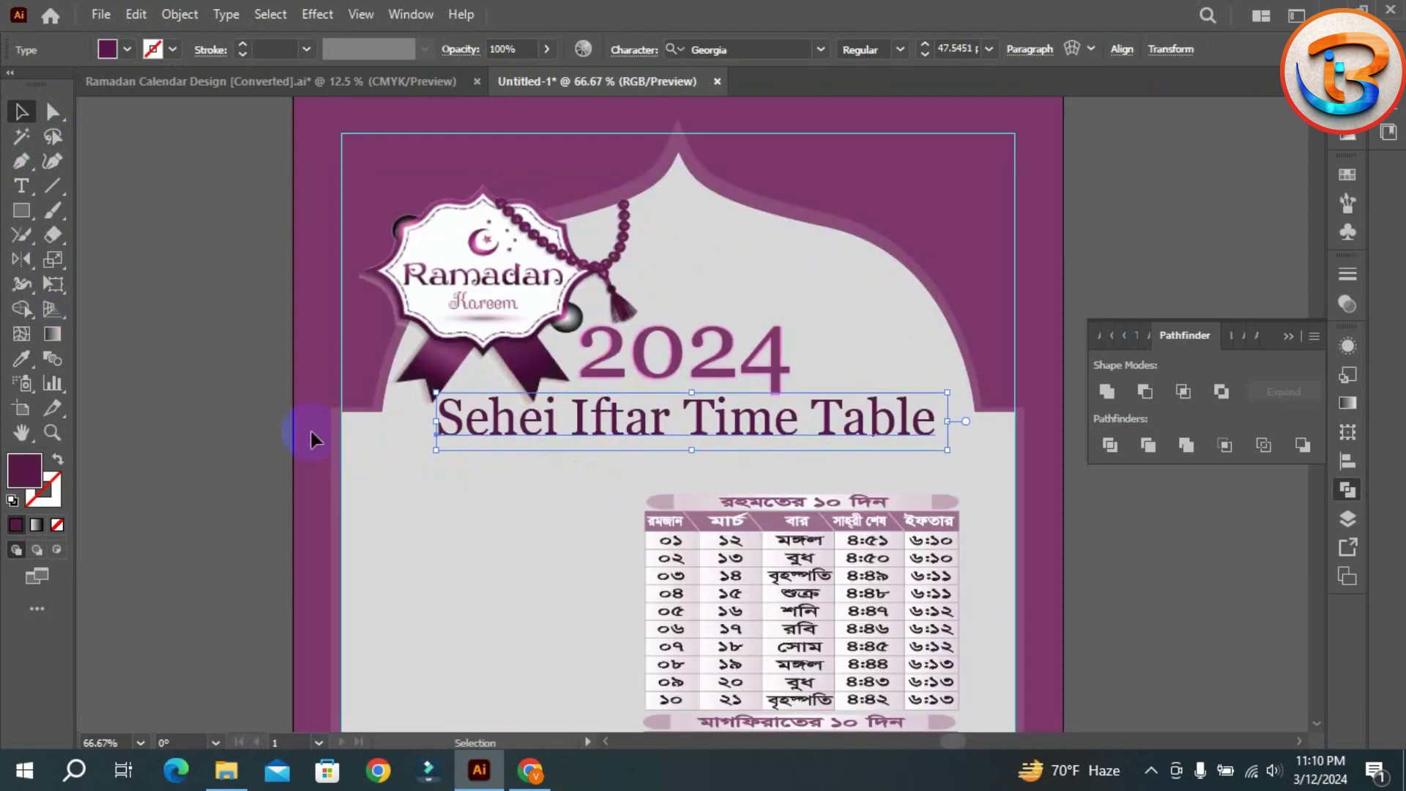
left_click(214, 390)
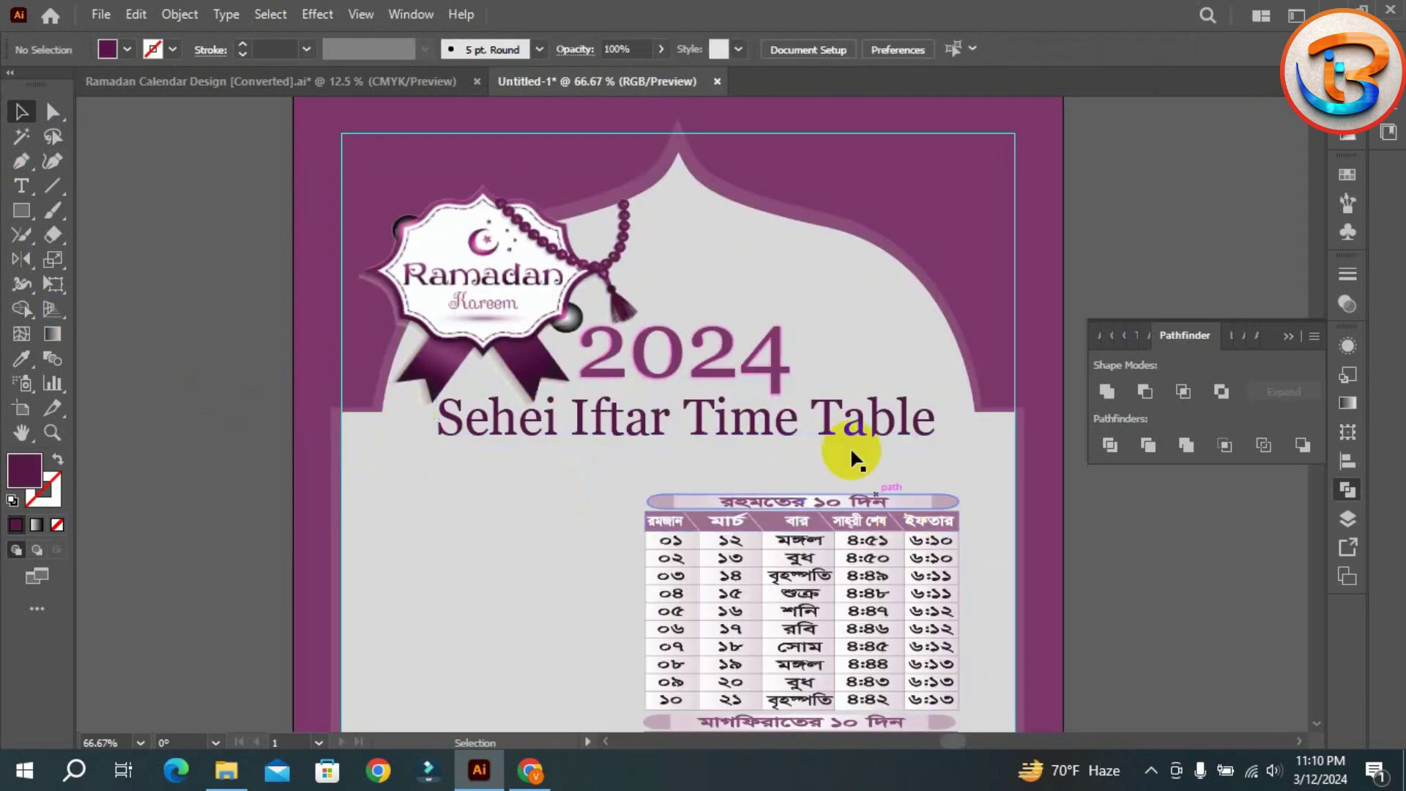
- Move the vertical "1ST10 DAYS", "2ND10 DAYS" and "3RD10 DAYS" labels together to just left of the artboard
key("ctrl+minus")
key("ctrl+minus")
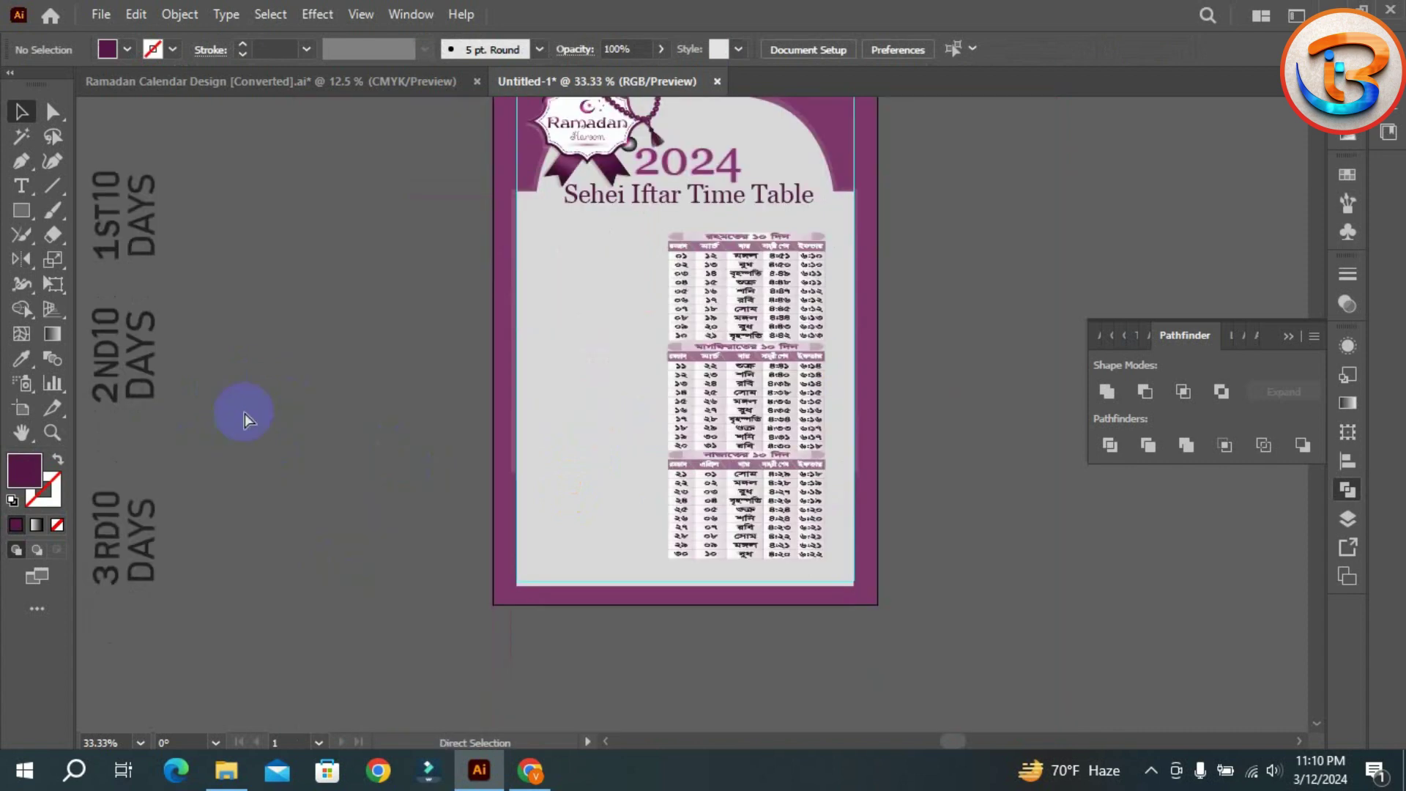
key("ctrl+minus")
key("ctrl+minus")
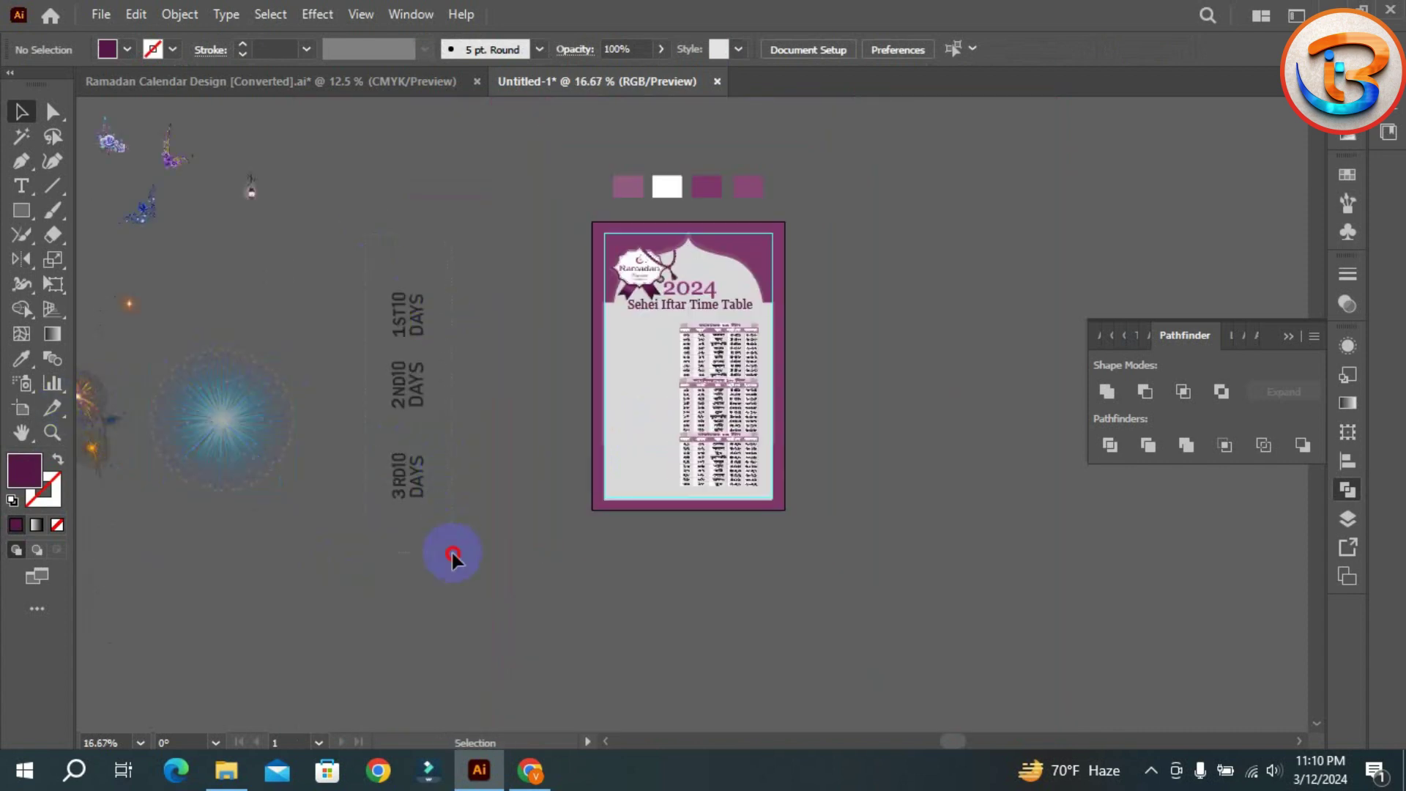
left_click_drag(453, 554, 449, 550)
key("ctrl+plus")
key("ctrl+plus")
key("ctrl+plus")
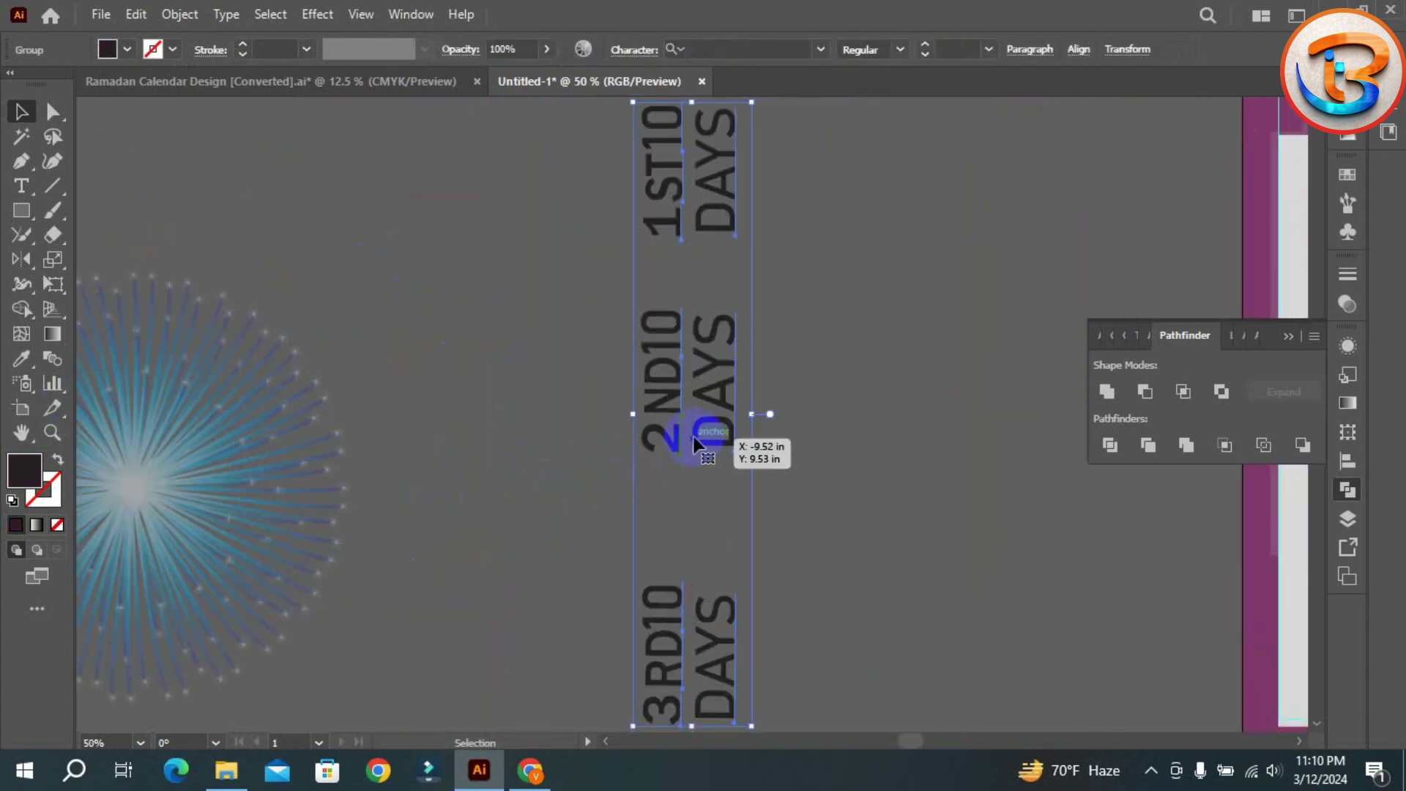
left_click_drag(695, 438, 1045, 420)
left_click_drag(777, 469, 271, 561)
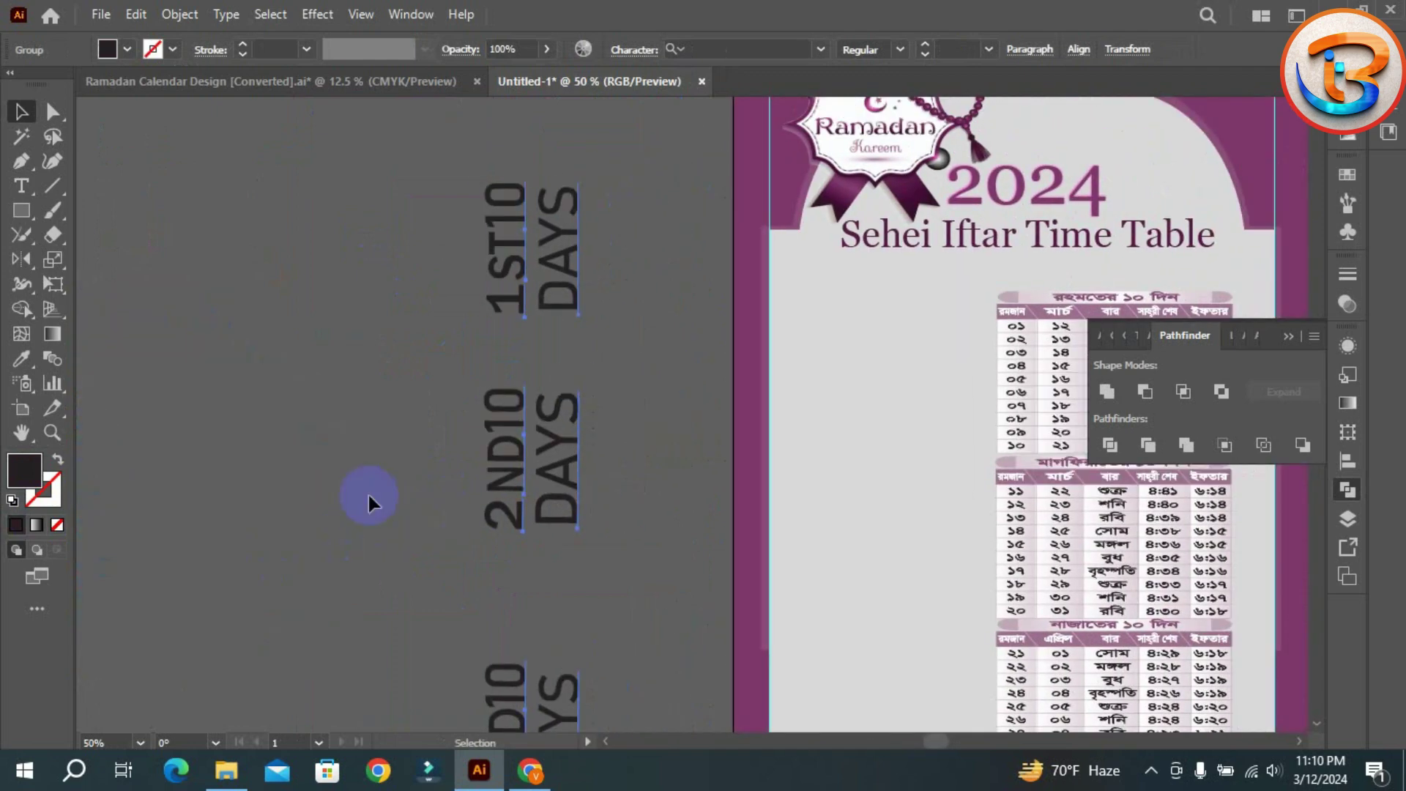
- Recolor the grouped day labels with the dark purple of the third swatch above the artboard
scroll(439, 427, "up", 5)
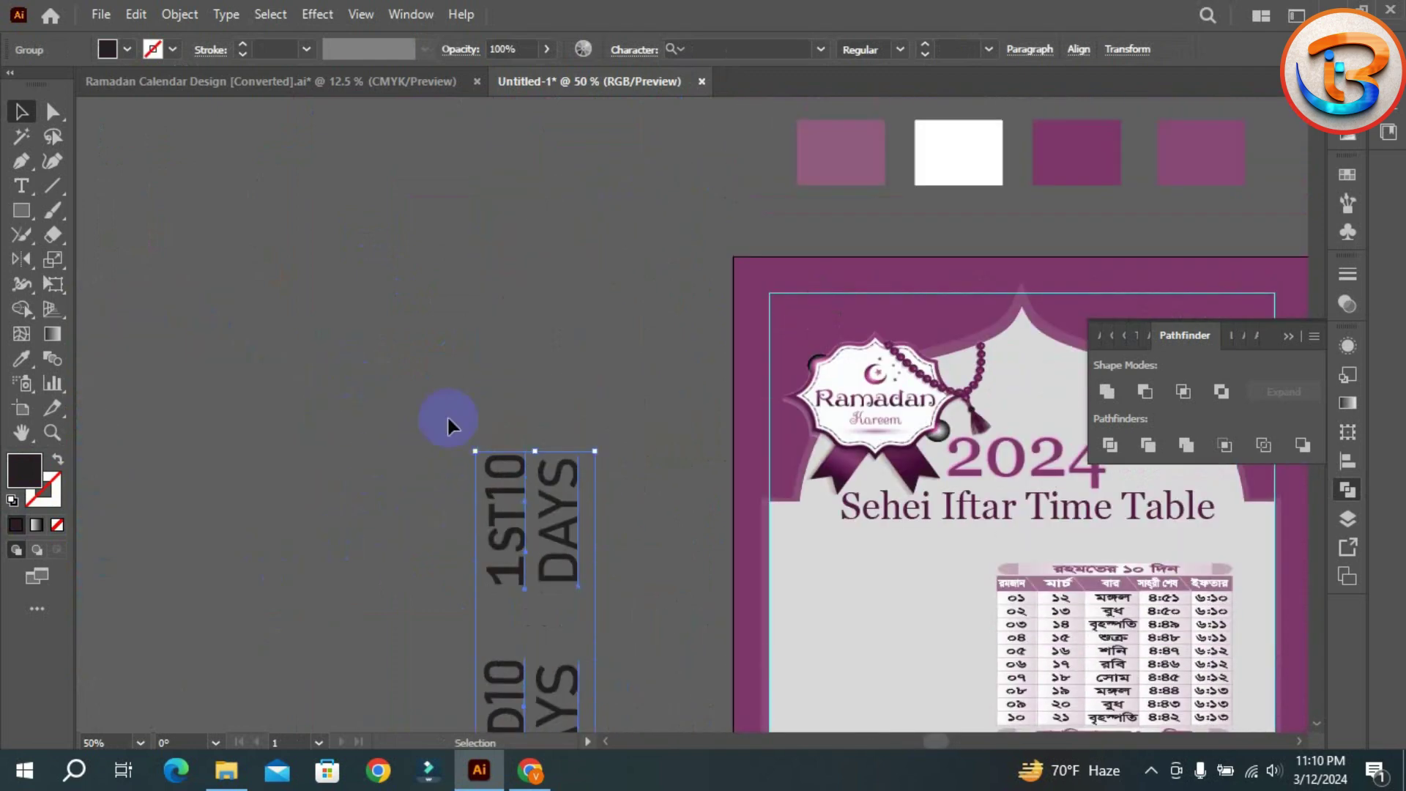
left_click(1076, 126)
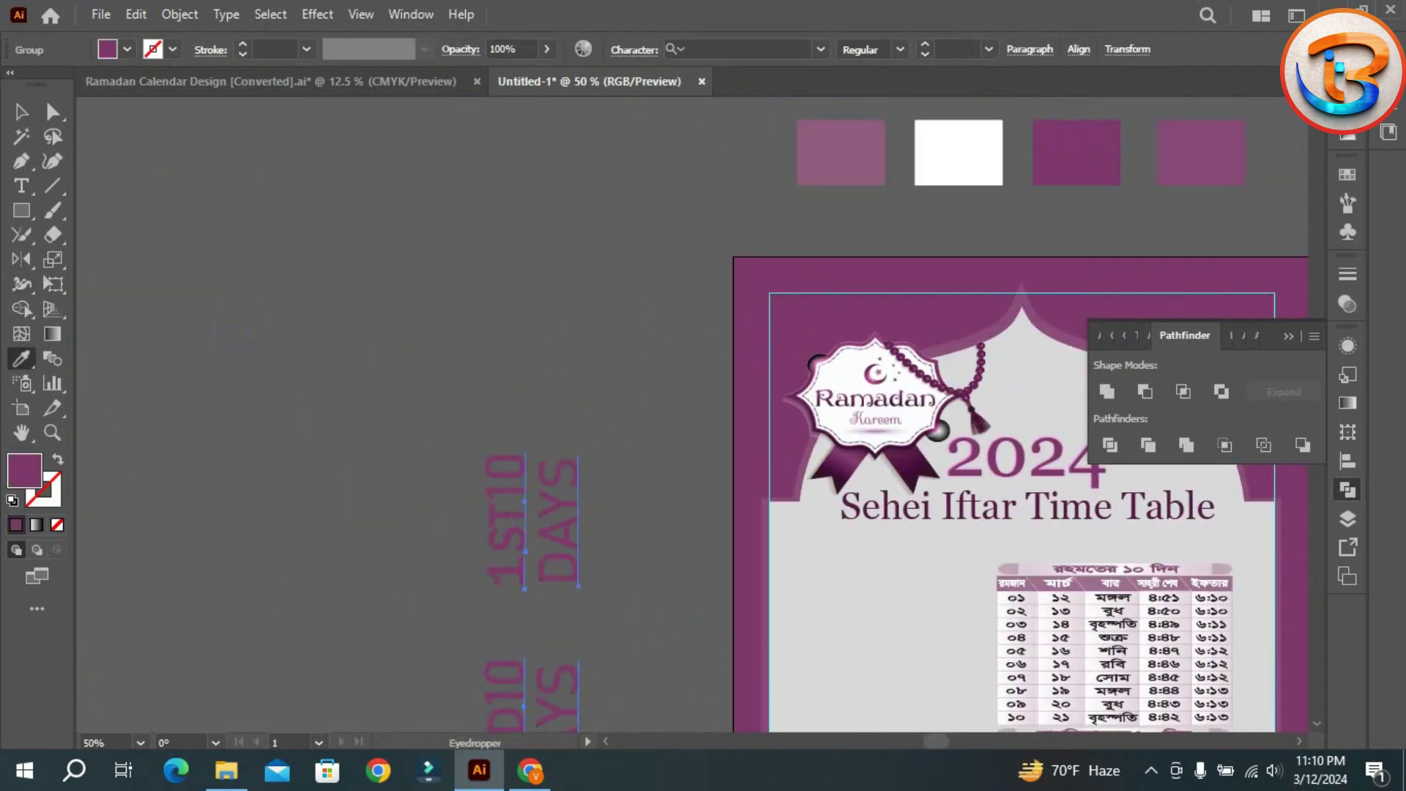
left_click(161, 46)
- Apply a Multiply Drop Shadow to the day labels with 75% opacity, 0.0972 in X and Y offsets and 0.0694 in blur
left_click(268, 15)
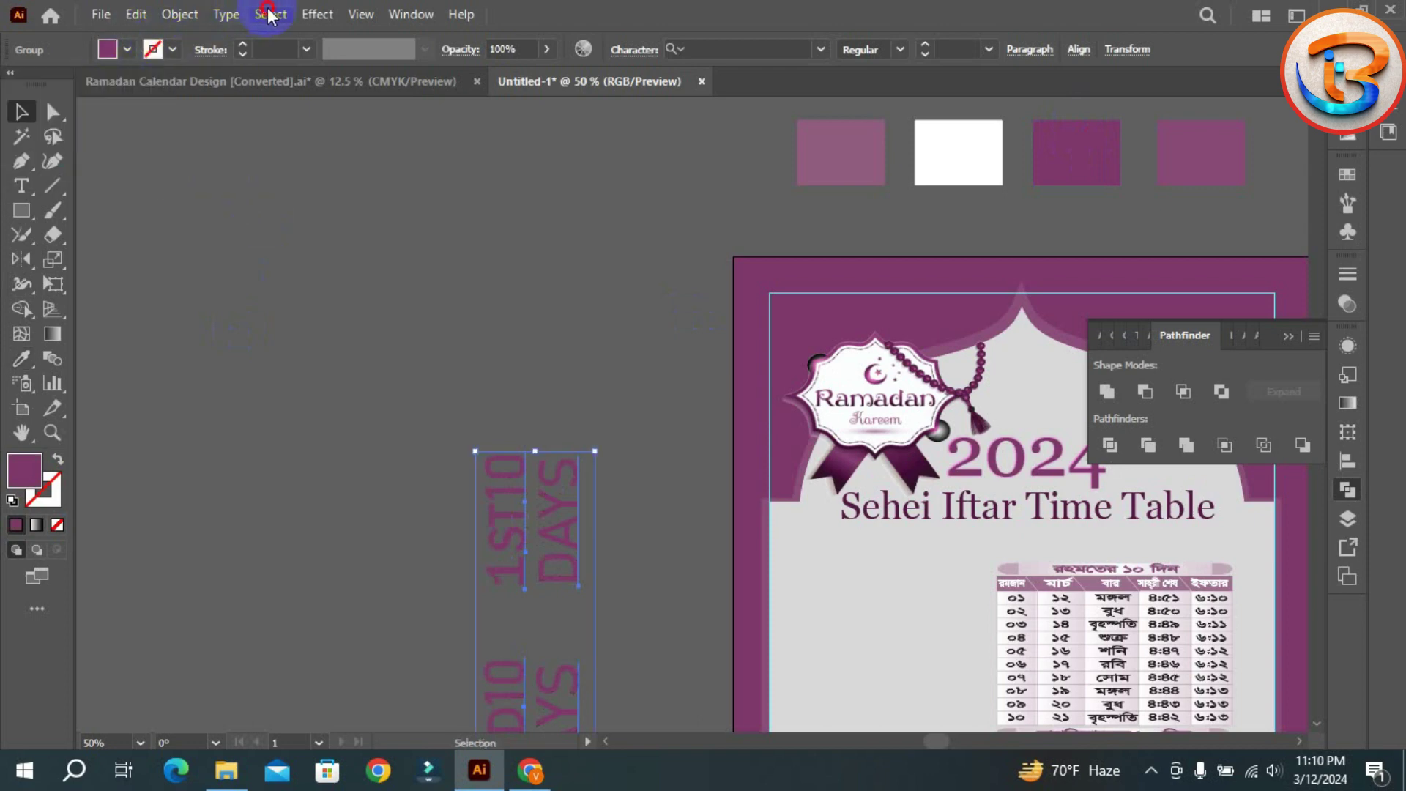
left_click(317, 15)
mouse_move(374, 197)
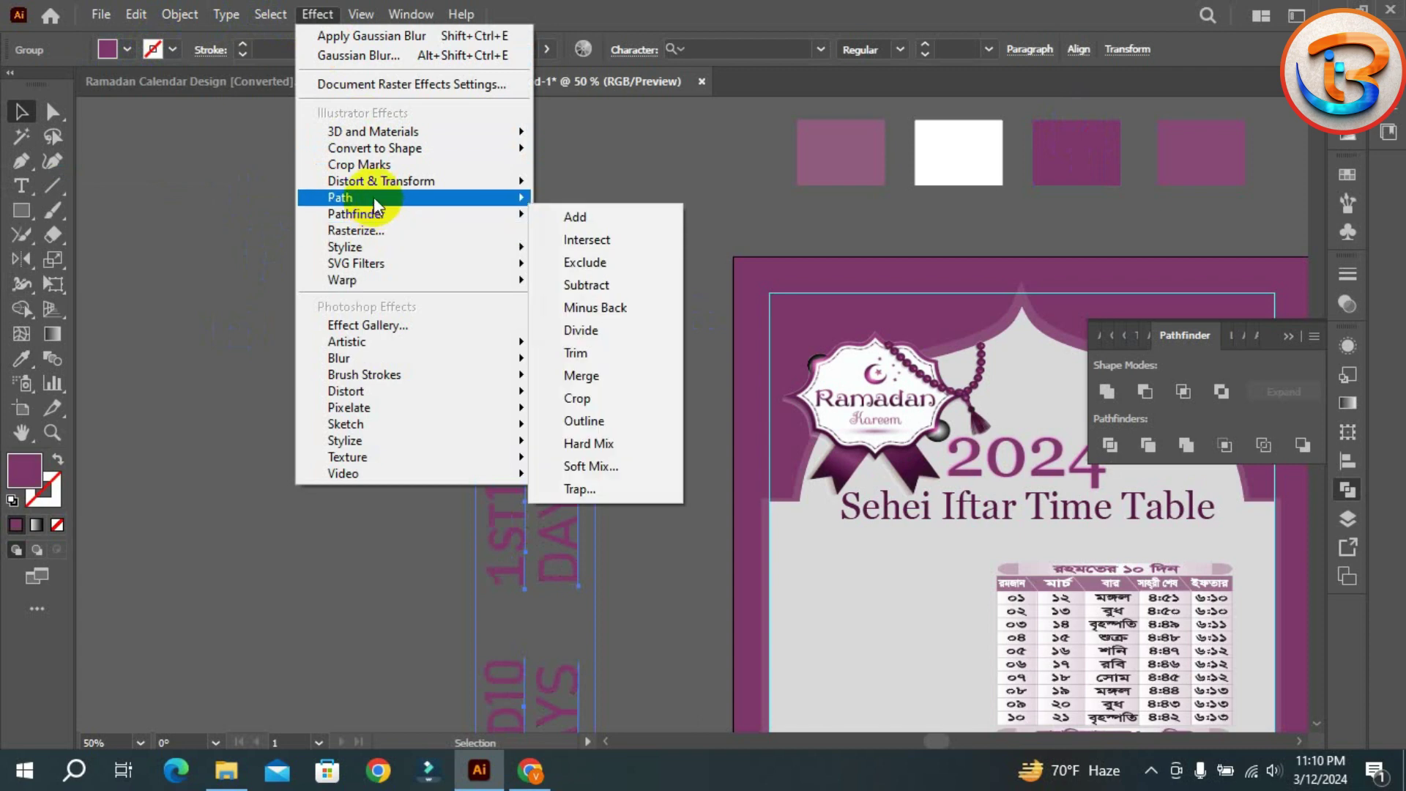
mouse_move(374, 246)
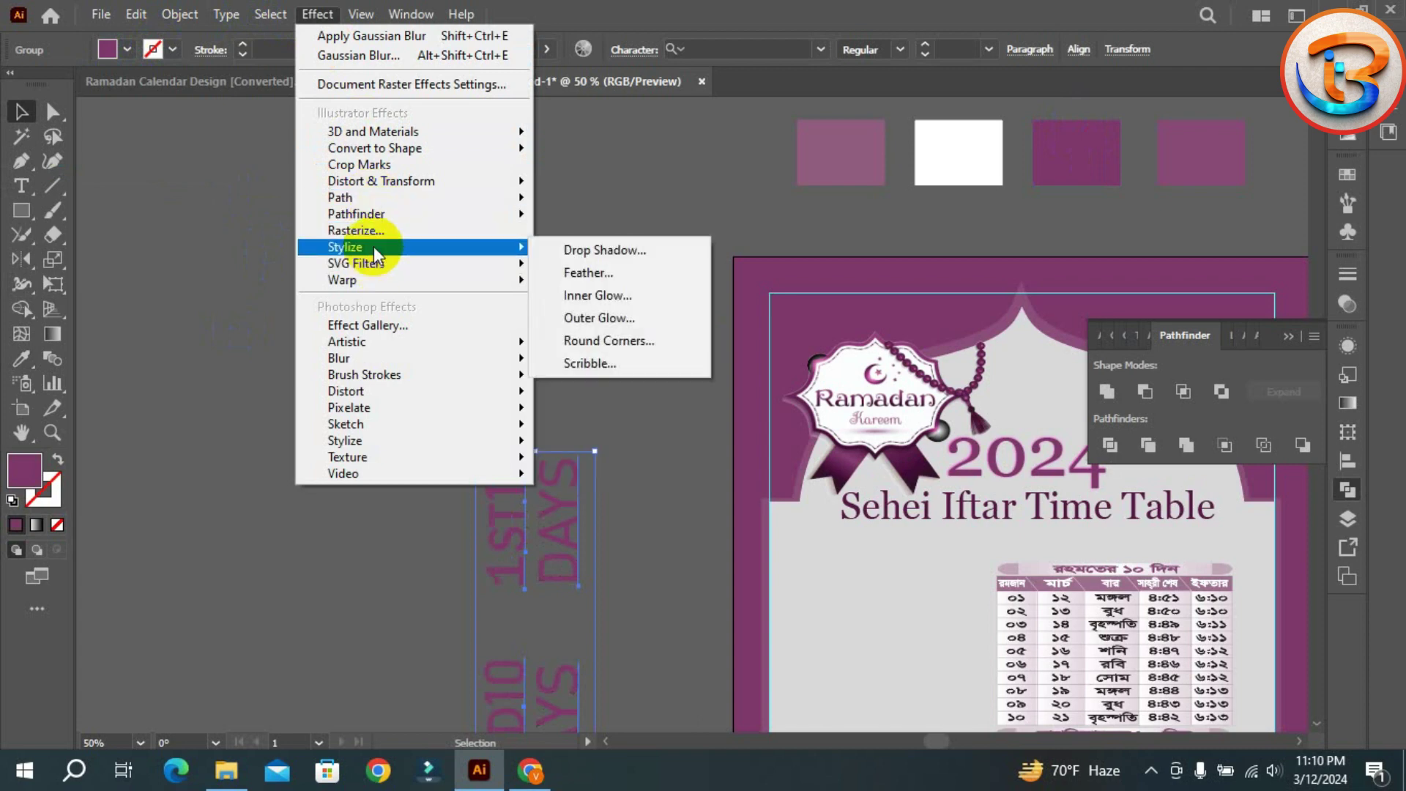
left_click(598, 251)
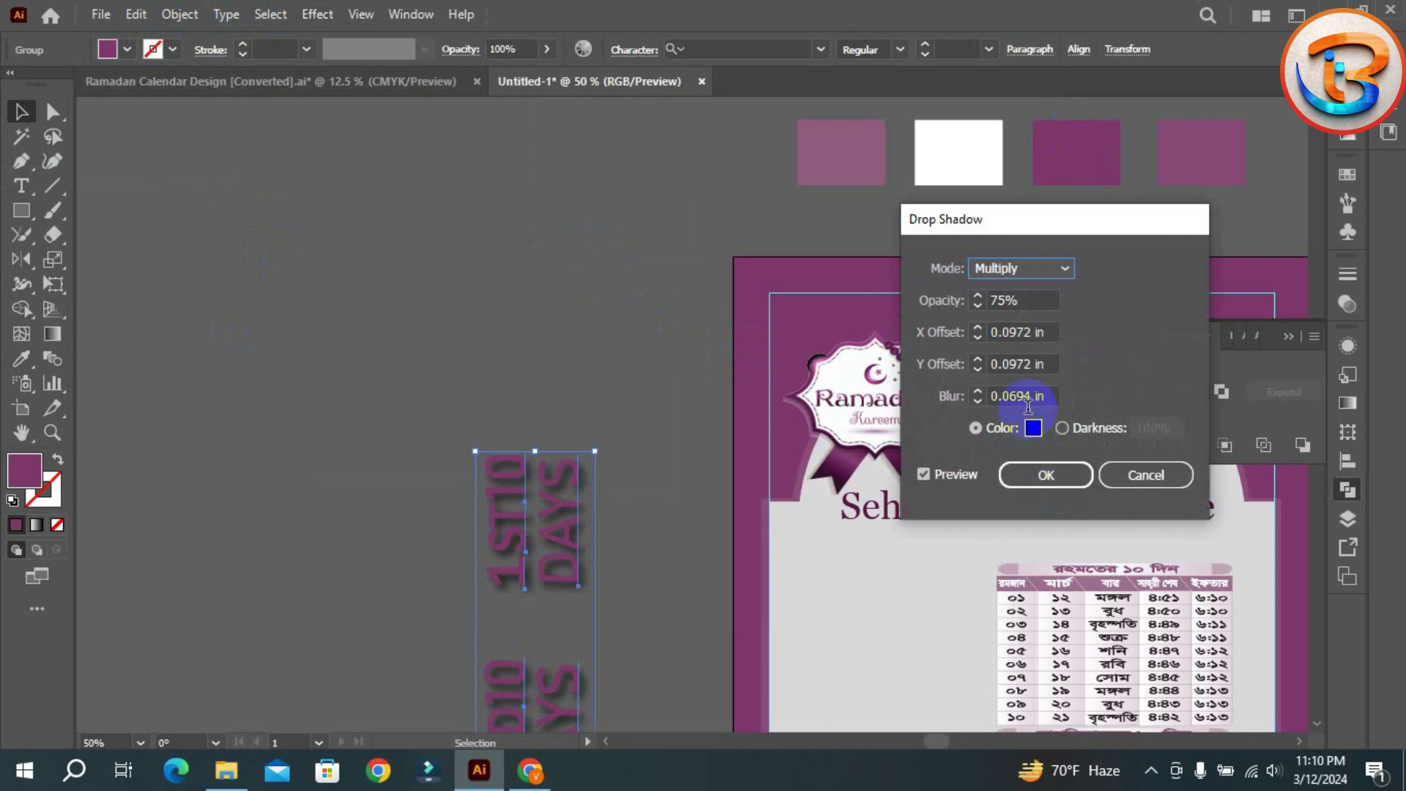
left_click(1045, 472)
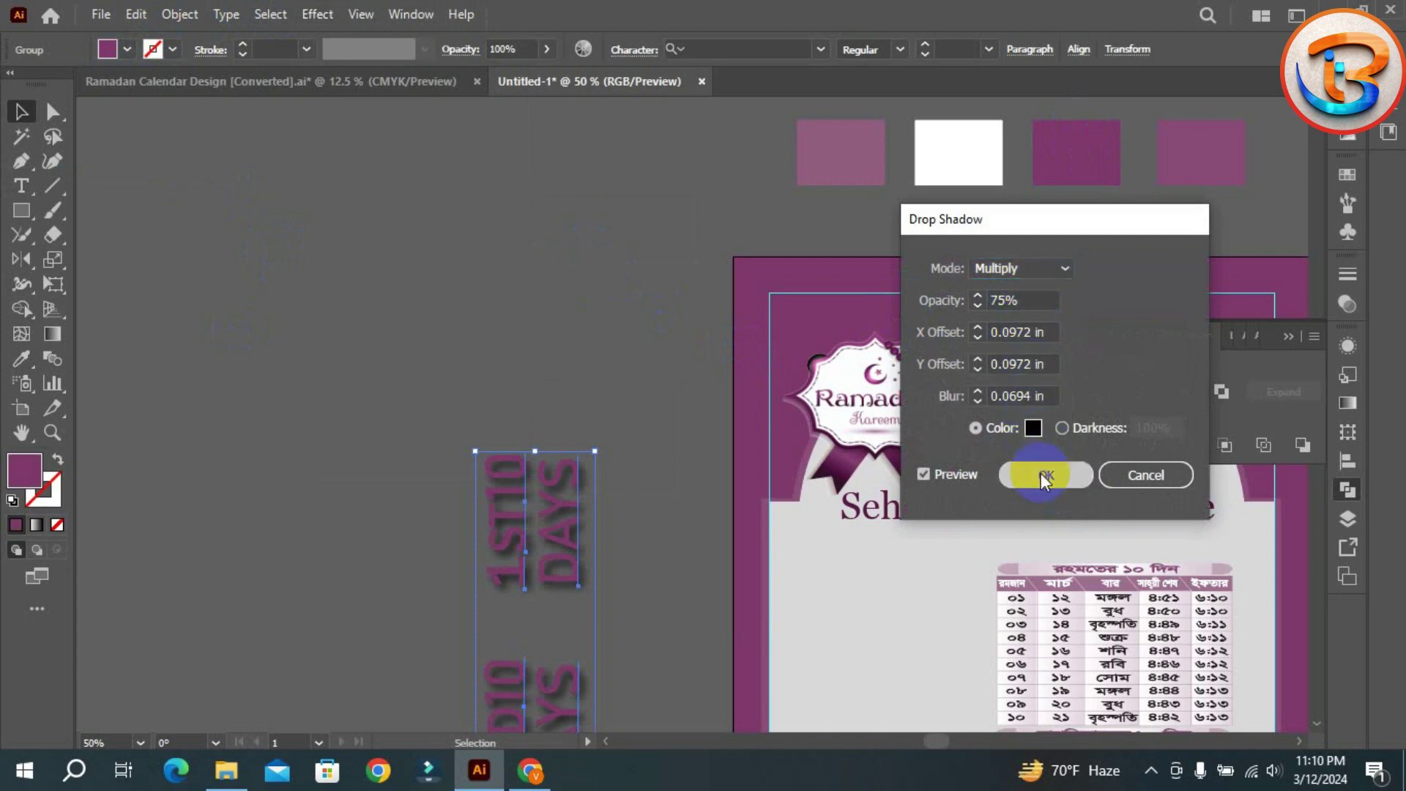
left_click(275, 292)
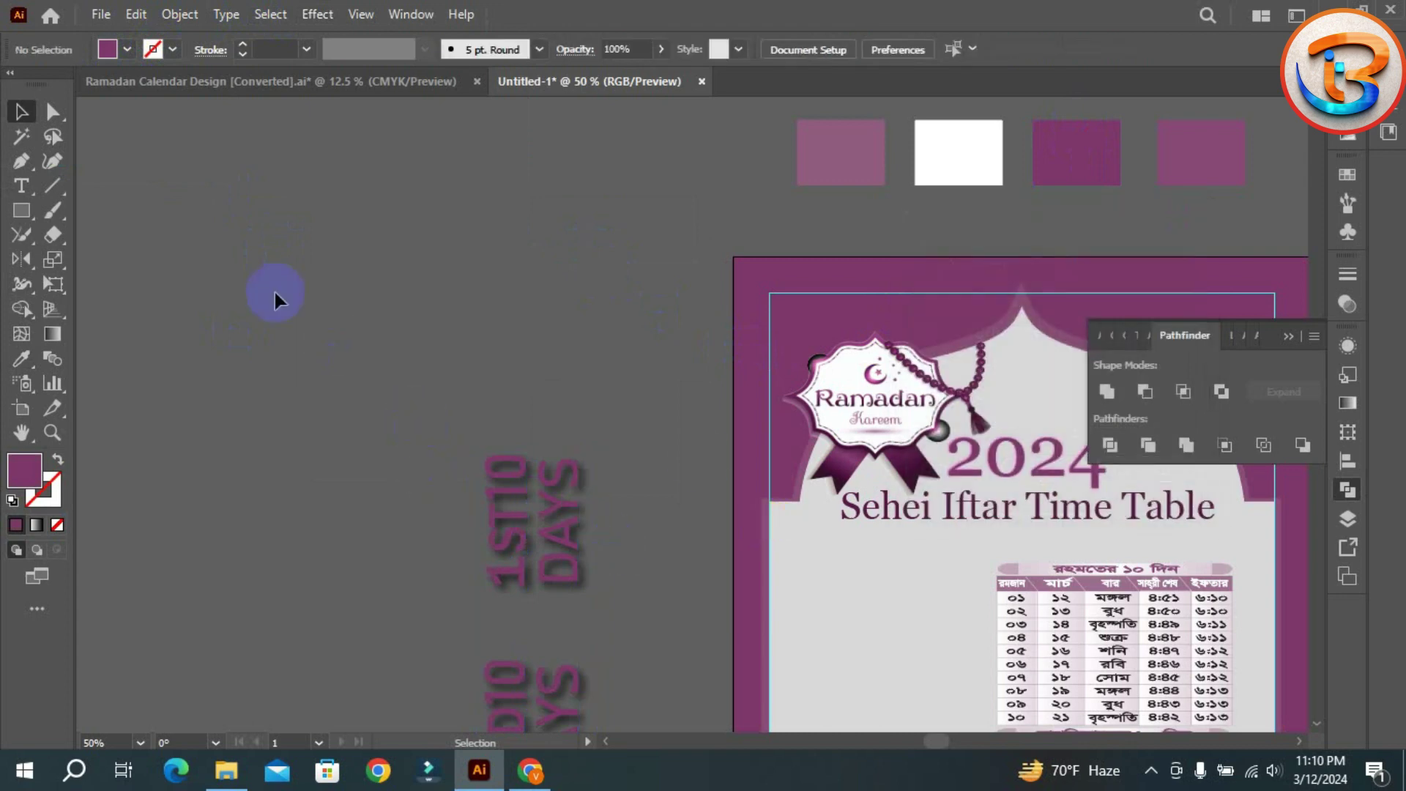
- Nudge the shadowed day labels slightly and bring the group to the front
left_click(545, 676)
scroll(590, 738, "down", 2)
mouse_move(556, 627)
left_mouse_down()
mouse_move(889, 674)
mouse_move(901, 720)
mouse_move(559, 659)
mouse_move(534, 628)
left_mouse_up()
right_click(534, 628)
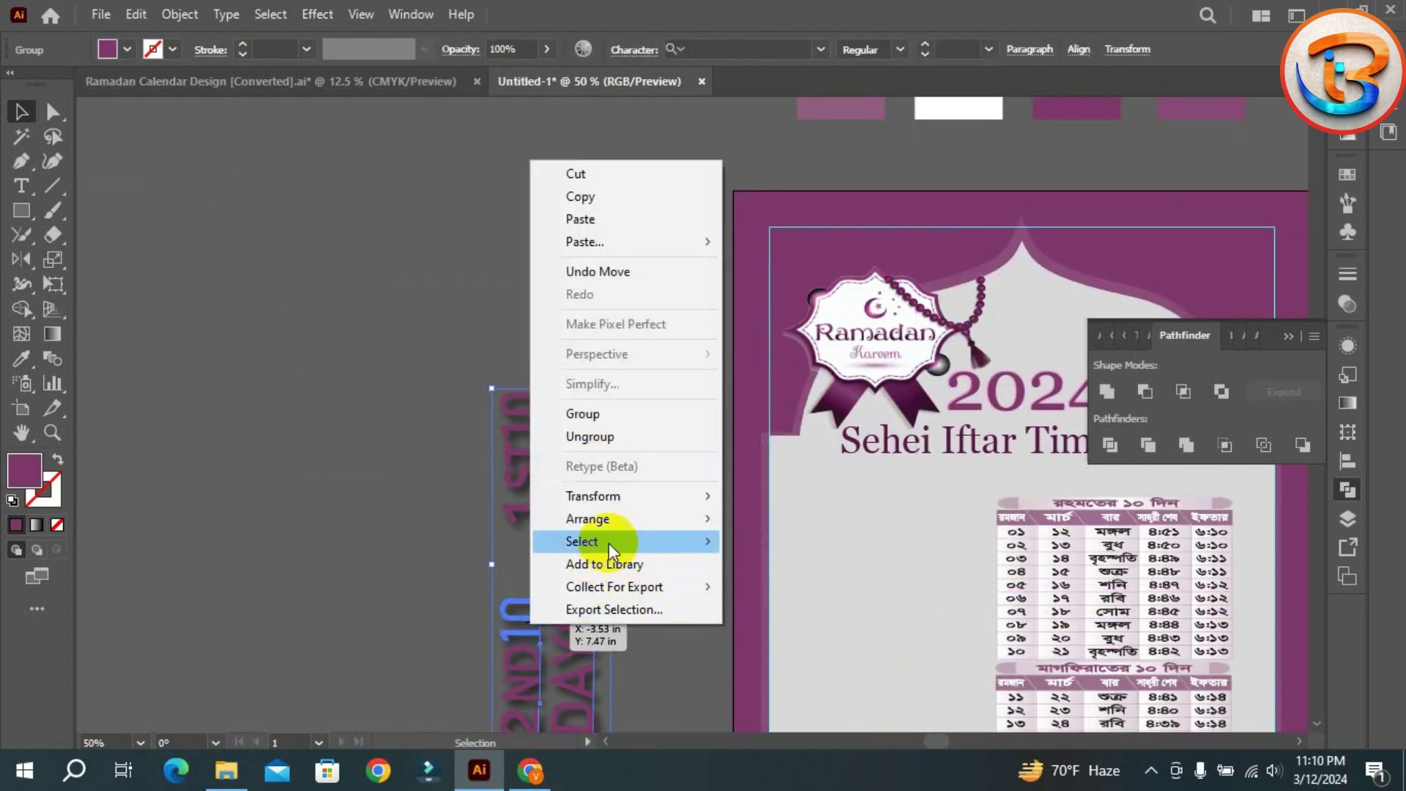
mouse_move(612, 518)
left_click(865, 522)
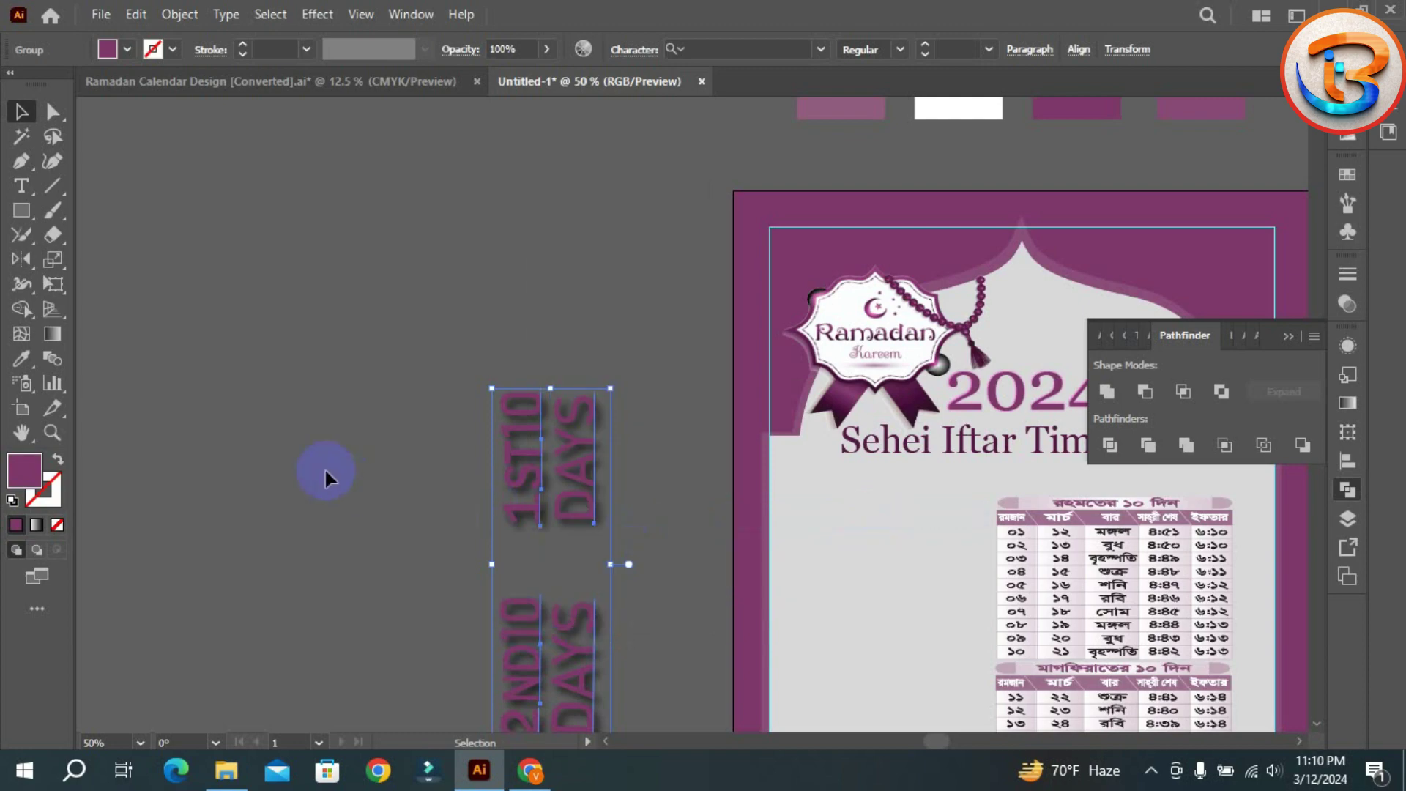
- Place the day labels on the grey panel to the left of the timetable, beside its three sections, and deselect them
left_click(325, 470)
left_click(608, 614)
left_click_drag(518, 496, 847, 574)
key("ctrl+plus")
key("ctrl+plus")
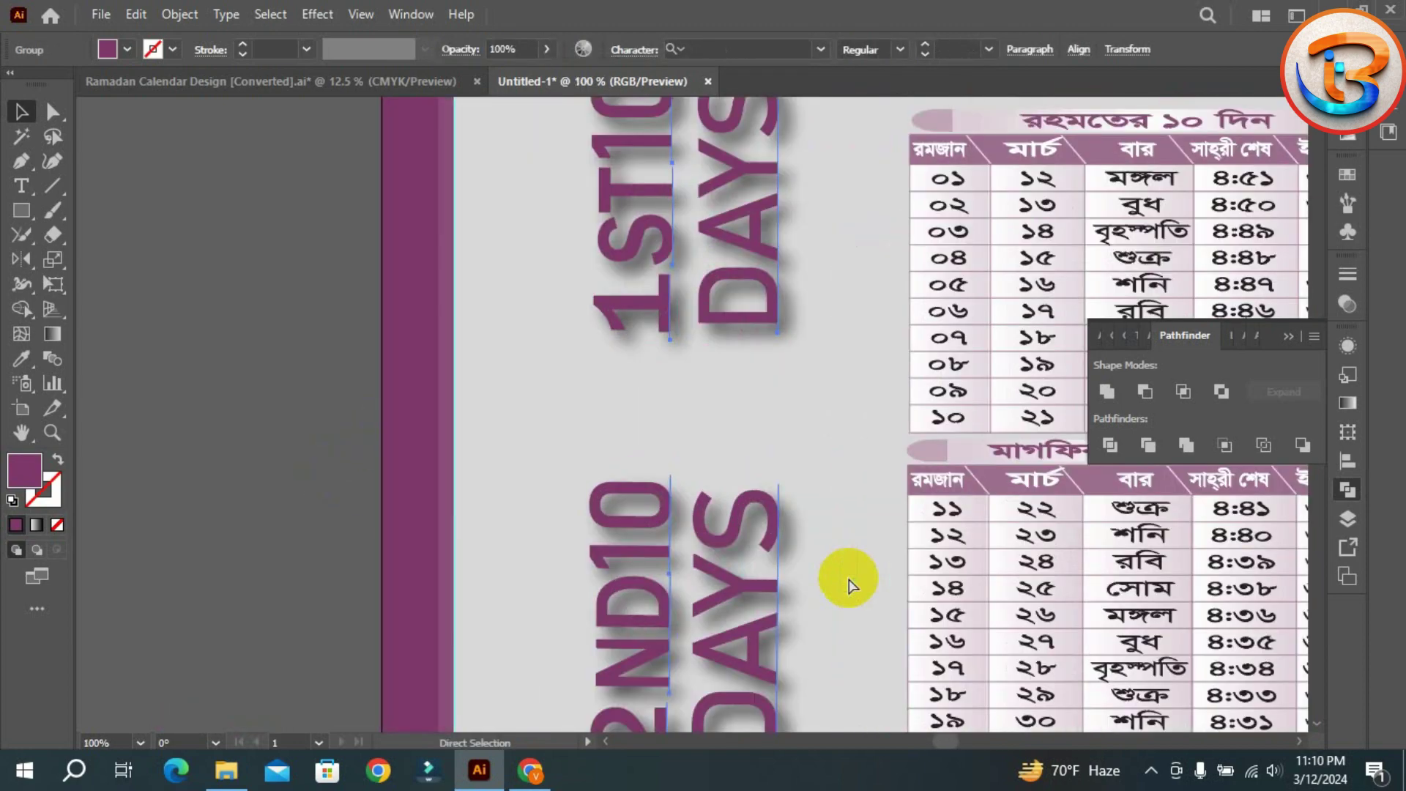
key("ctrl+minus")
key("ctrl+minus")
key("ctrl+minus")
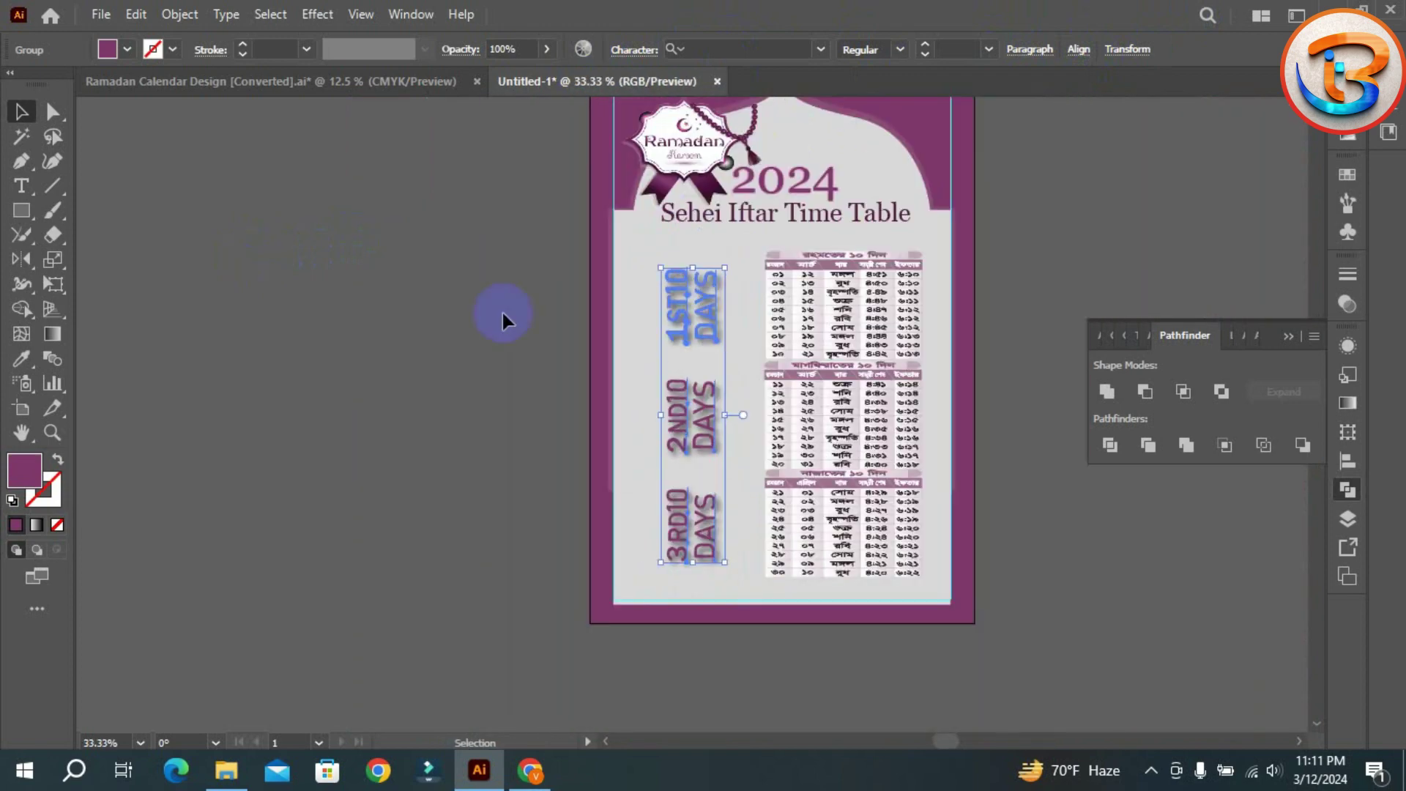
left_click(384, 277)
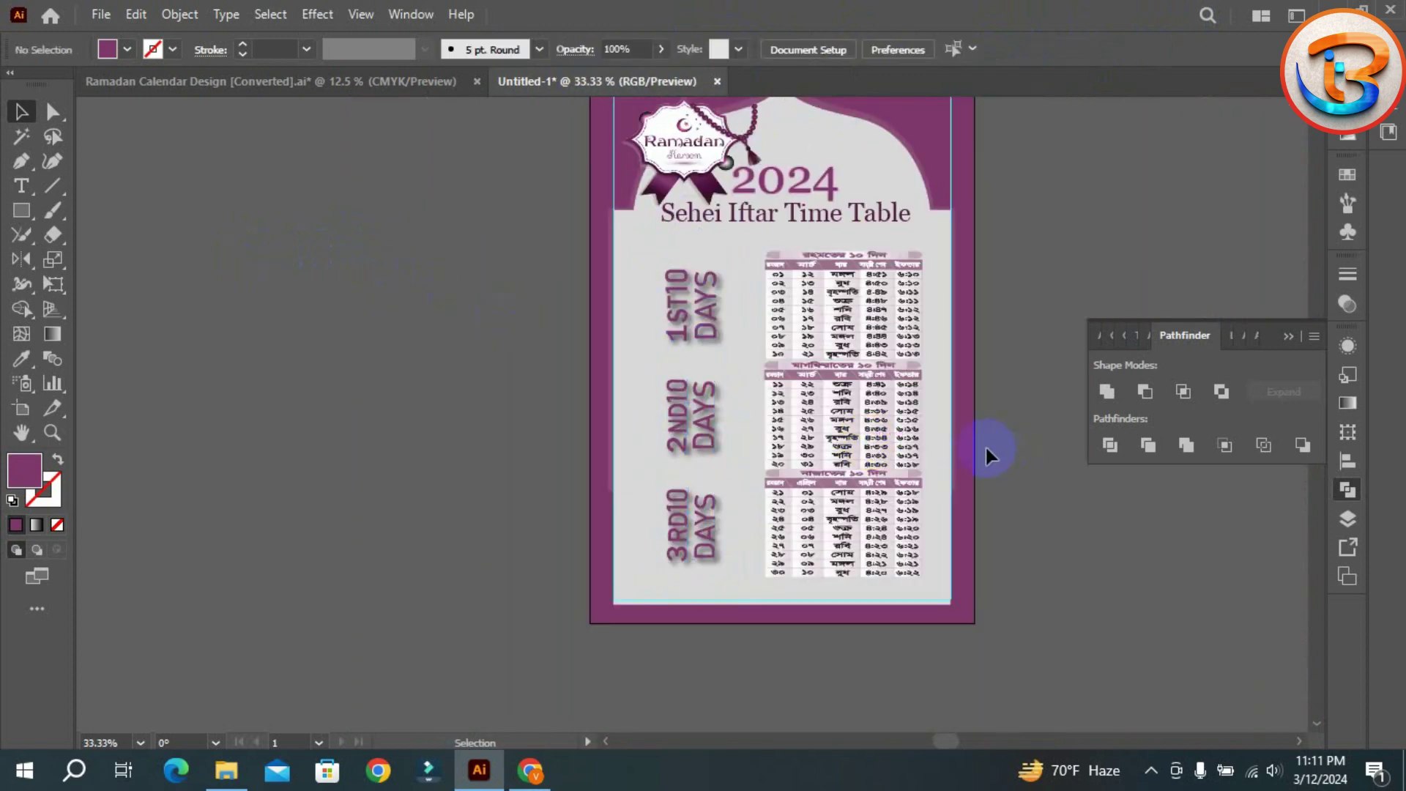
- Enlarge the timetable group to about 4.53 × 9.38 in, shift it slightly left toward the day labels, and deselect it
left_click(787, 363)
key("ctrl+plus")
key("ctrl+plus")
key("ctrl+plus")
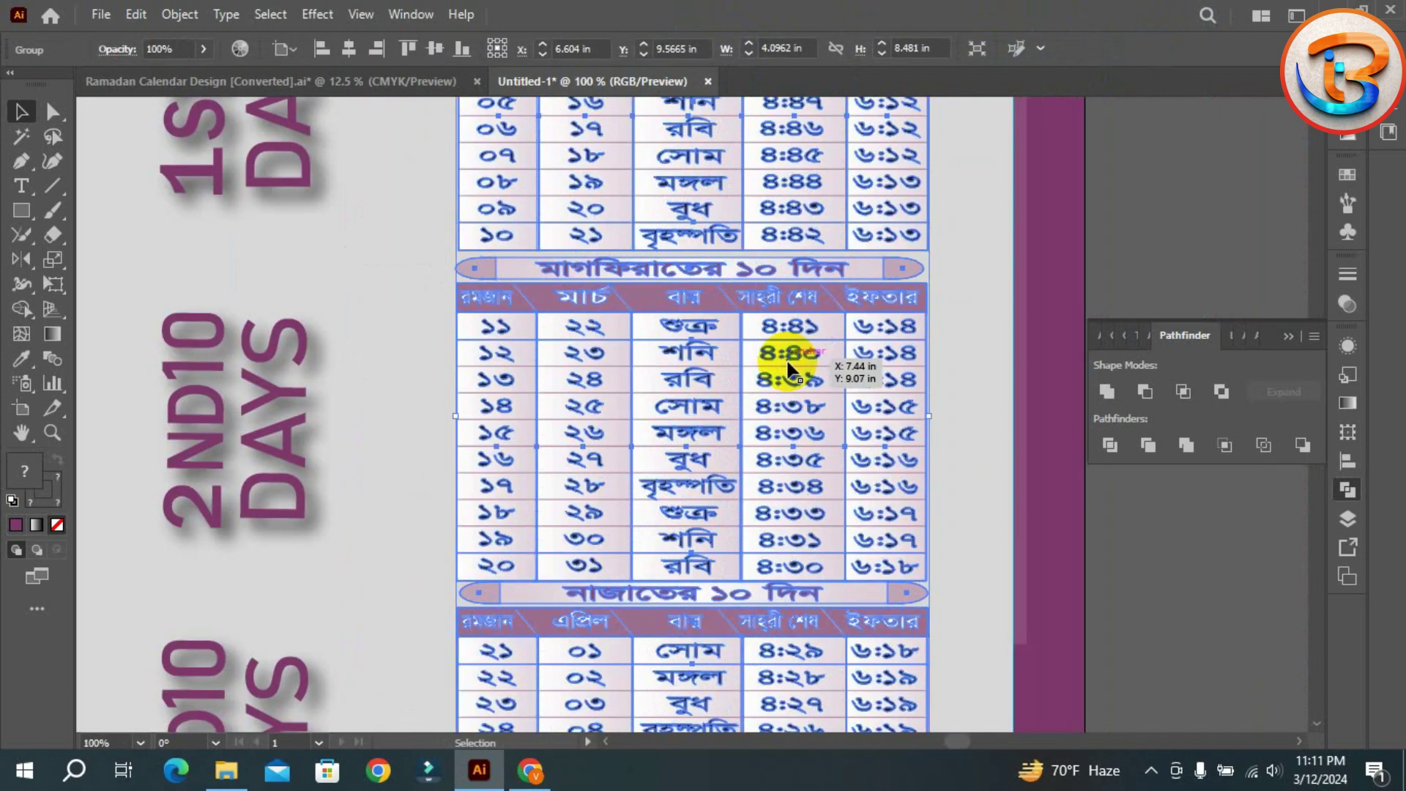
scroll(838, 353, "up", 3)
key("ctrl+minus")
key("ctrl+minus")
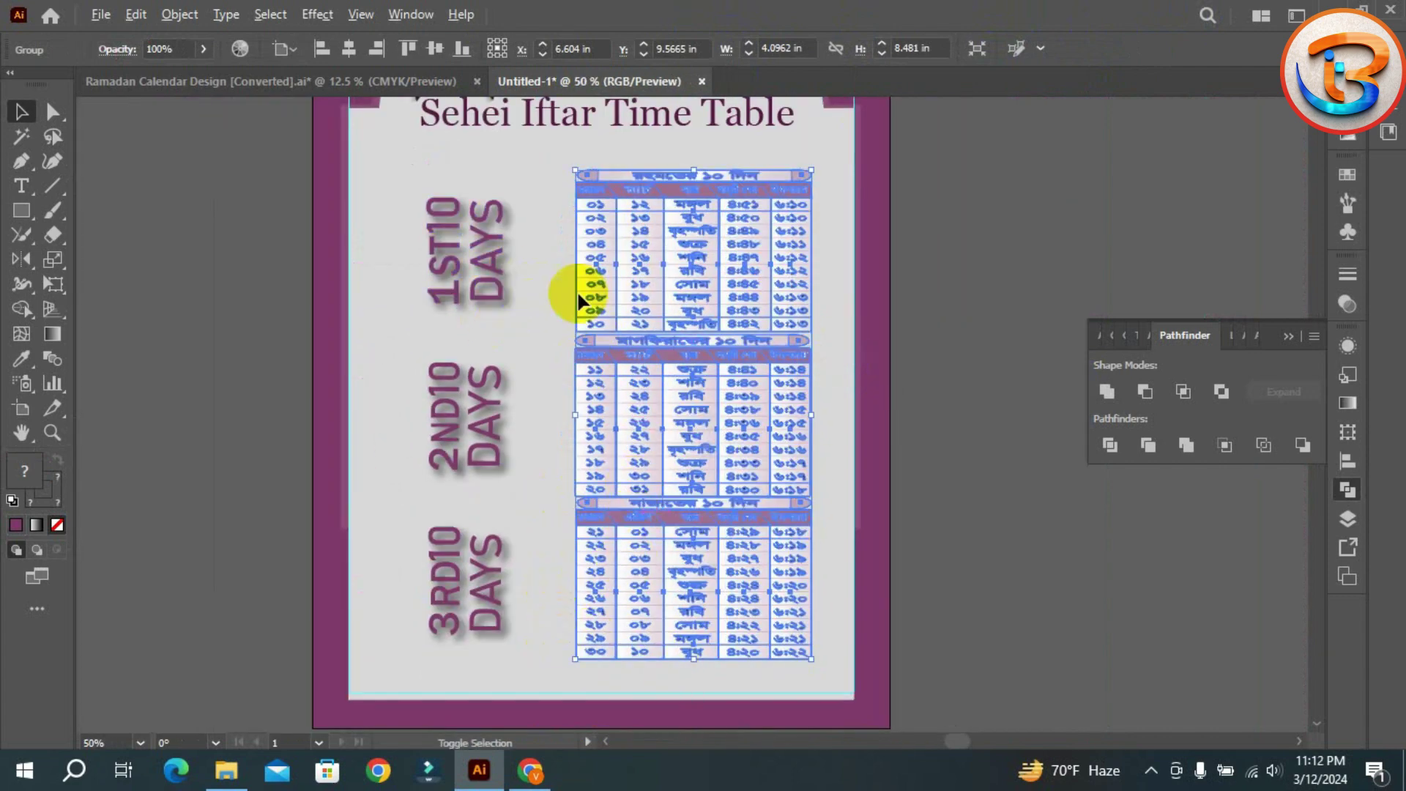
mouse_move(575, 170)
left_mouse_down()
mouse_move(562, 145)
mouse_move(586, 158)
left_mouse_up()
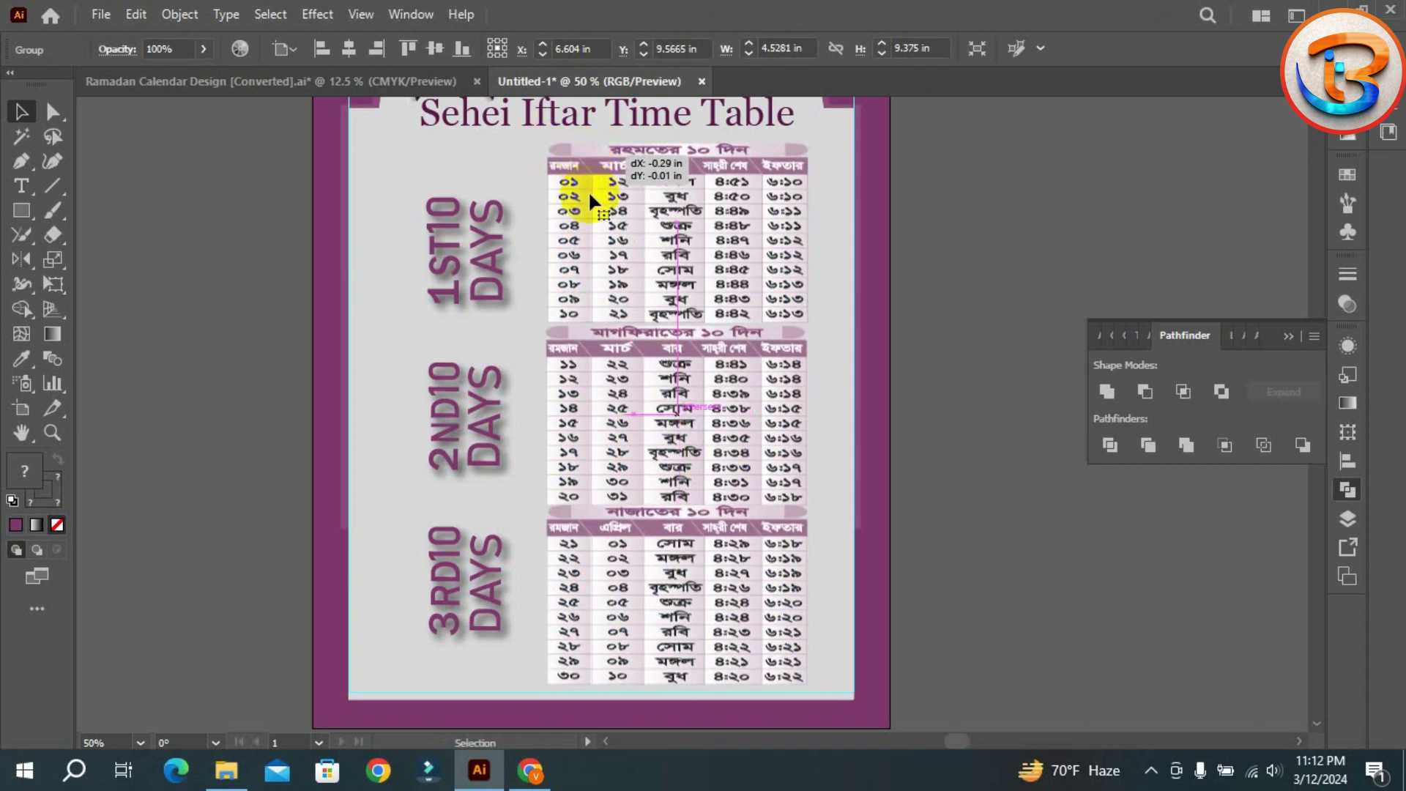
left_click(966, 399)
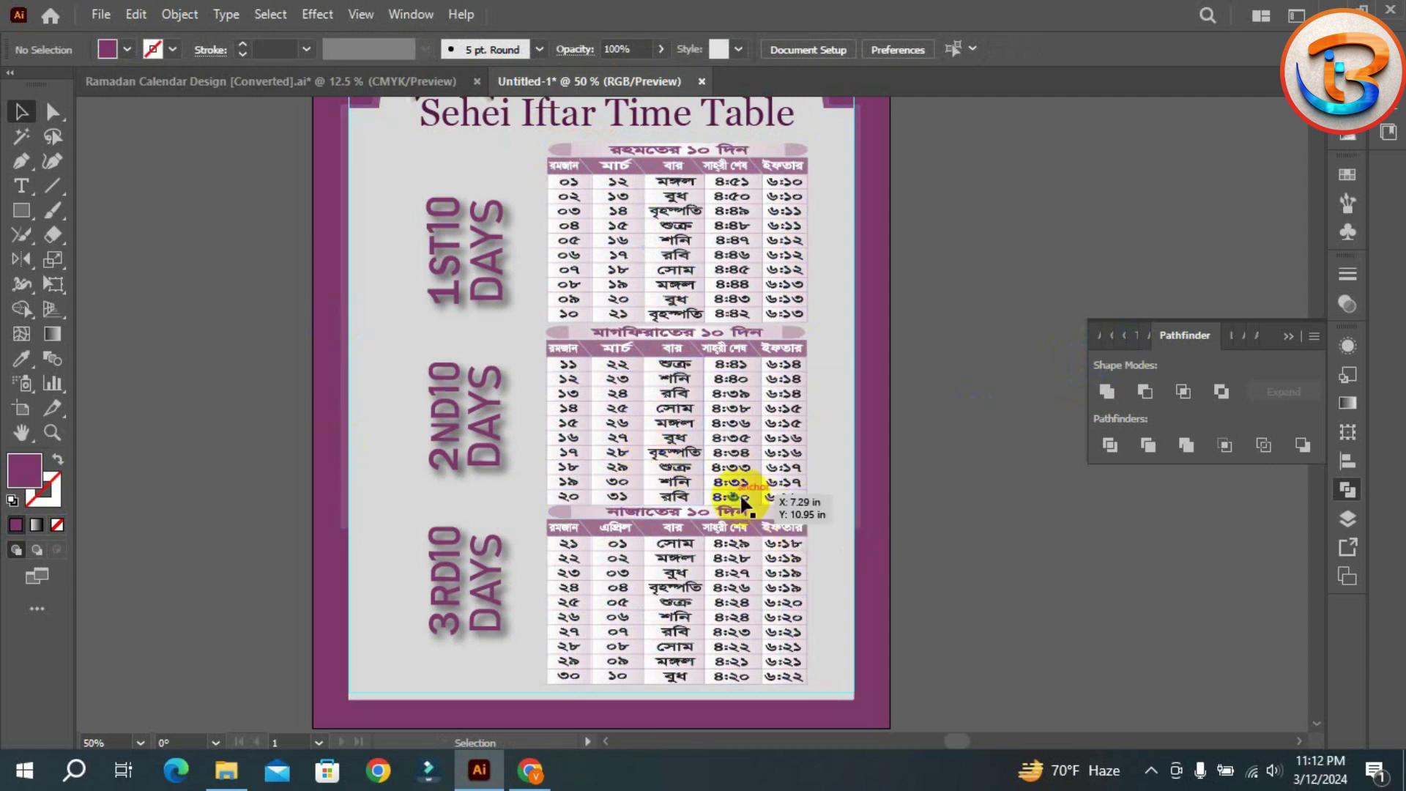
- Move all the flower, lantern, spark and firework images together closer to the artboard's left side, and deselect them
key("ctrl+minus")
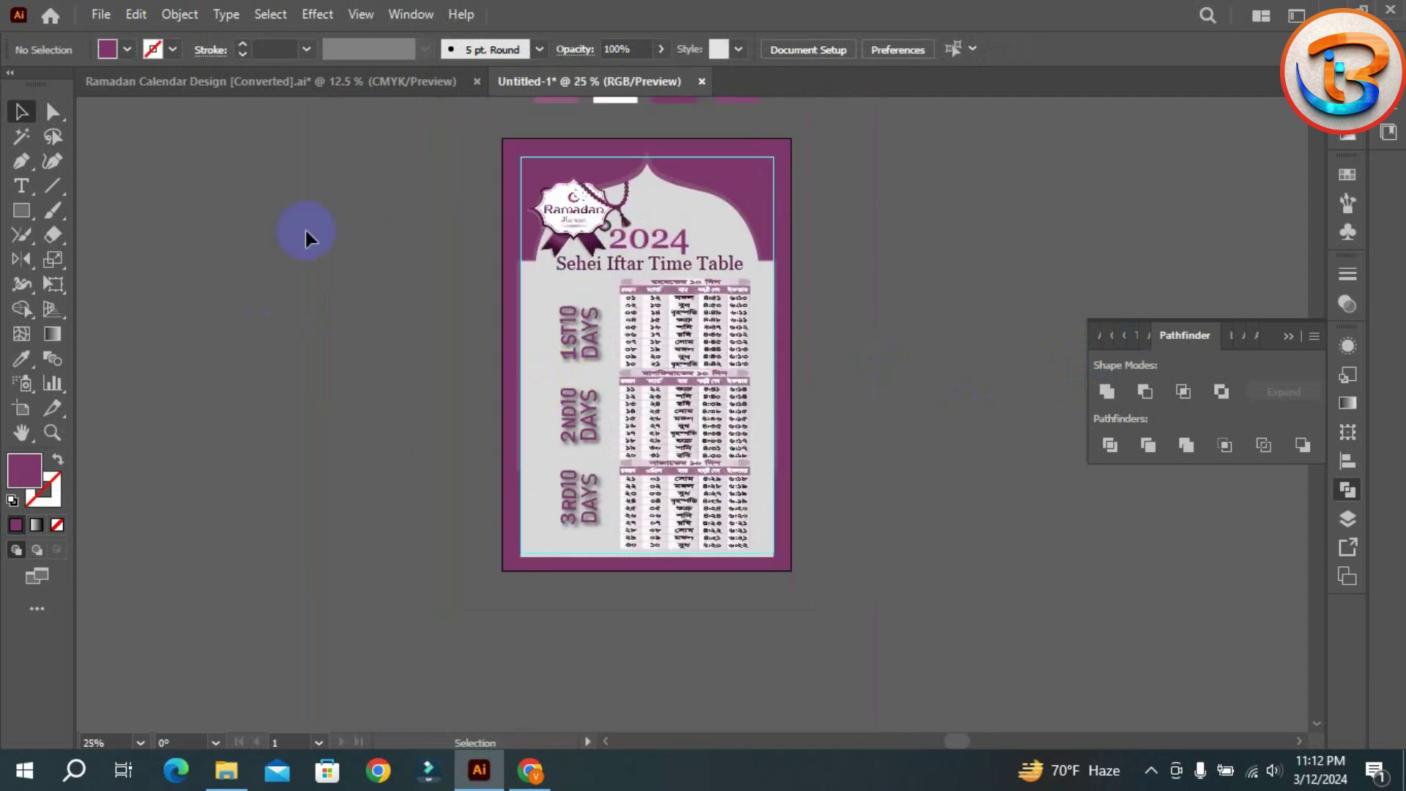
scroll(147, 407, "up", 2)
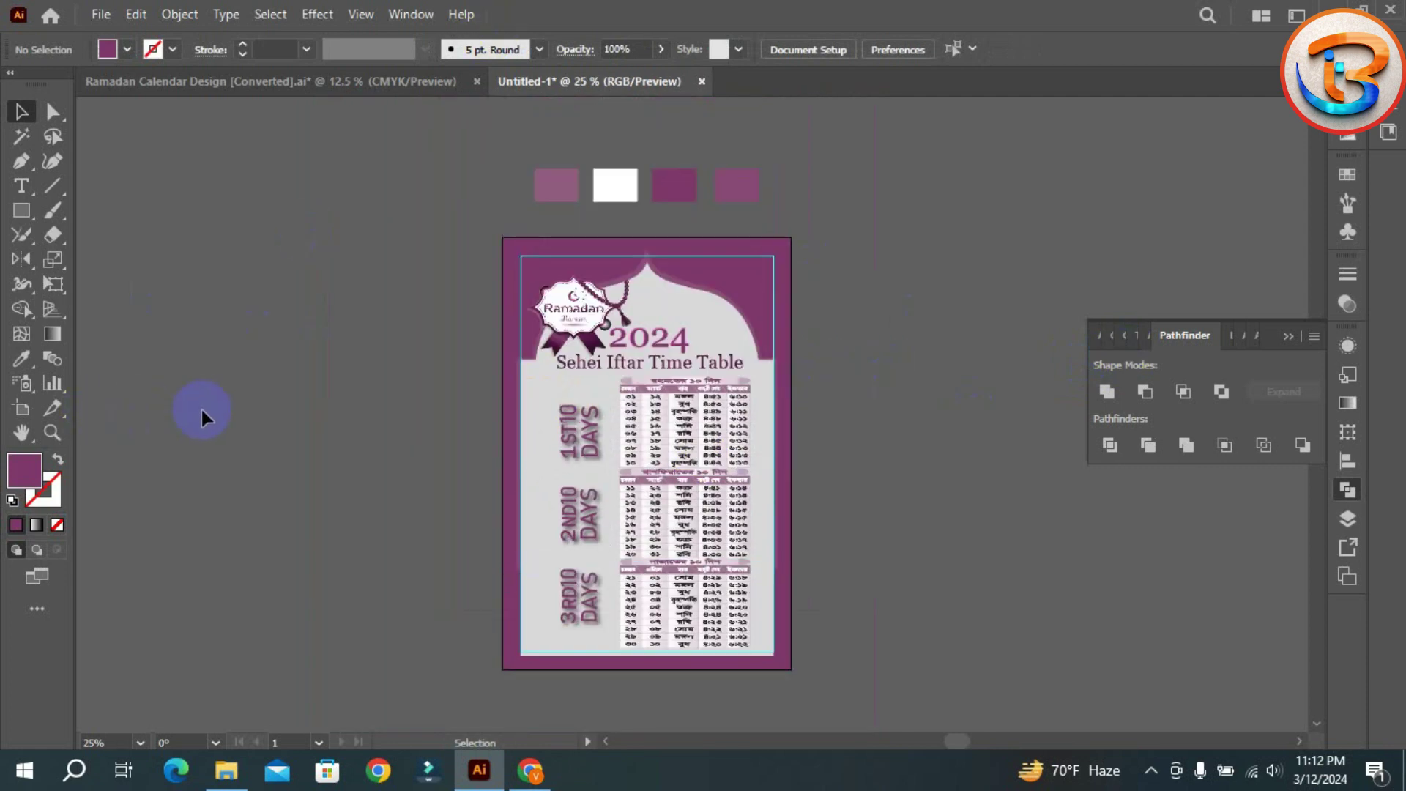
left_click_drag(195, 399, 857, 413)
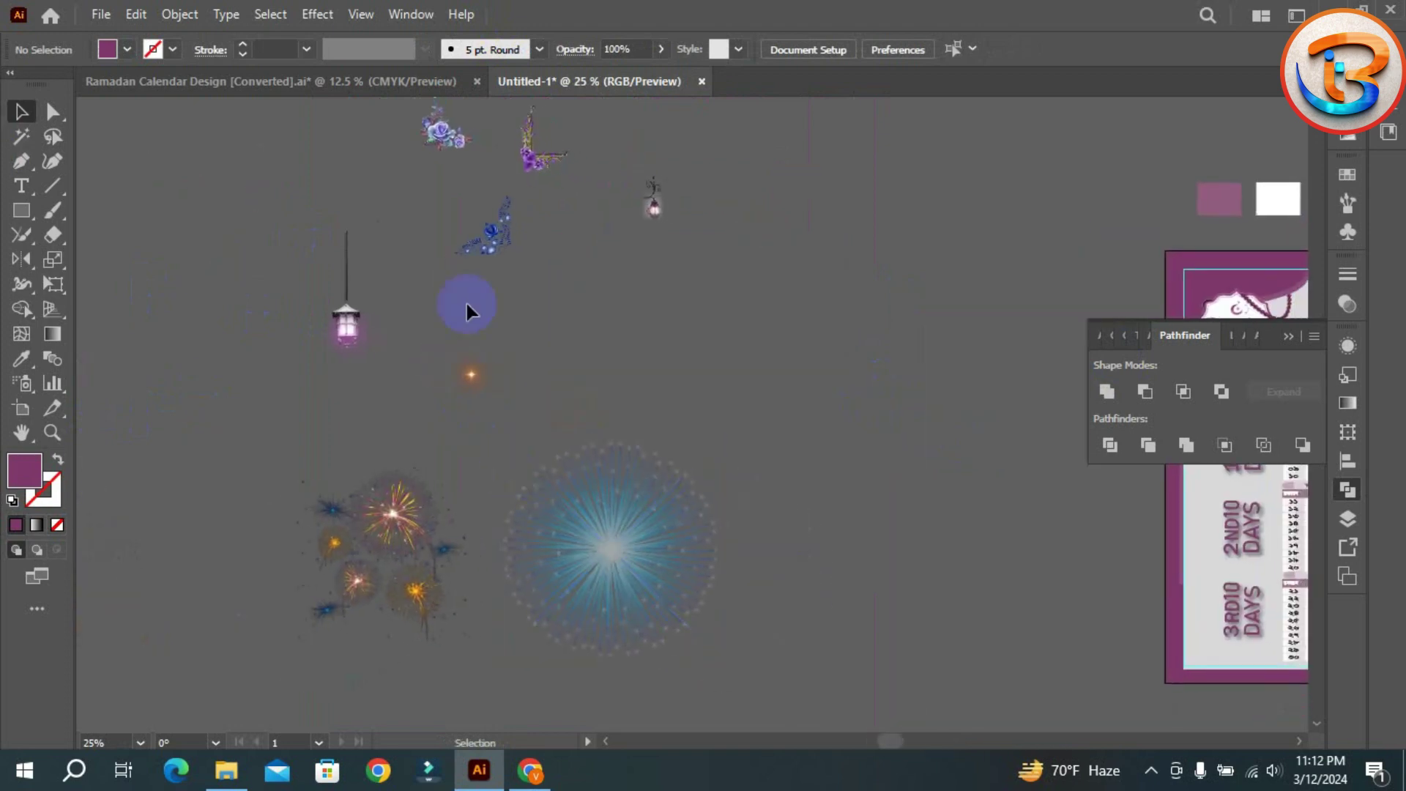
key("ctrl+a")
left_click_drag(534, 503, 928, 534)
left_click_drag(455, 417, 18, 417)
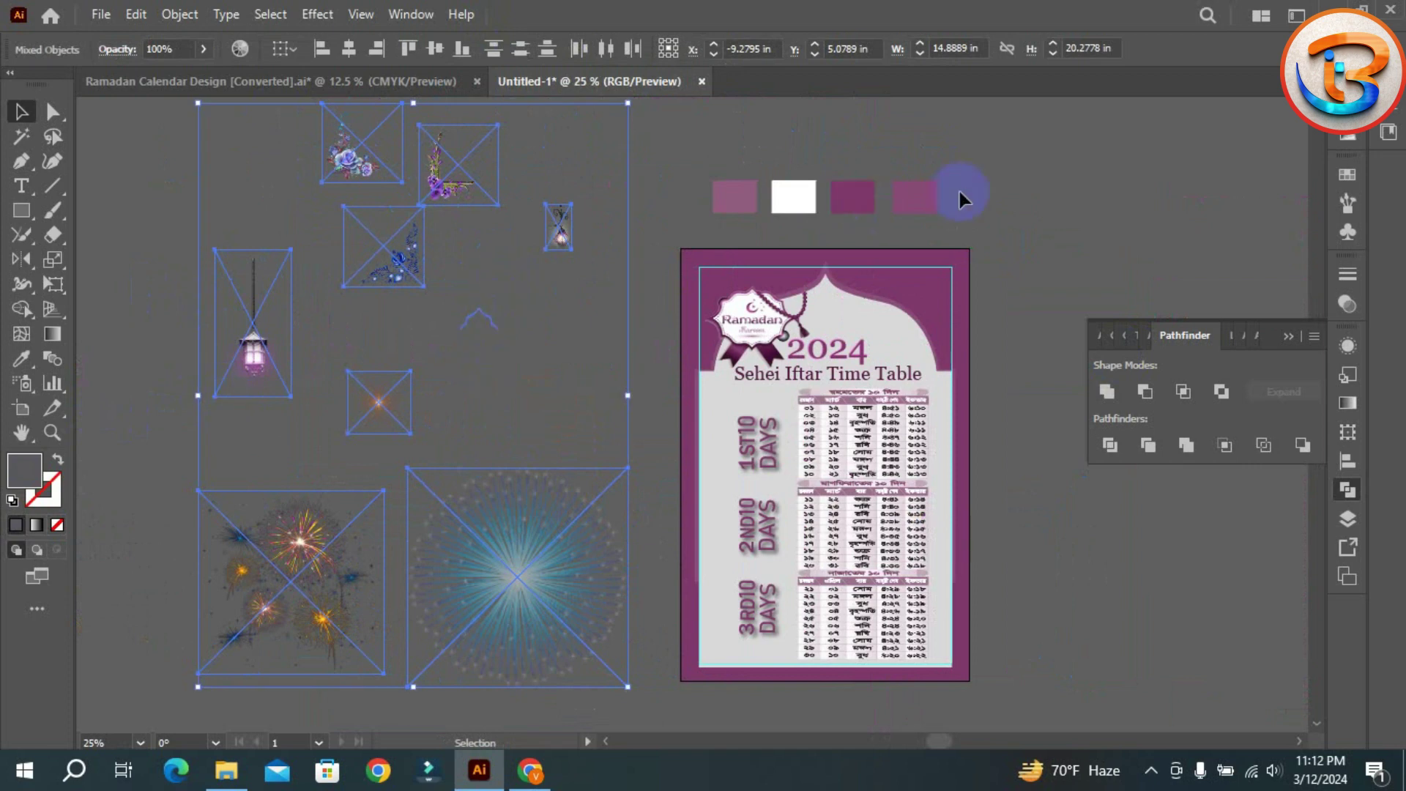
left_click(146, 186)
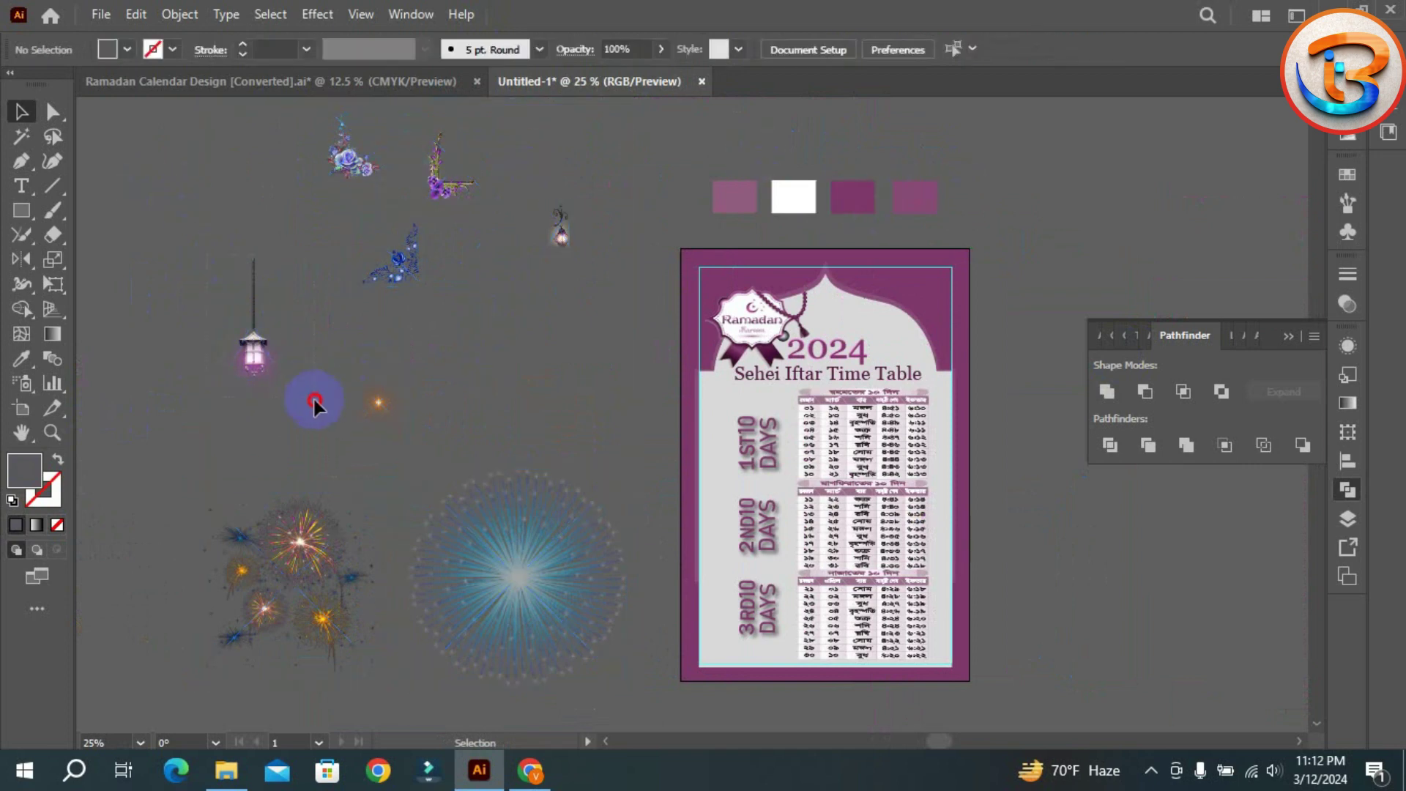
- Move the large purple hanging lantern image to the right of the artboard and bring it to the front
left_click_drag(257, 354, 1060, 319)
right_click(1064, 321)
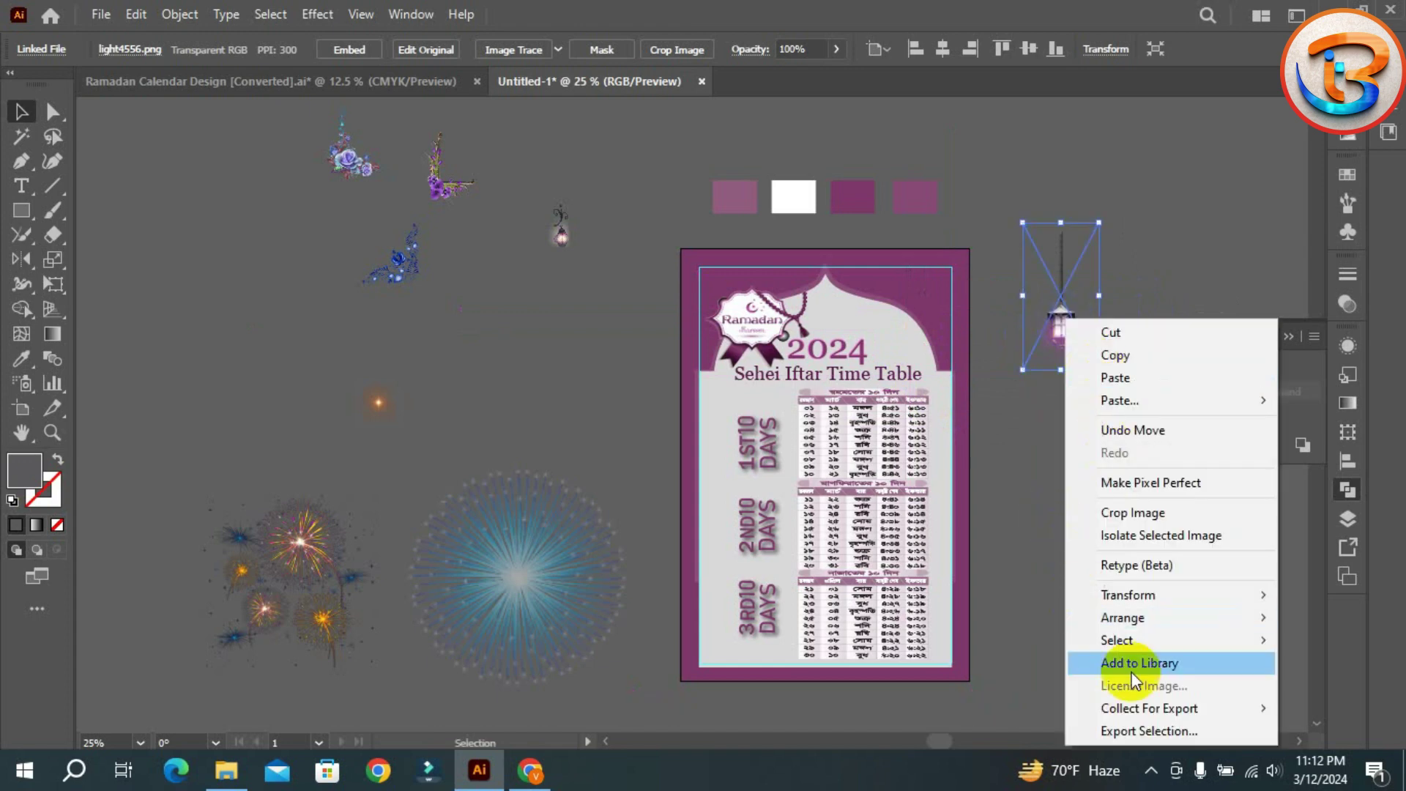
mouse_move(1131, 618)
left_click(929, 619)
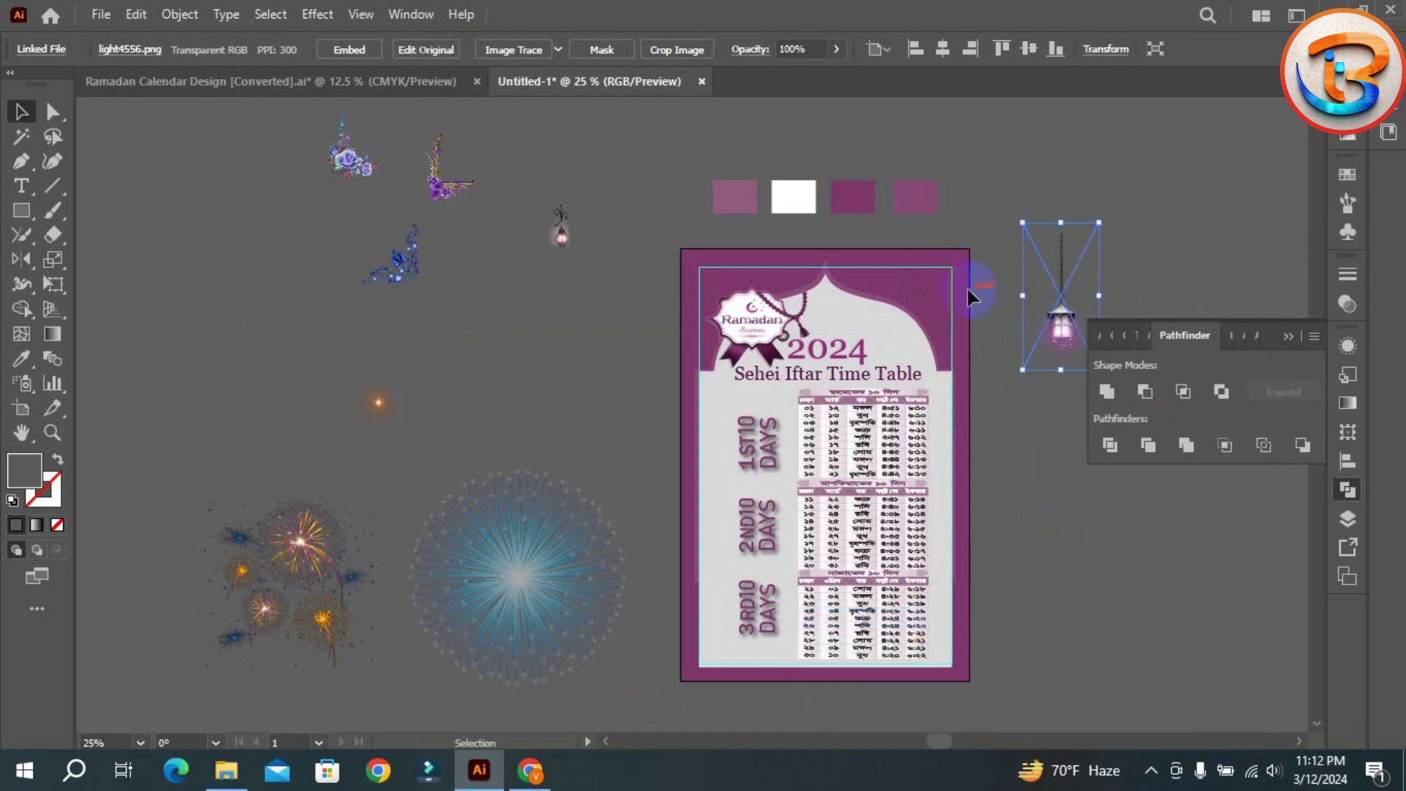
- Place the large purple lantern image on the arch beside the heading, scale it down slightly, hang its chain from the artboard's upper edge, and deselect it
left_click(1005, 218)
left_click_drag(1059, 315, 925, 329)
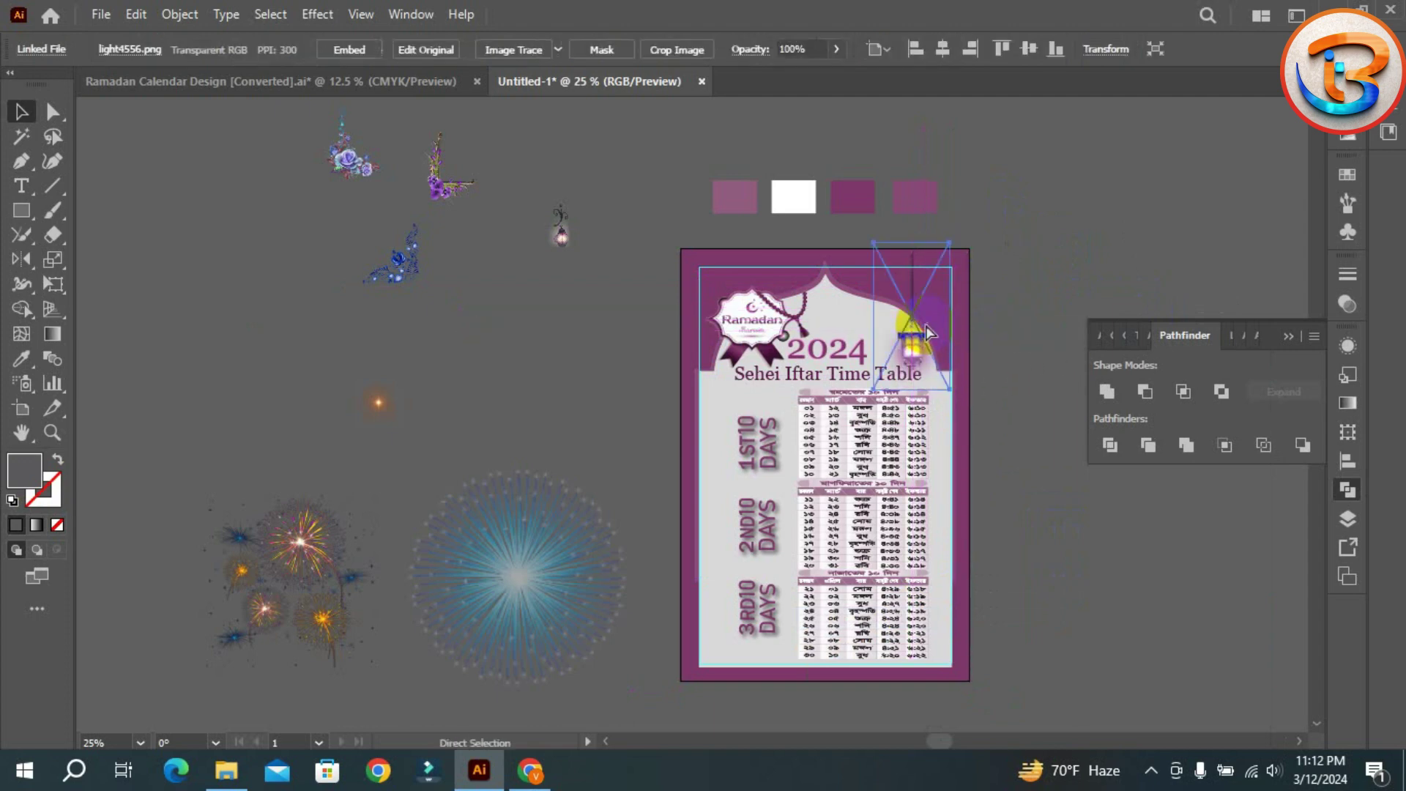
key("ctrl+=")
key("ctrl+=")
key("ctrl+=")
key("ctrl+=")
key("ctrl+=")
scroll(964, 368, "down", 4)
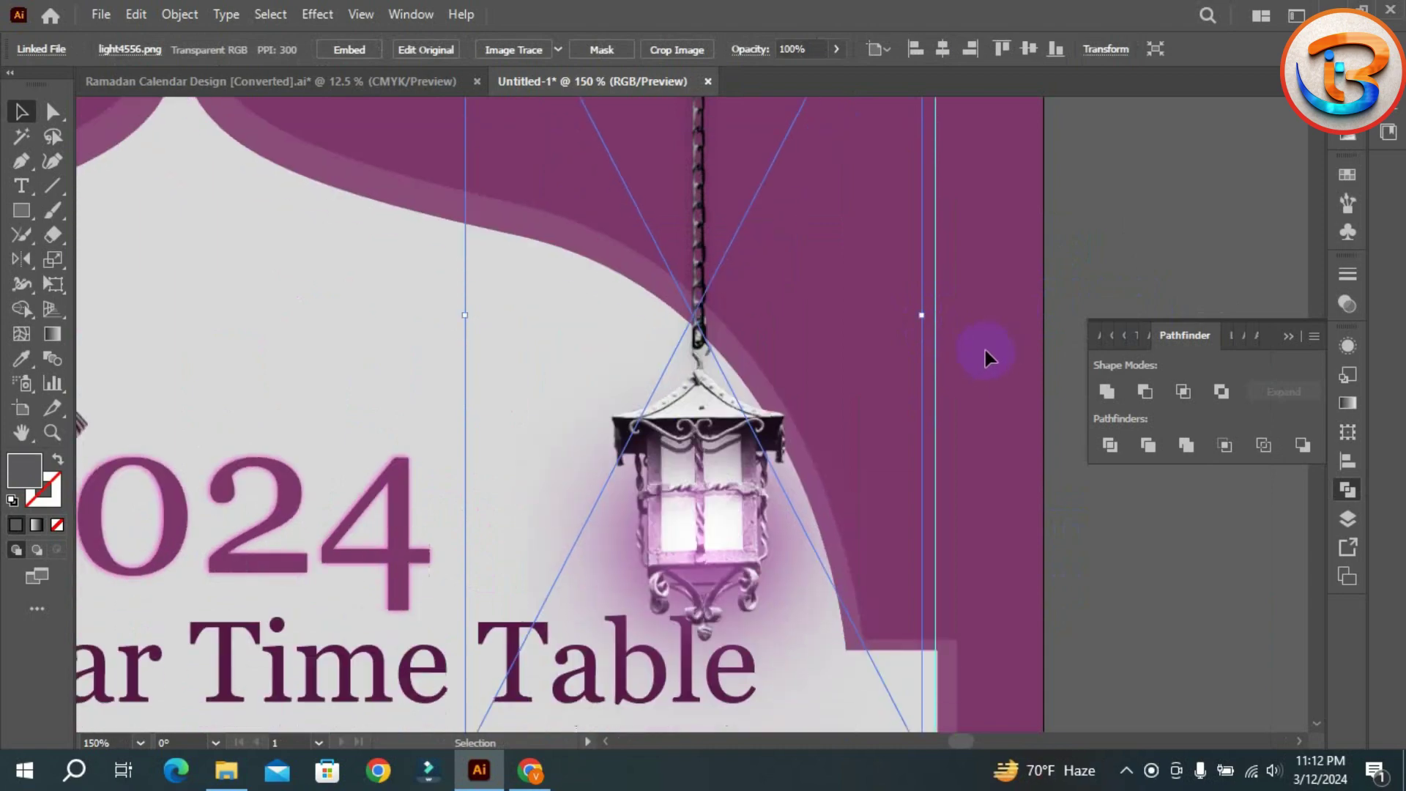
left_click_drag(921, 681, 892, 630)
left_click(902, 162)
- Move the purple flower corner image close to the artboard's left edge, bring it to the front, and deselect it
key("ctrl+minus")
key("ctrl+minus")
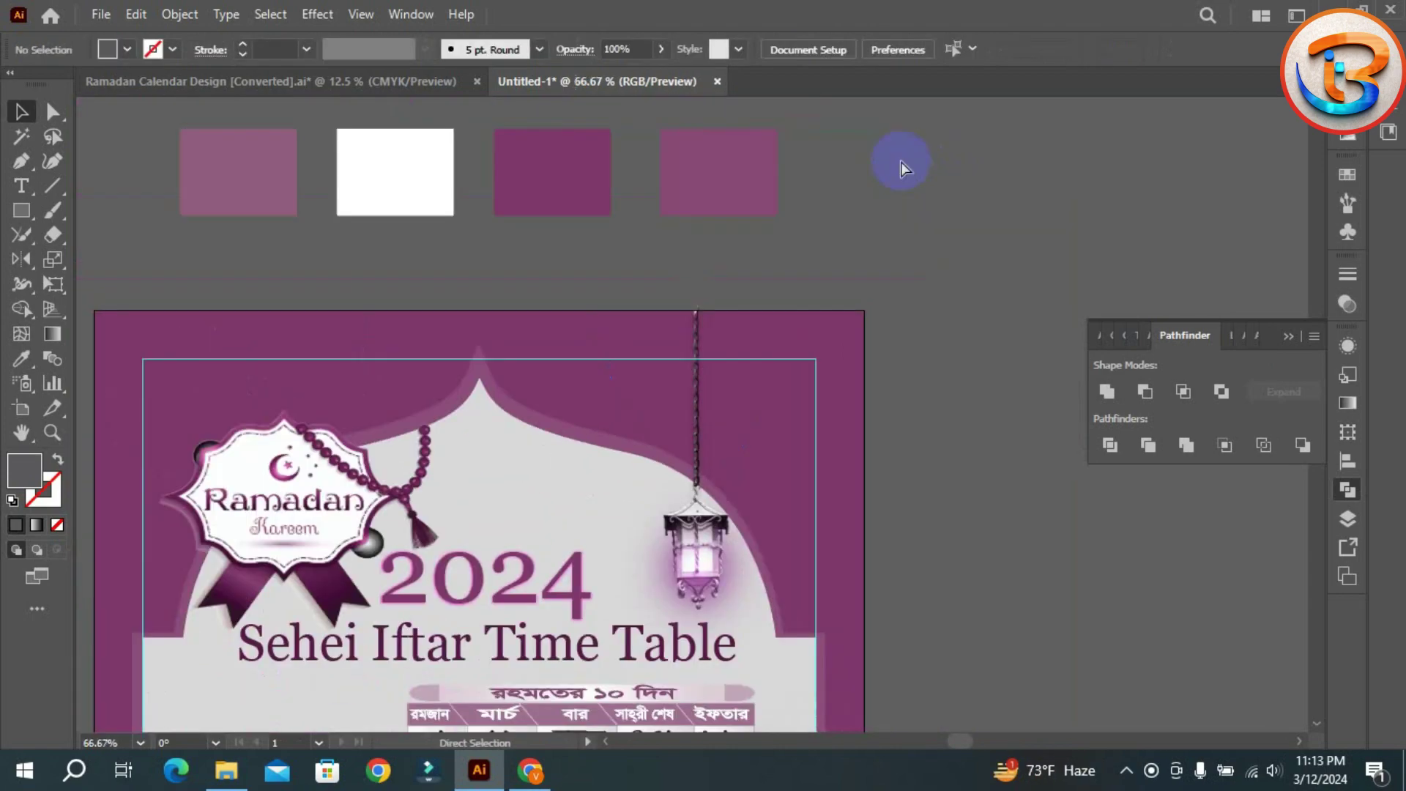
scroll(910, 408, "down", 3)
scroll(910, 409, "down", 2)
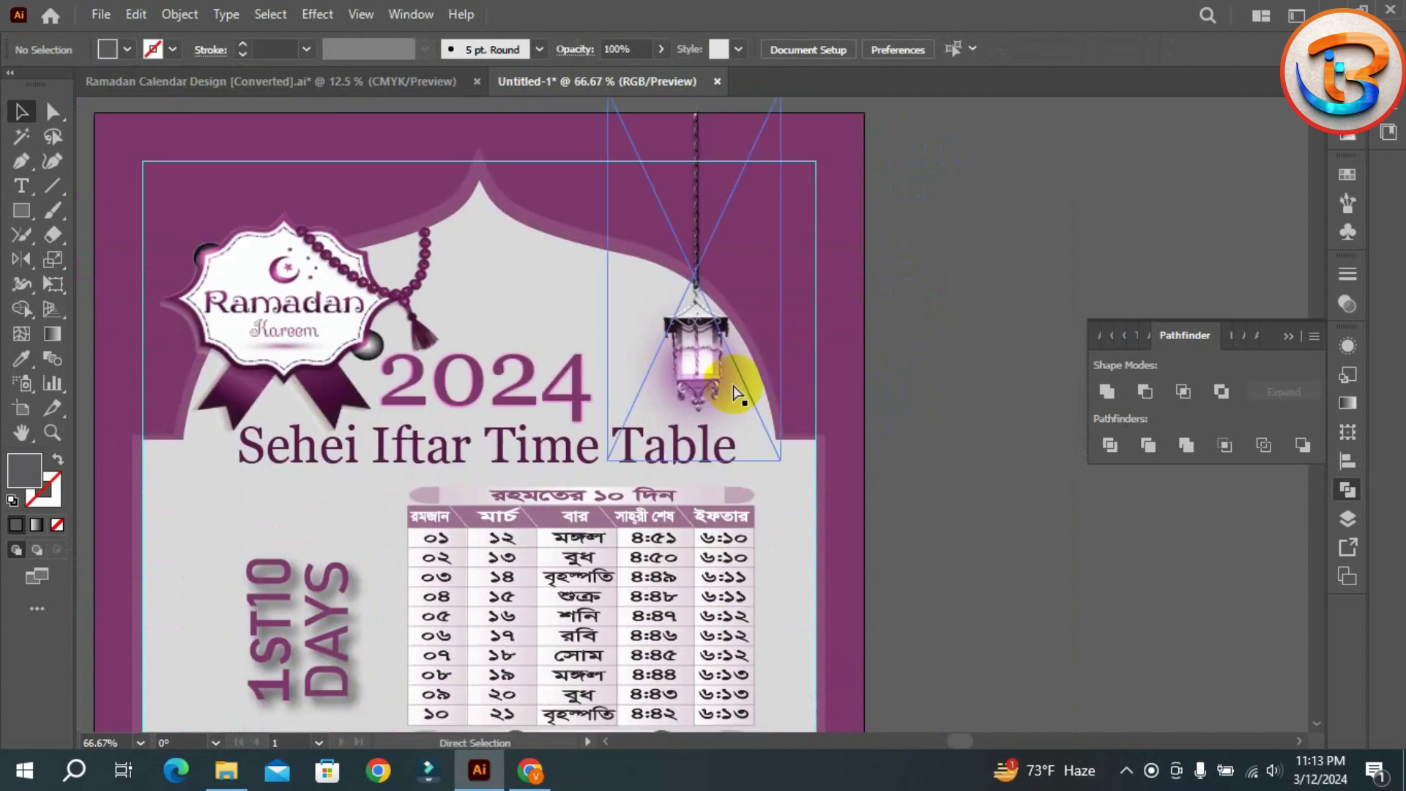
key("ctrl+minus")
scroll(703, 388, "down", 2)
scroll(545, 365, "up", 10)
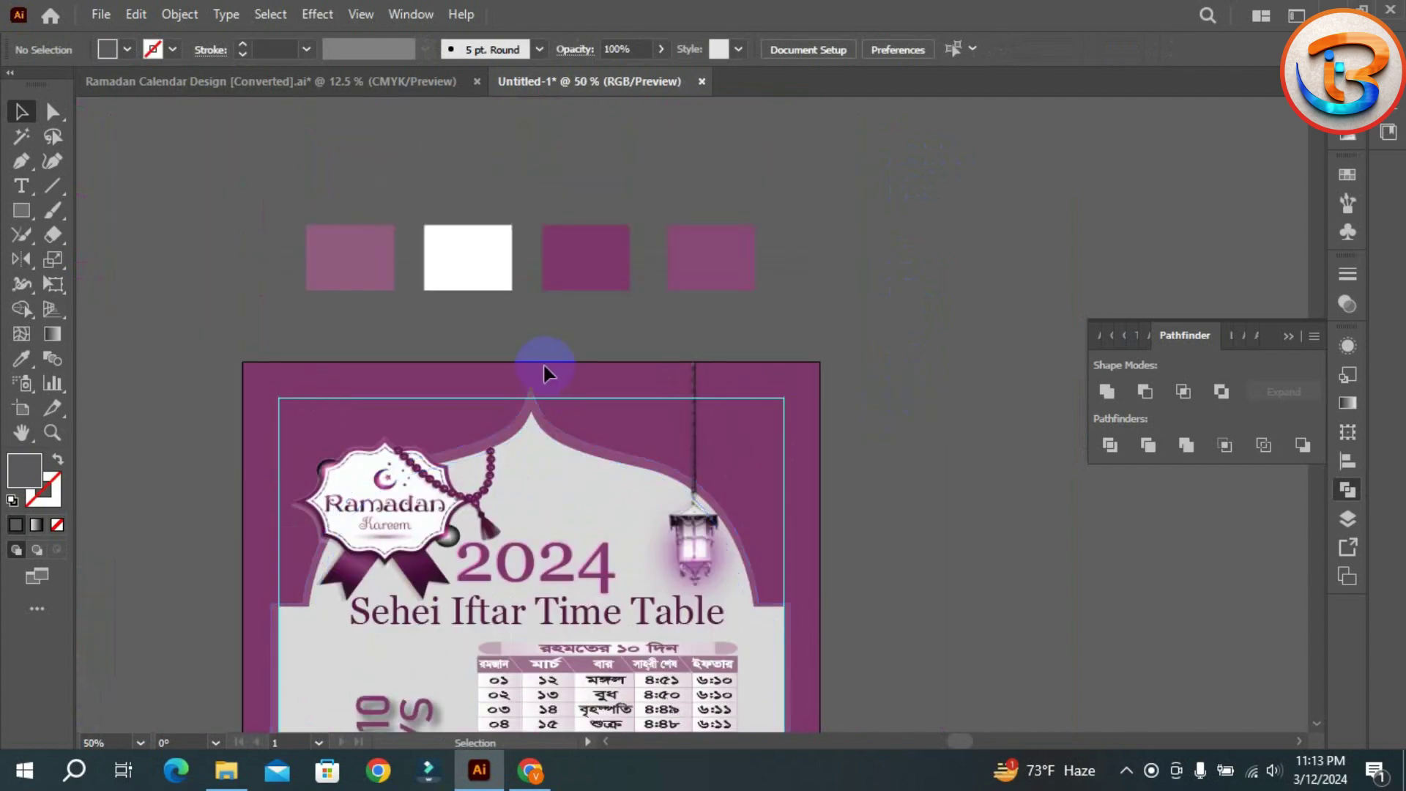
key("ctrl+minus")
key("ctrl+minus")
scroll(394, 428, "down", 4)
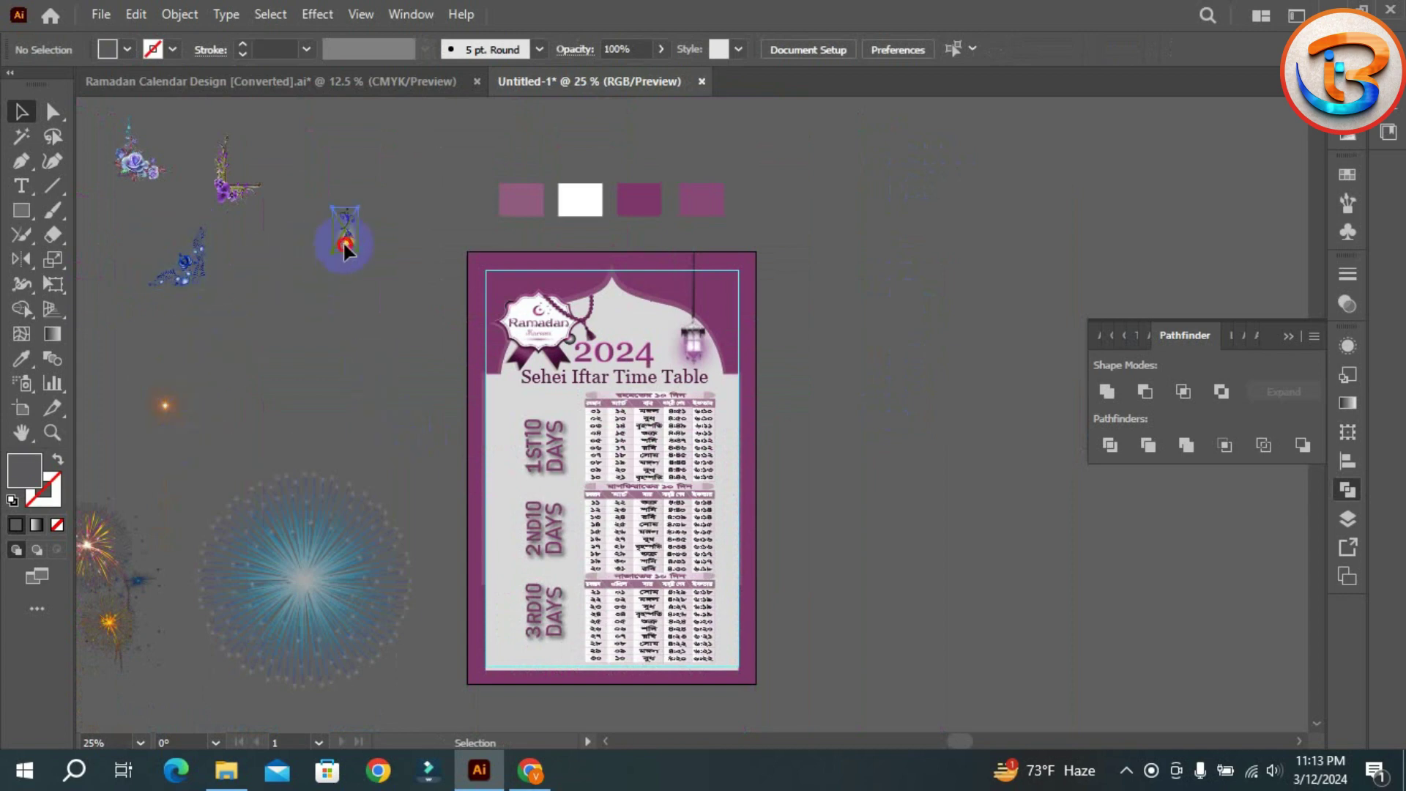
left_click_drag(206, 234, 364, 470)
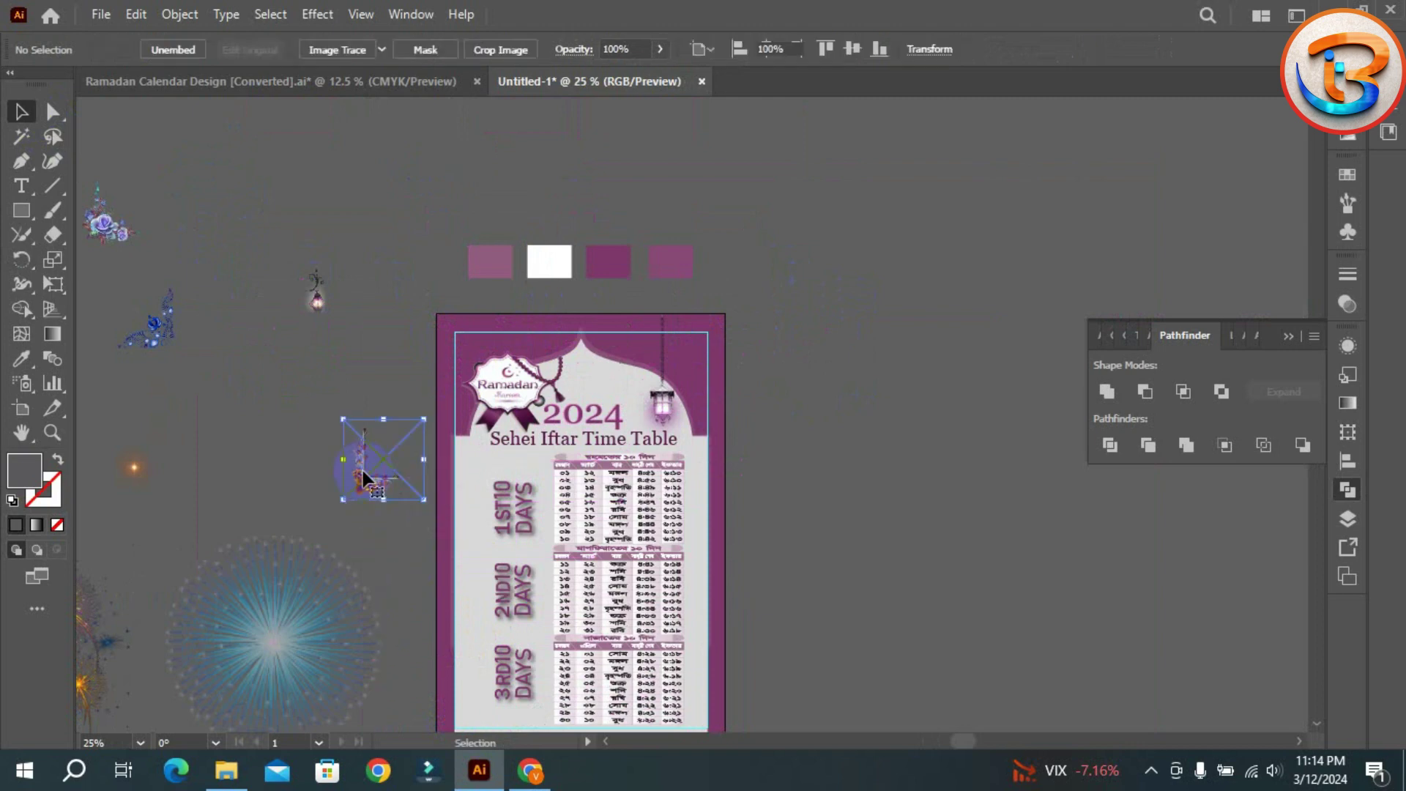
right_click(364, 470)
mouse_move(414, 341)
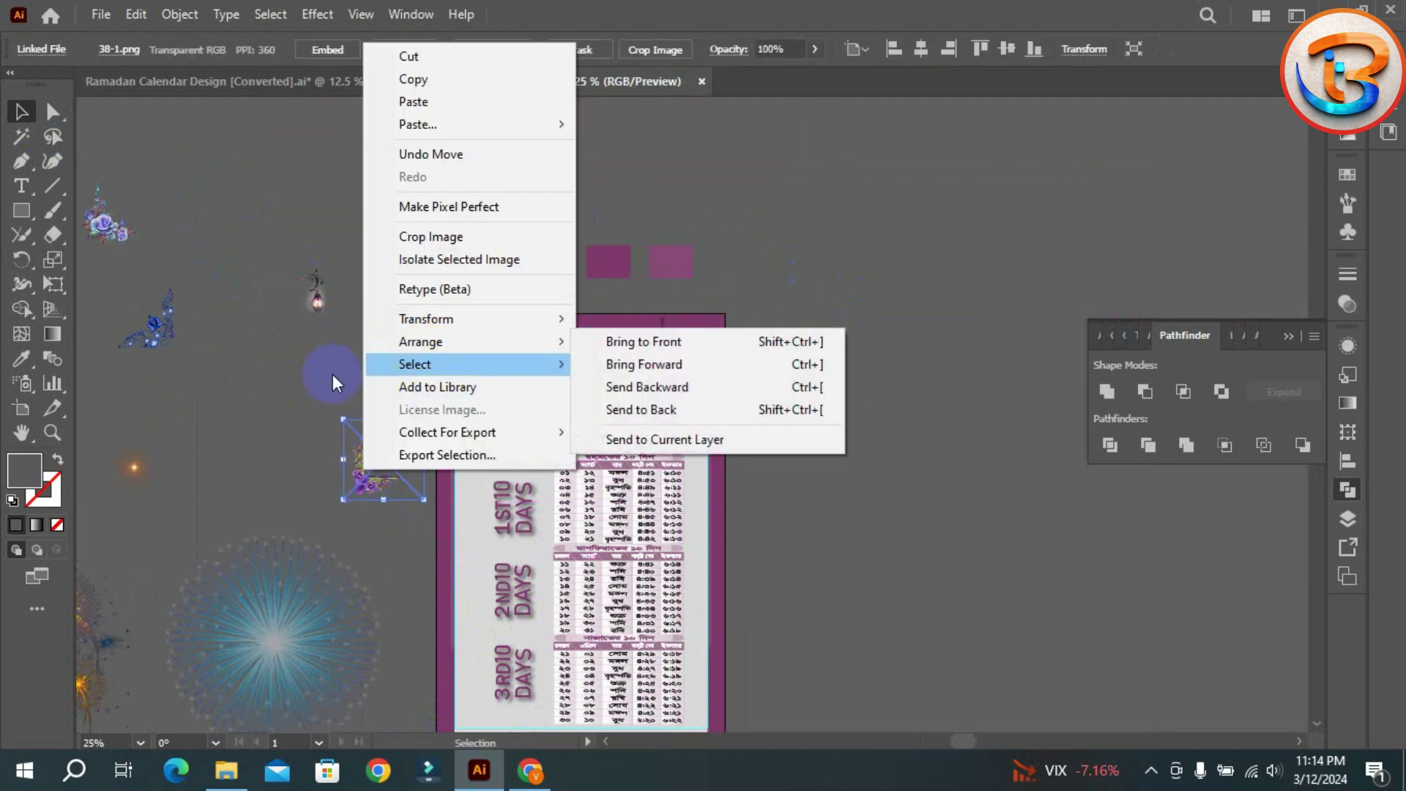
left_click(644, 339)
left_click(244, 375)
- Place the purple flower corner image over the artboard's lower-left corner and enlarge it slightly to frame that corner
scroll(283, 410, "down", 2)
scroll(283, 410, "down", 3)
left_click(406, 138)
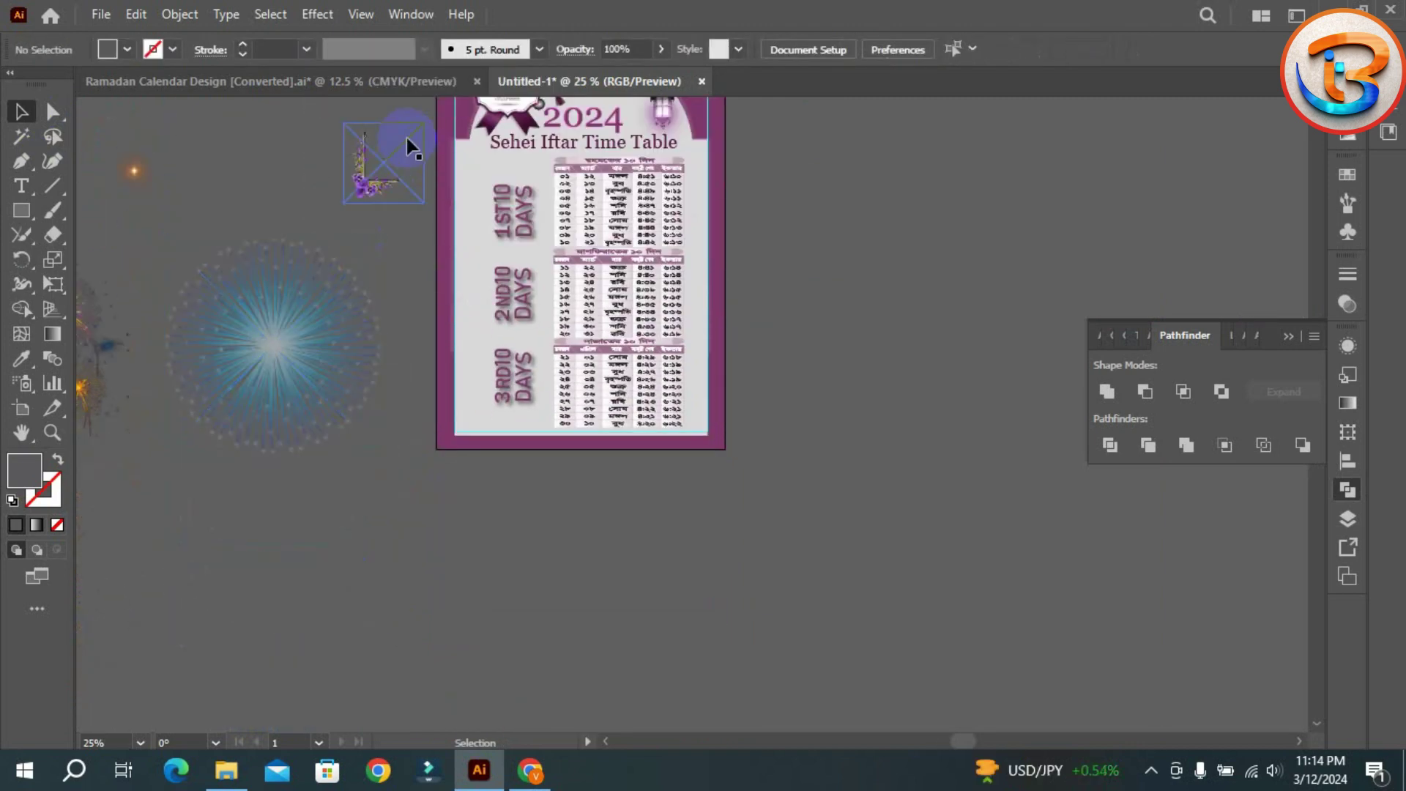
left_click_drag(372, 179, 464, 433)
scroll(448, 413, "up", 6)
left_click_drag(449, 555, 457, 548)
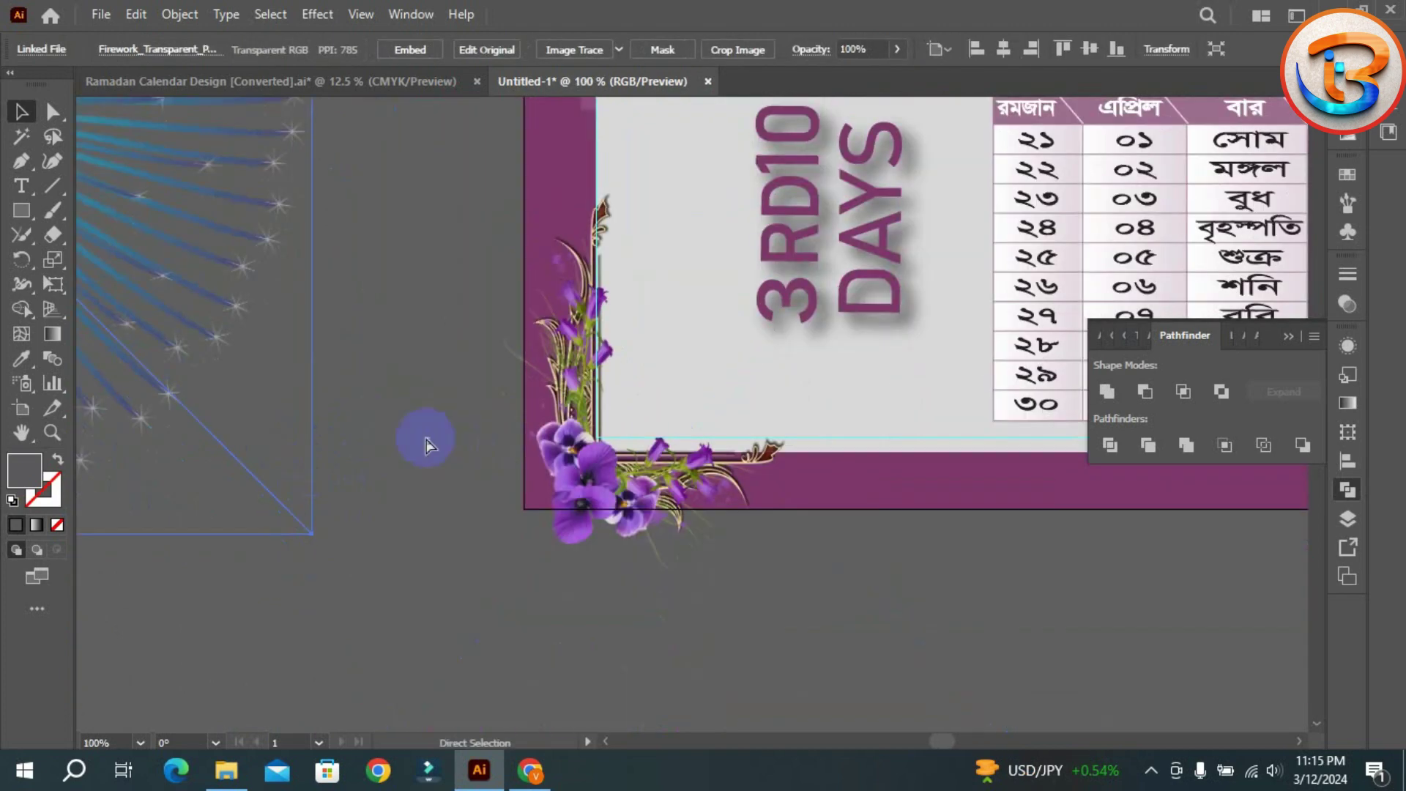
- Move the multicoloured fireworks image beside the artboard's left edge, above the blue firework, and bring it to the front
key("ctrl+minus")
key("ctrl+minus")
key("ctrl+minus")
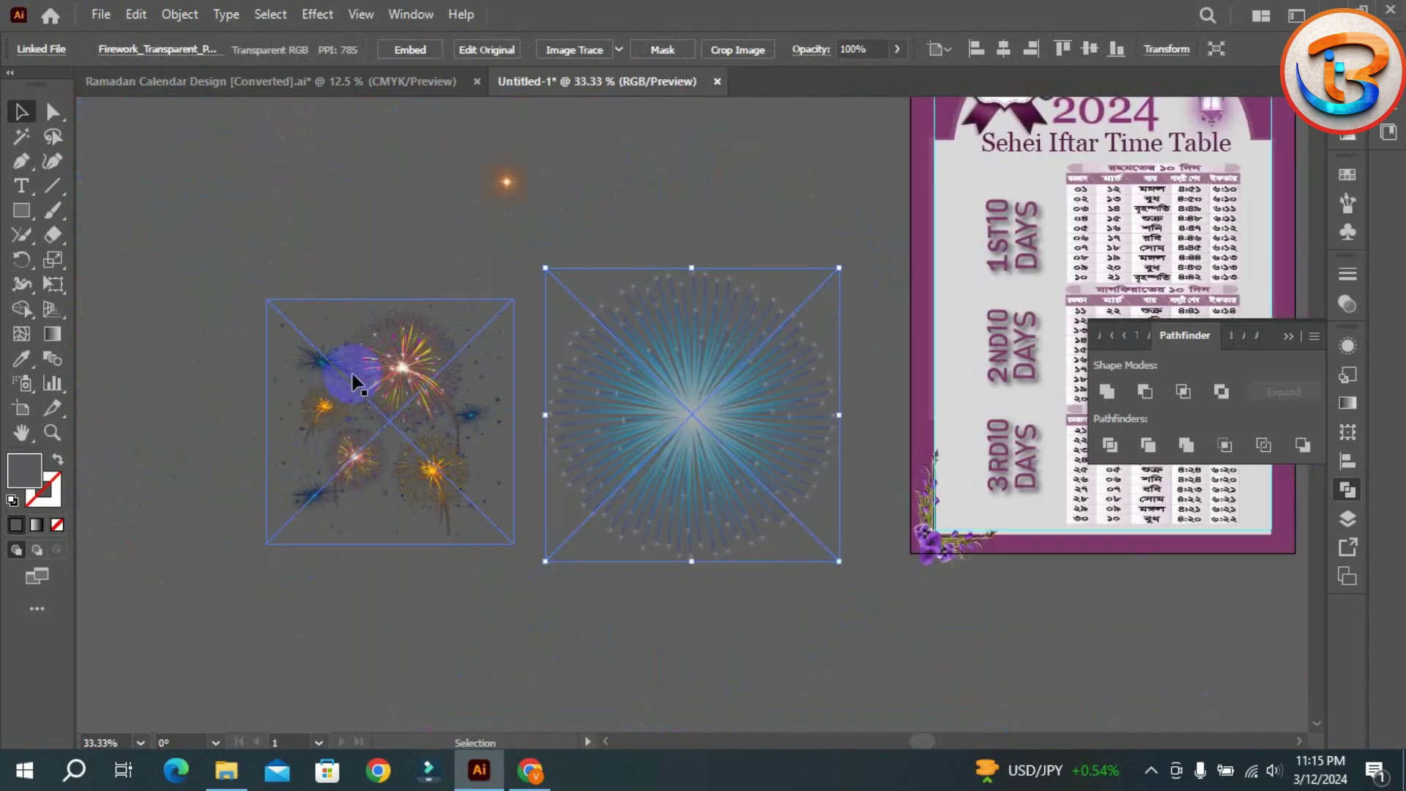
left_click_drag(436, 219, 543, 284)
left_click_drag(244, 367, 687, 241)
right_click(686, 239)
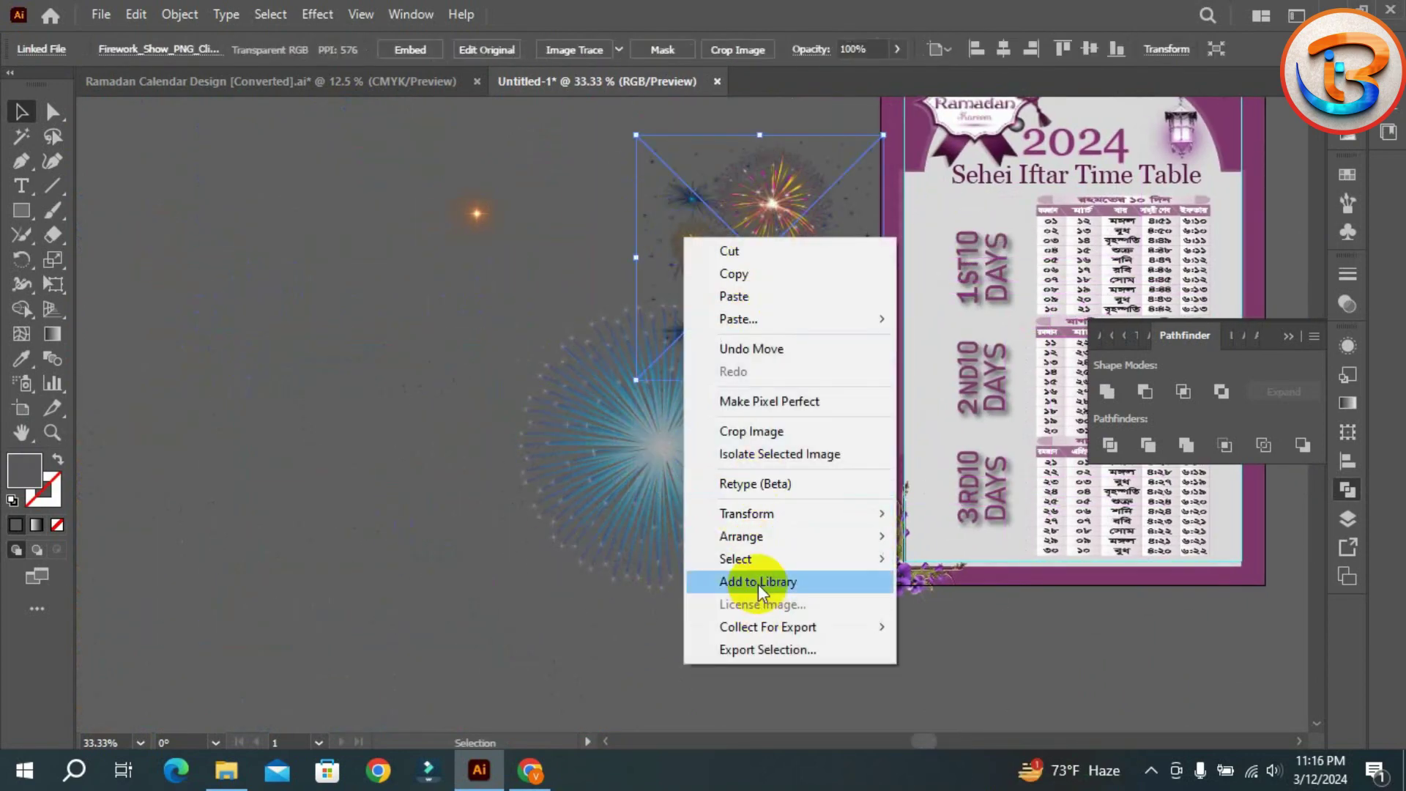
mouse_move(759, 540)
left_click(942, 537)
left_click(596, 308)
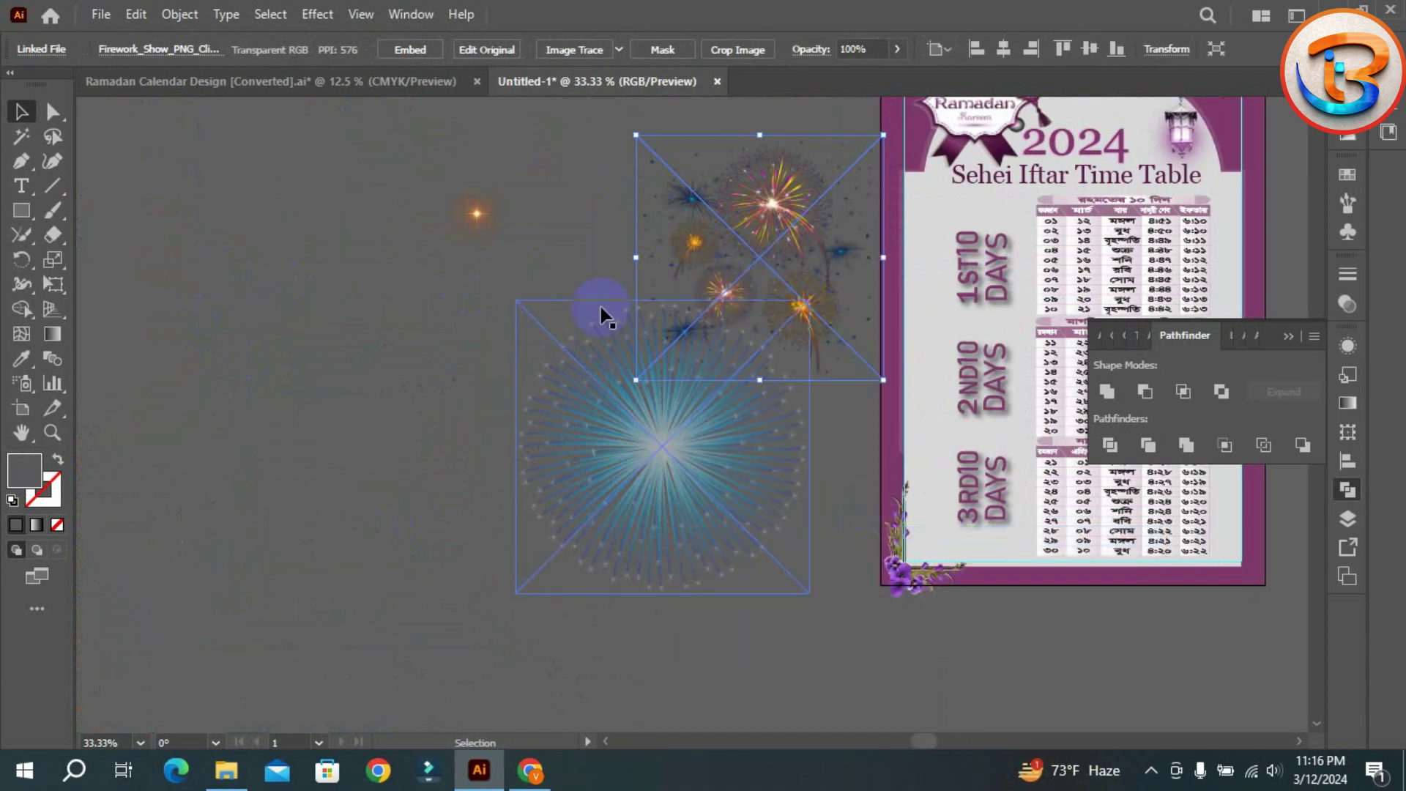
- Place the multicoloured fireworks image on the calendar over the first two day labels and the timetable's left part
left_click_drag(753, 229, 1057, 260)
key("ctrl+plus")
key("a")
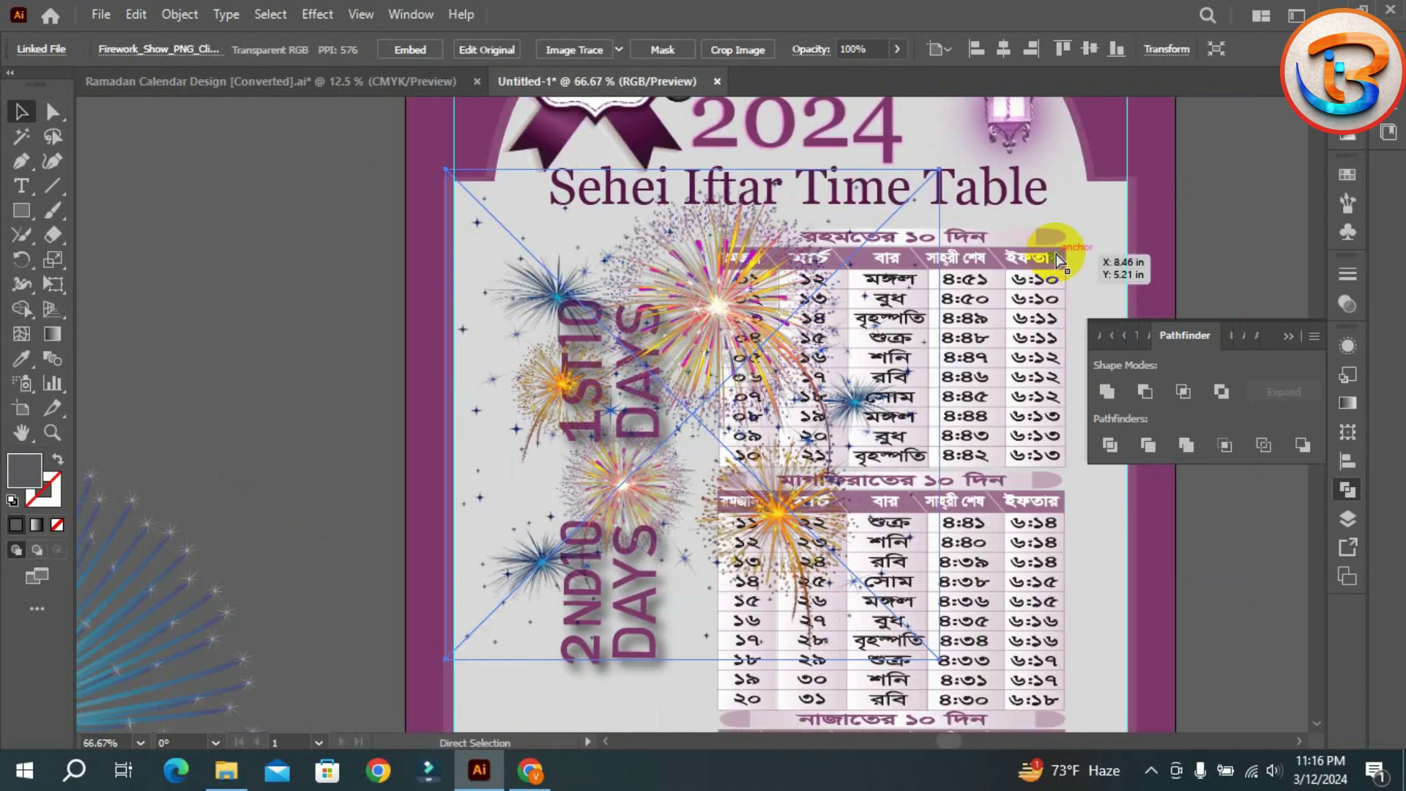
key("ctrl+plus")
key("ctrl+minus")
key("ctrl+minus")
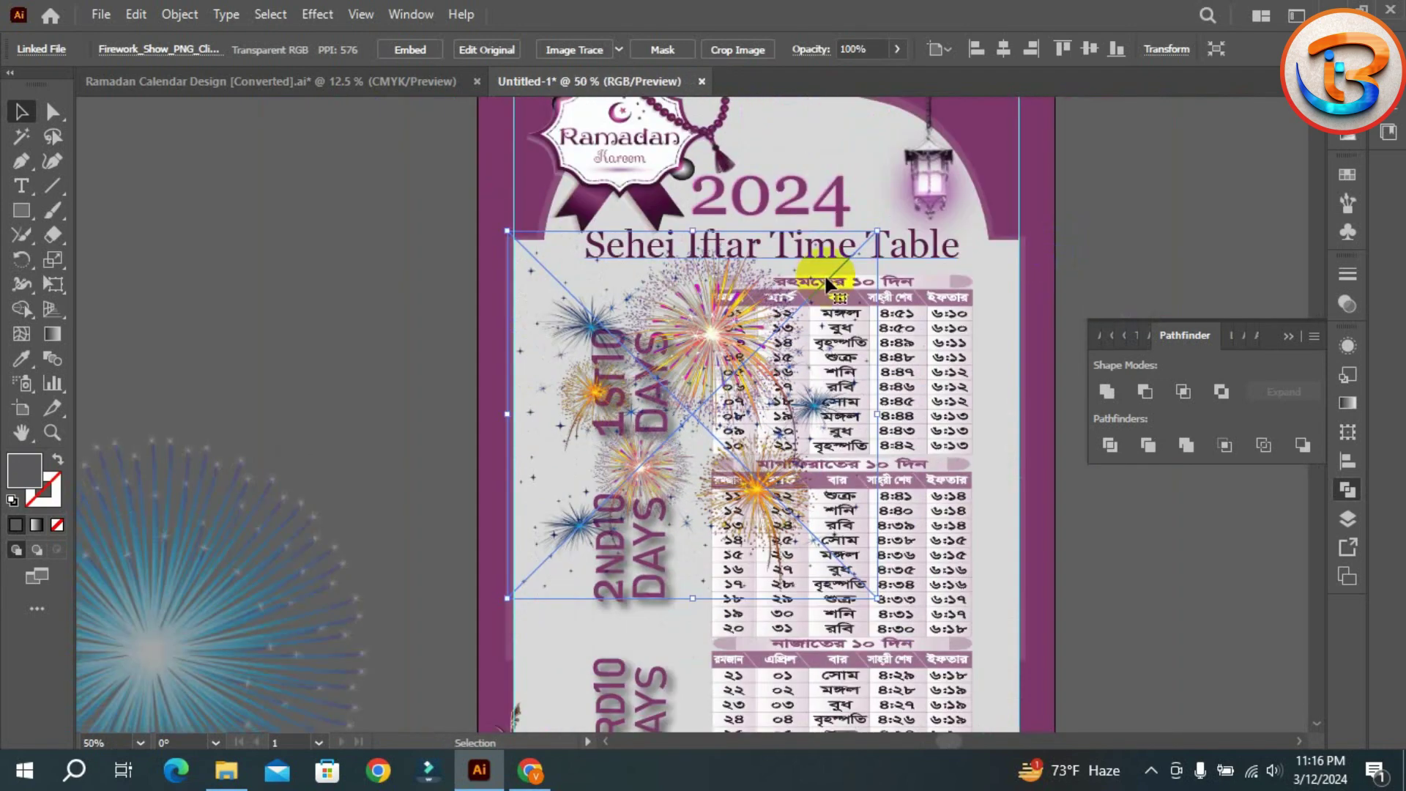
- Shift the fireworks image slightly up and left, and send it behind the timetable and day labels
scroll(722, 342, "down", 3)
left_click_drag(719, 178, 661, 161)
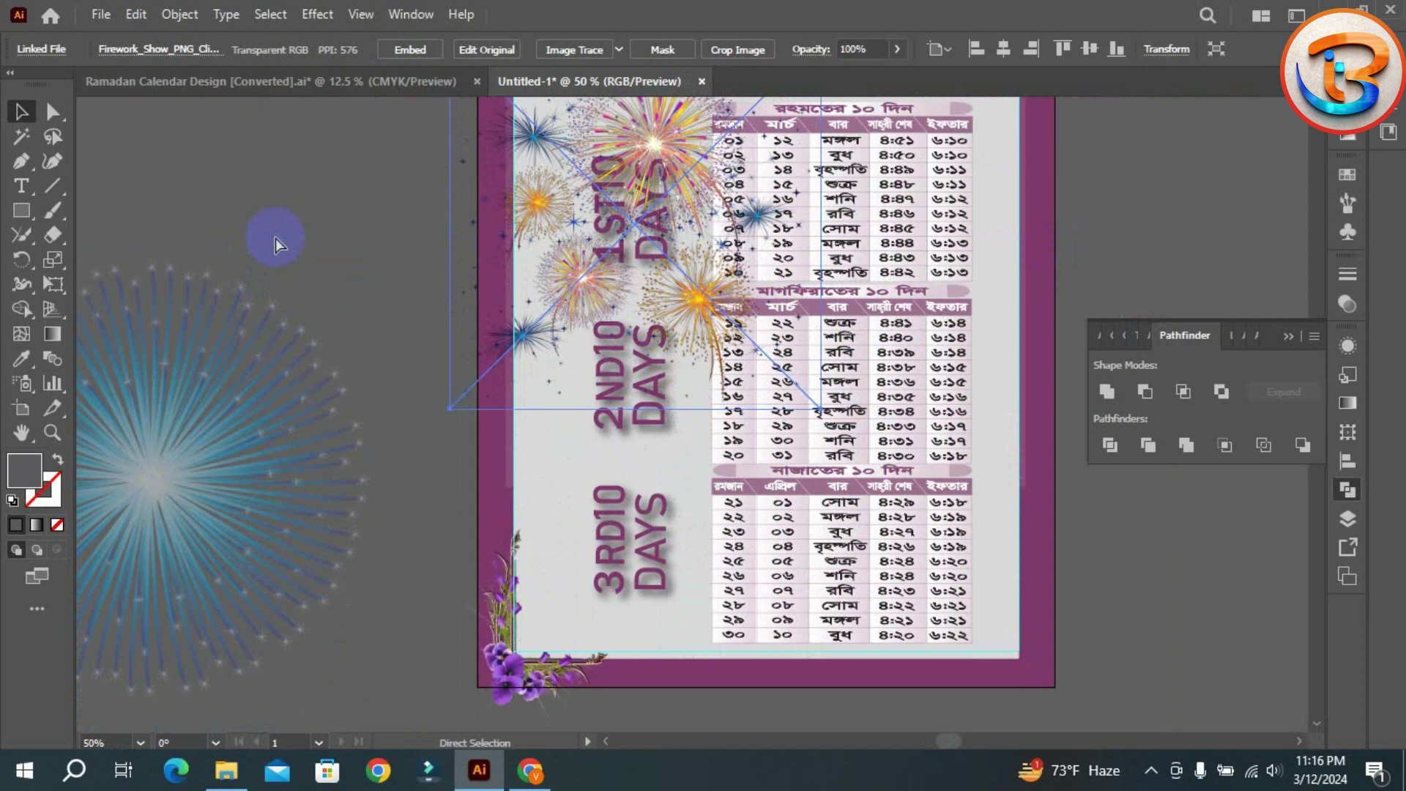
key("v")
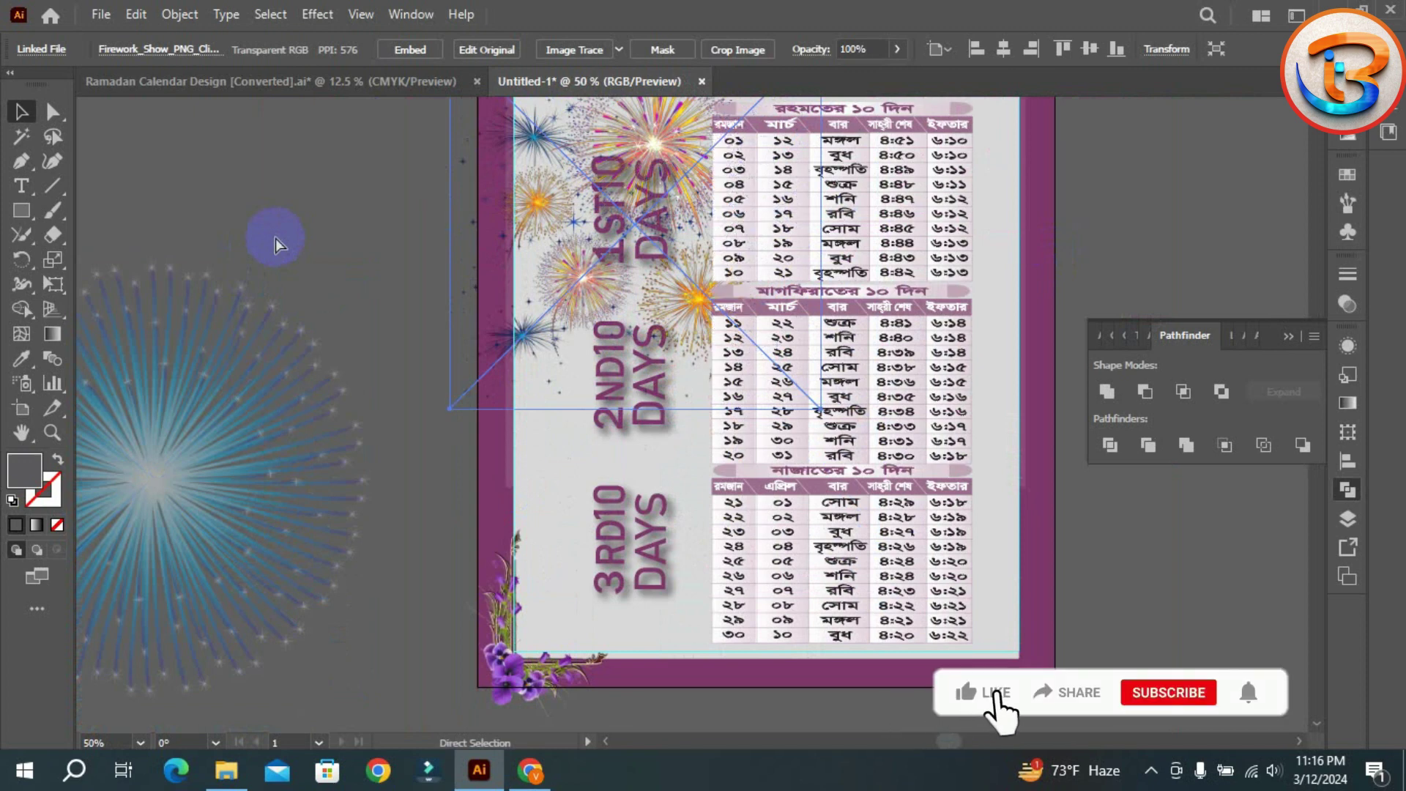
scroll(440, 241, "up", 3)
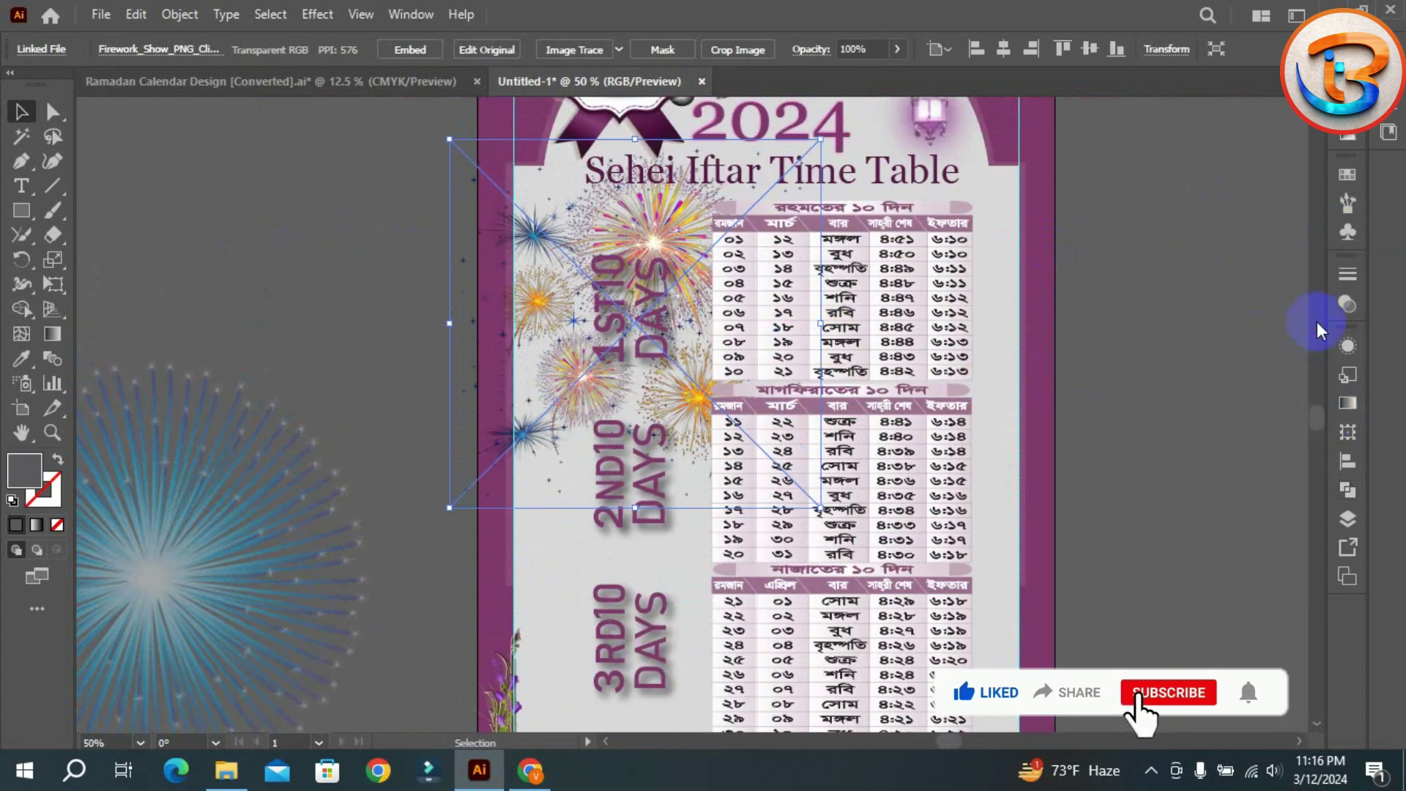
left_click(1291, 338)
left_click(1348, 345)
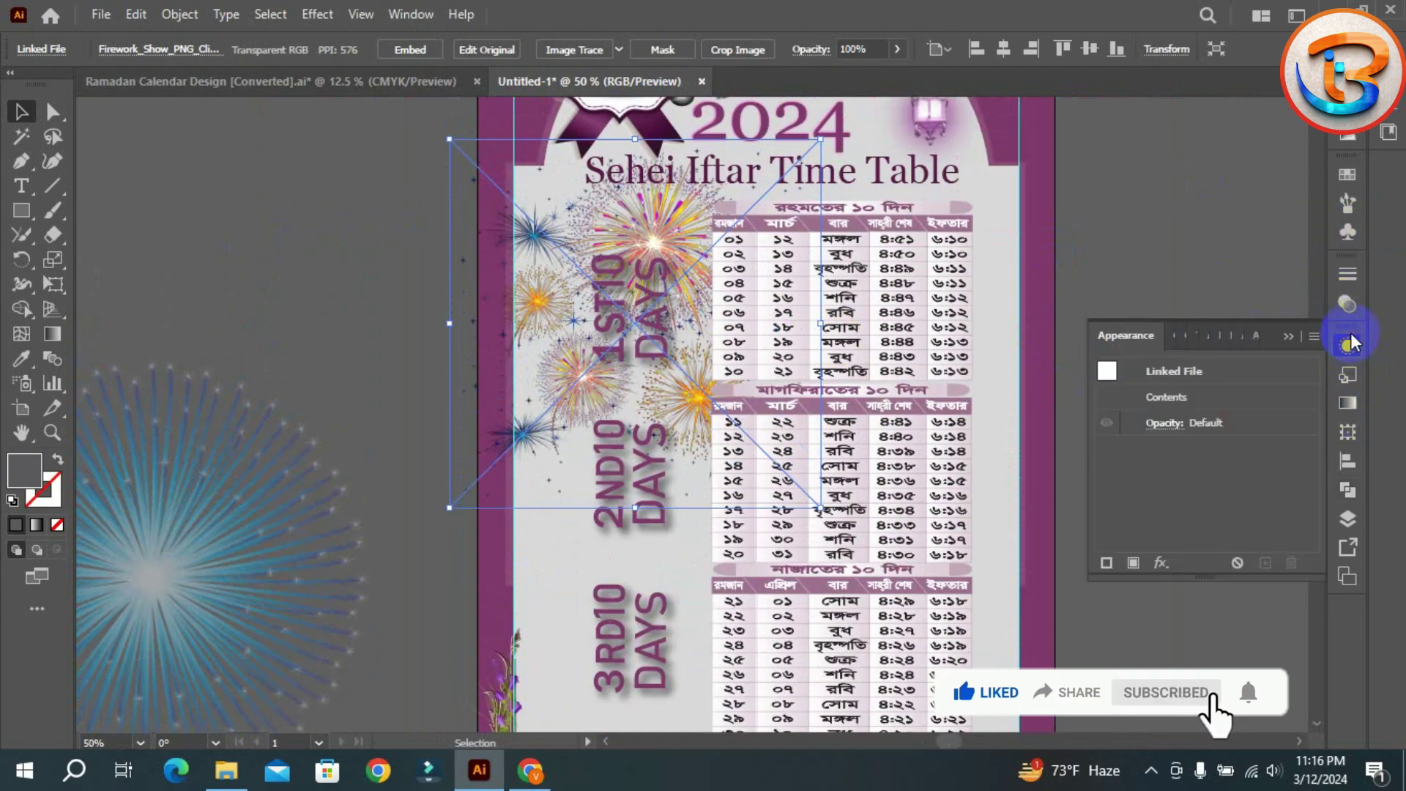
left_click(1290, 336)
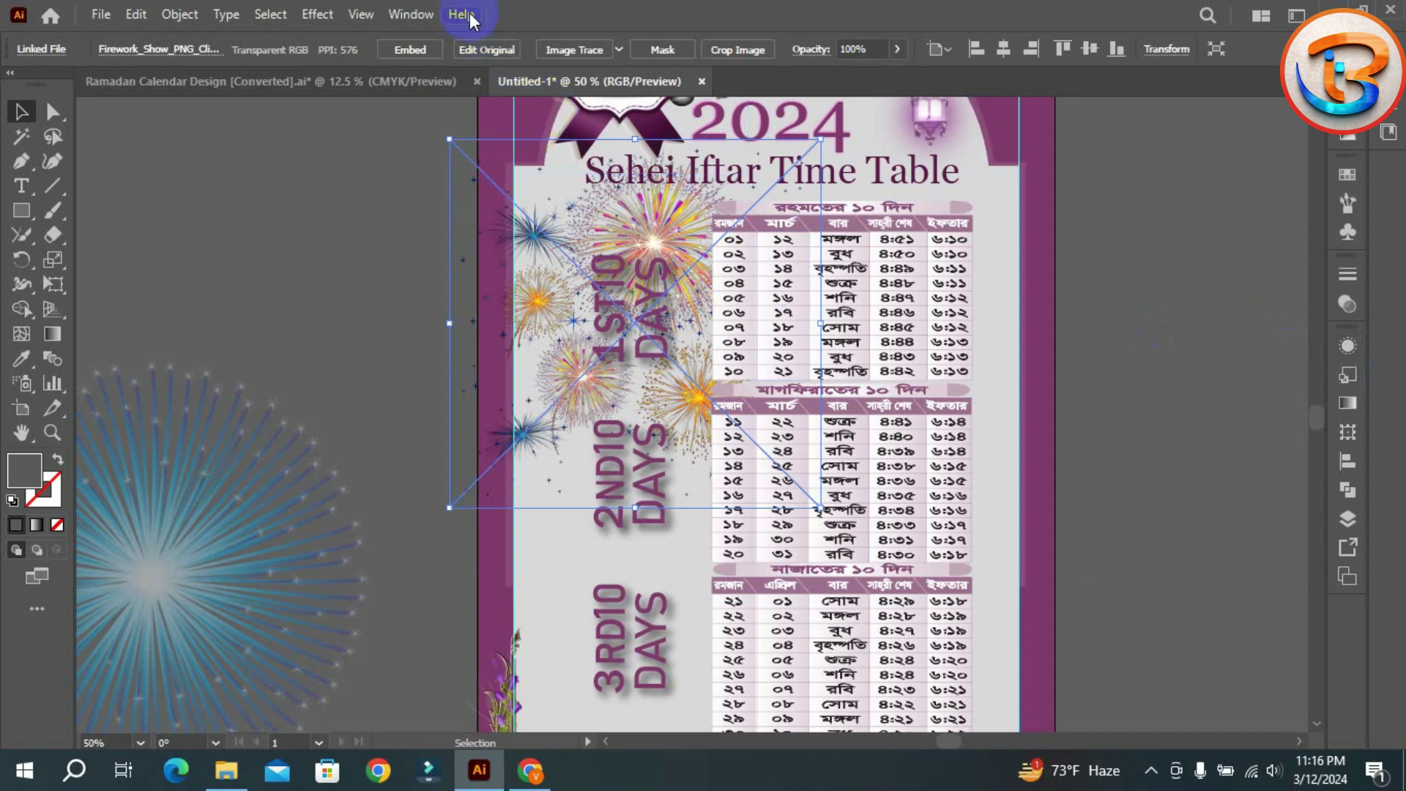
- Embed the fireworks image, reduce its opacity to 39%, and deselect it
left_click(419, 48)
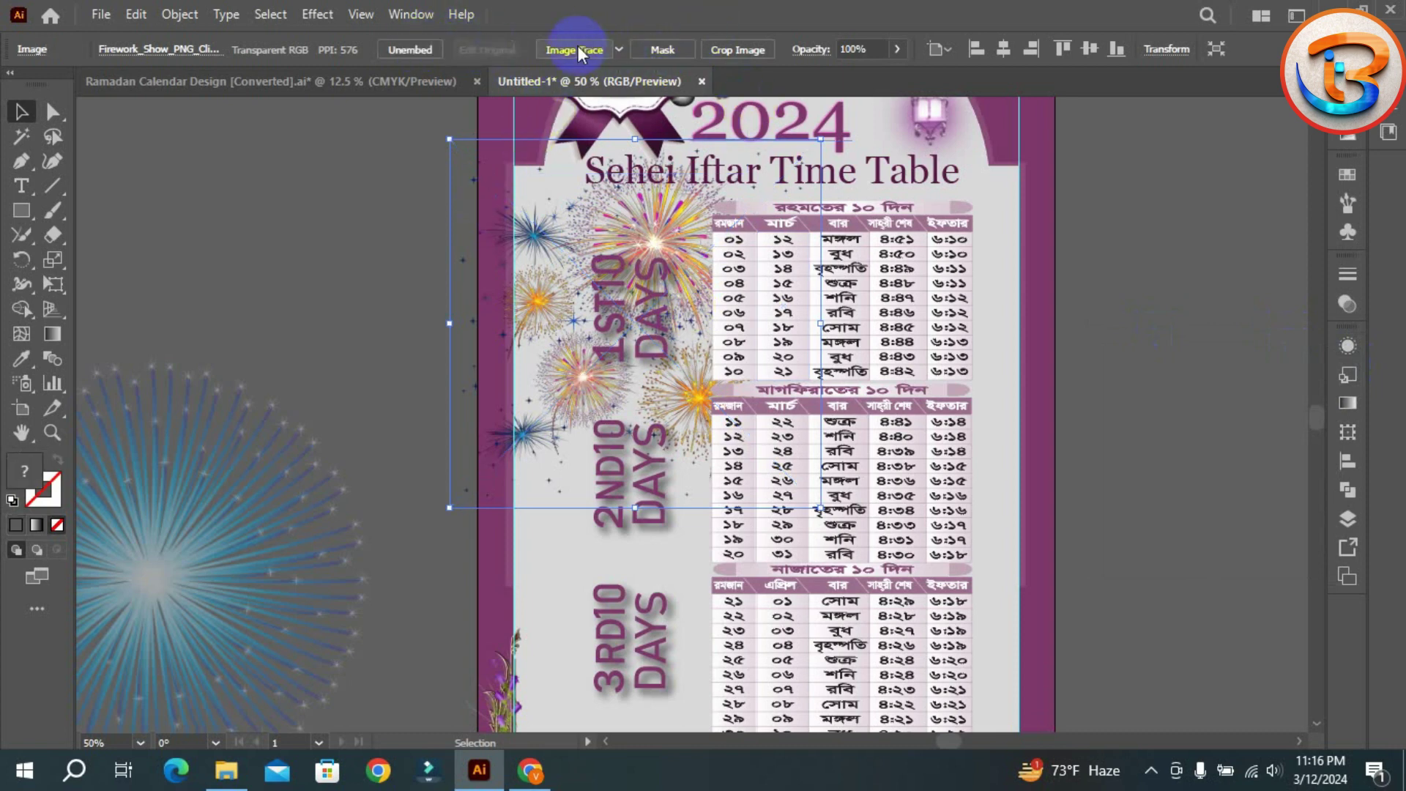
left_click_drag(879, 49, 786, 52)
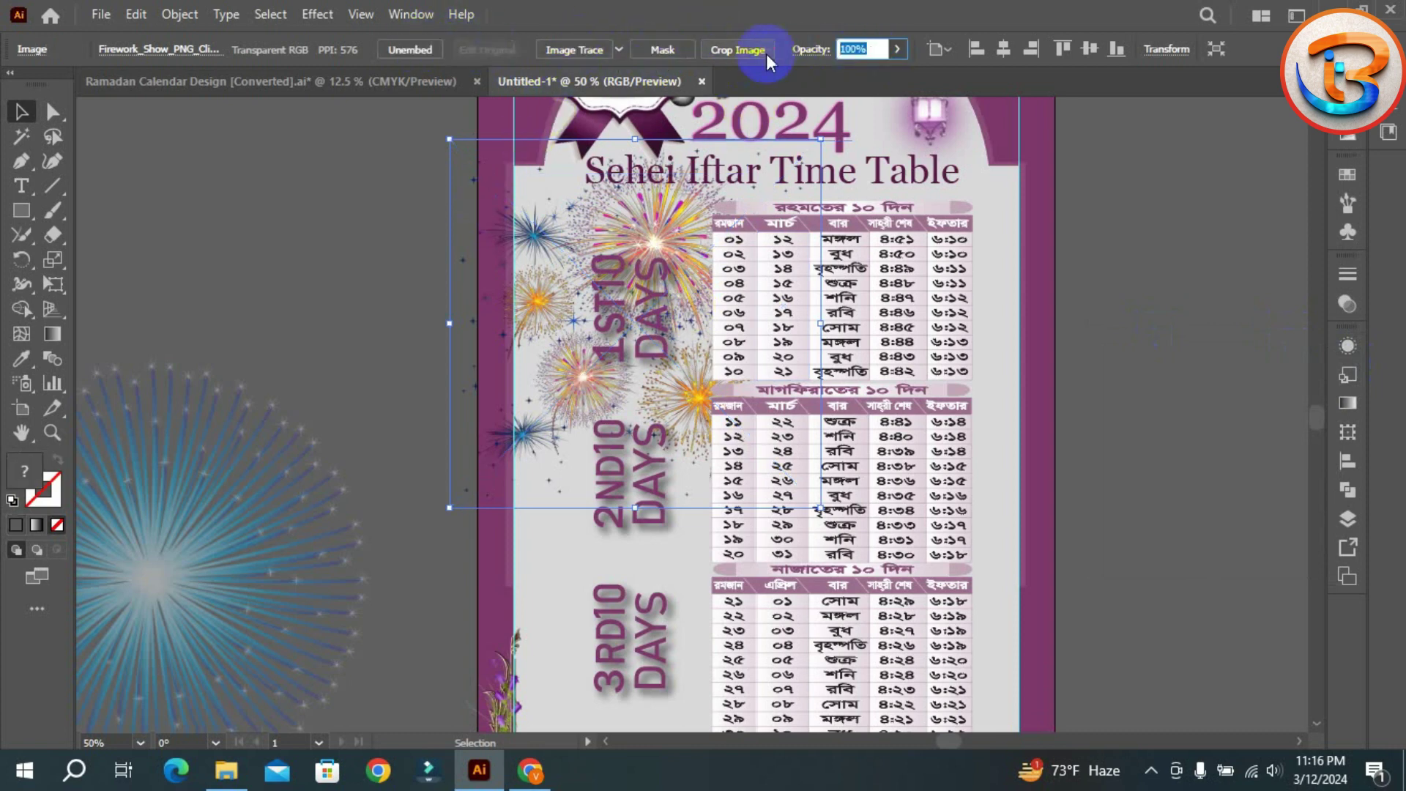
type("64")
key("Return")
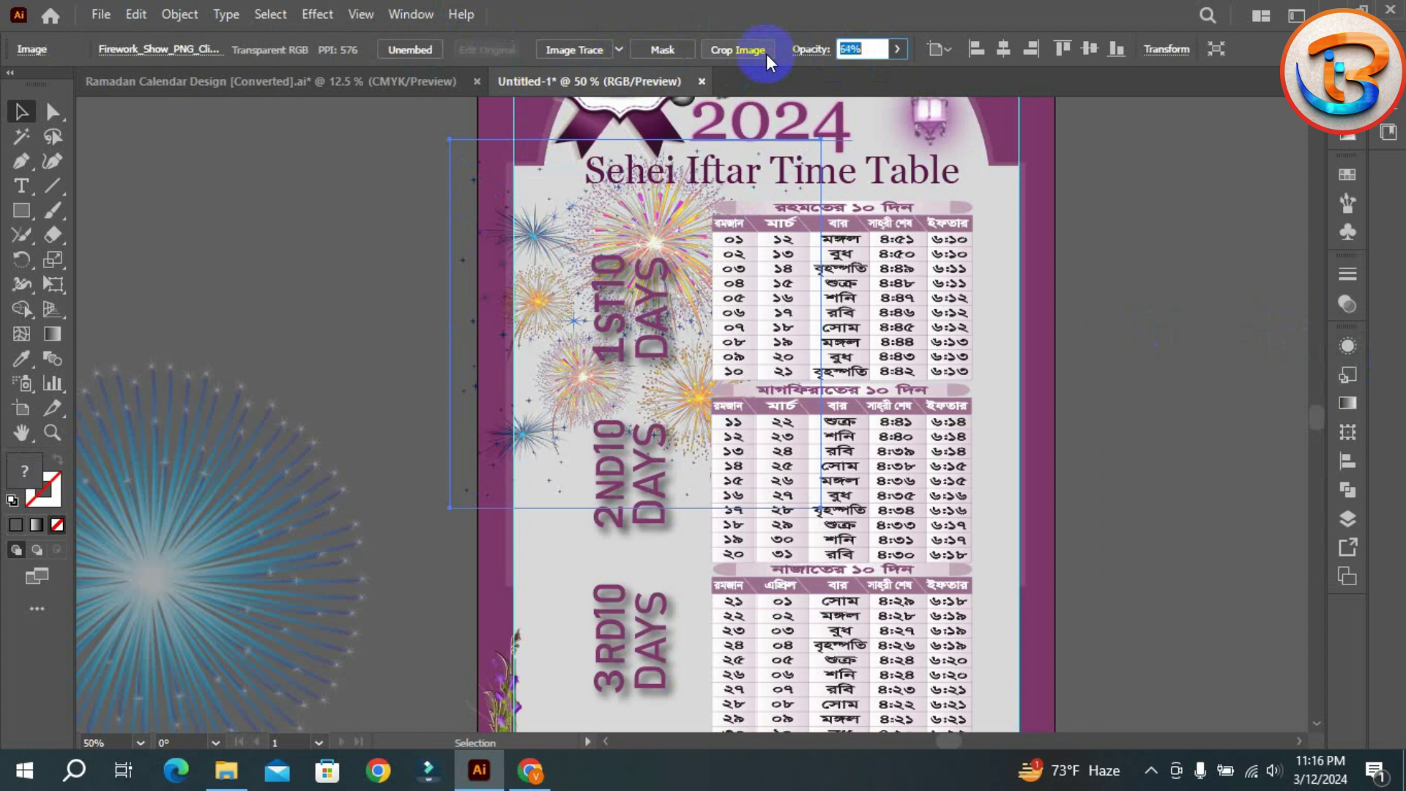
type("38")
key("Return")
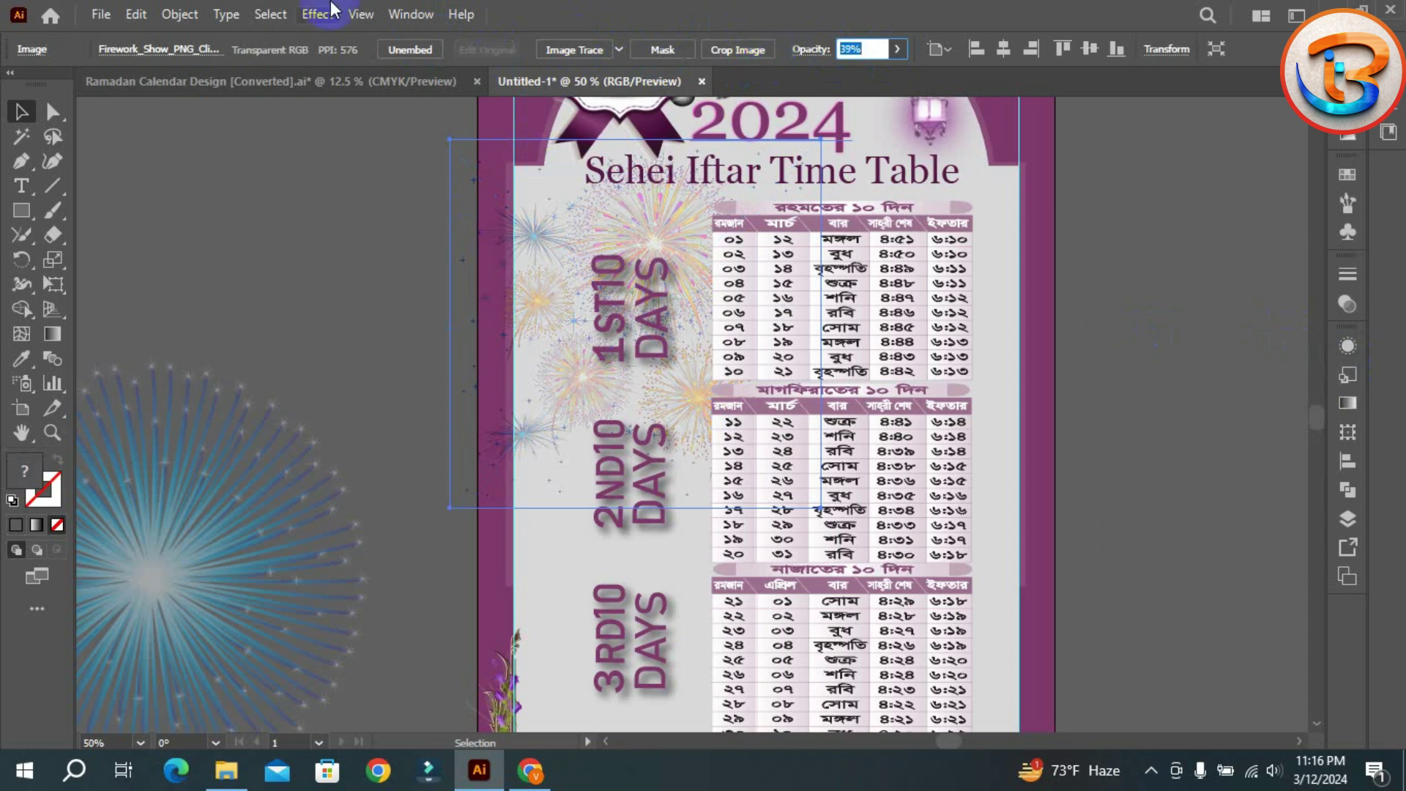
left_click(239, 218)
- Move the faded fireworks image up behind the badge, year and heading, around the arch's peak, and deselect it
left_click_drag(618, 261, 633, 153)
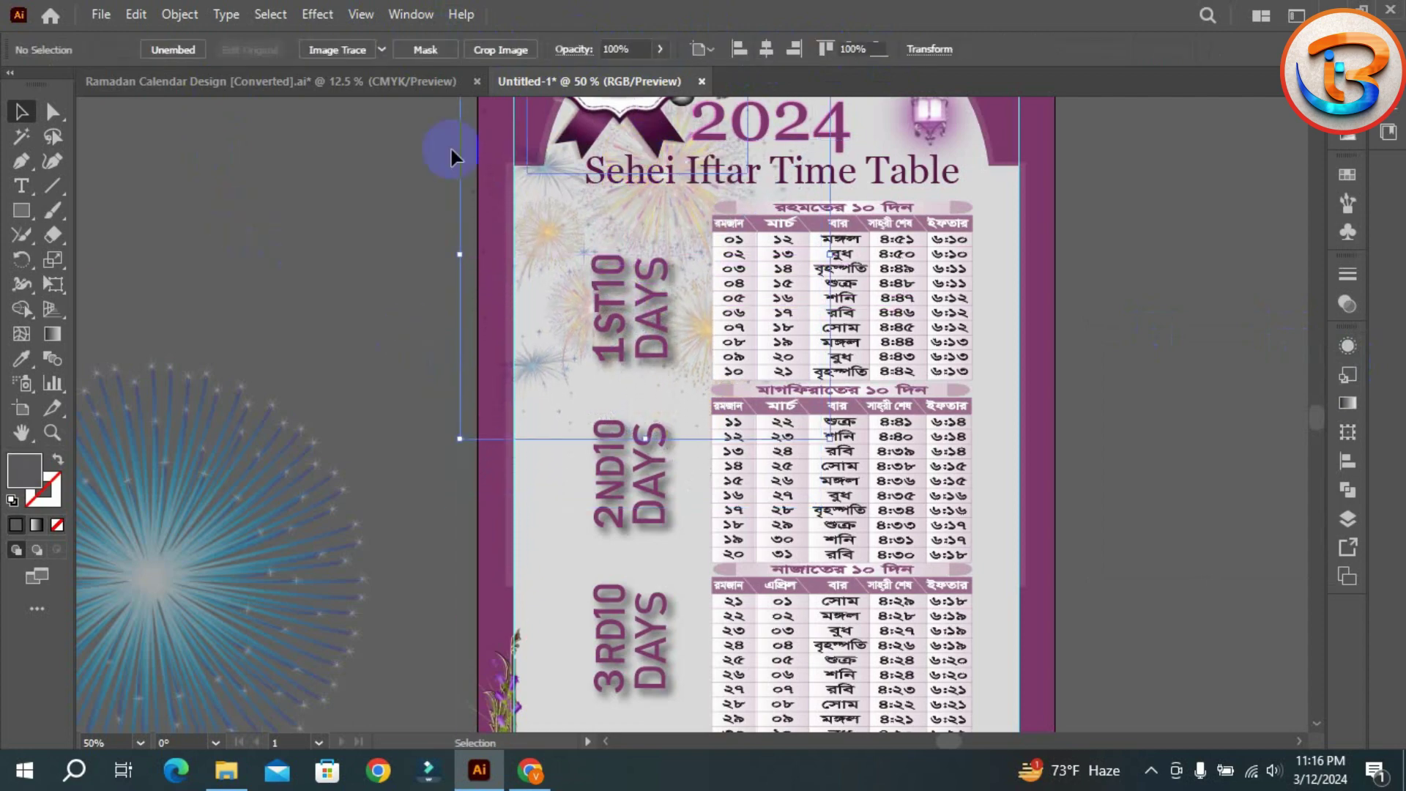
left_click(371, 157)
left_click_drag(370, 157, 169, 429)
left_click_drag(432, 439, 483, 355)
left_click(186, 389)
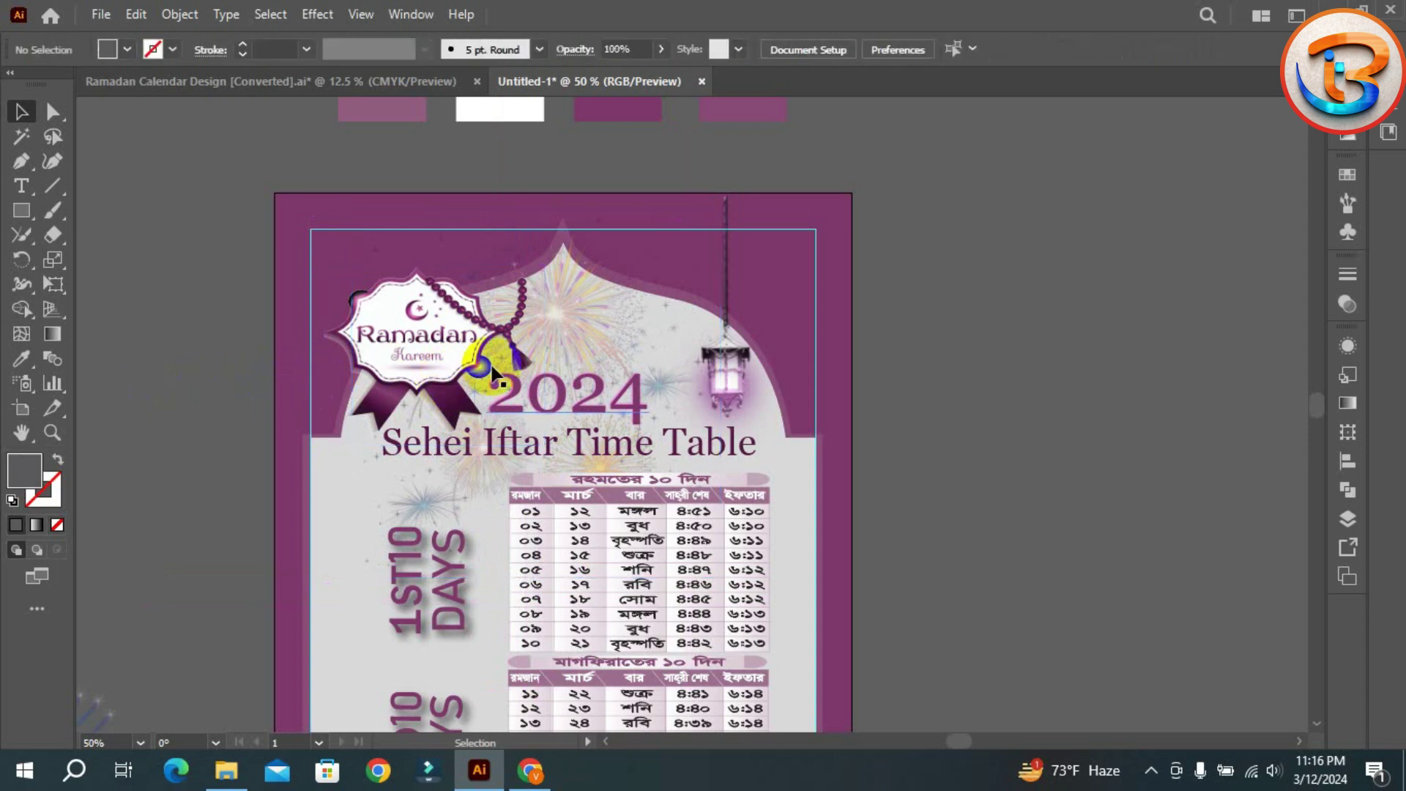
left_click_drag(576, 327, 541, 299)
left_click(1034, 394)
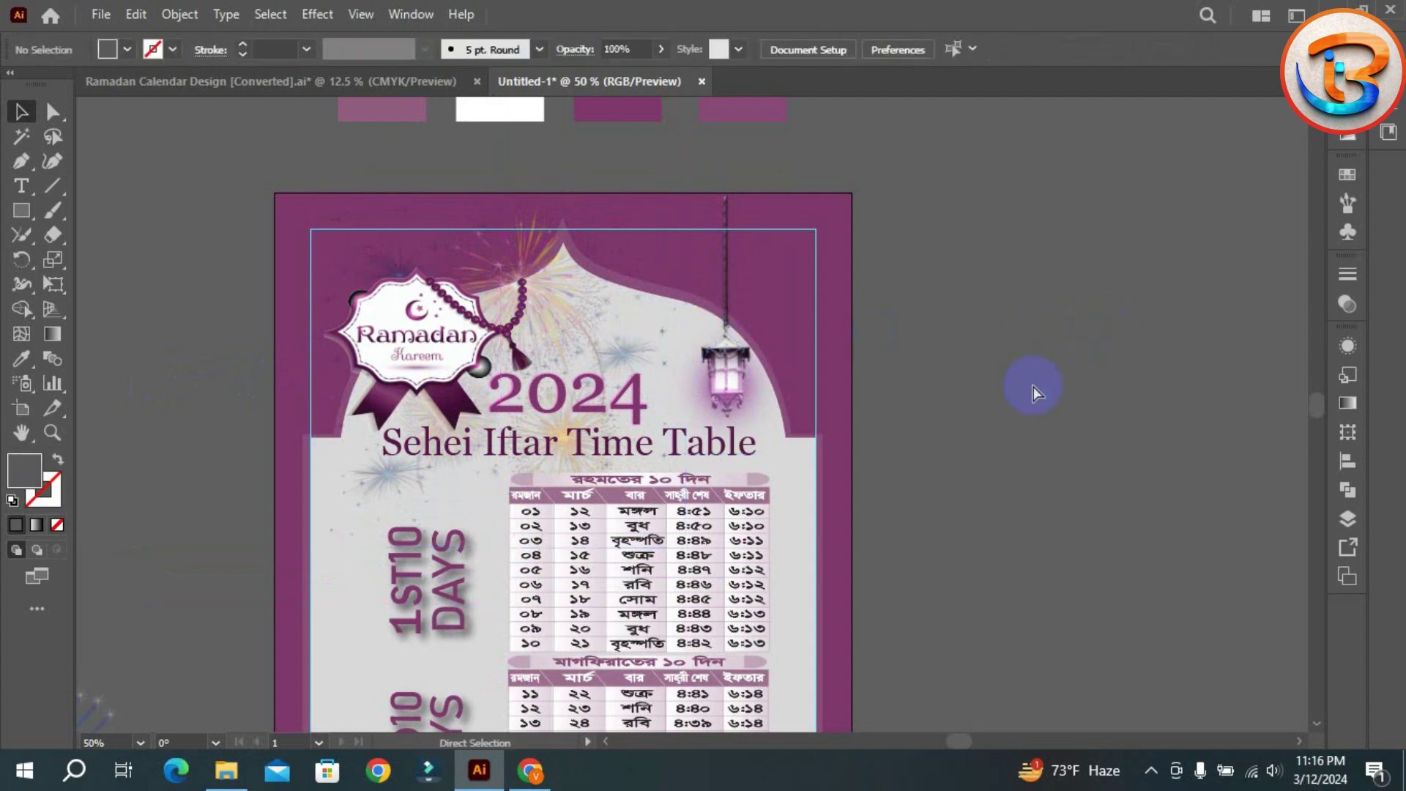
- Delete the unused flower, small lantern, orange spark and blue firework images left of the artboard
scroll(981, 466, "down", 5)
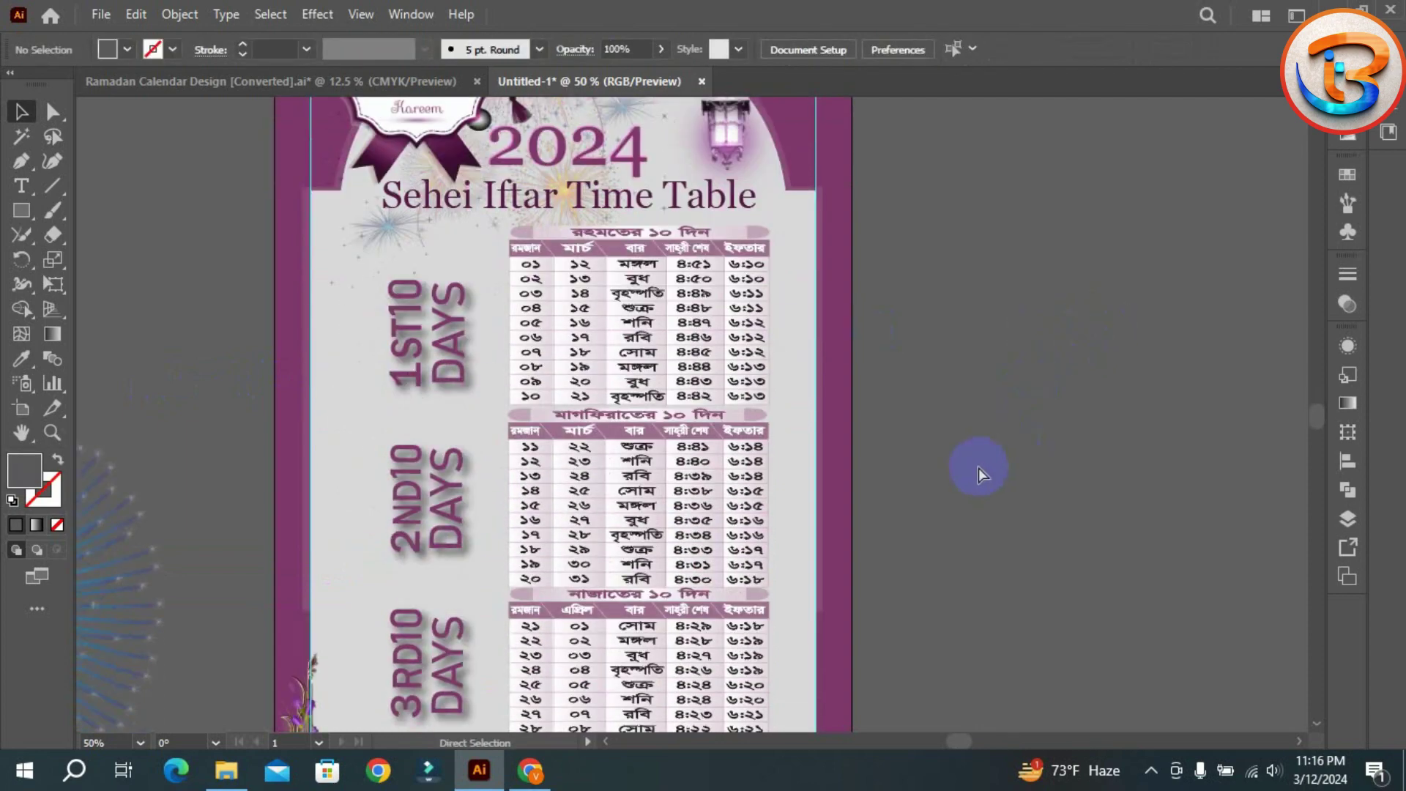
scroll(967, 447, "down", 2)
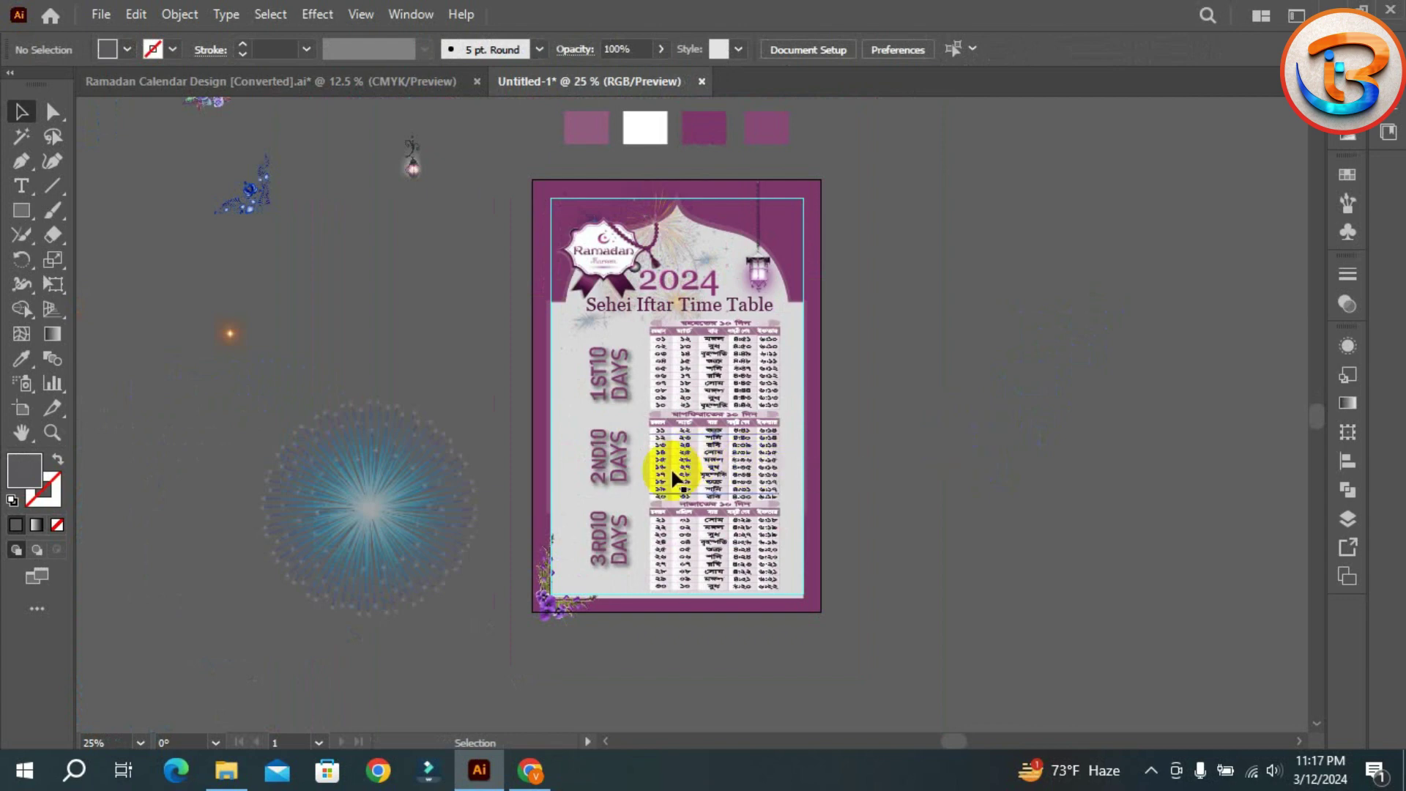
scroll(544, 241, "up", 1)
left_click_drag(403, 285, 287, 286)
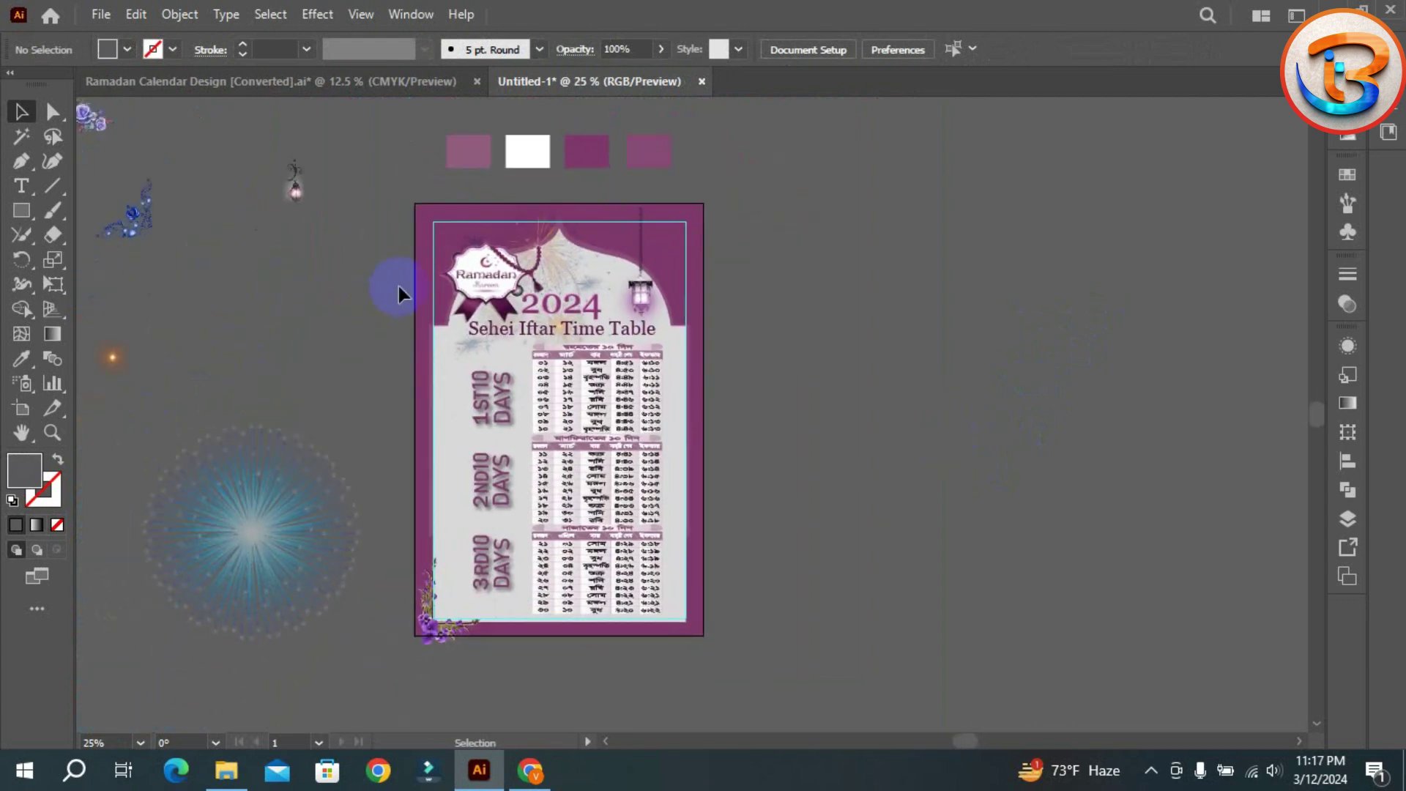
left_click_drag(211, 314, 473, 480)
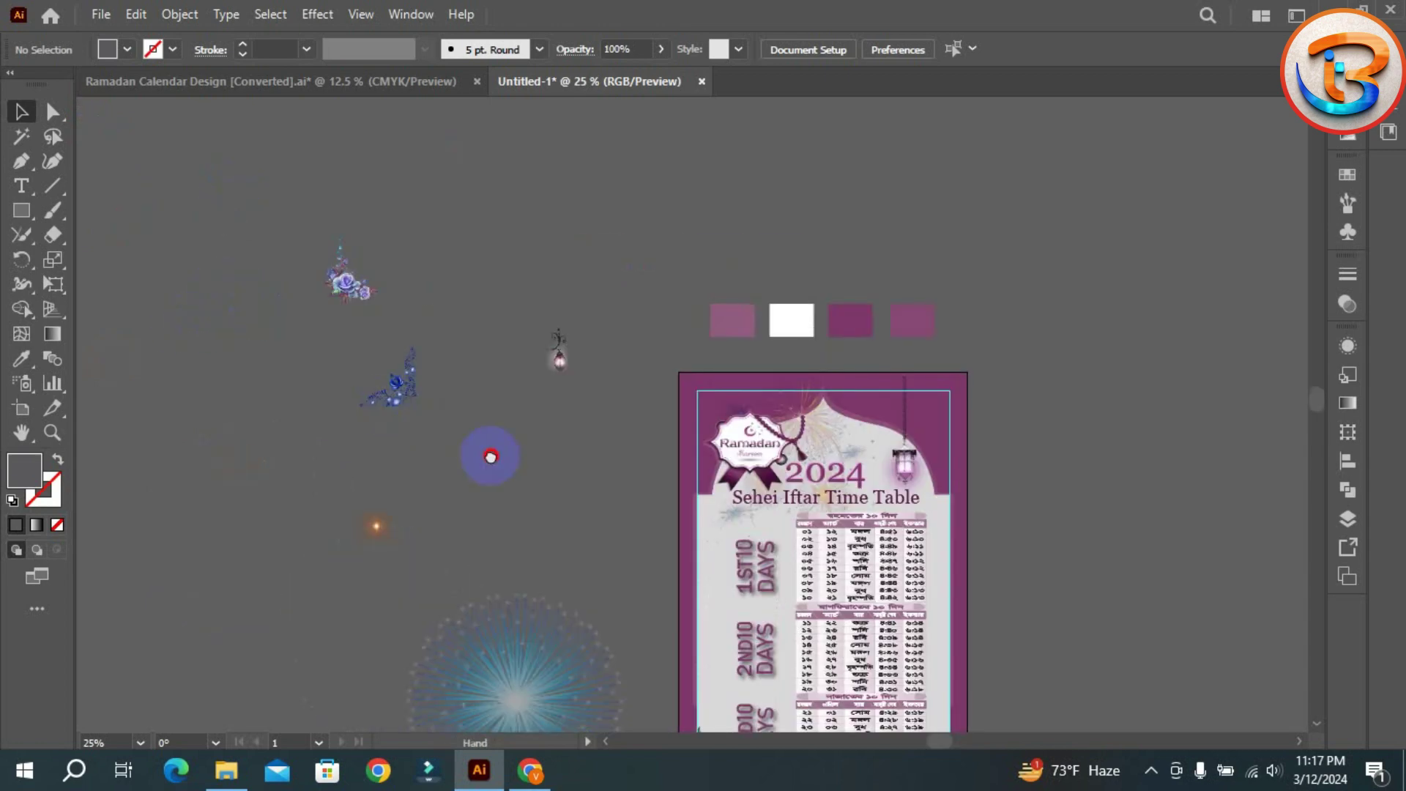
left_click_drag(310, 230, 538, 693)
key("Delete")
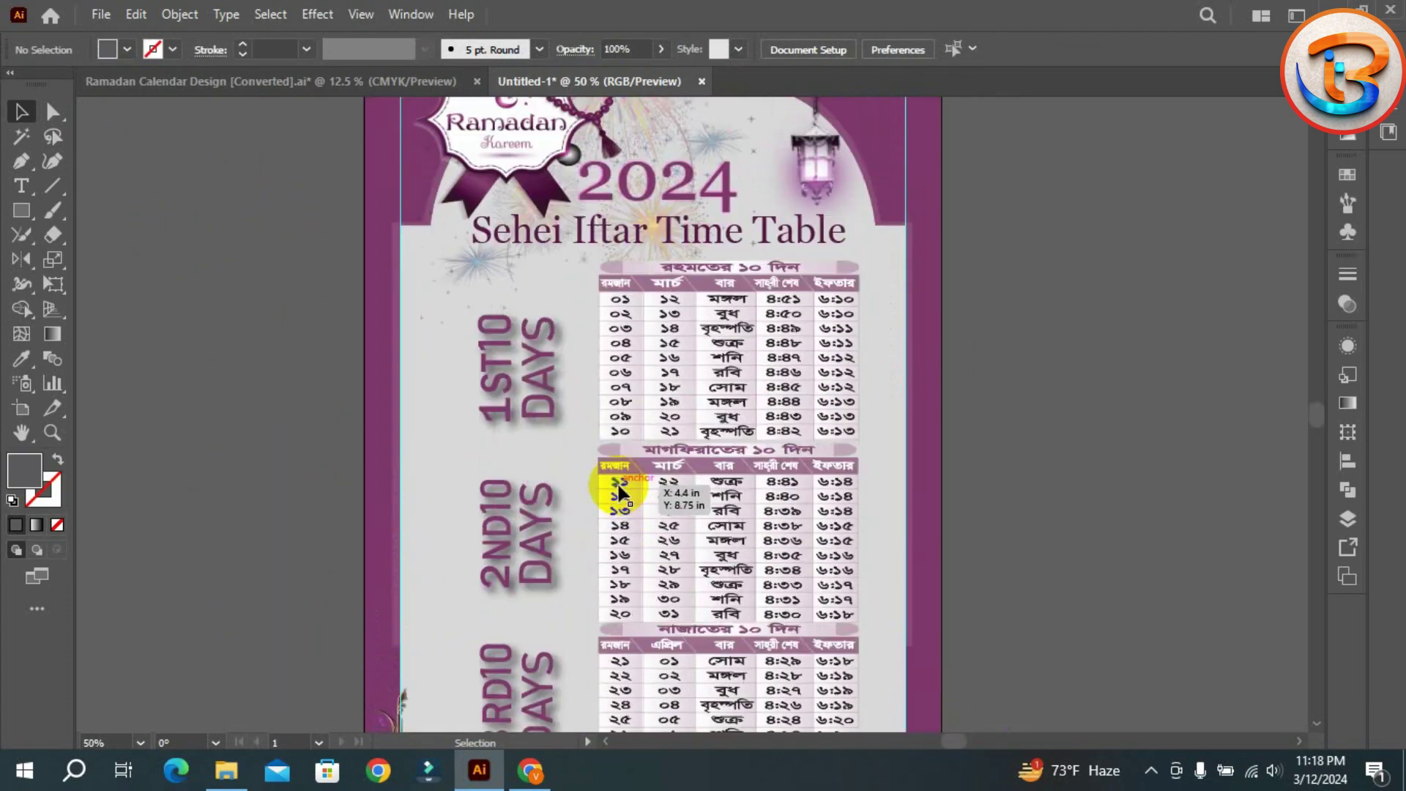
scroll(618, 482, "up", 11)
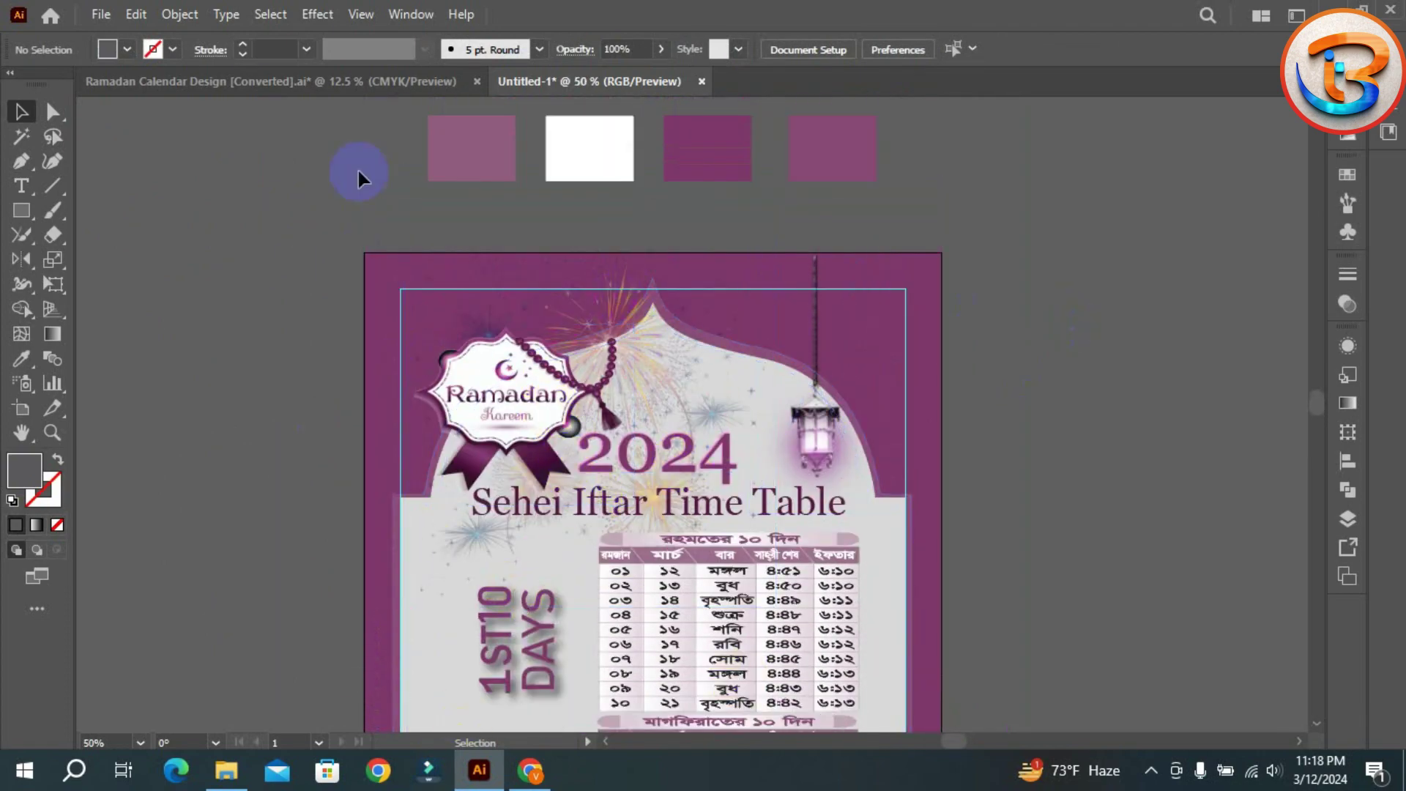
scroll(1034, 485, "down", 10)
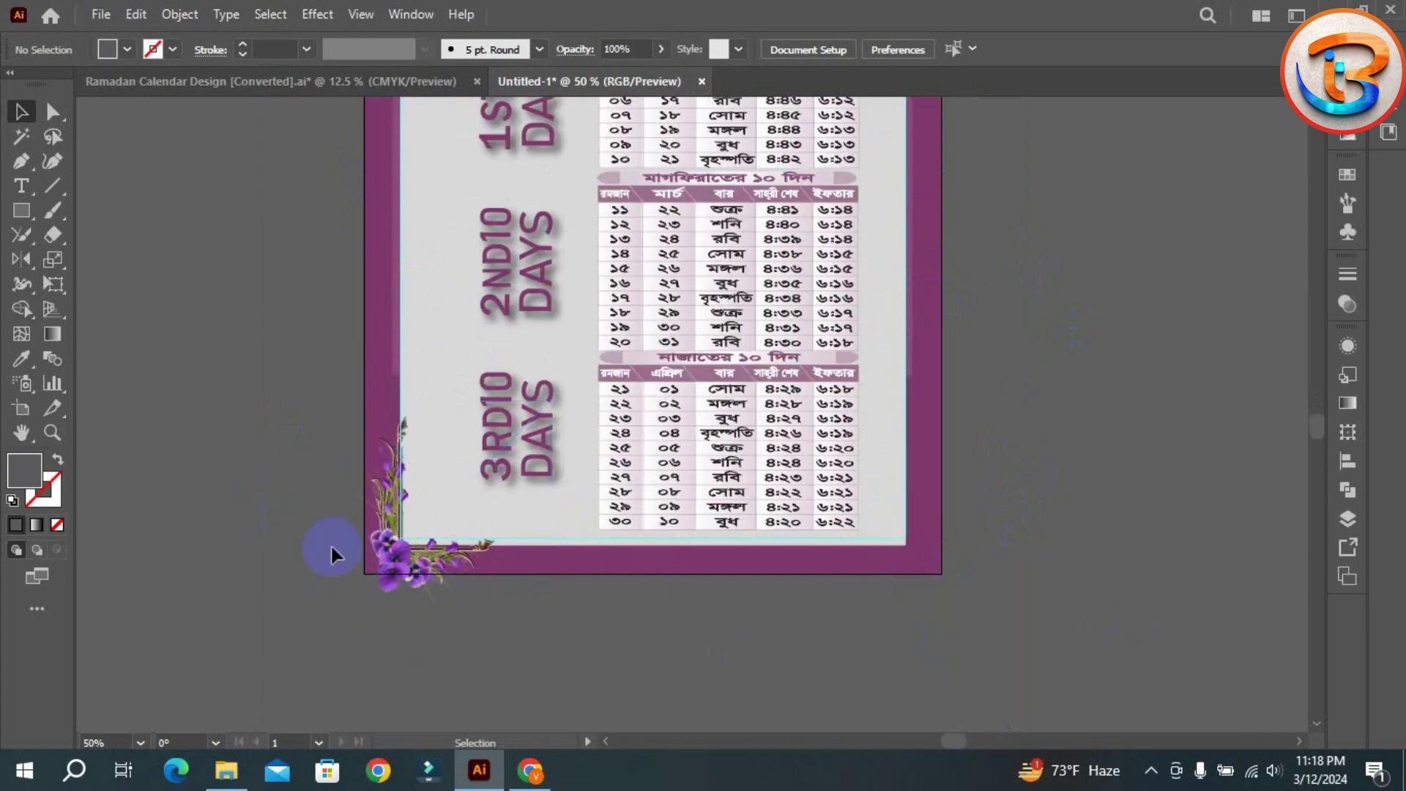
scroll(441, 572, "up", 9)
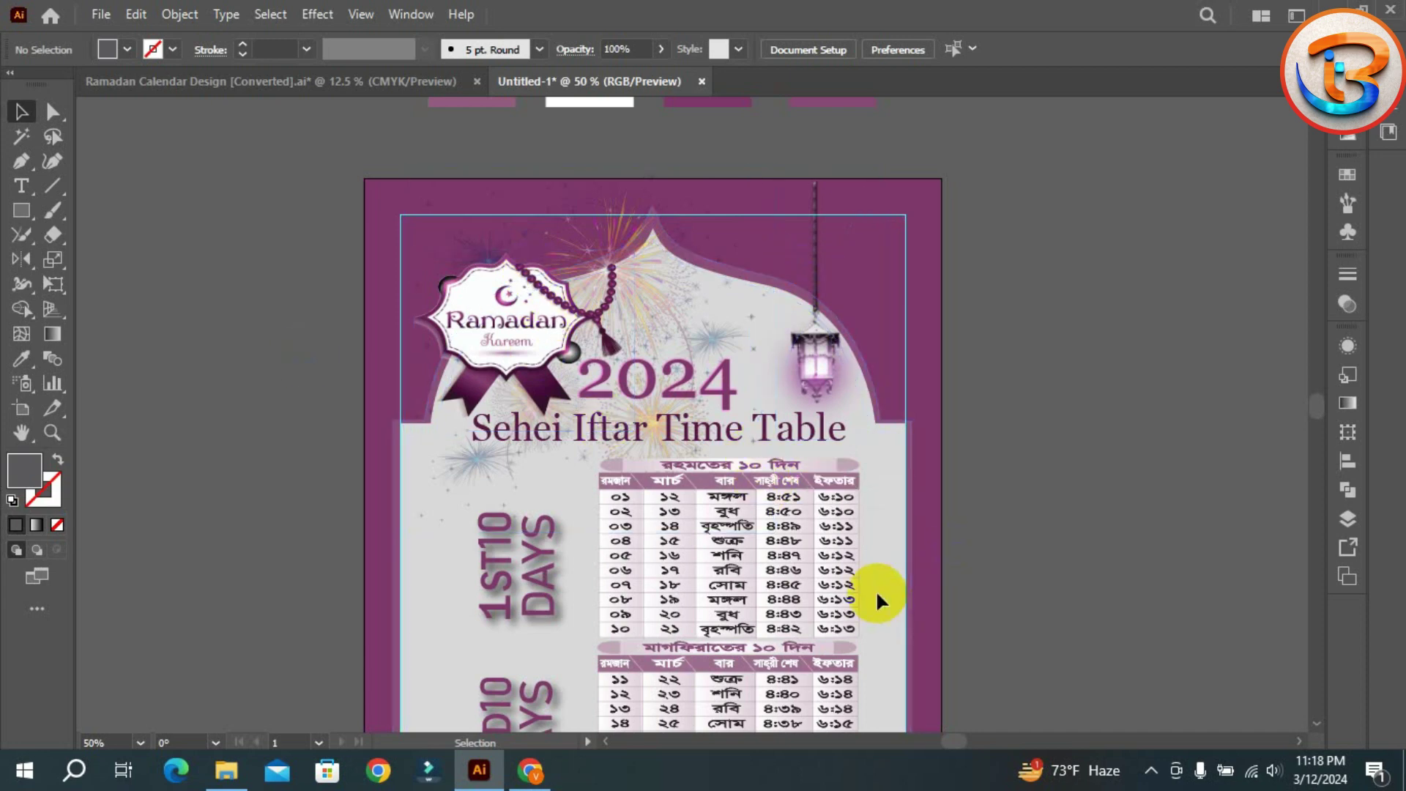
- Create a 10 × 15 in rectangle over the calendar with the Rectangle tool
scroll(845, 574, "down", 1)
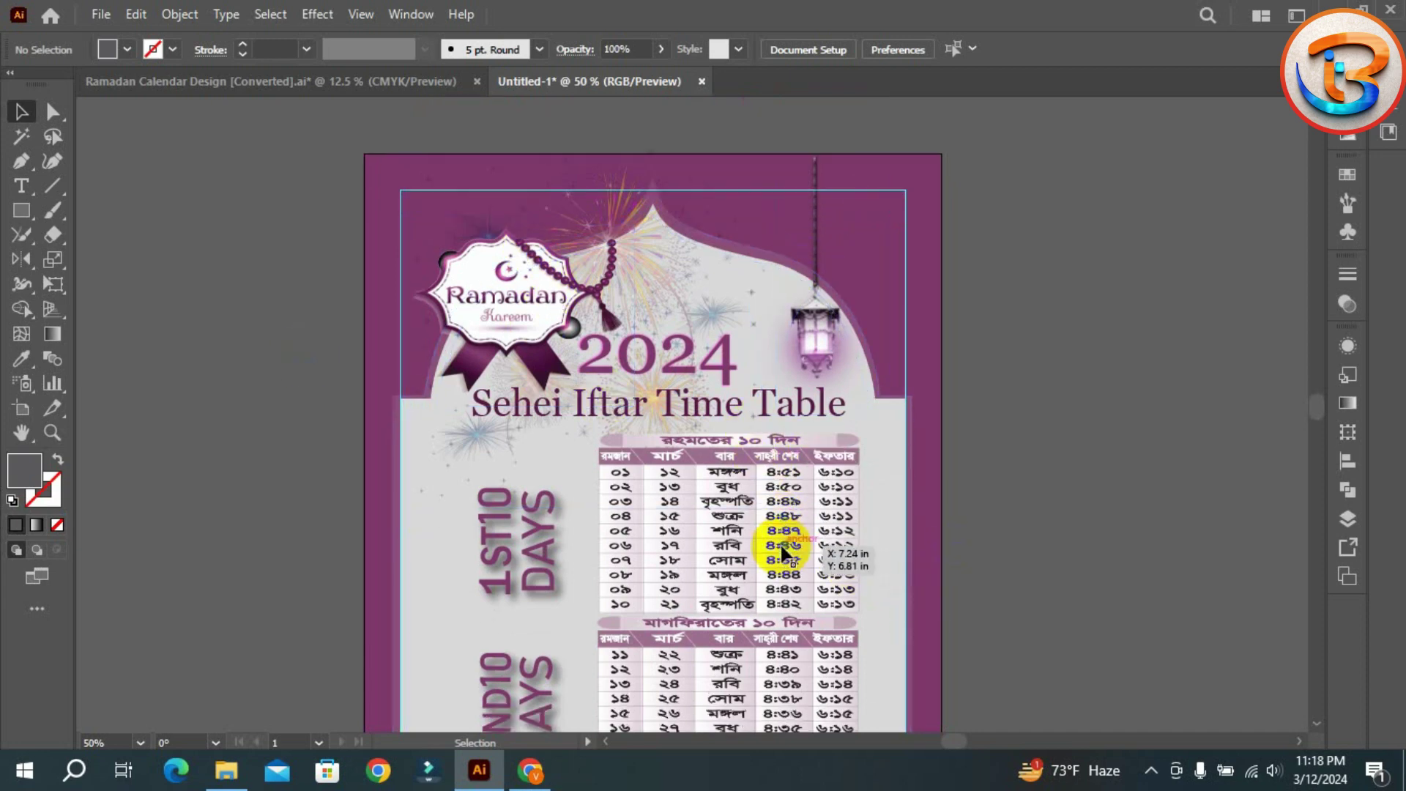
scroll(845, 410, "down", 1)
left_click(22, 210)
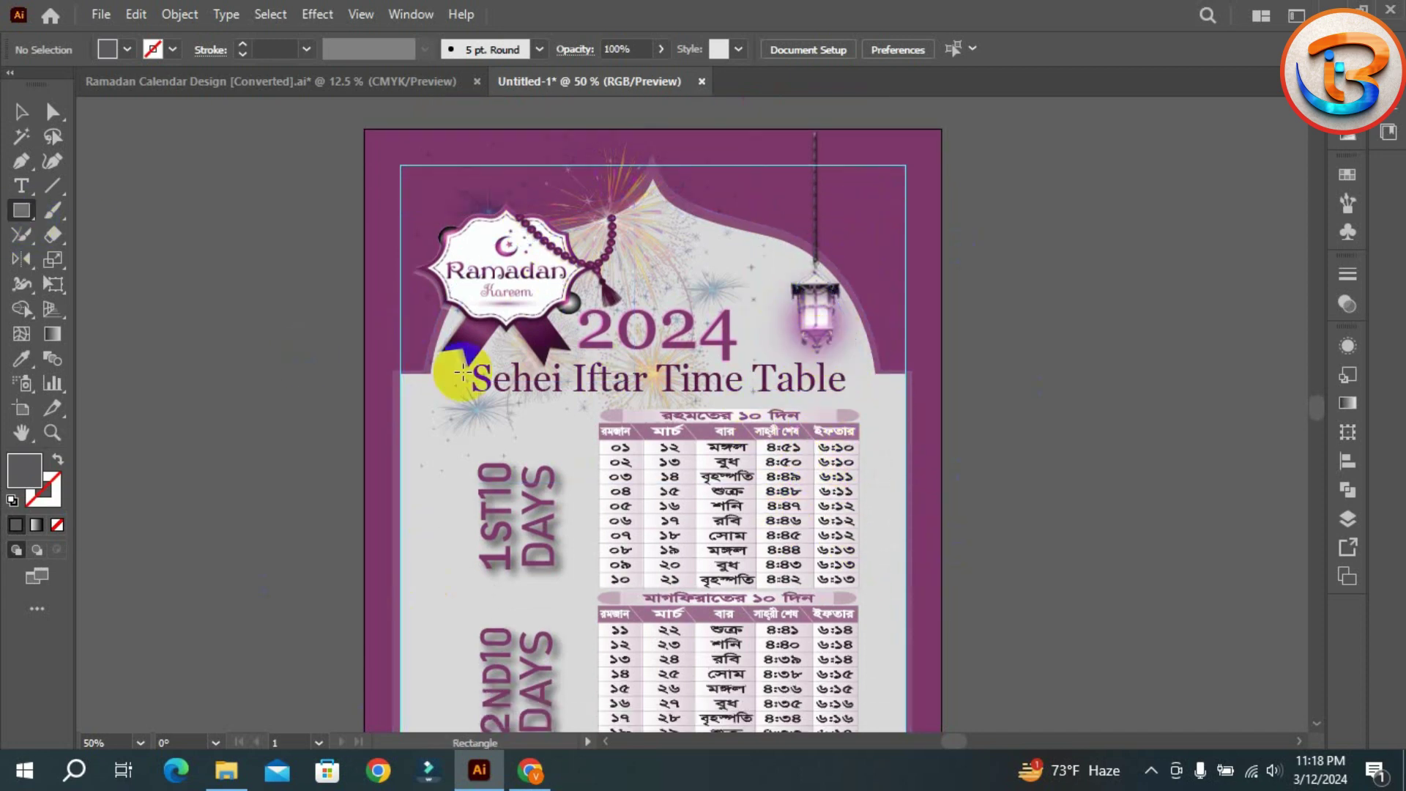
left_click(567, 430)
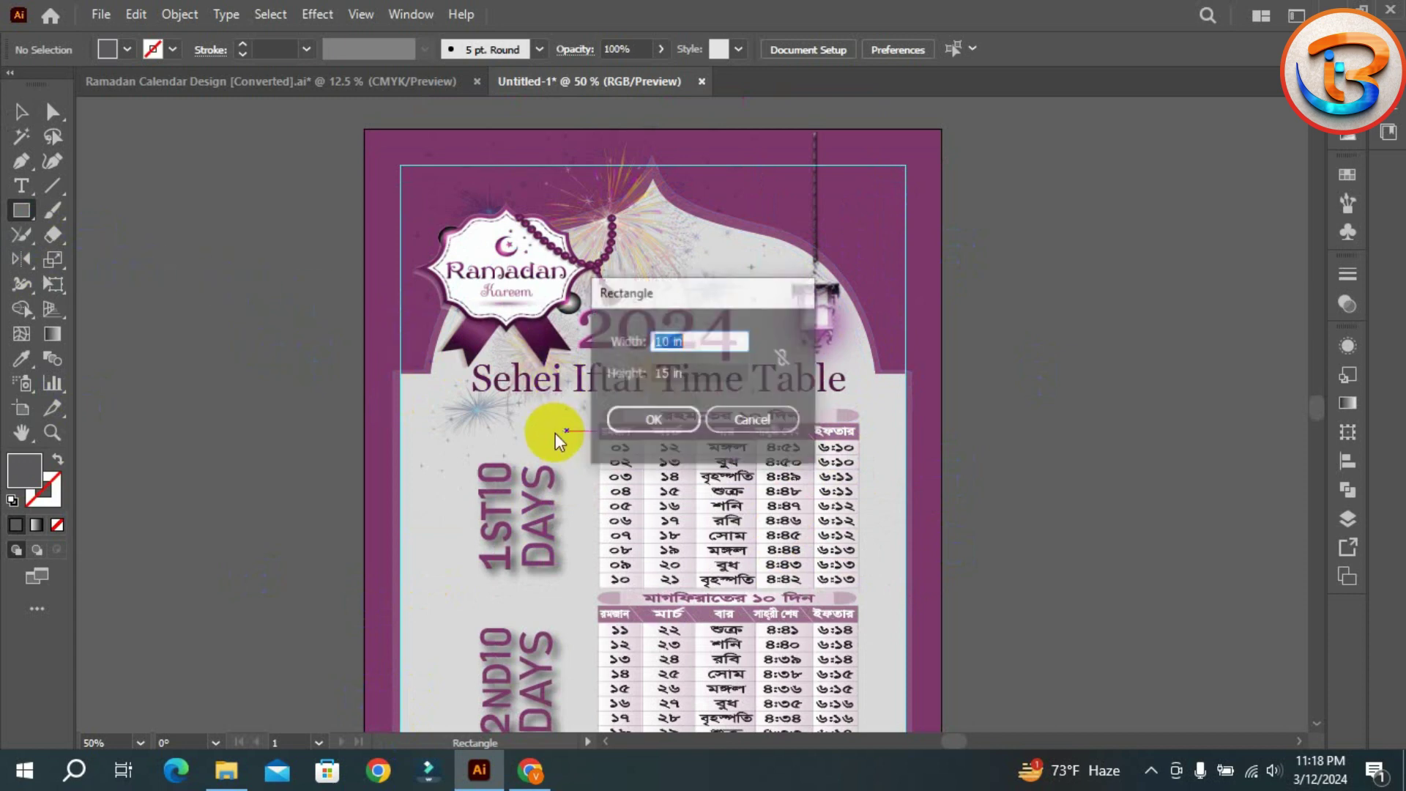
left_click(683, 344)
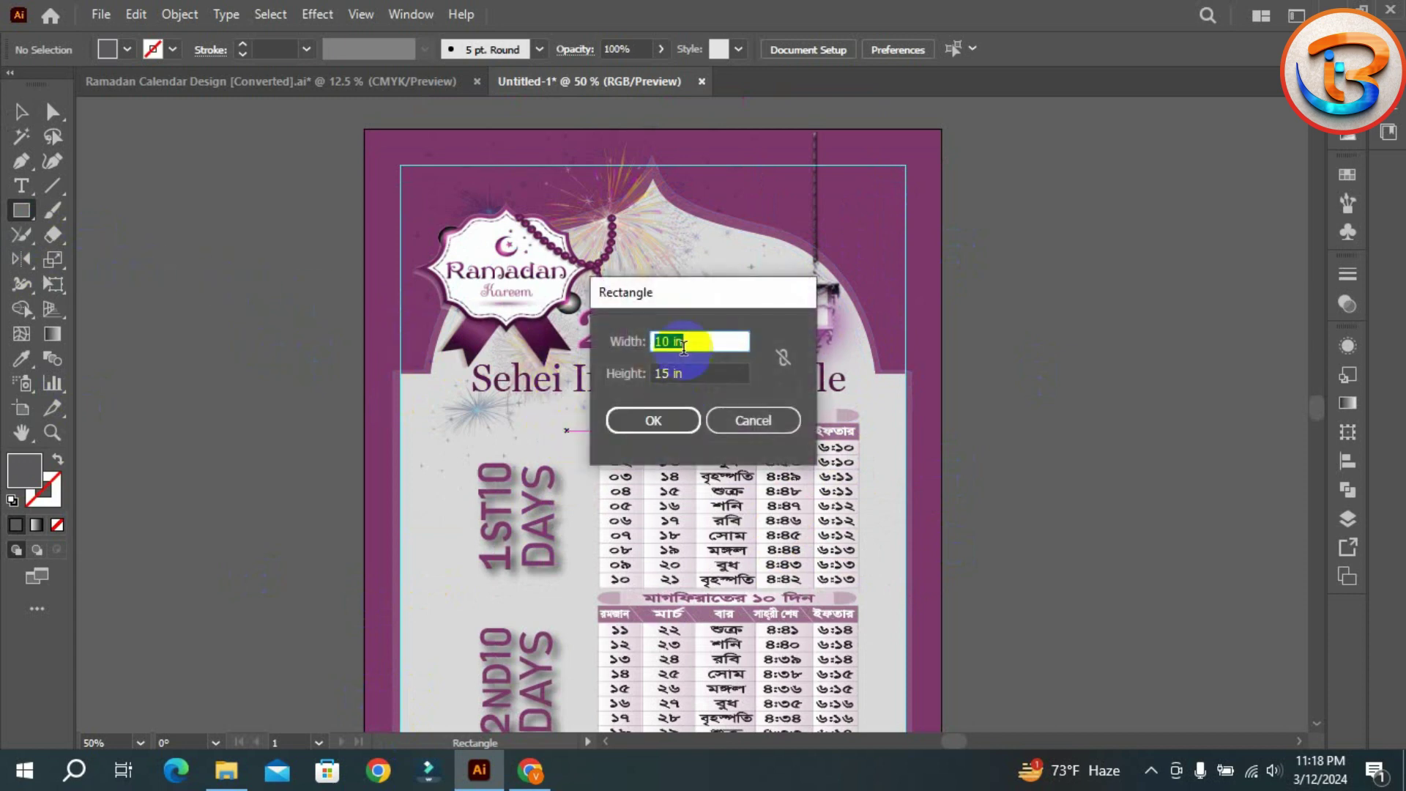
left_click(649, 421)
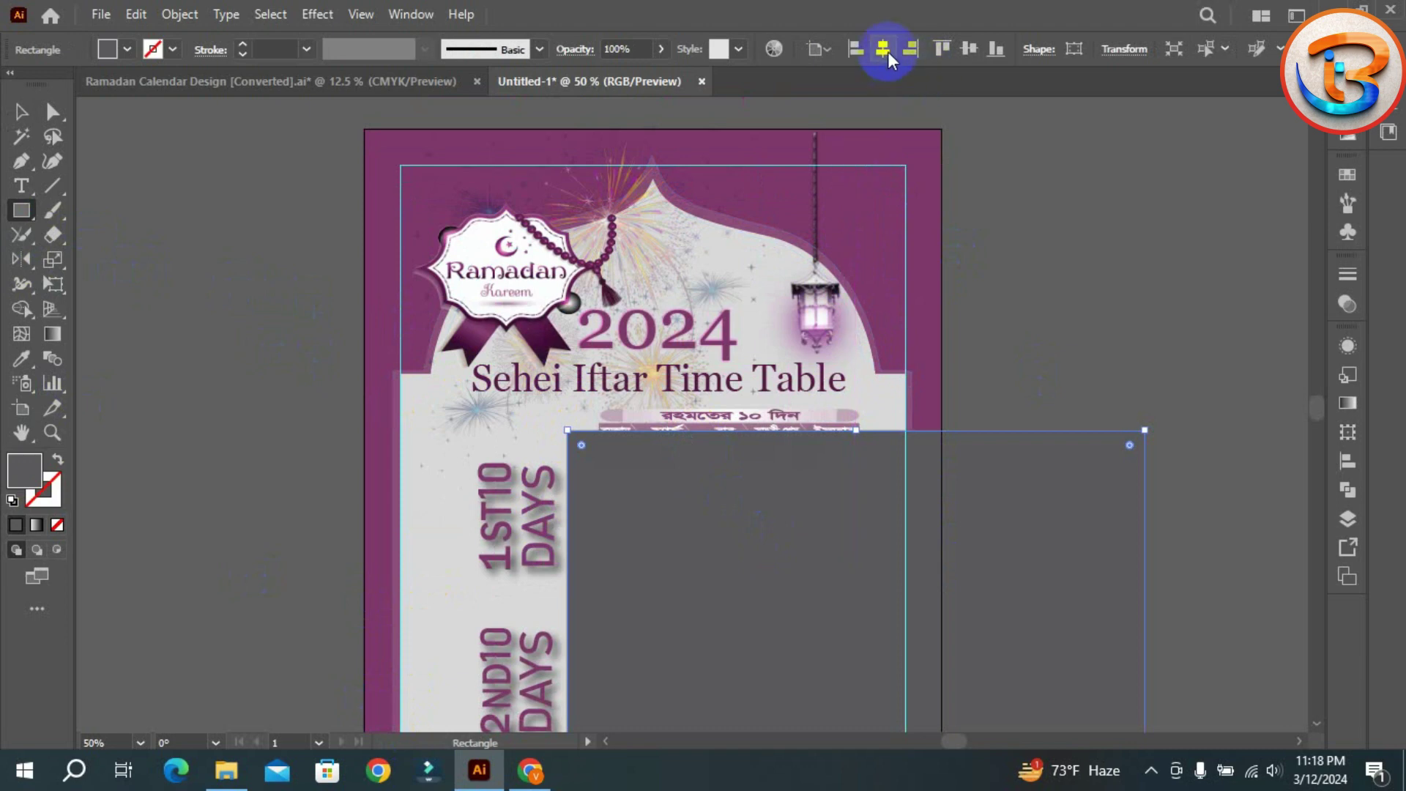
- Center the 10 × 15 in rectangle horizontally and vertically on the artboard
left_click(884, 49)
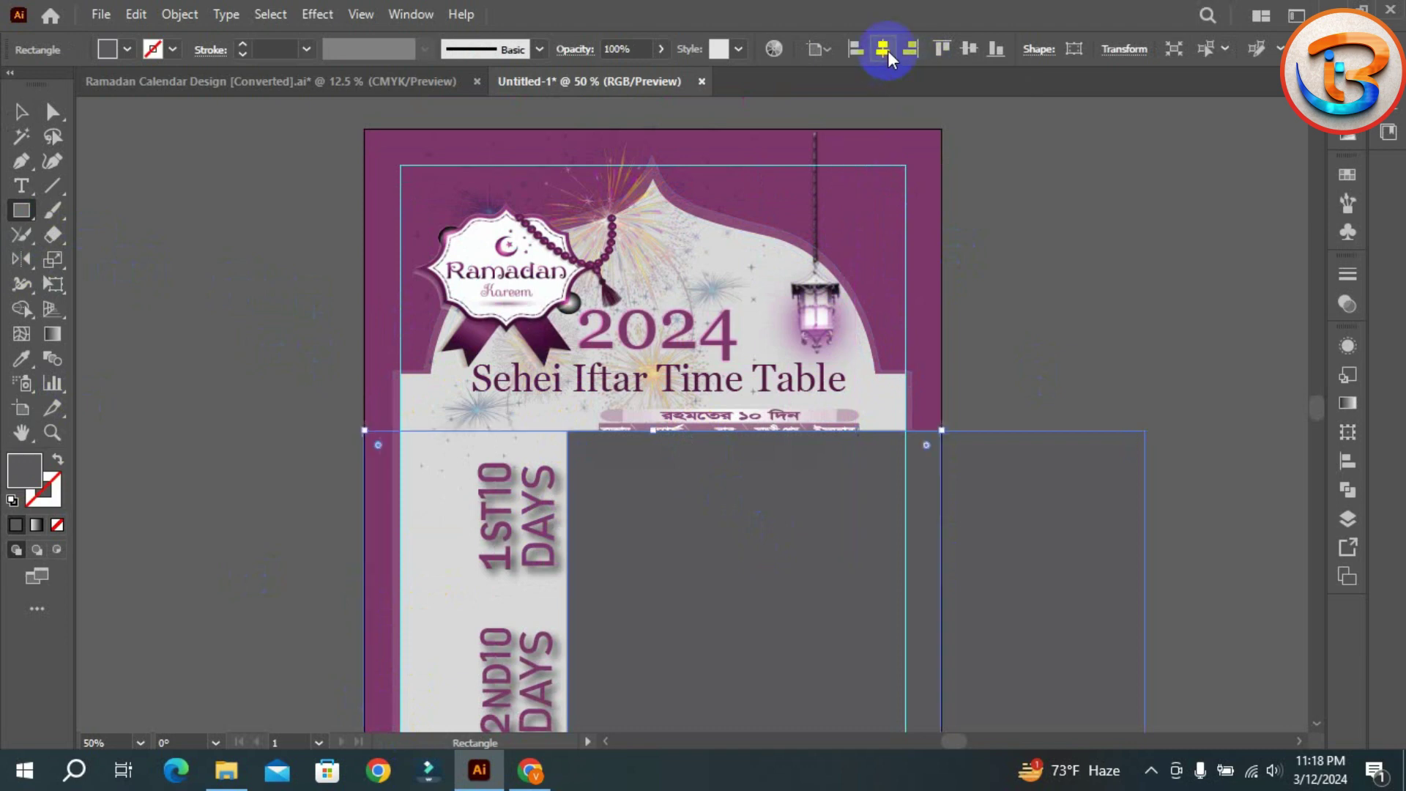
left_click(969, 49)
scroll(840, 342, "down", 3)
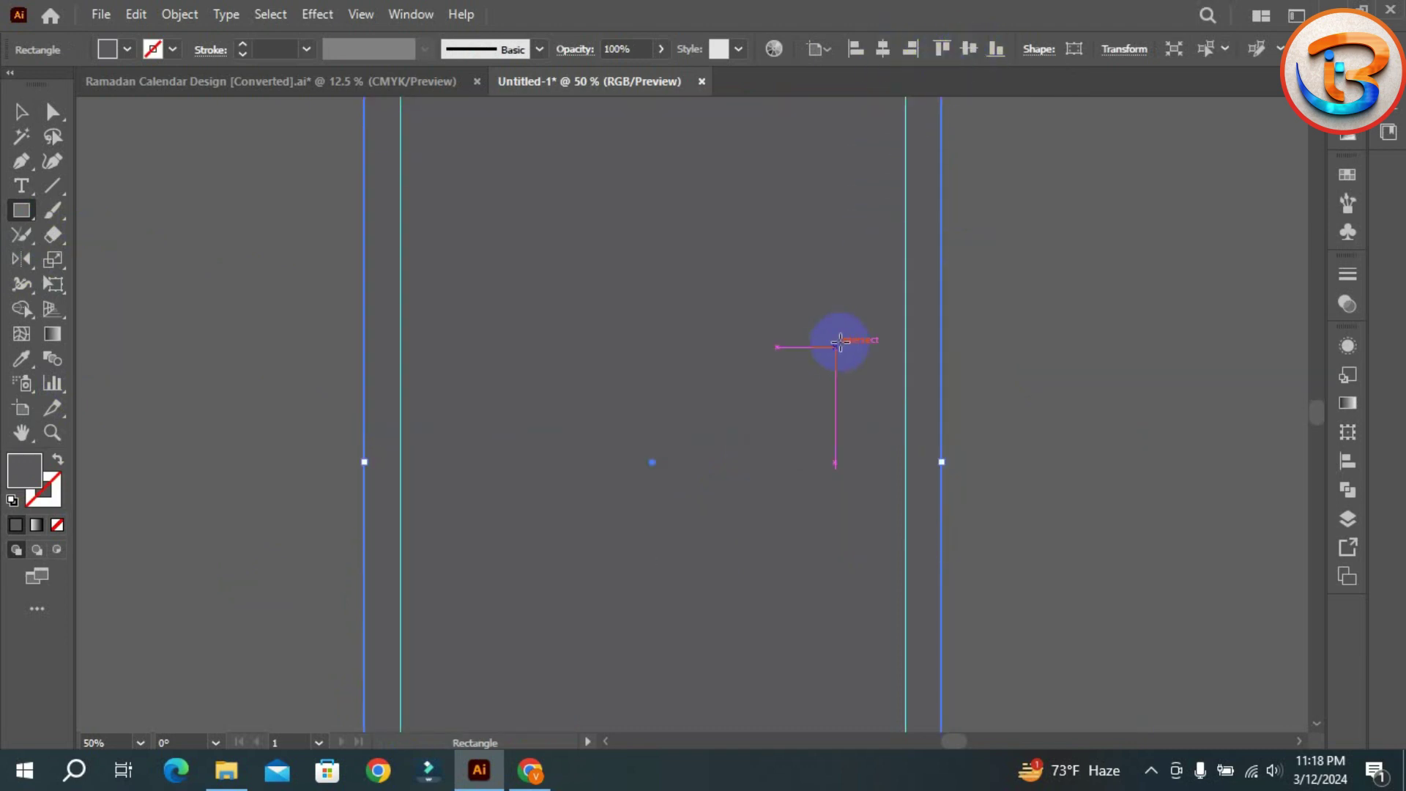
left_click(25, 110)
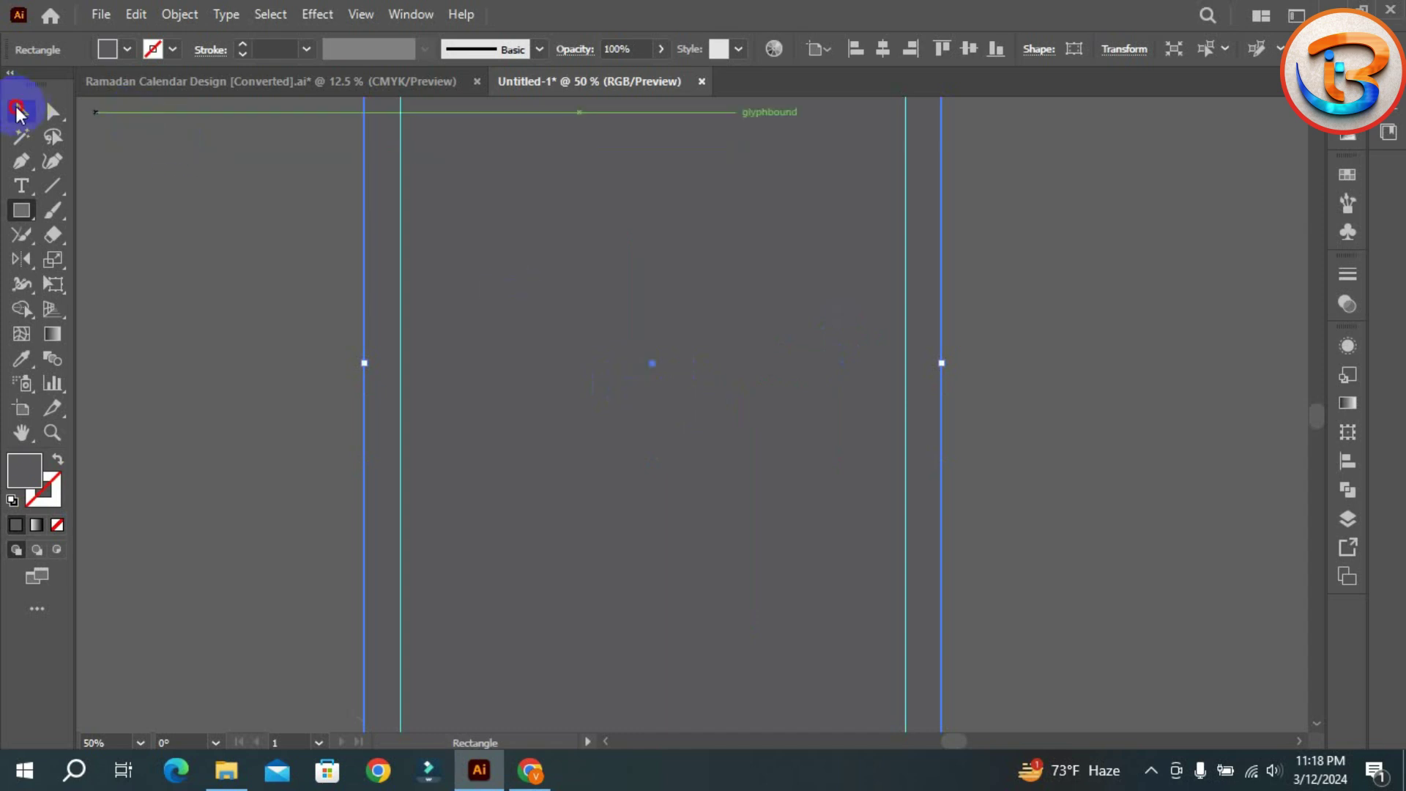
- Unlock all locked objects in the document, including the background and arch shapes
key("ctrl+minus")
key("ctrl+minus")
key("ctrl+minus")
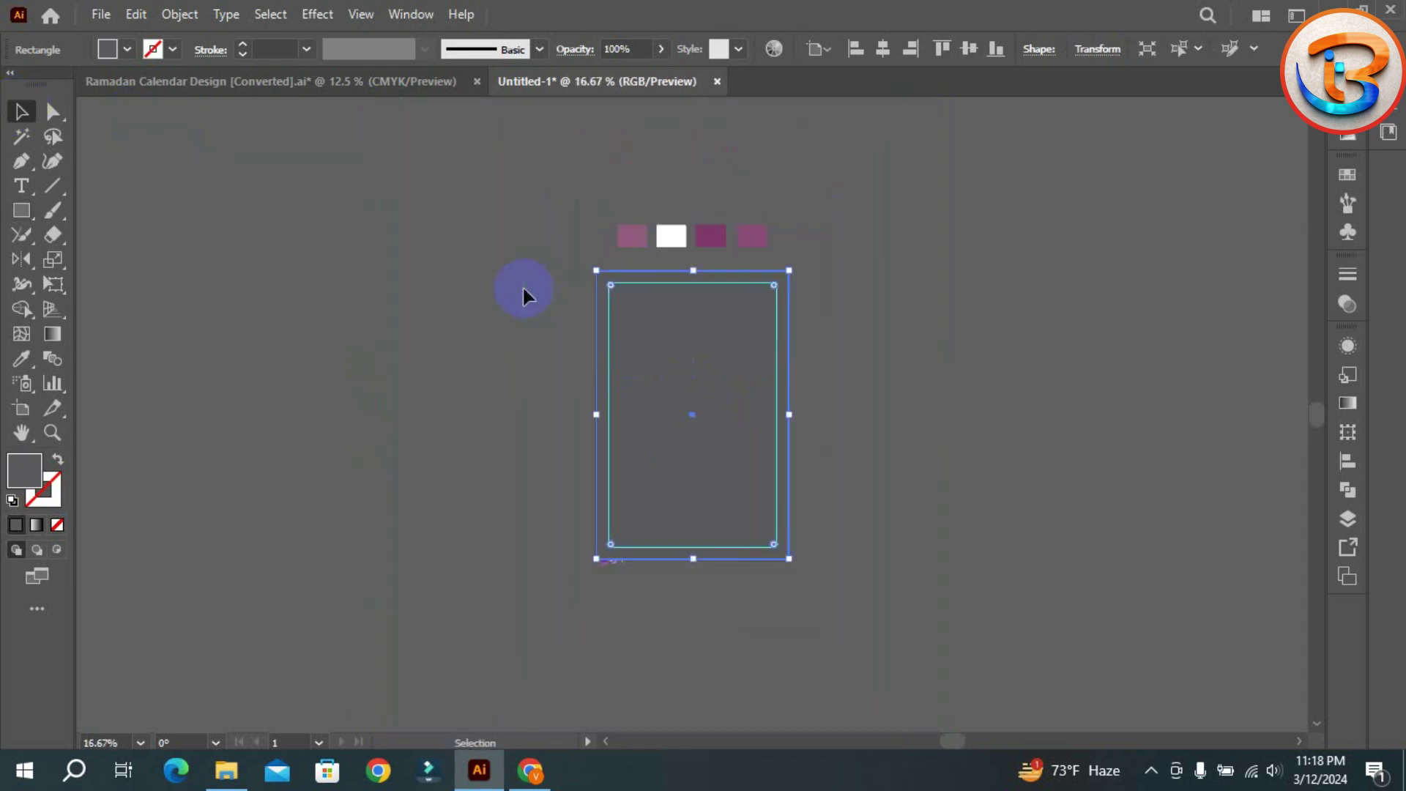
left_click_drag(940, 626, 399, 307)
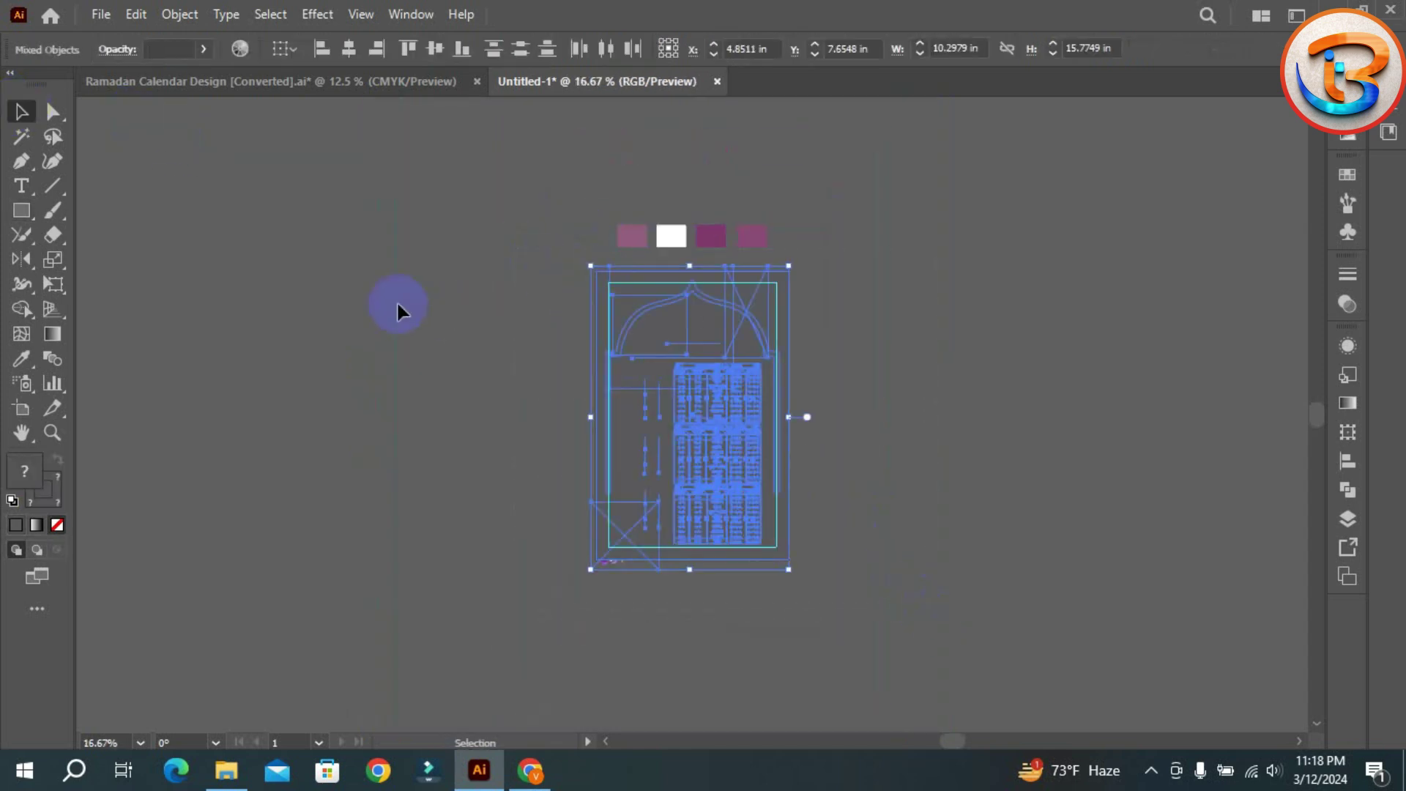
left_click(416, 191)
left_click_drag(888, 626, 280, 317)
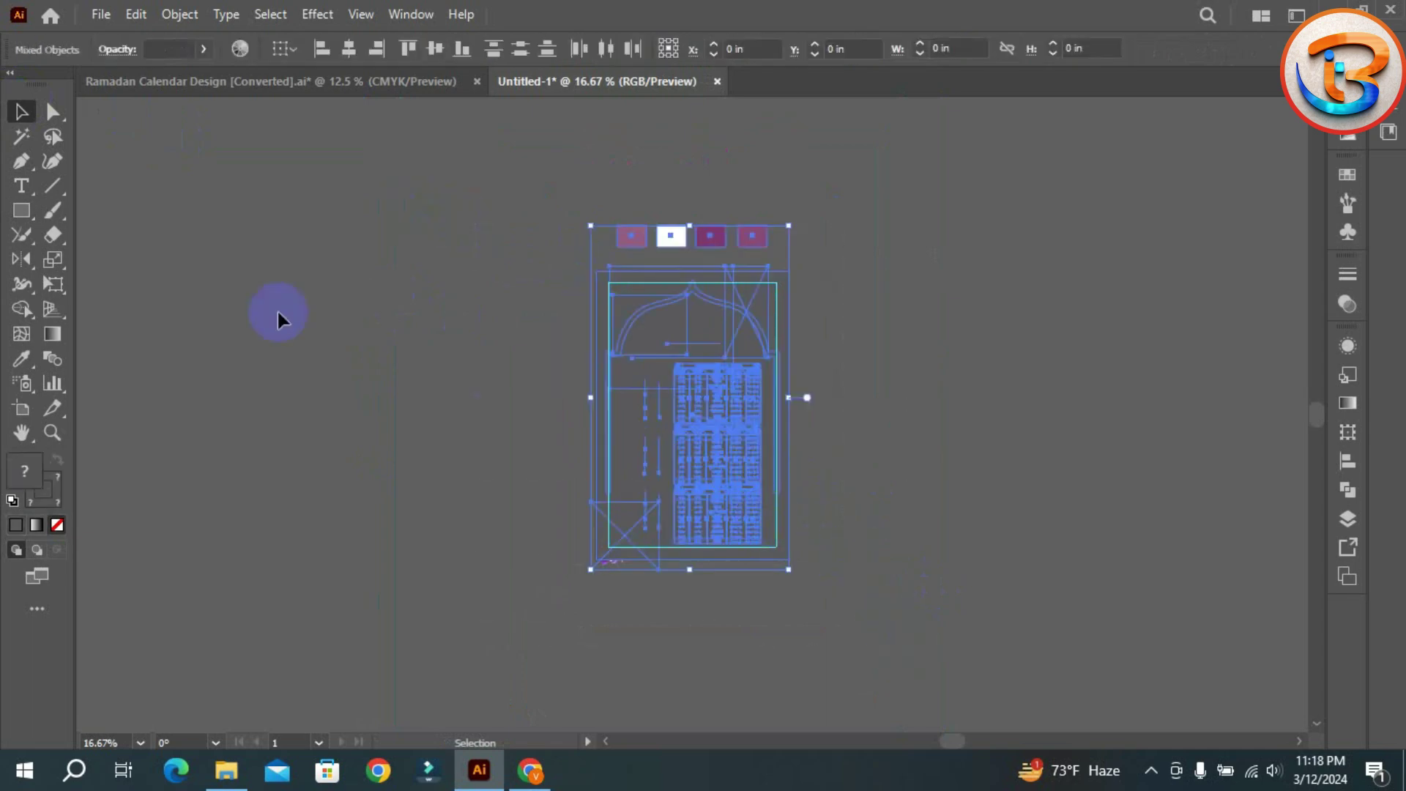
left_click(181, 15)
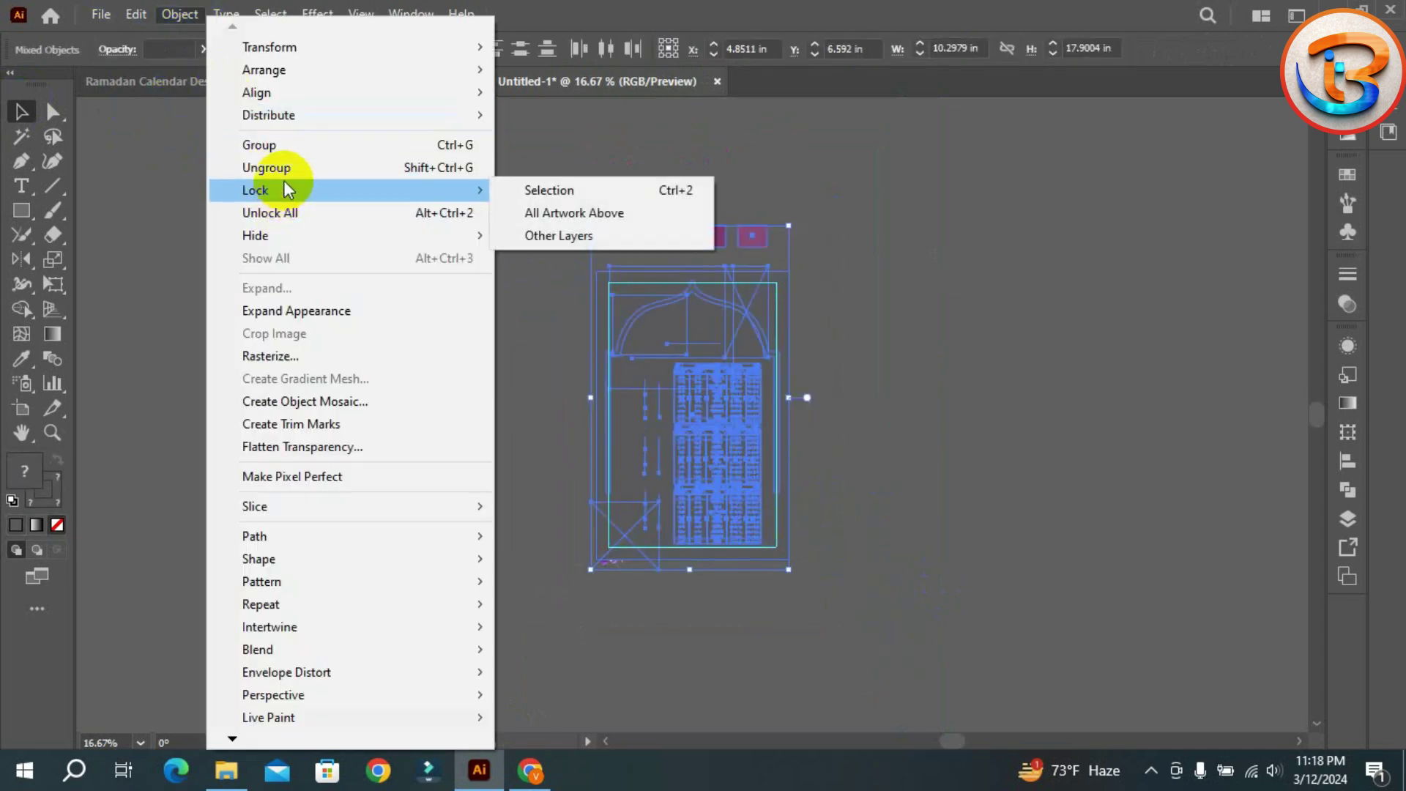
left_click(291, 213)
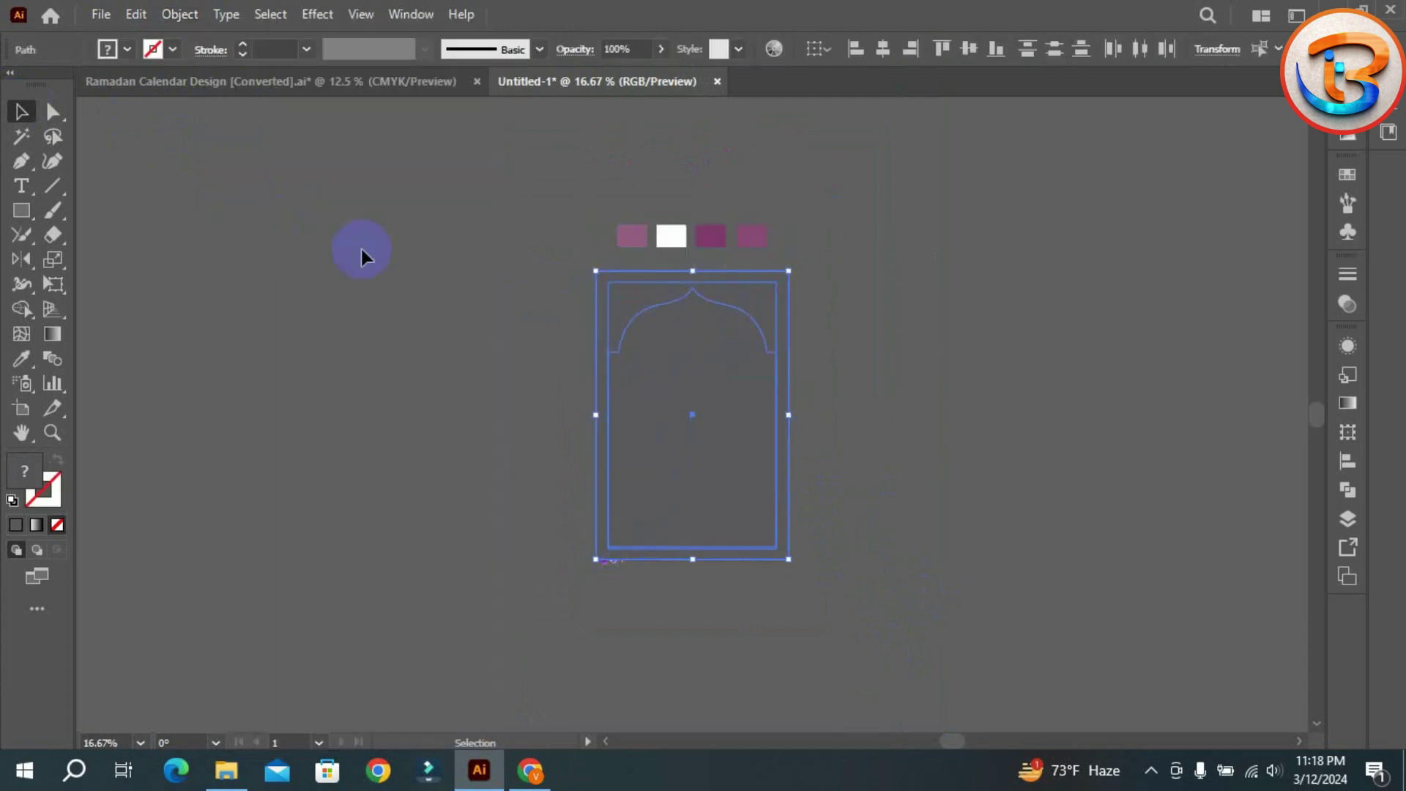
- Select all calendar artwork without the color swatches, make a clipping mask from the covering rectangle, and deselect it
left_click(427, 290)
left_click_drag(789, 542, 852, 597)
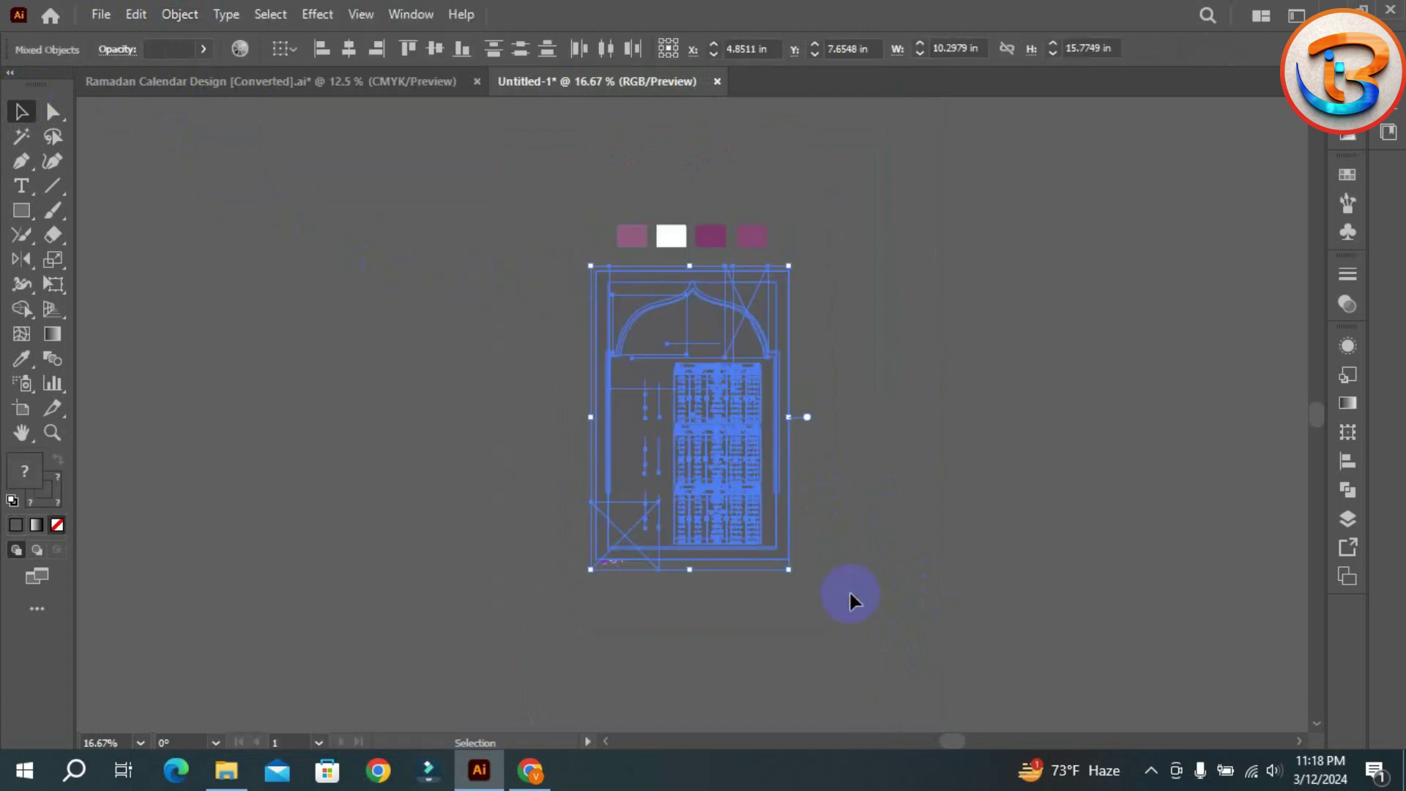
left_click_drag(643, 412, 643, 368)
right_click(643, 368)
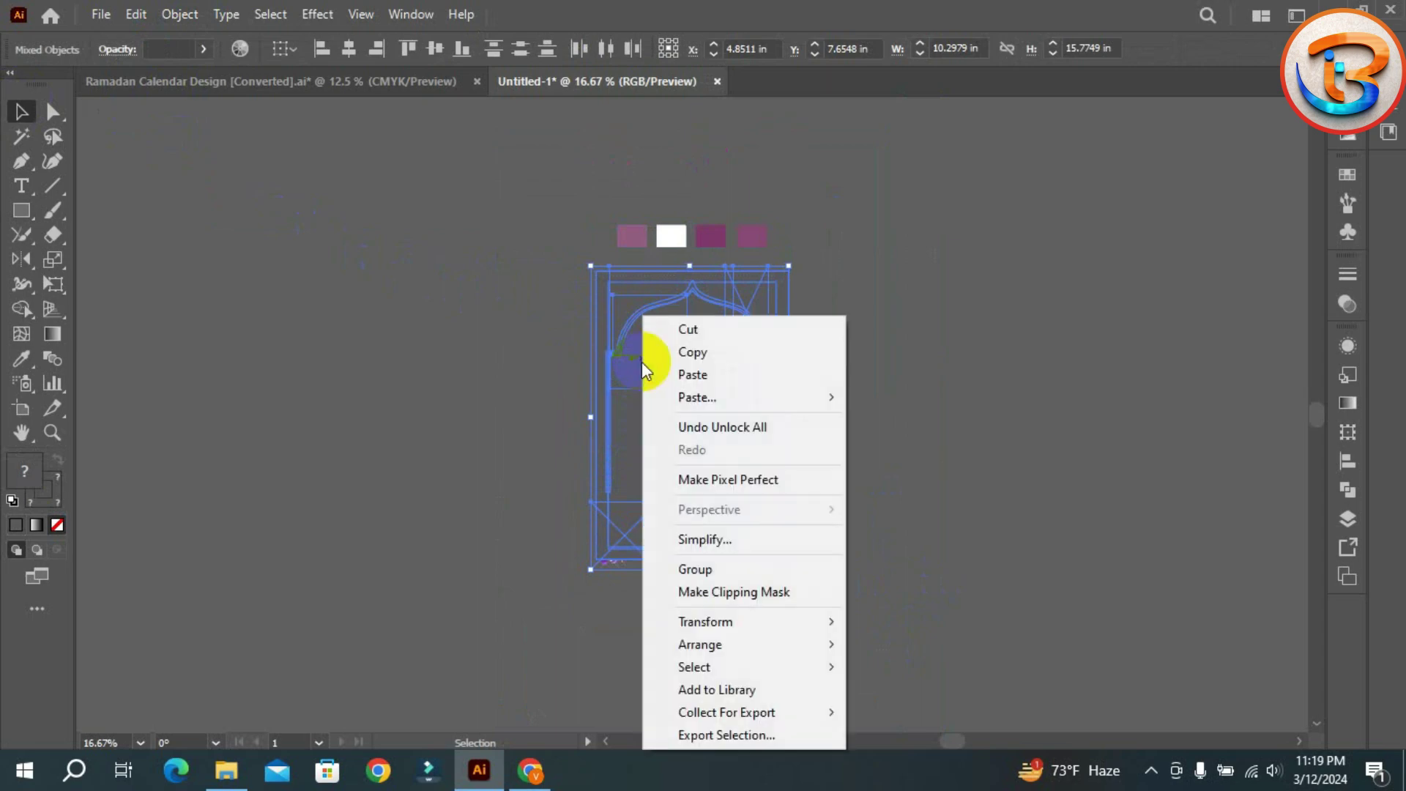
left_click(744, 595)
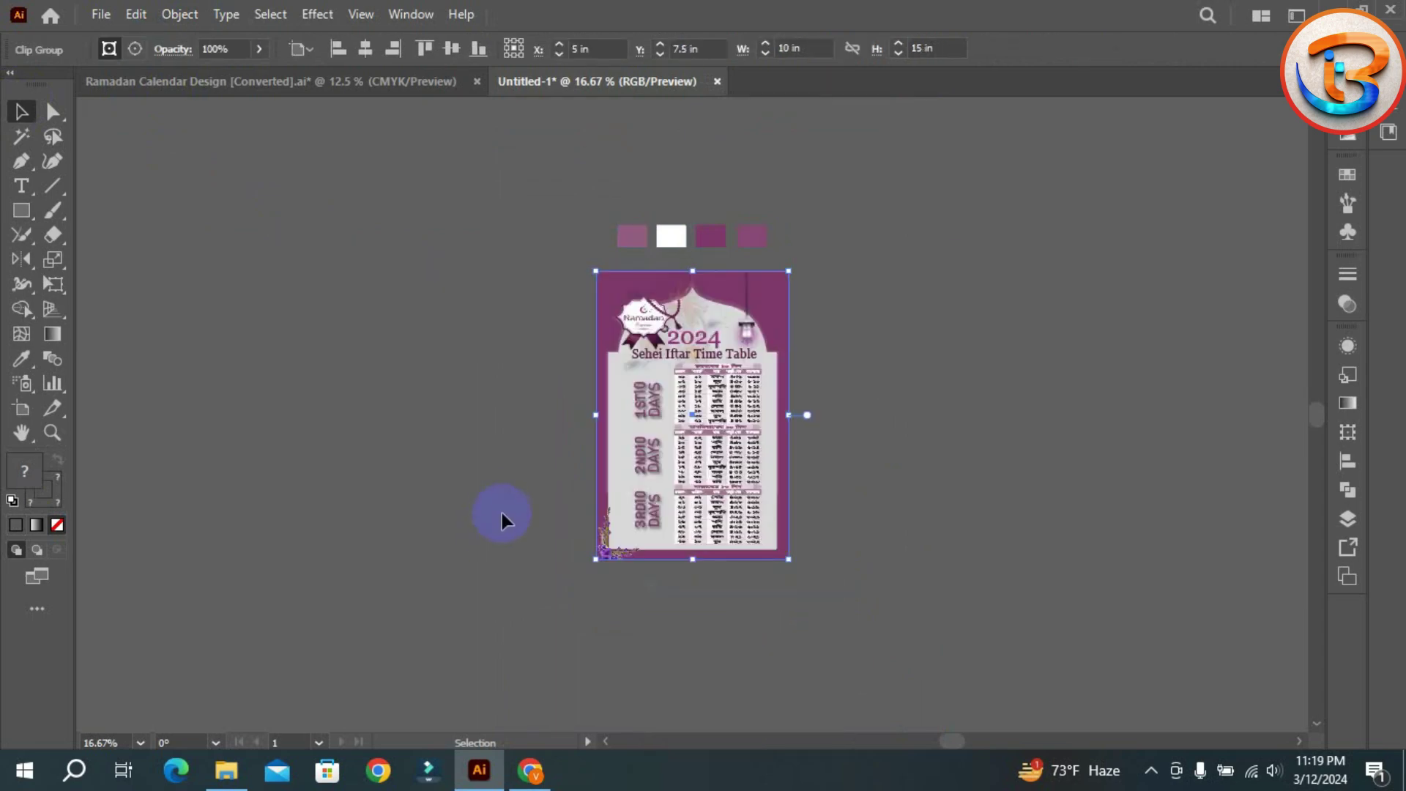
left_click(494, 492)
- Examine the clipped calendar from the heading and timetable down to the flower corner and the lower edge
key("ctrl+plus")
key("ctrl+plus")
key("ctrl+plus")
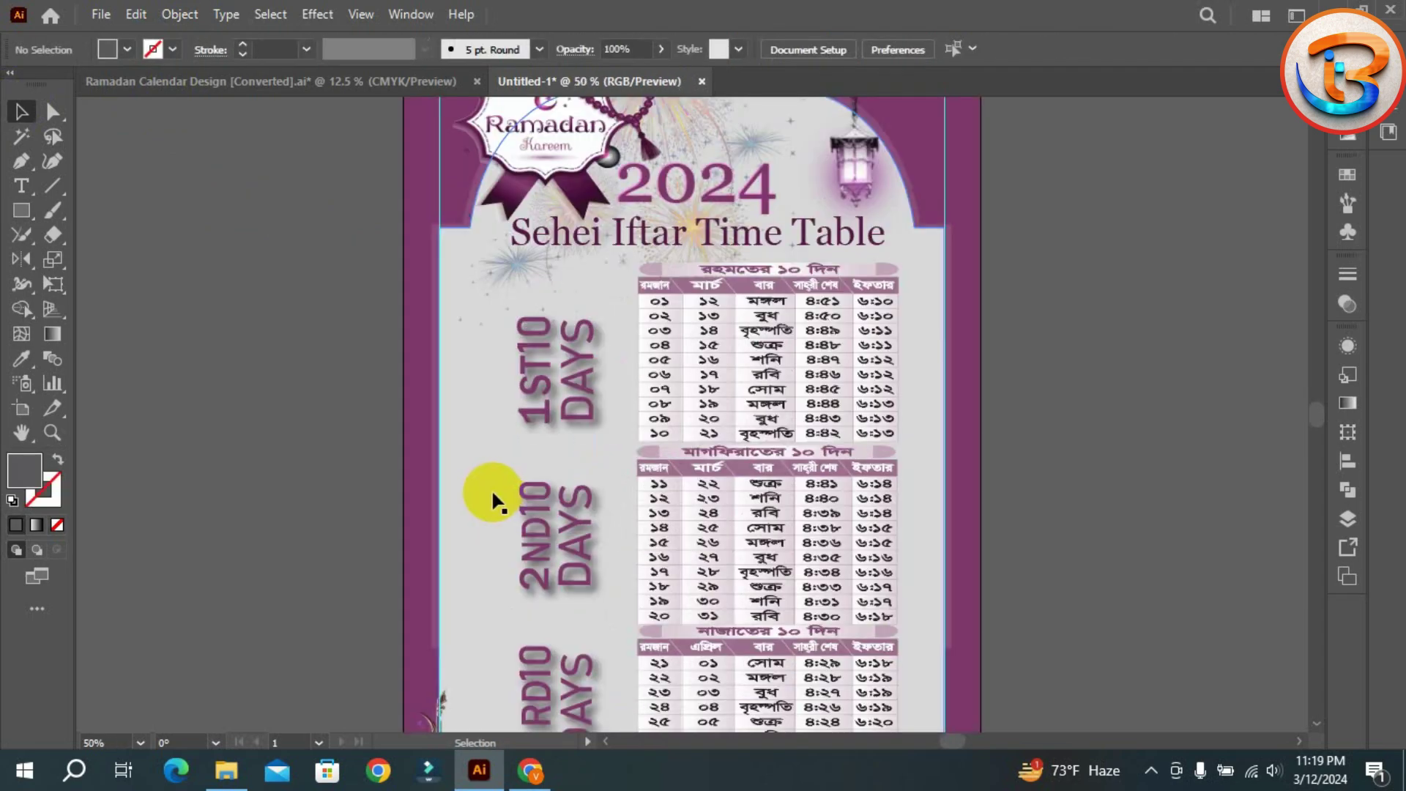
scroll(492, 484, "down", 3)
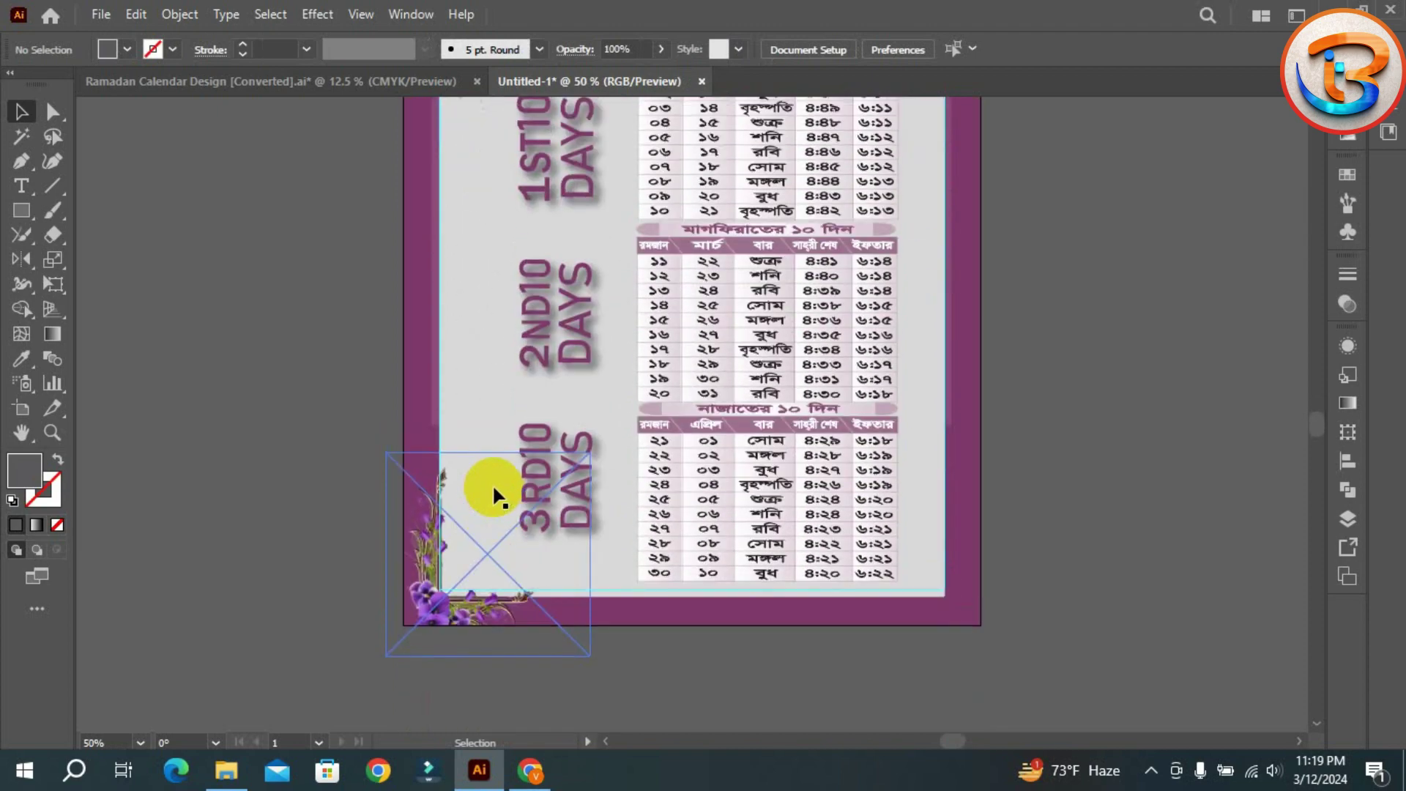
key("ctrl+minus")
key("ctrl+minus")
scroll(481, 450, "up", 3)
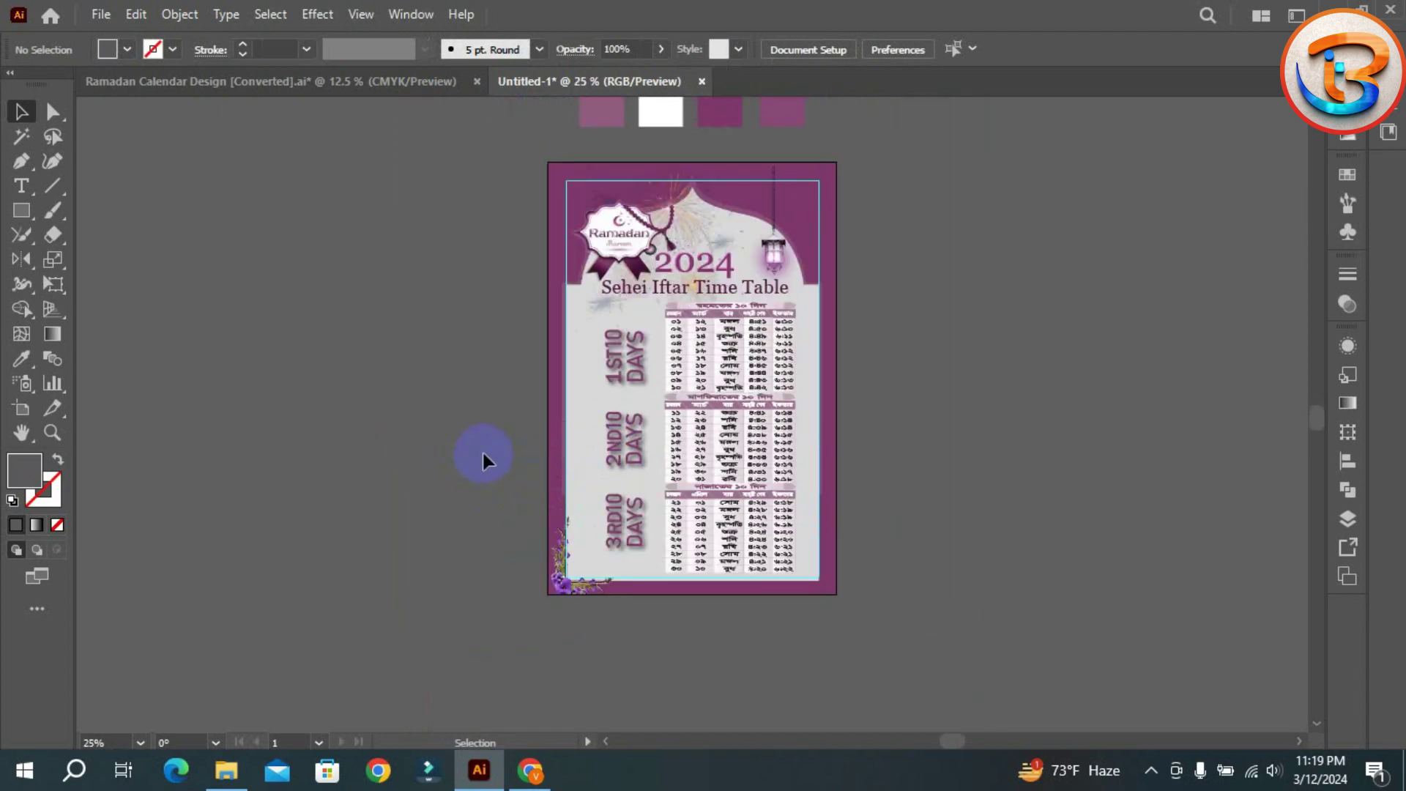
- Save the calendar document as Untitled-1.ai
left_click(100, 14)
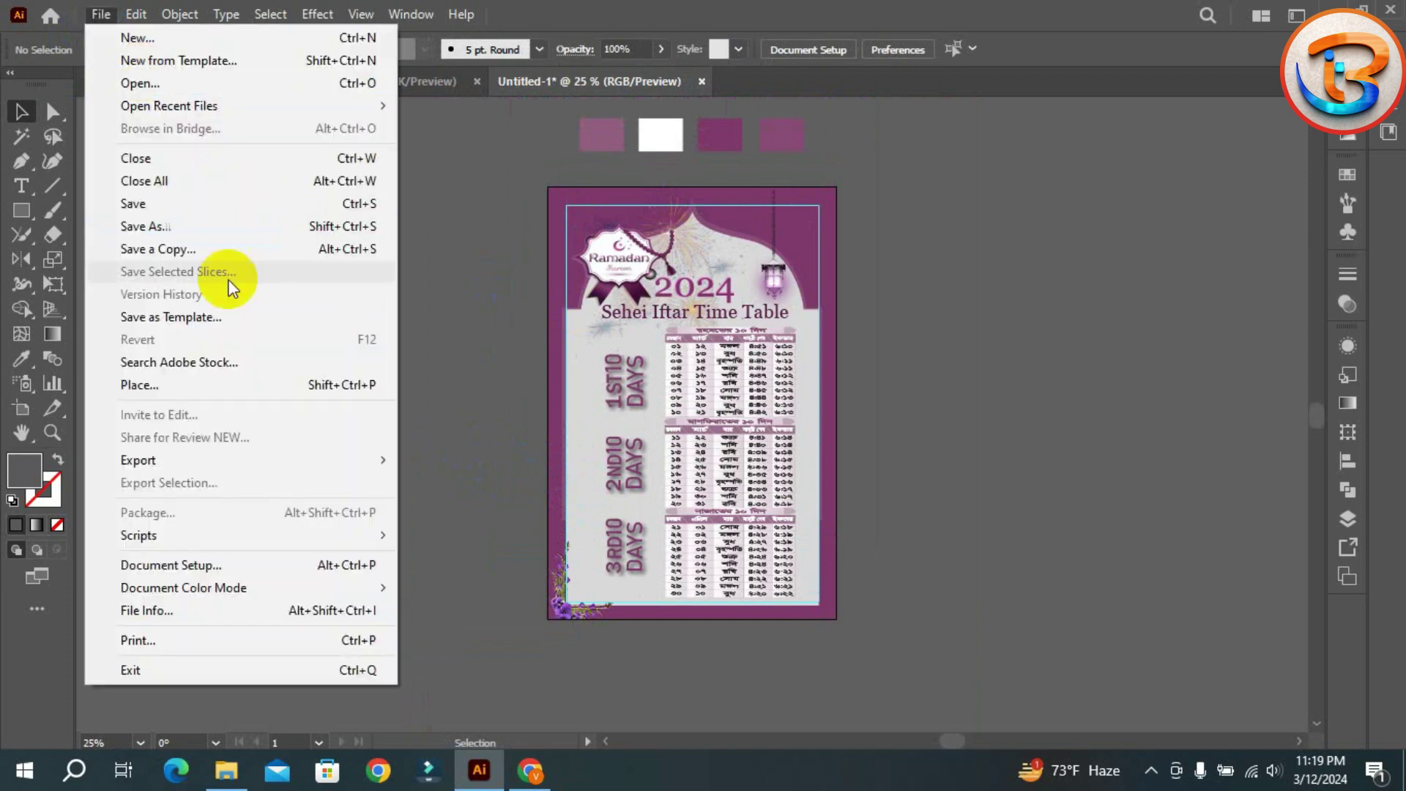
left_click(620, 199)
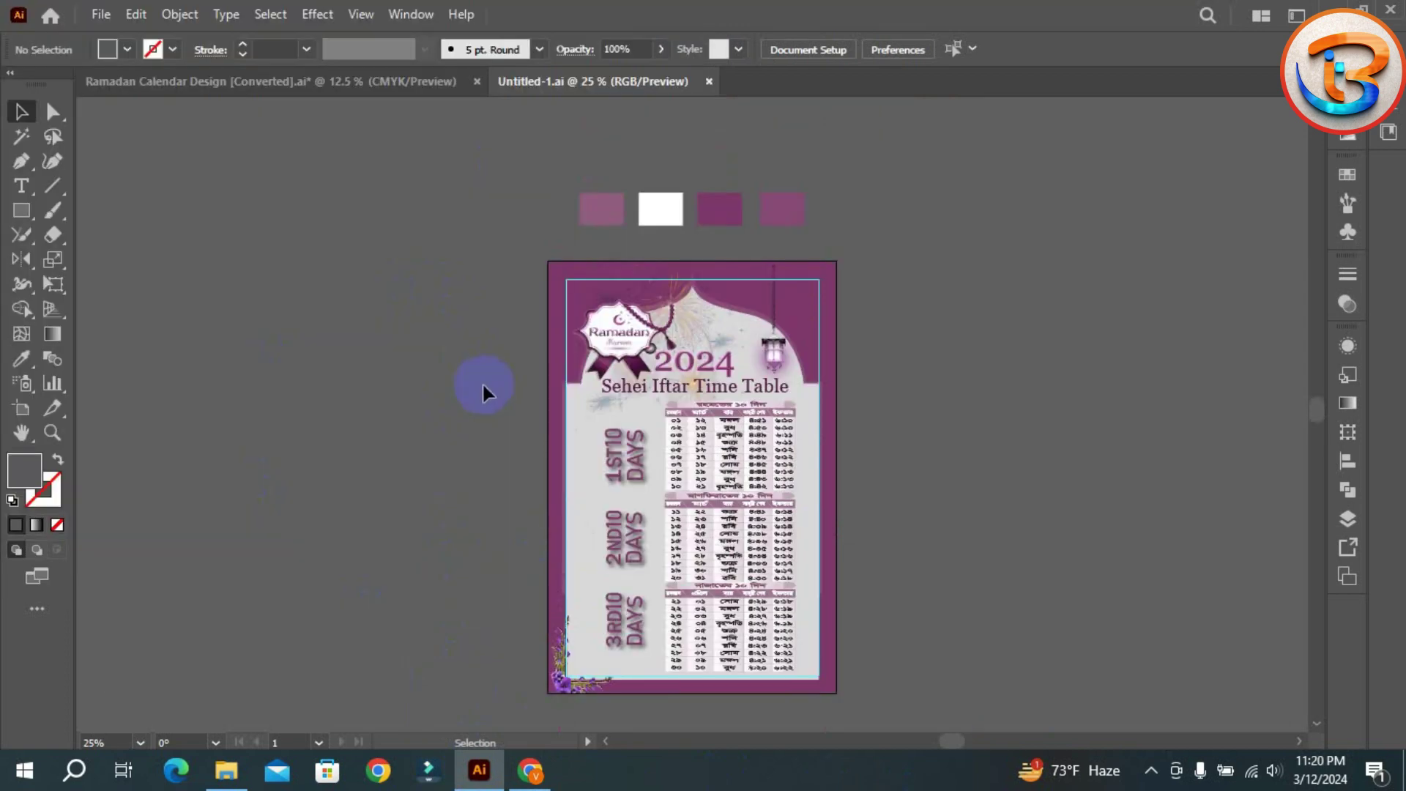
scroll(482, 386, "down", 1)
key("ctrl+equal")
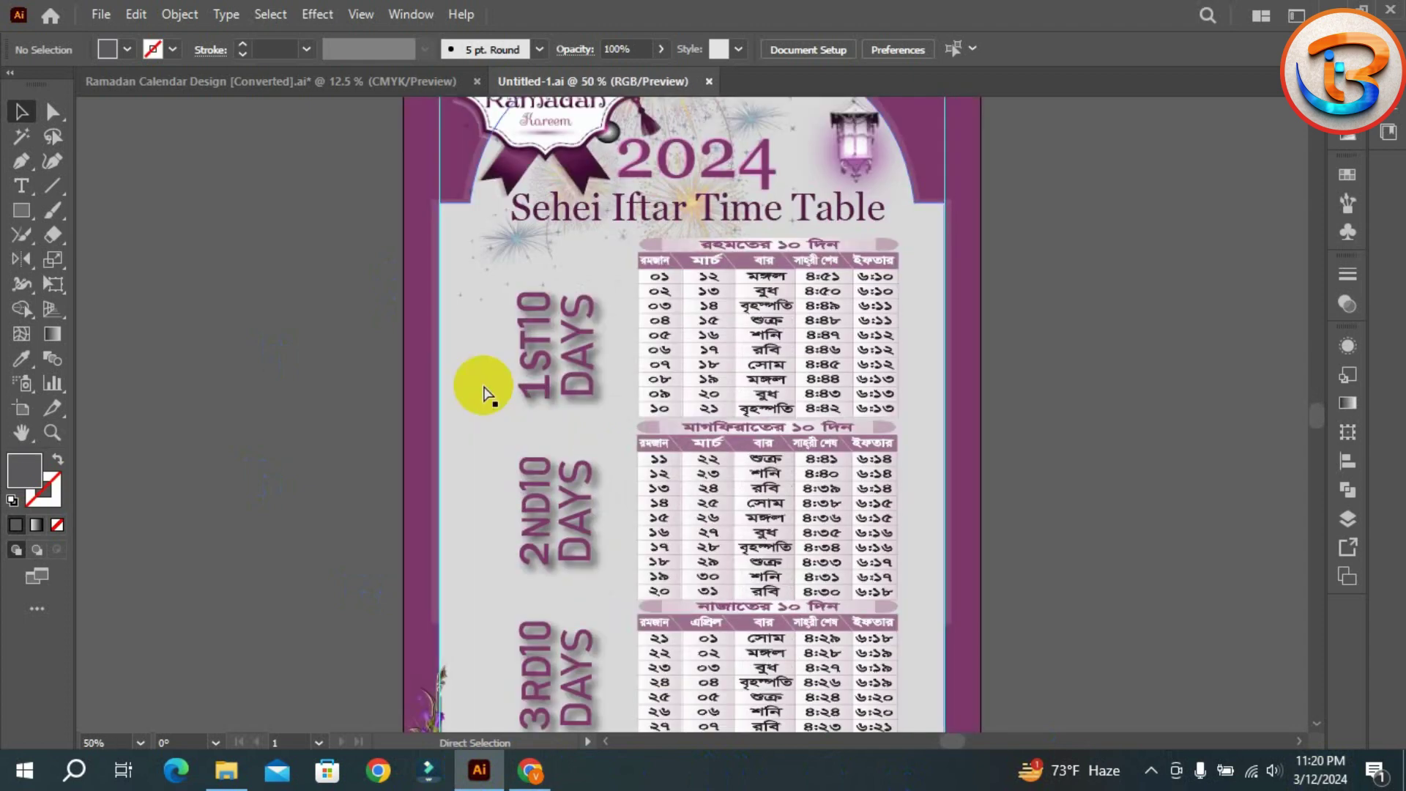